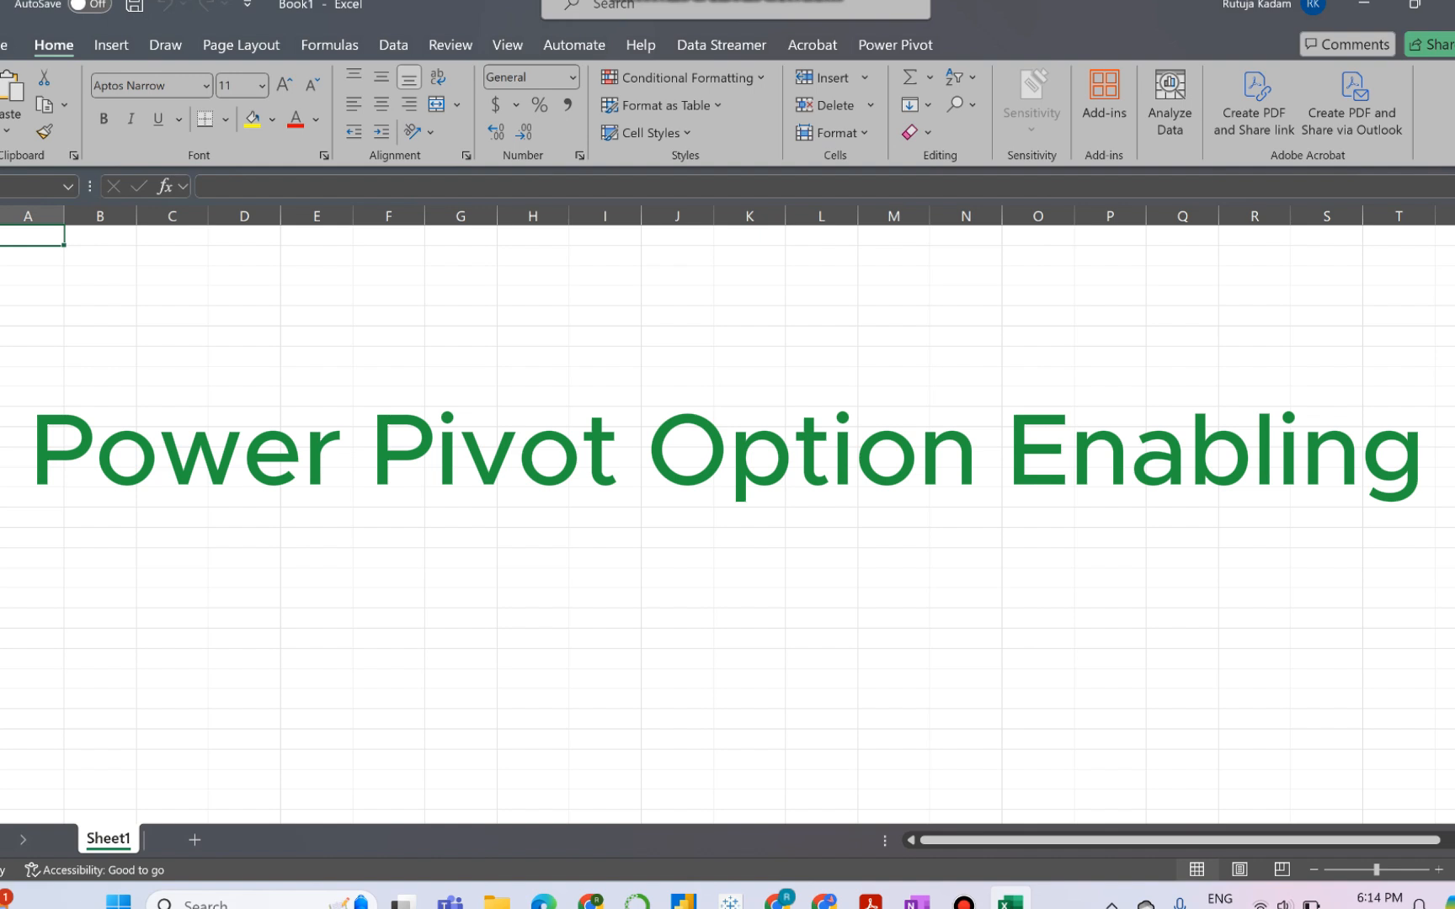
# - Open Excel's add-ins options and select Microsoft Power Pivot for Excel in the add-ins list
pyautogui.click(895, 44)
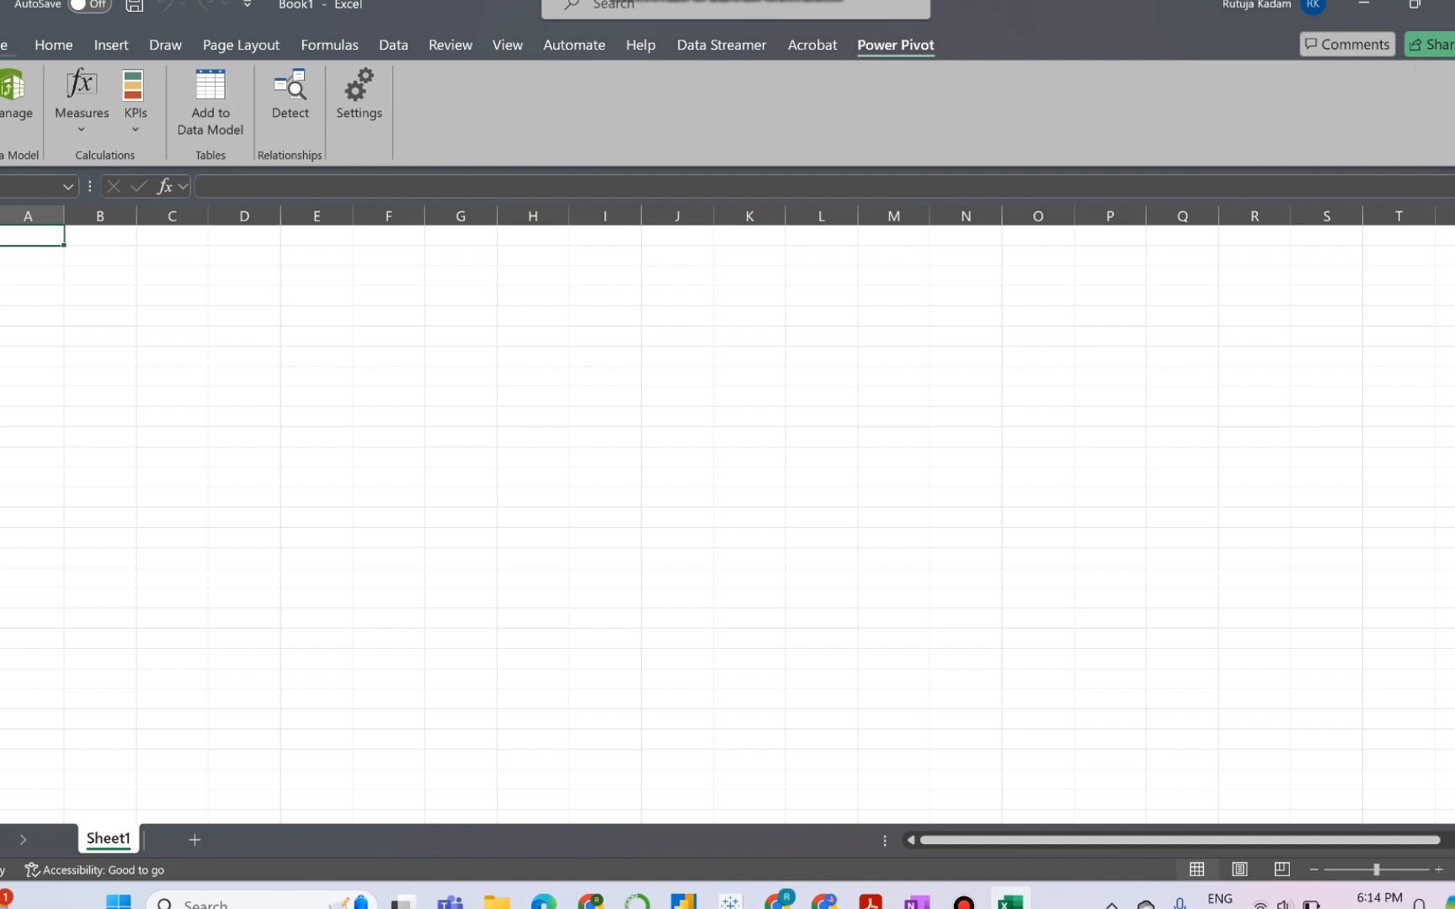
pyautogui.click(4, 45)
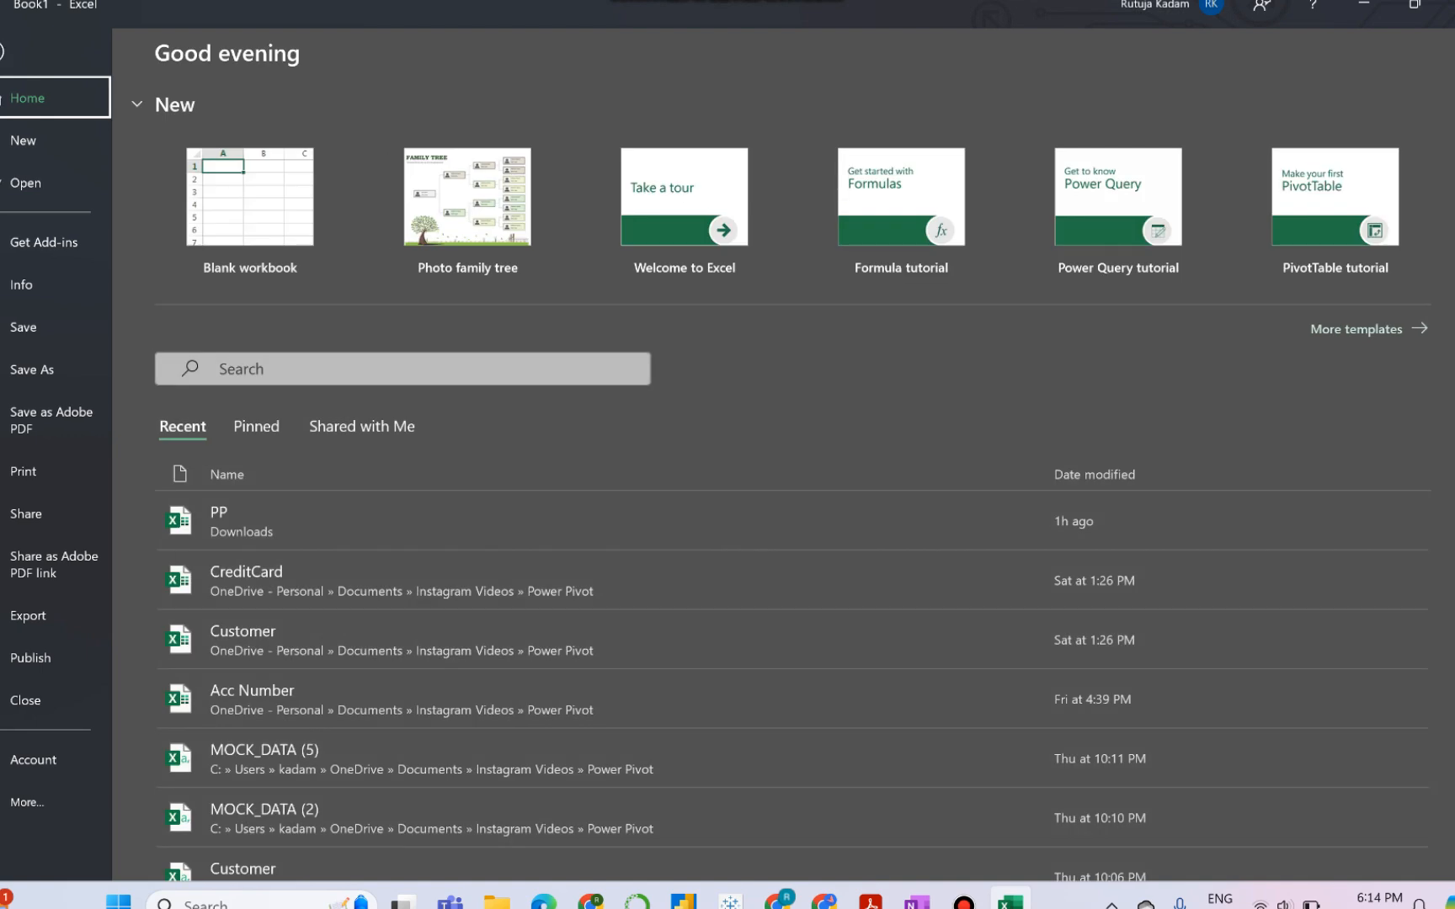
pyautogui.click(27, 803)
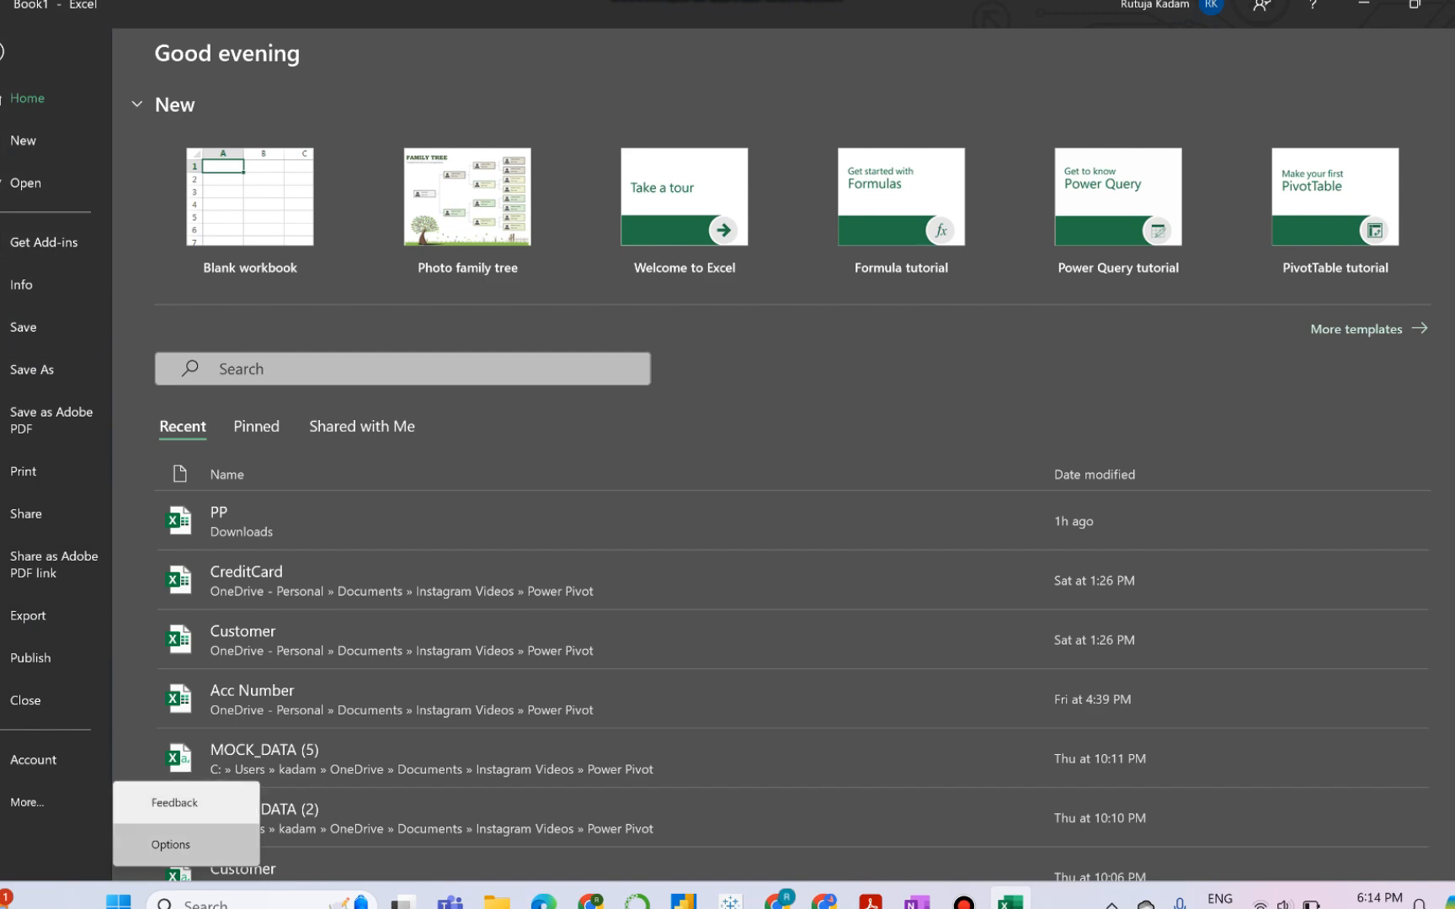
pyautogui.click(170, 844)
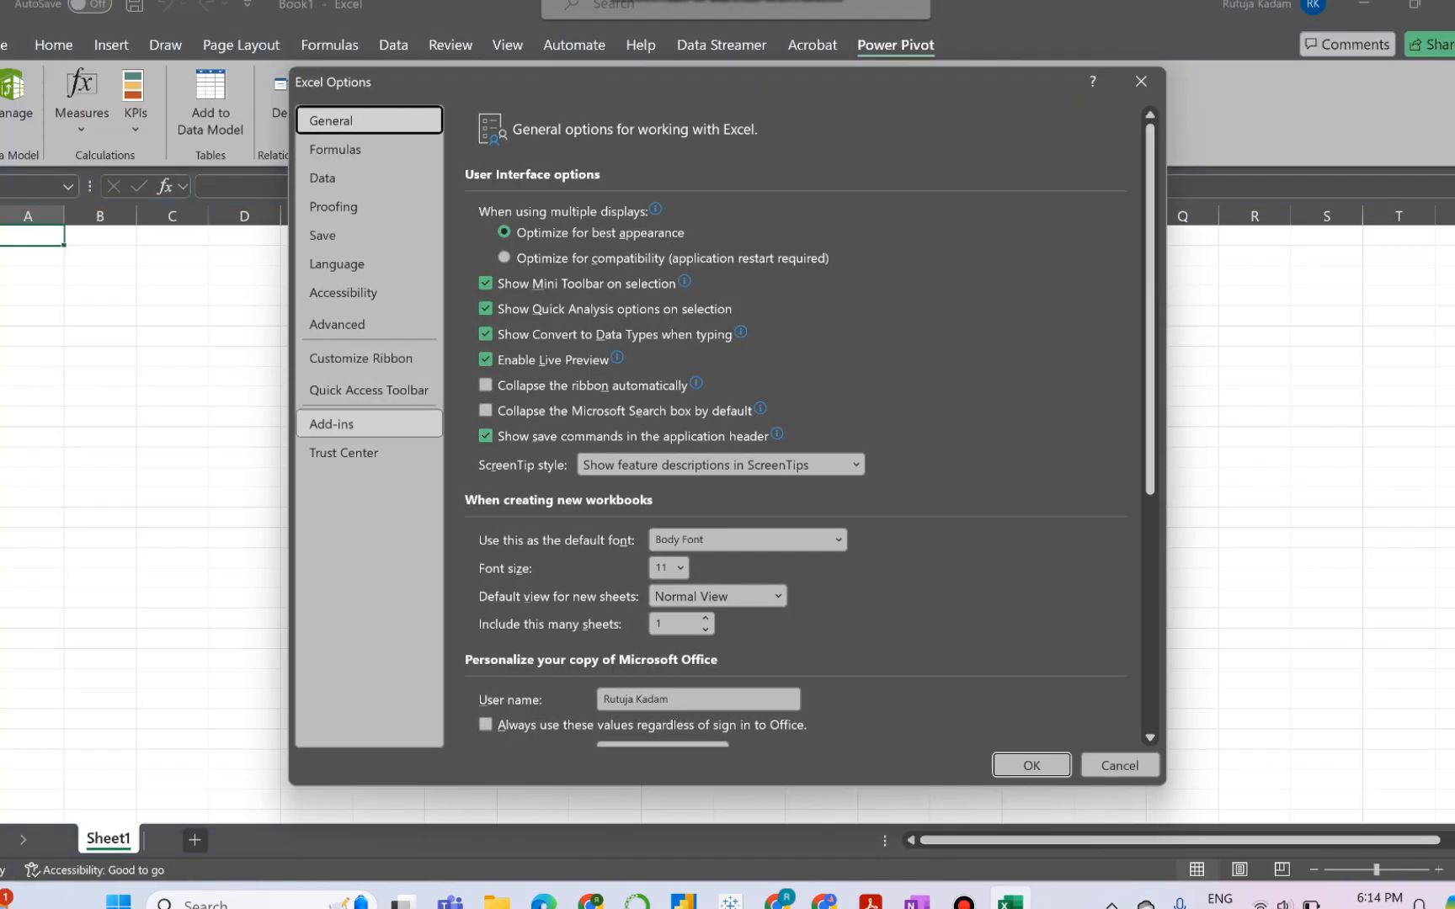
pyautogui.click(369, 423)
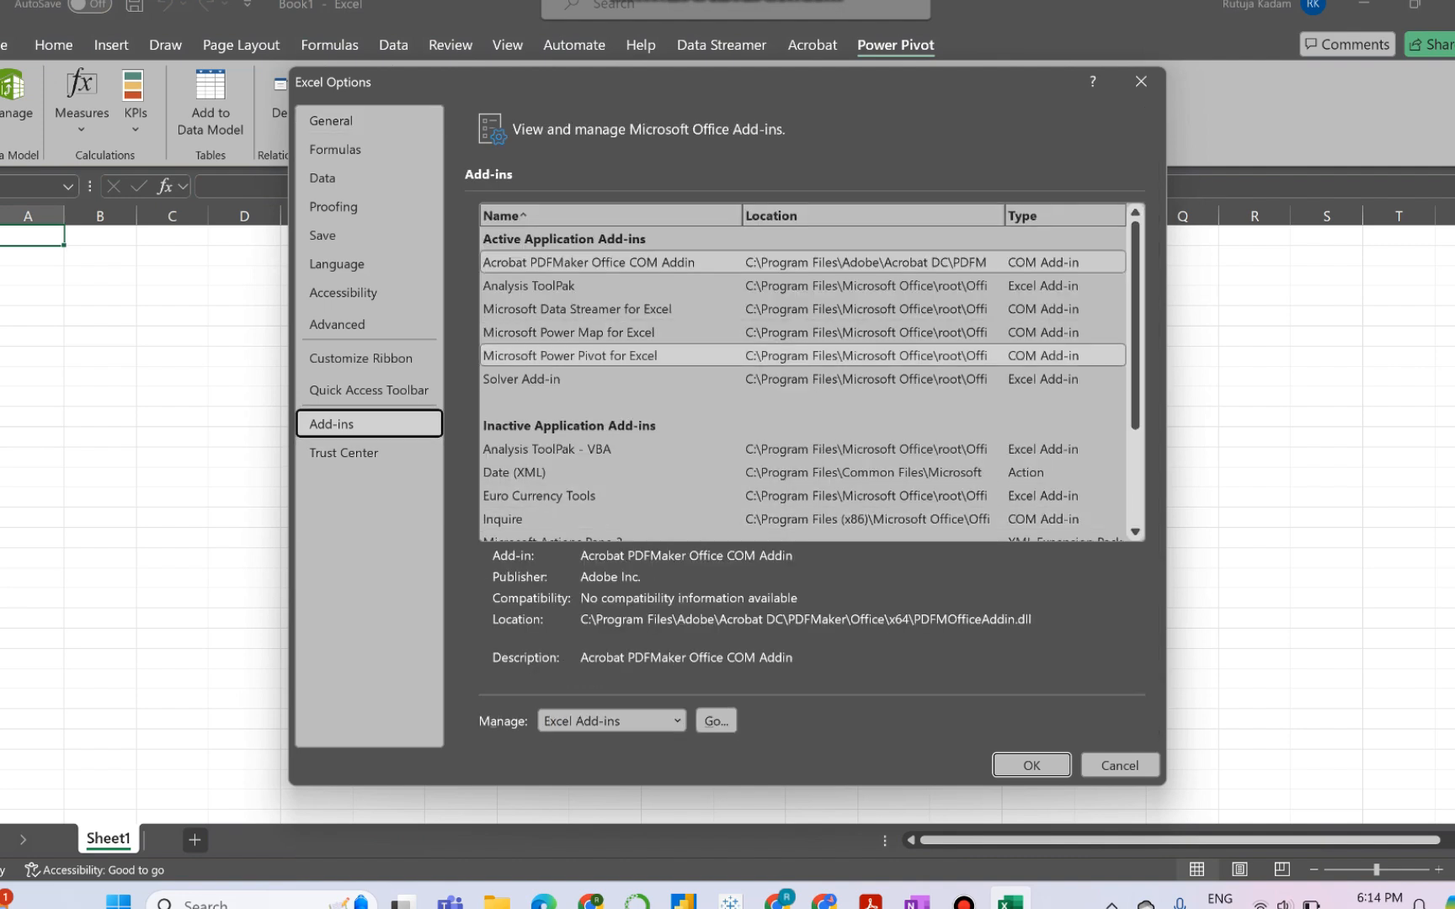
pyautogui.click(570, 356)
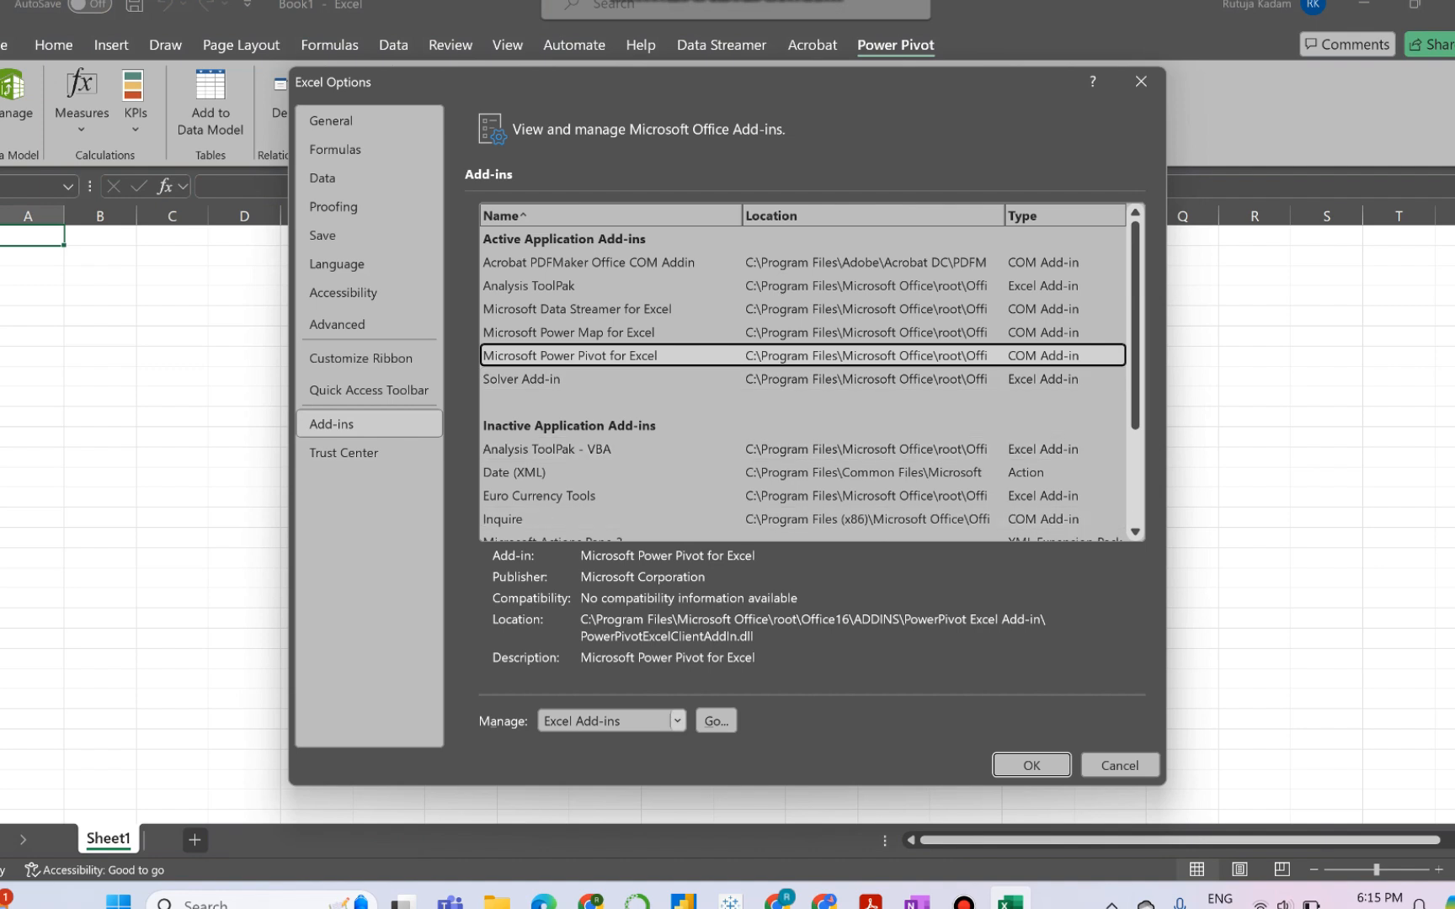
# - Manage the COM Add-ins and accept the list with Microsoft Power Pivot for Excel enabled
pyautogui.click(676, 721)
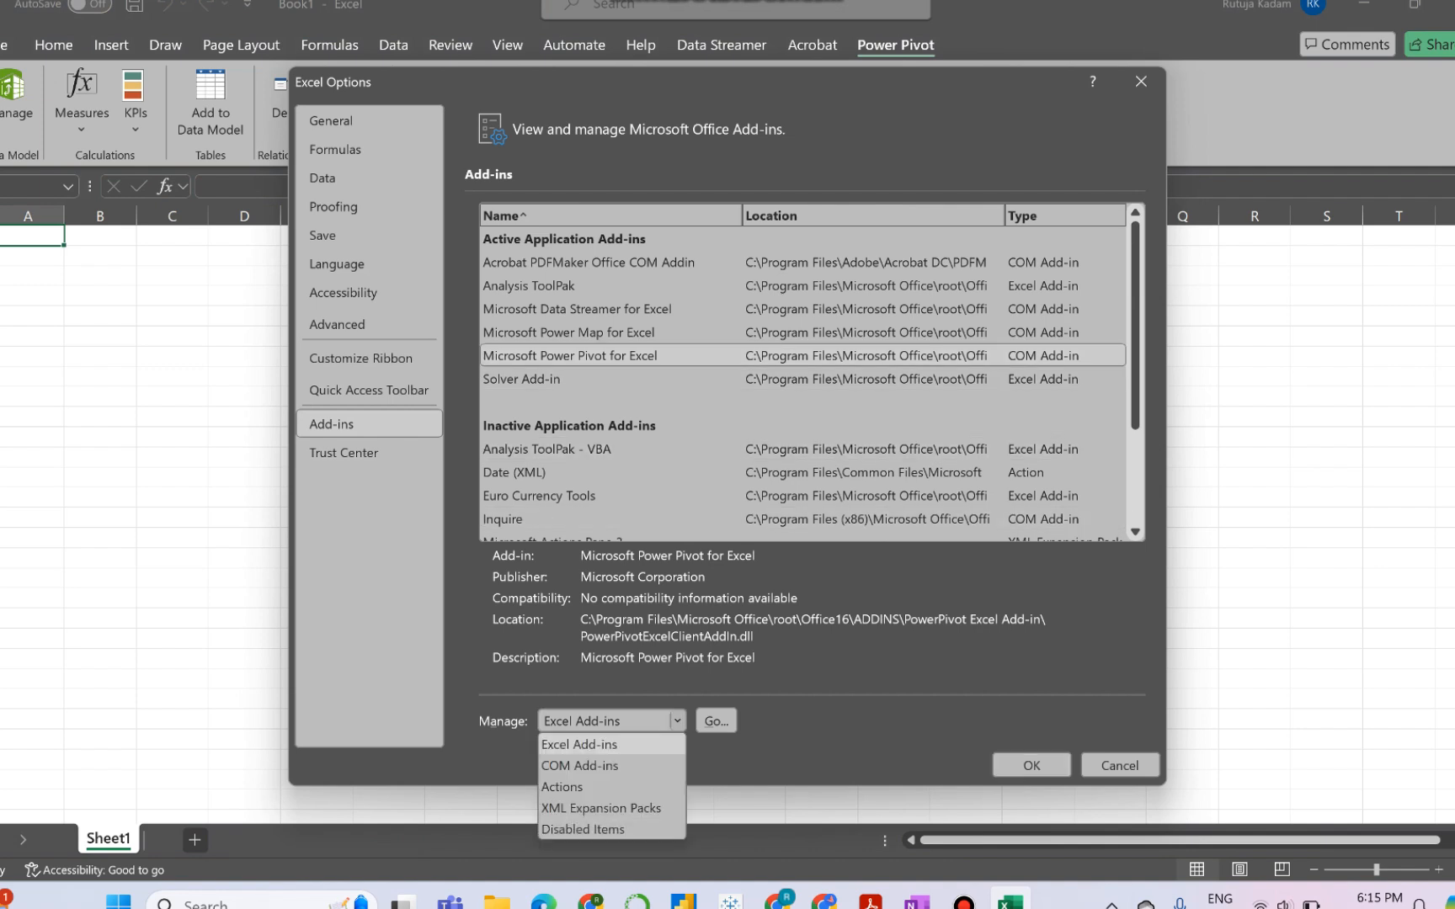
pyautogui.click(579, 765)
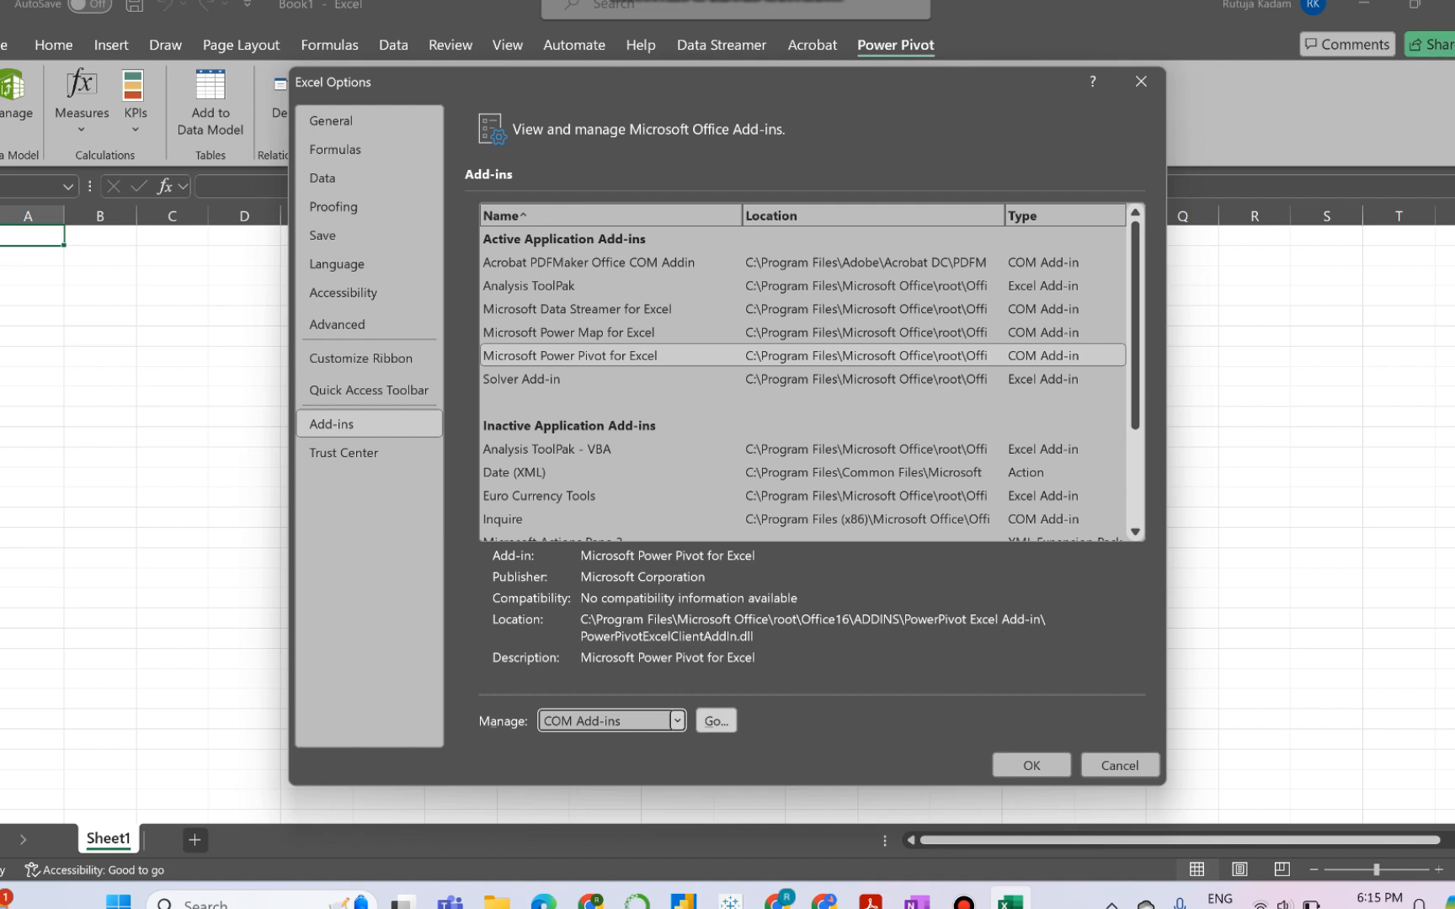
pyautogui.click(716, 721)
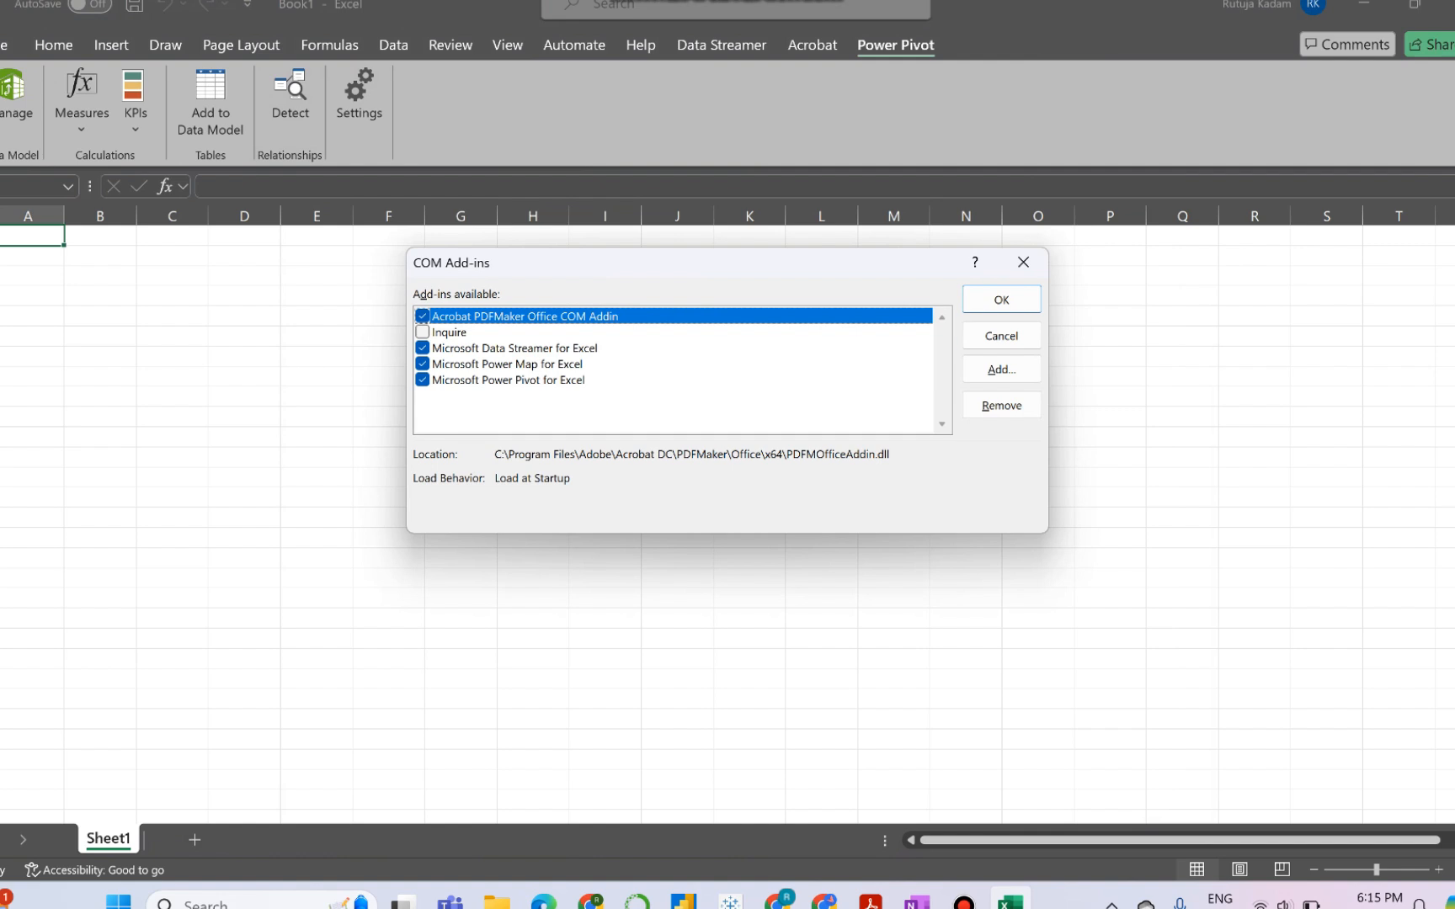
pyautogui.click(1002, 300)
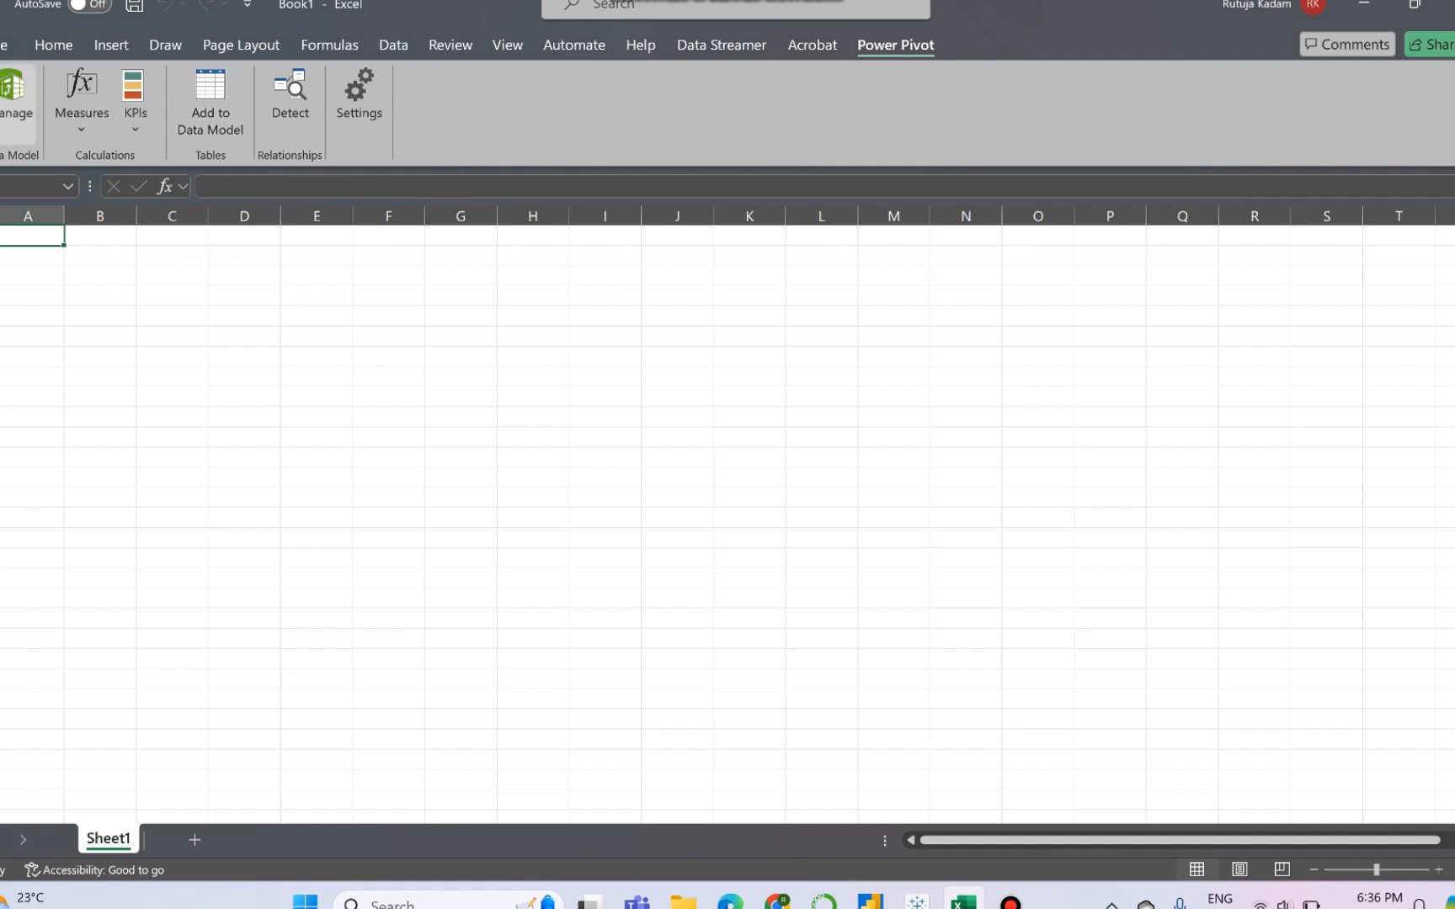
# - Open the Power Pivot data model window and start a table import with Excel File as the data source
pyautogui.click(13, 93)
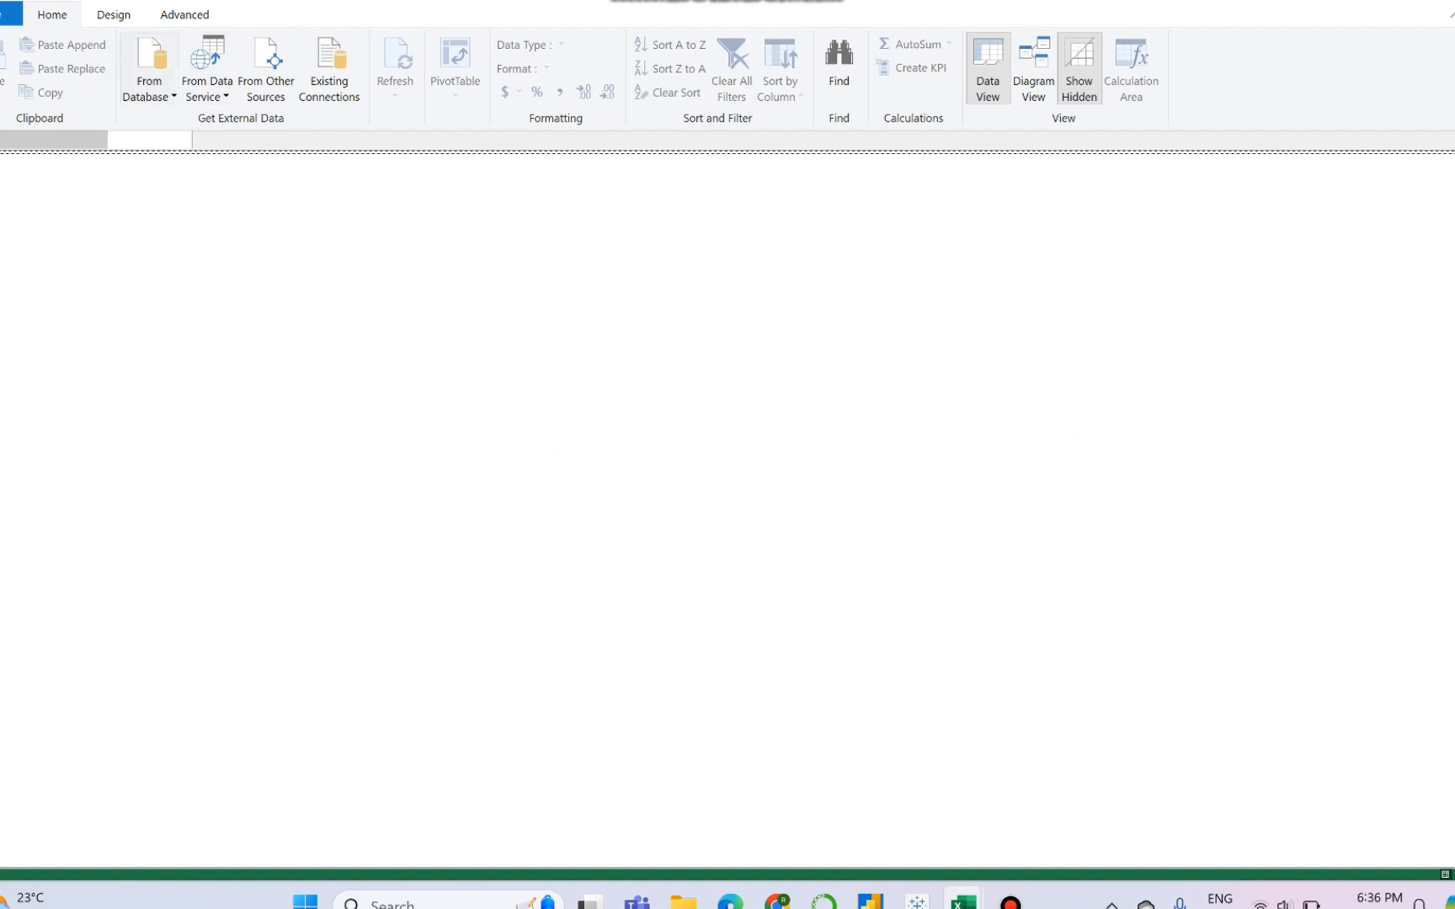
pyautogui.click(149, 89)
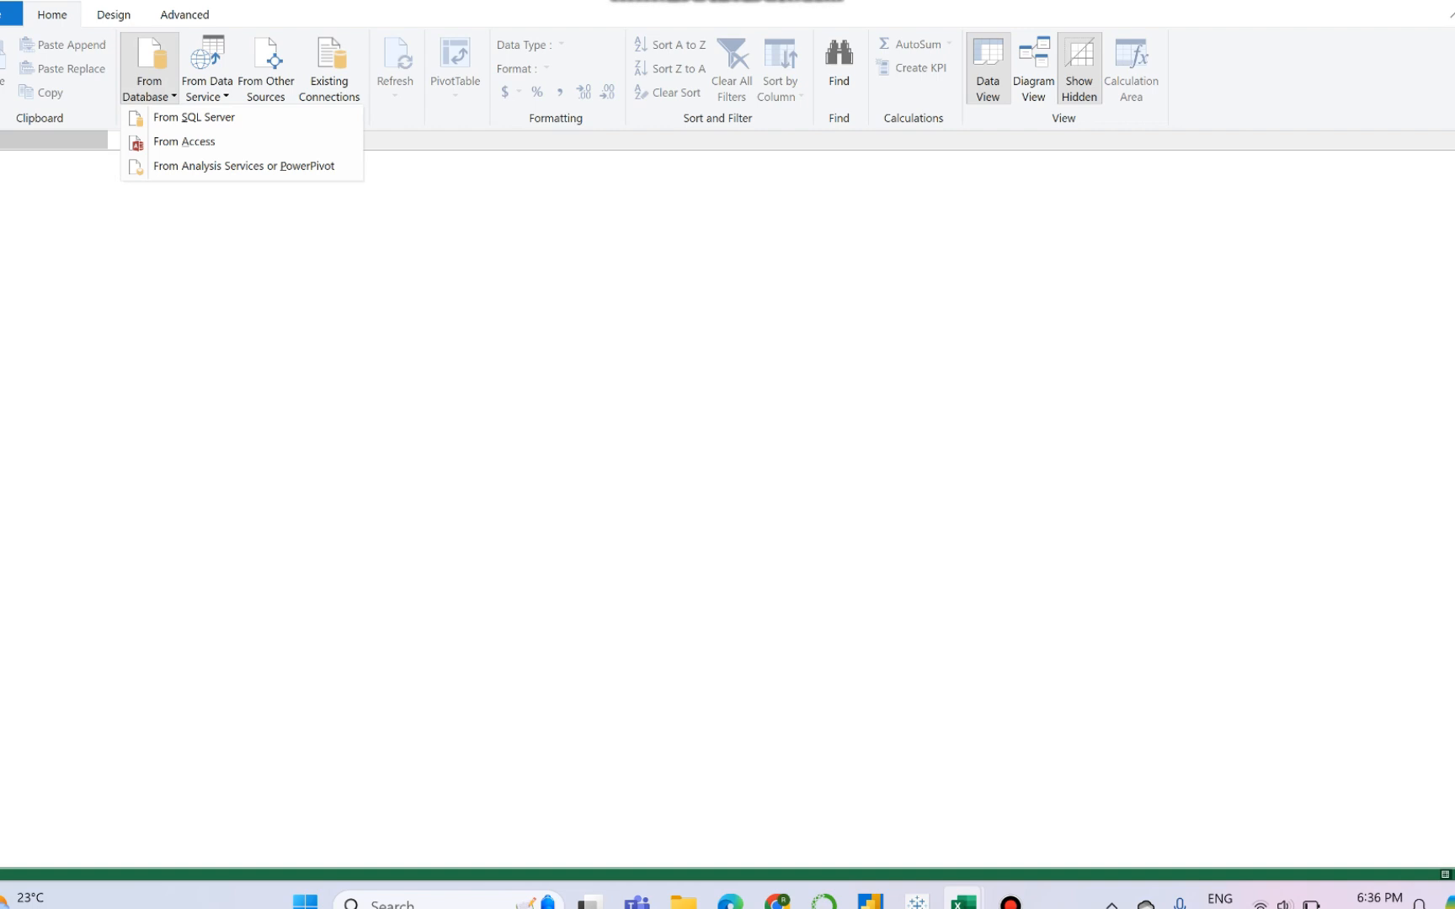
pyautogui.click(208, 89)
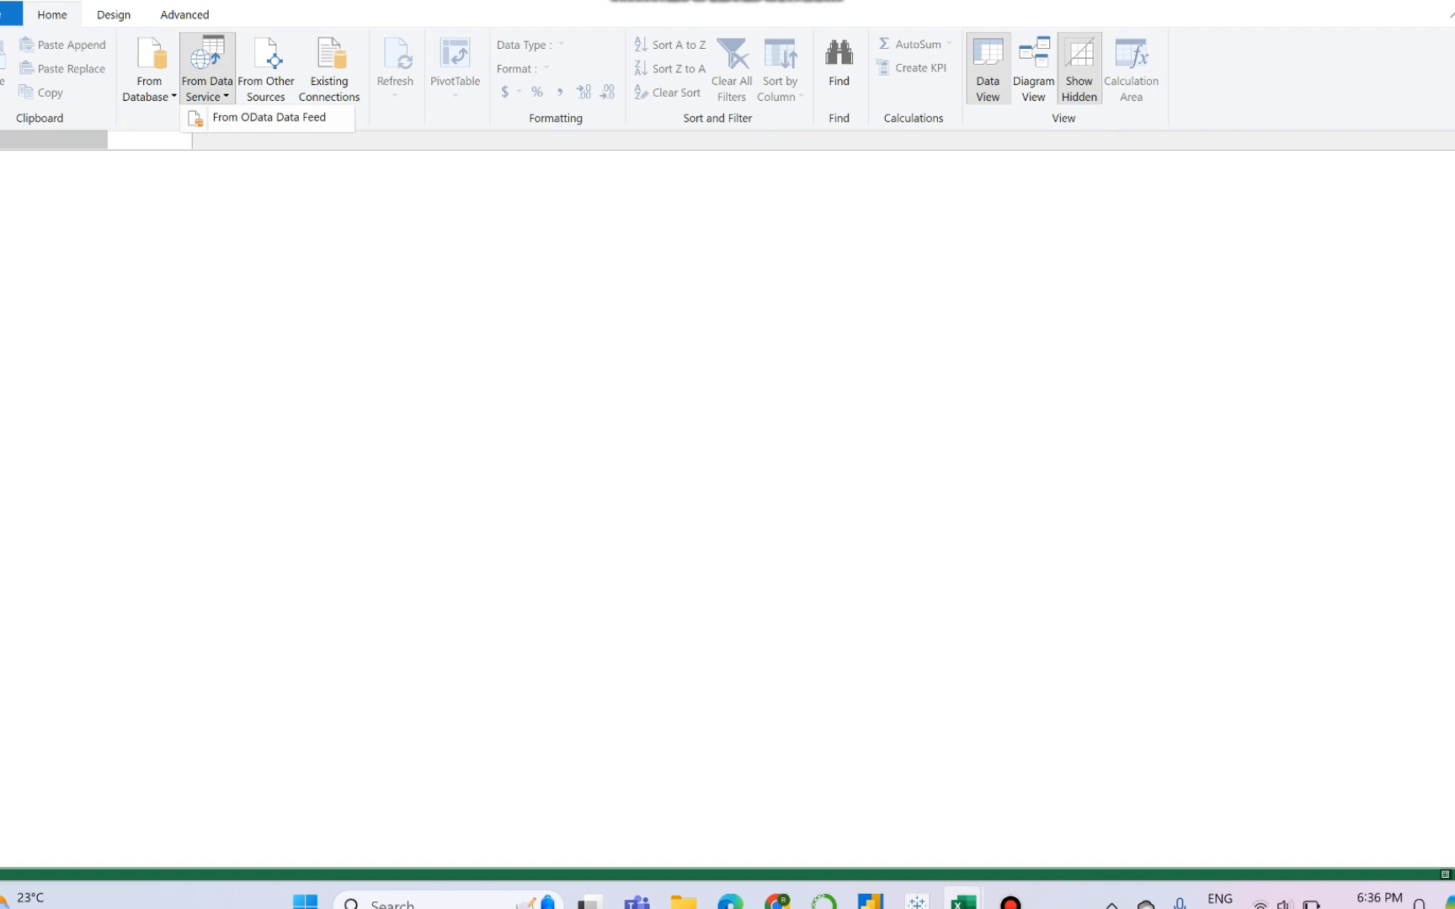
pyautogui.click(266, 88)
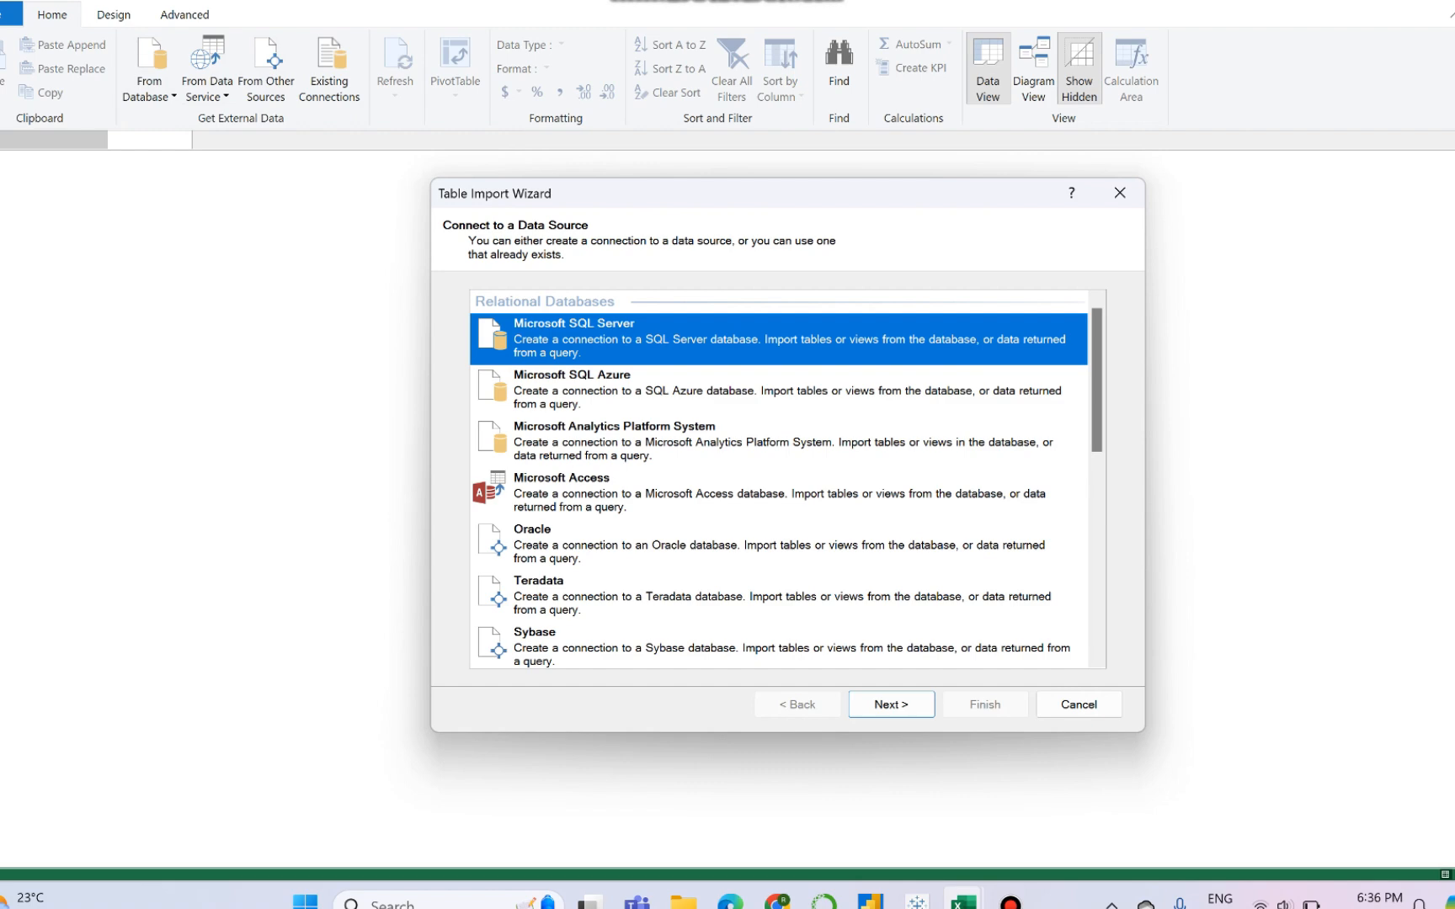
pyautogui.scroll(-10, 779, 478)
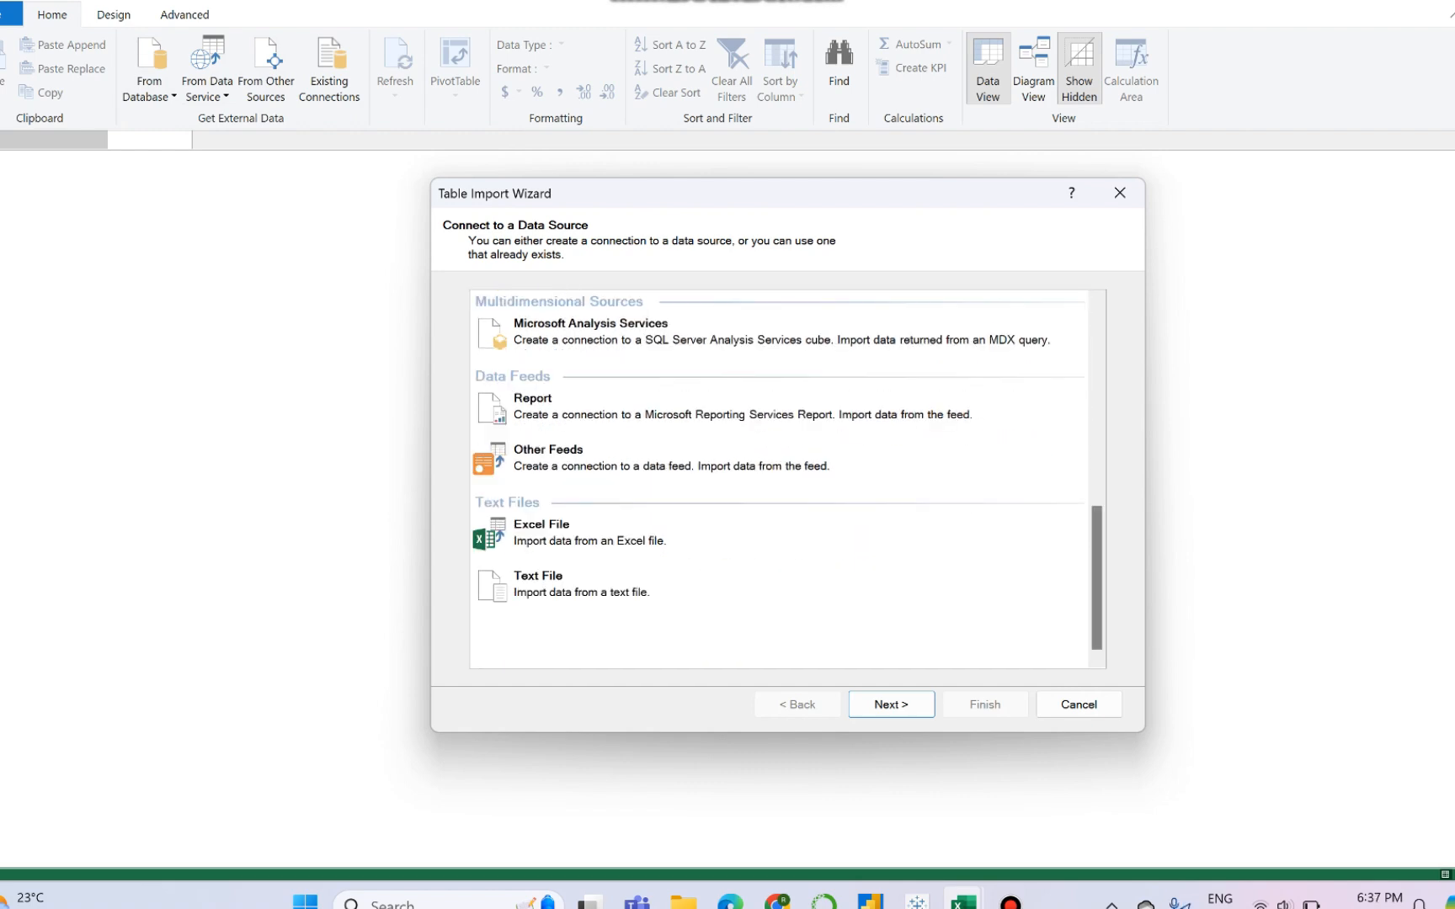
pyautogui.click(724, 540)
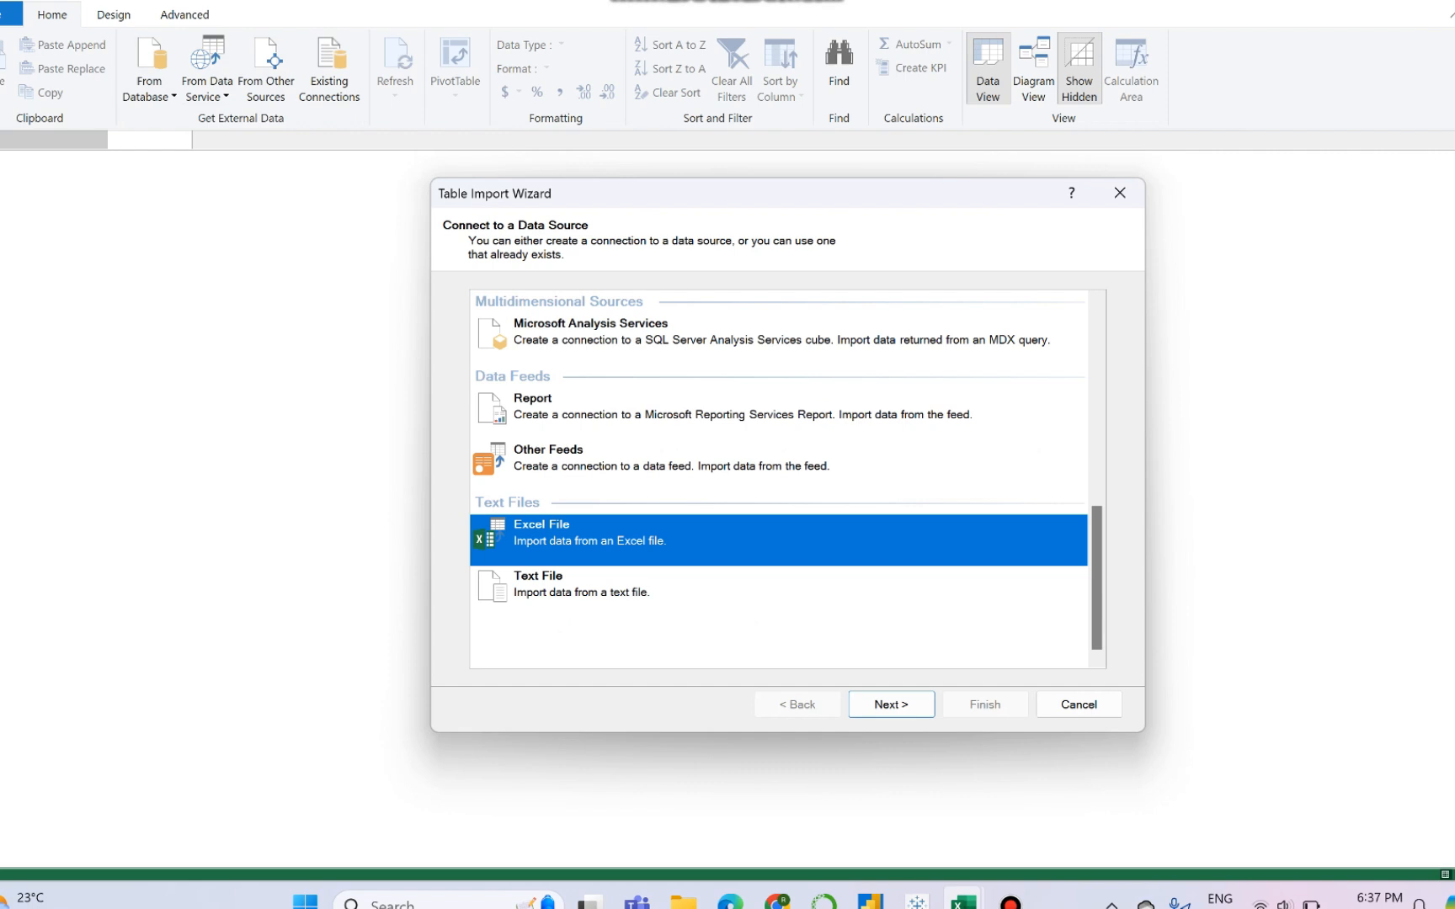
pyautogui.press('Return')
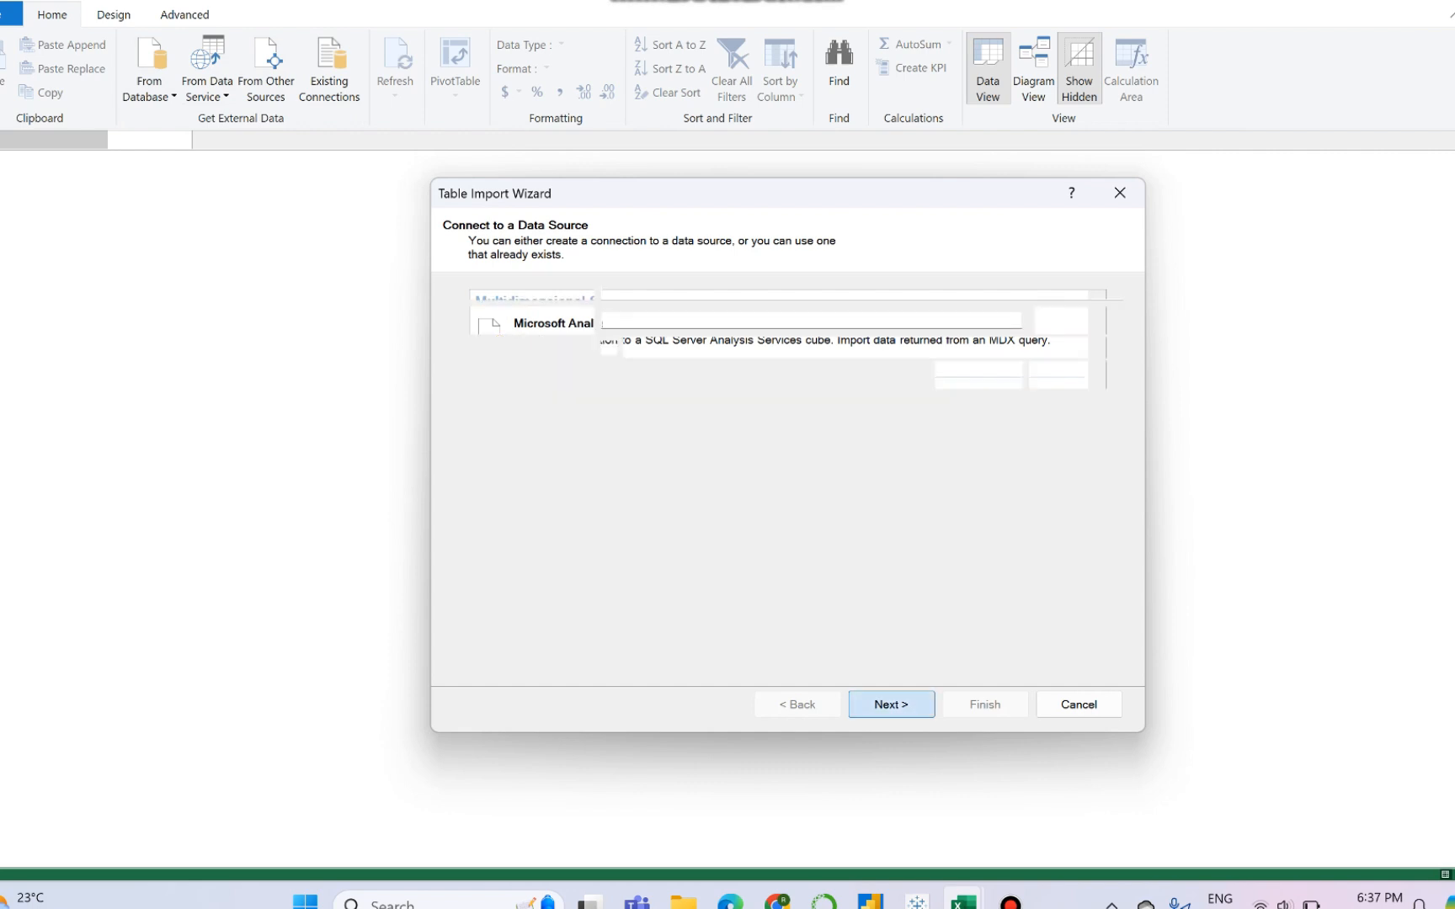
# - Connect the import to the Customer workbook in the Power Pivot folder, using the first row as column headers
pyautogui.click(1079, 320)
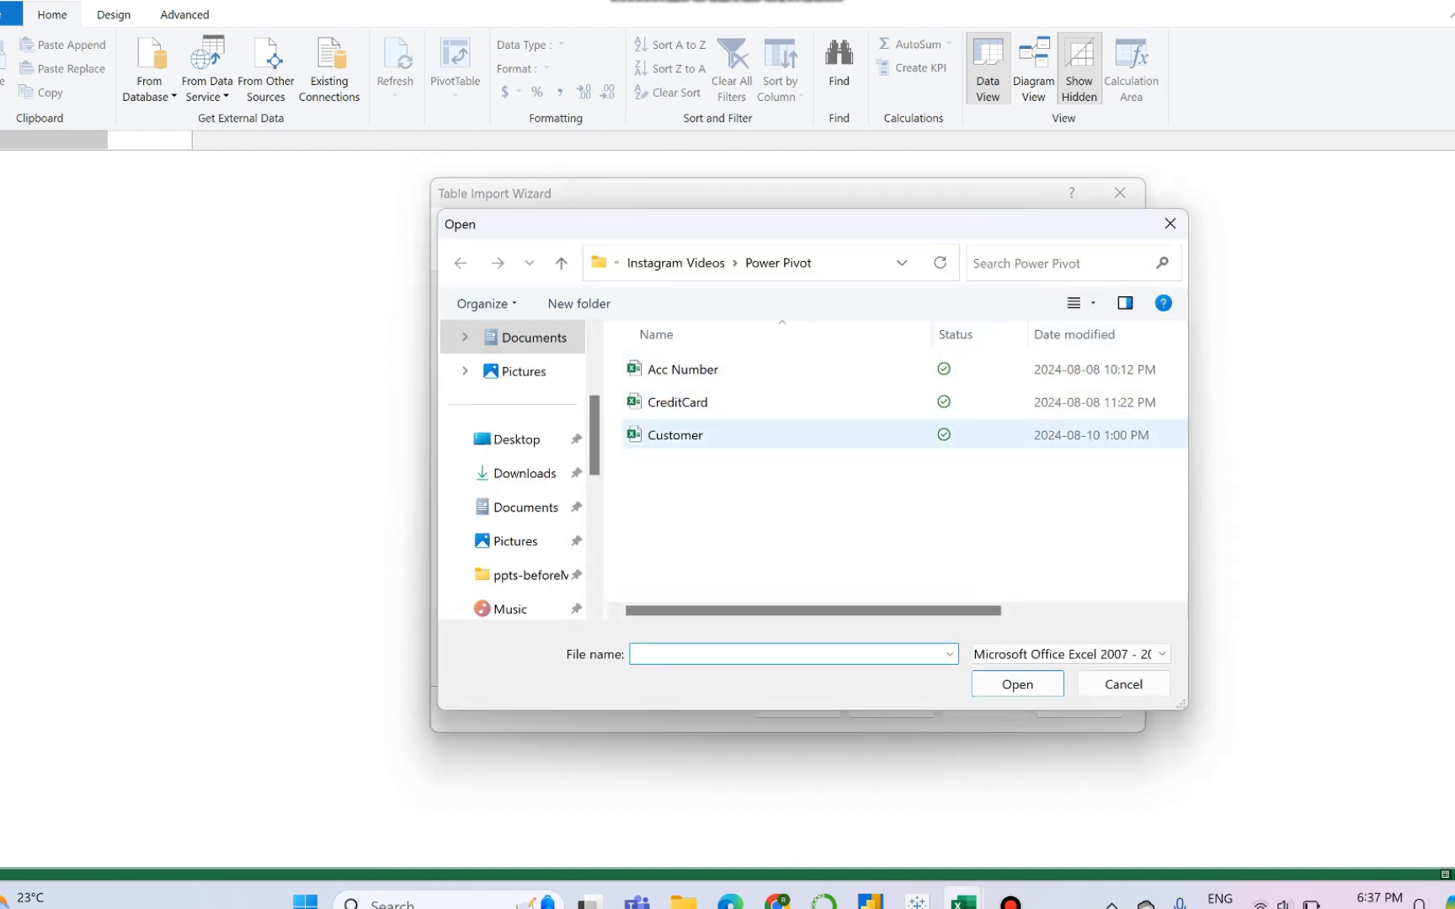
pyautogui.click(675, 435)
pyautogui.click(1017, 684)
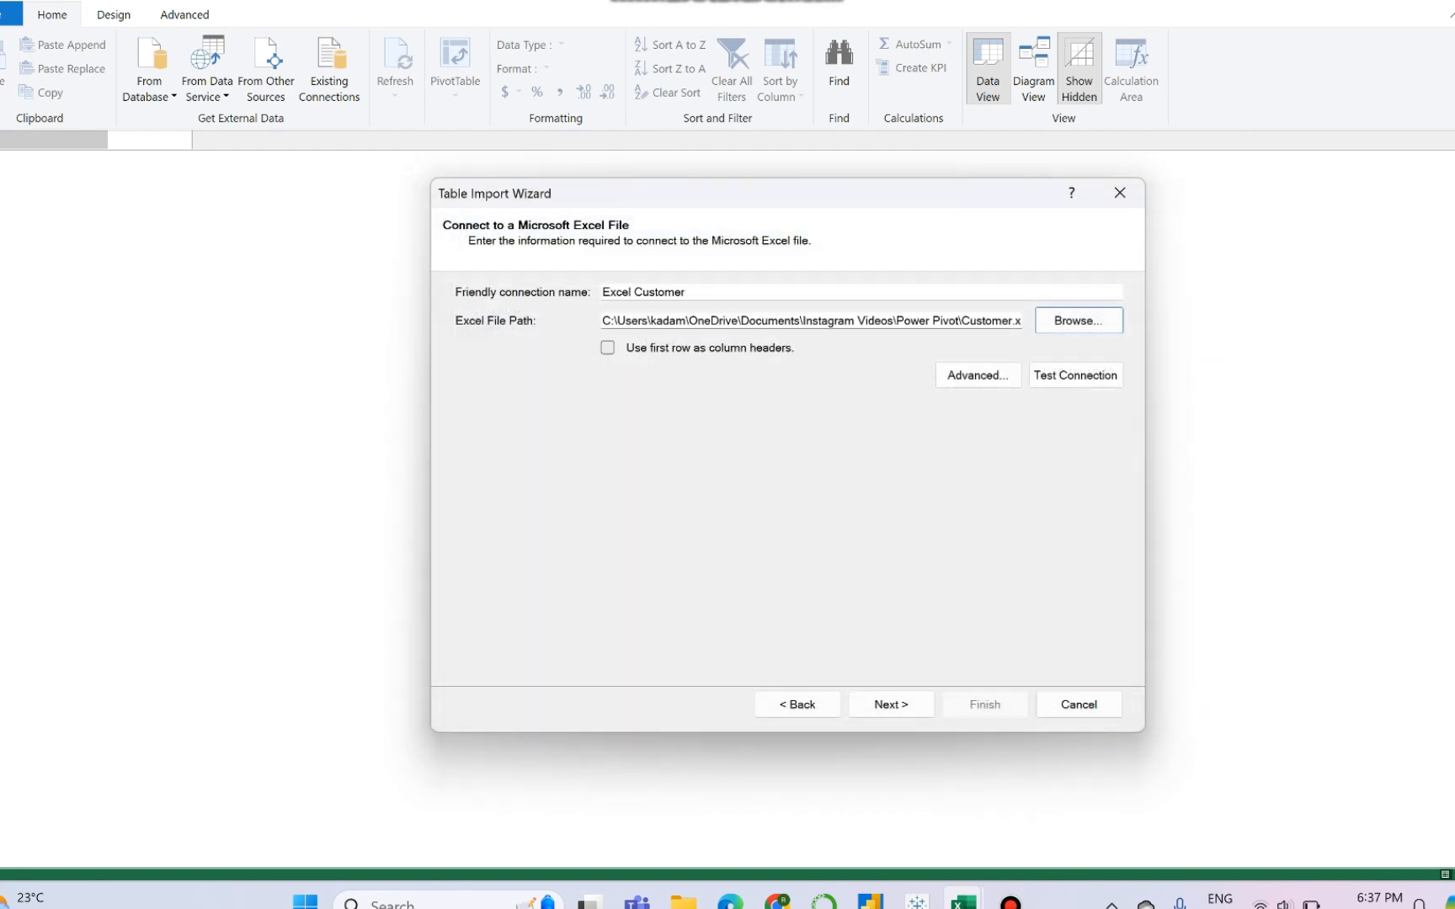
pyautogui.click(608, 348)
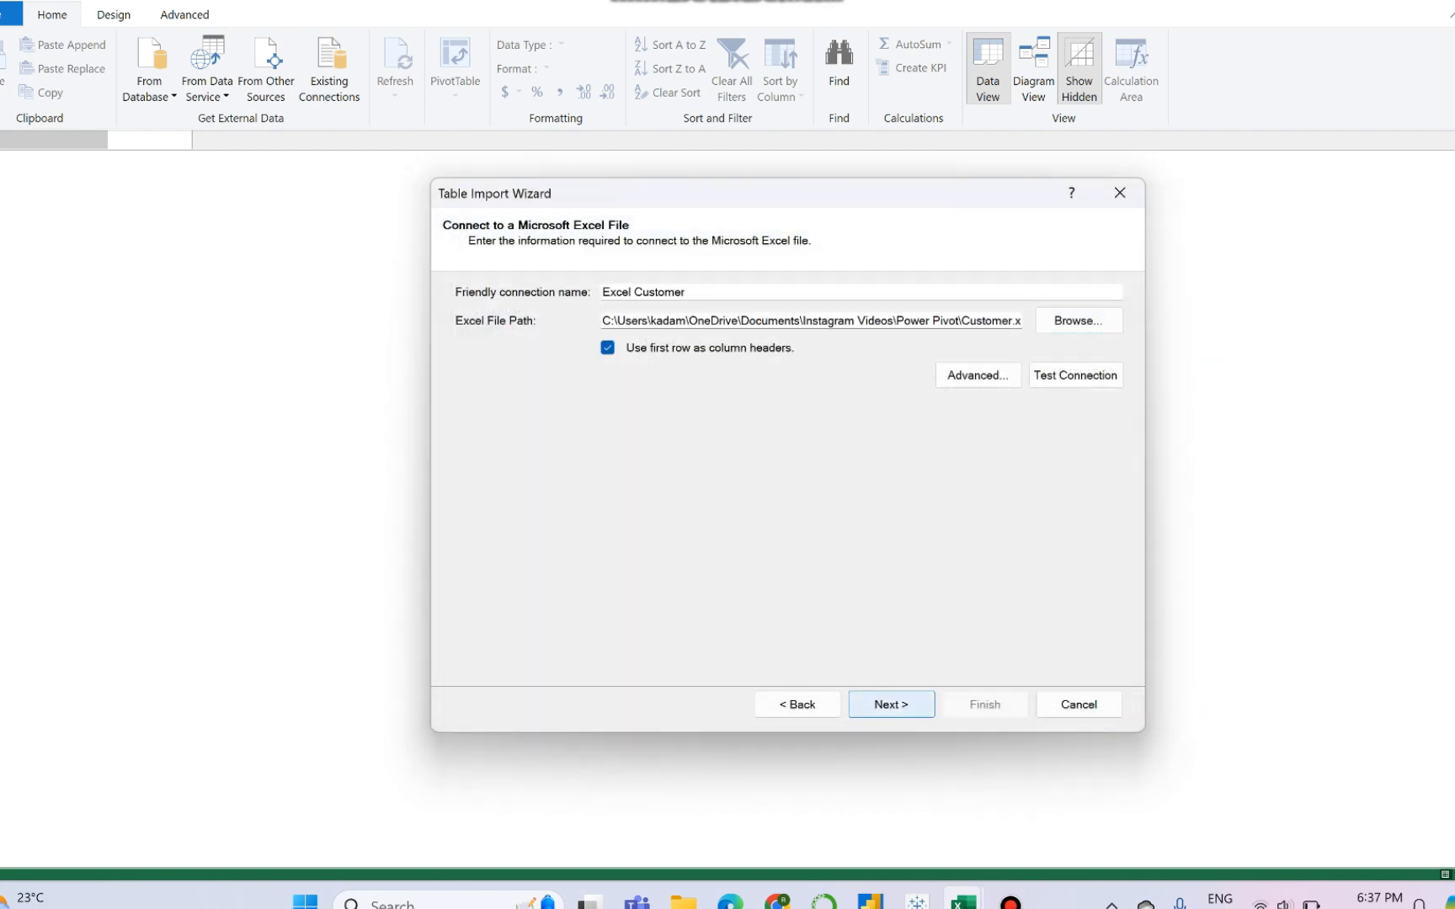
pyautogui.click(906, 708)
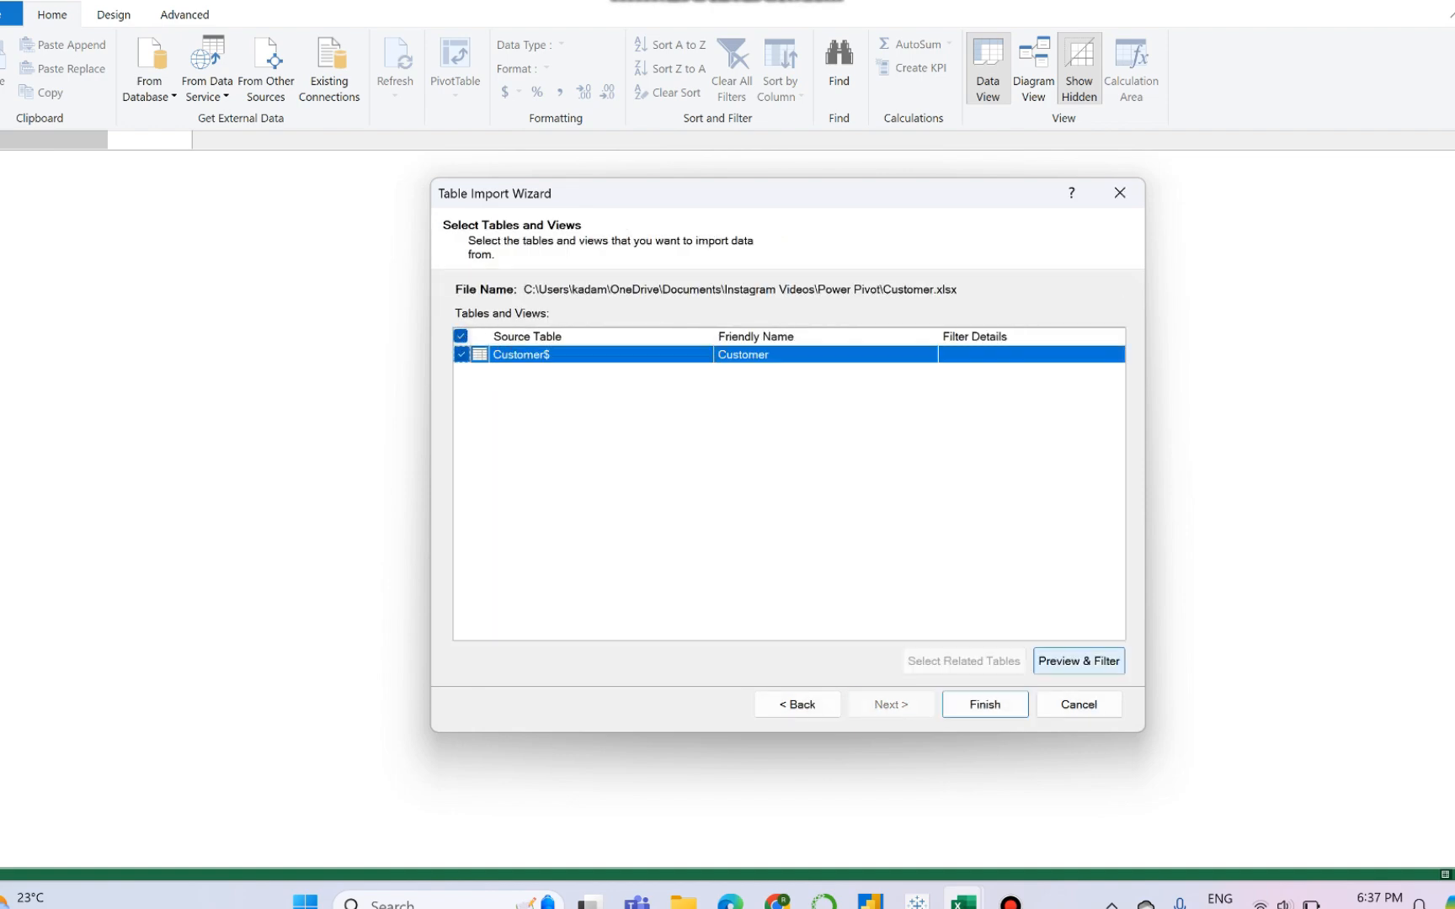
# - Preview the Customer$ source table, keep all its columns selected including product_bought, and finish importing it
pyautogui.click(1079, 662)
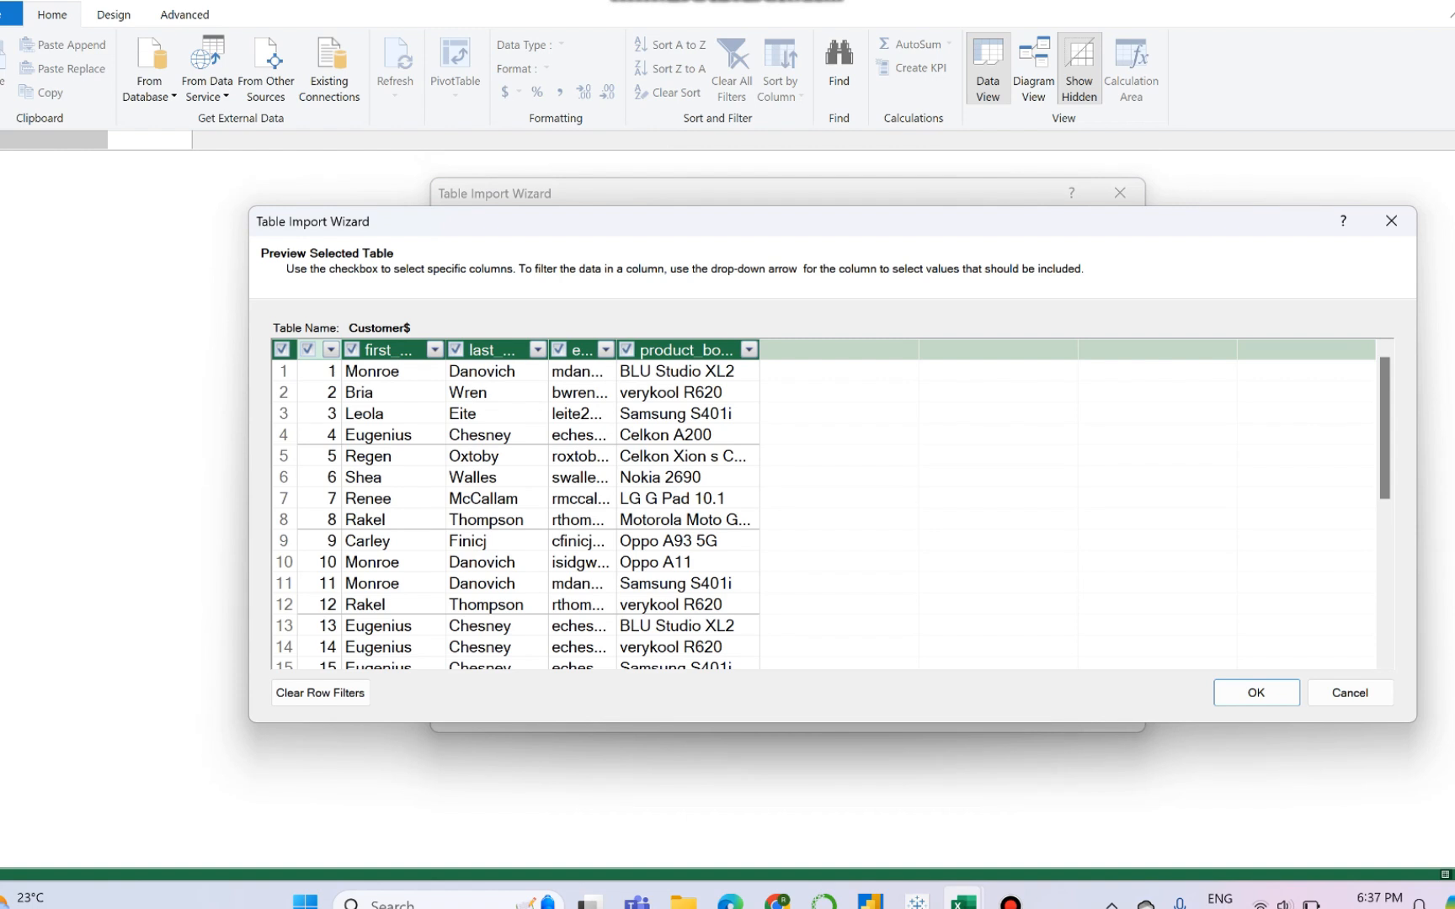
pyautogui.click(626, 349)
pyautogui.click(627, 350)
pyautogui.click(1256, 692)
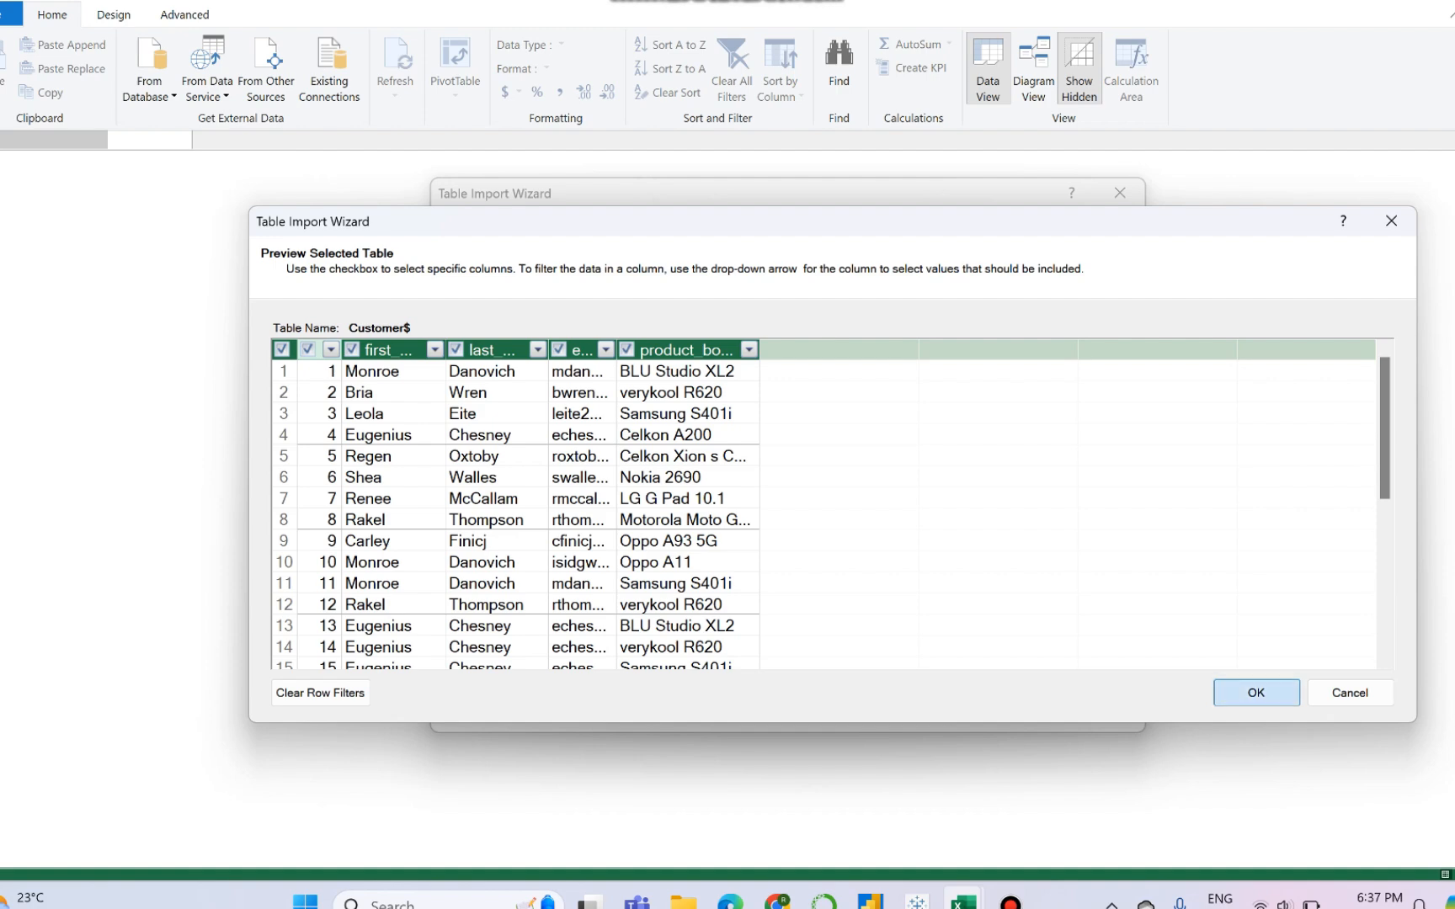
pyautogui.click(985, 705)
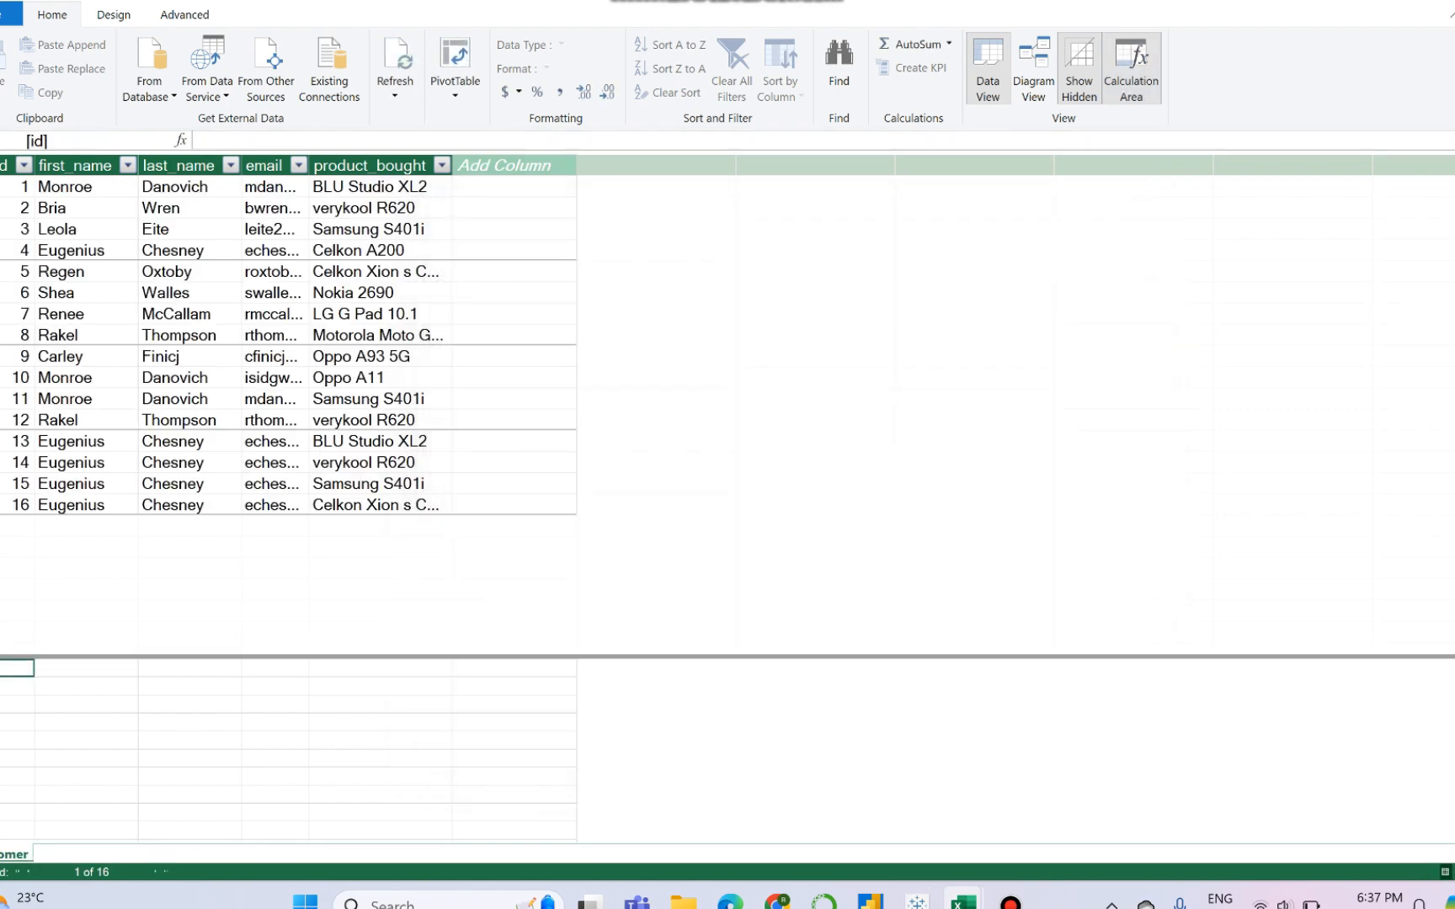
# - Start another table import from an Excel file and choose the CreditCard workbook as its source
pyautogui.click(208, 89)
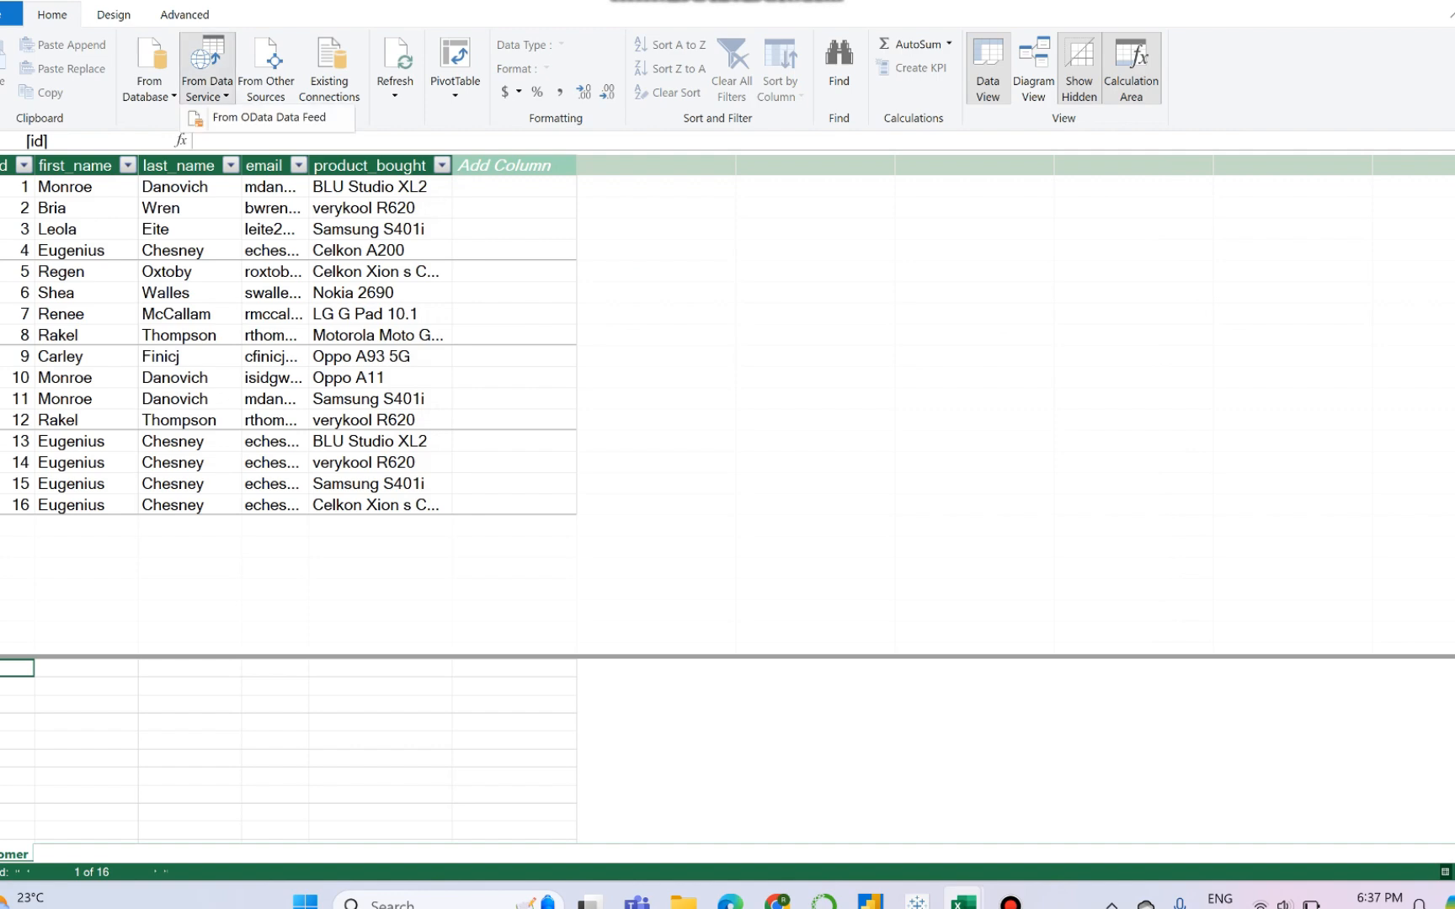
pyautogui.click(266, 72)
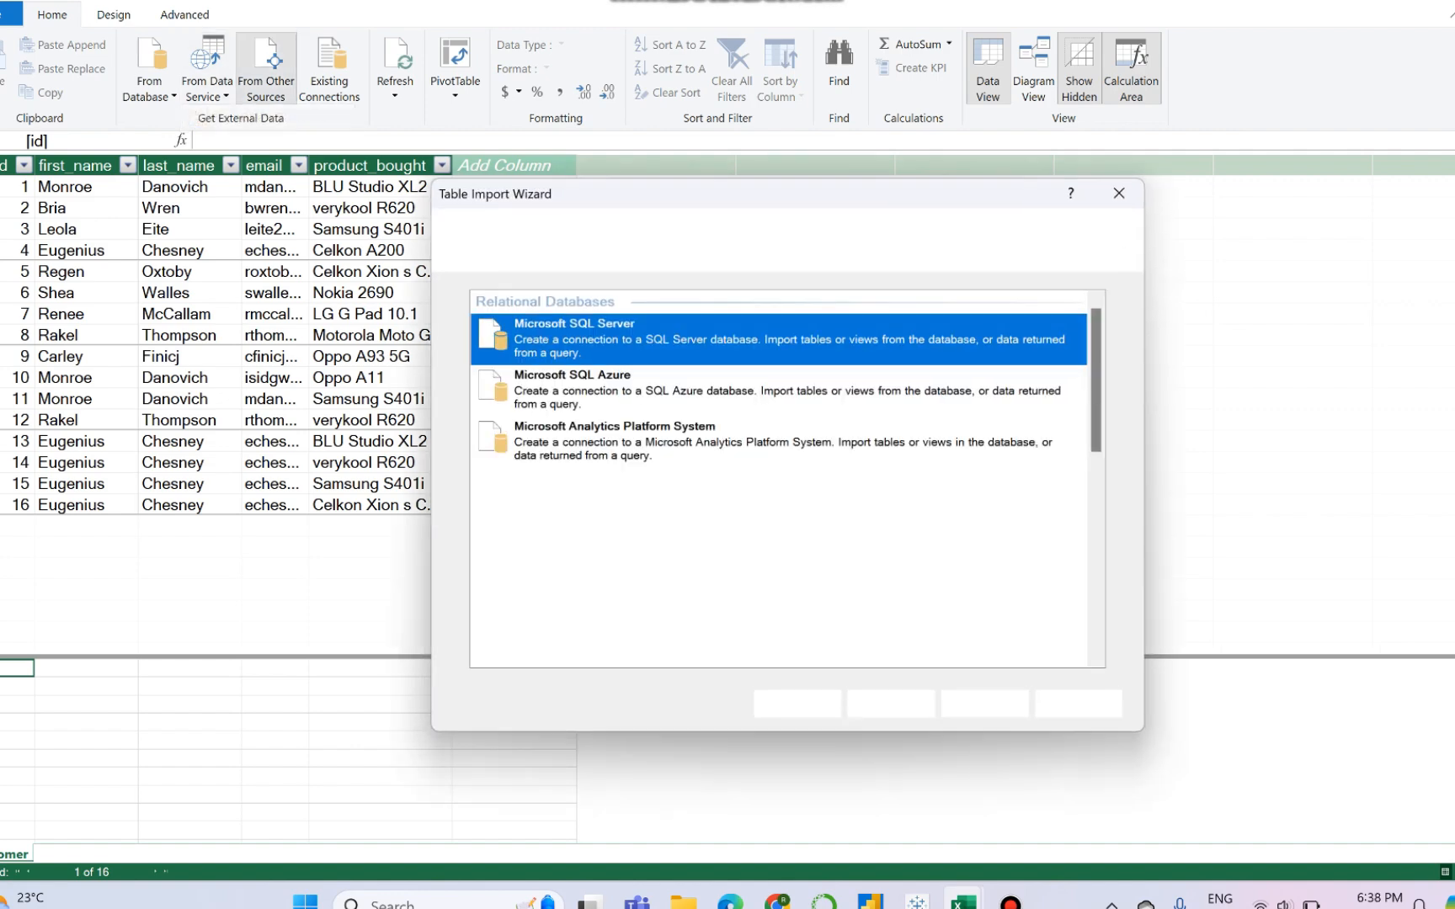
pyautogui.scroll(-7, 779, 480)
pyautogui.click(640, 539)
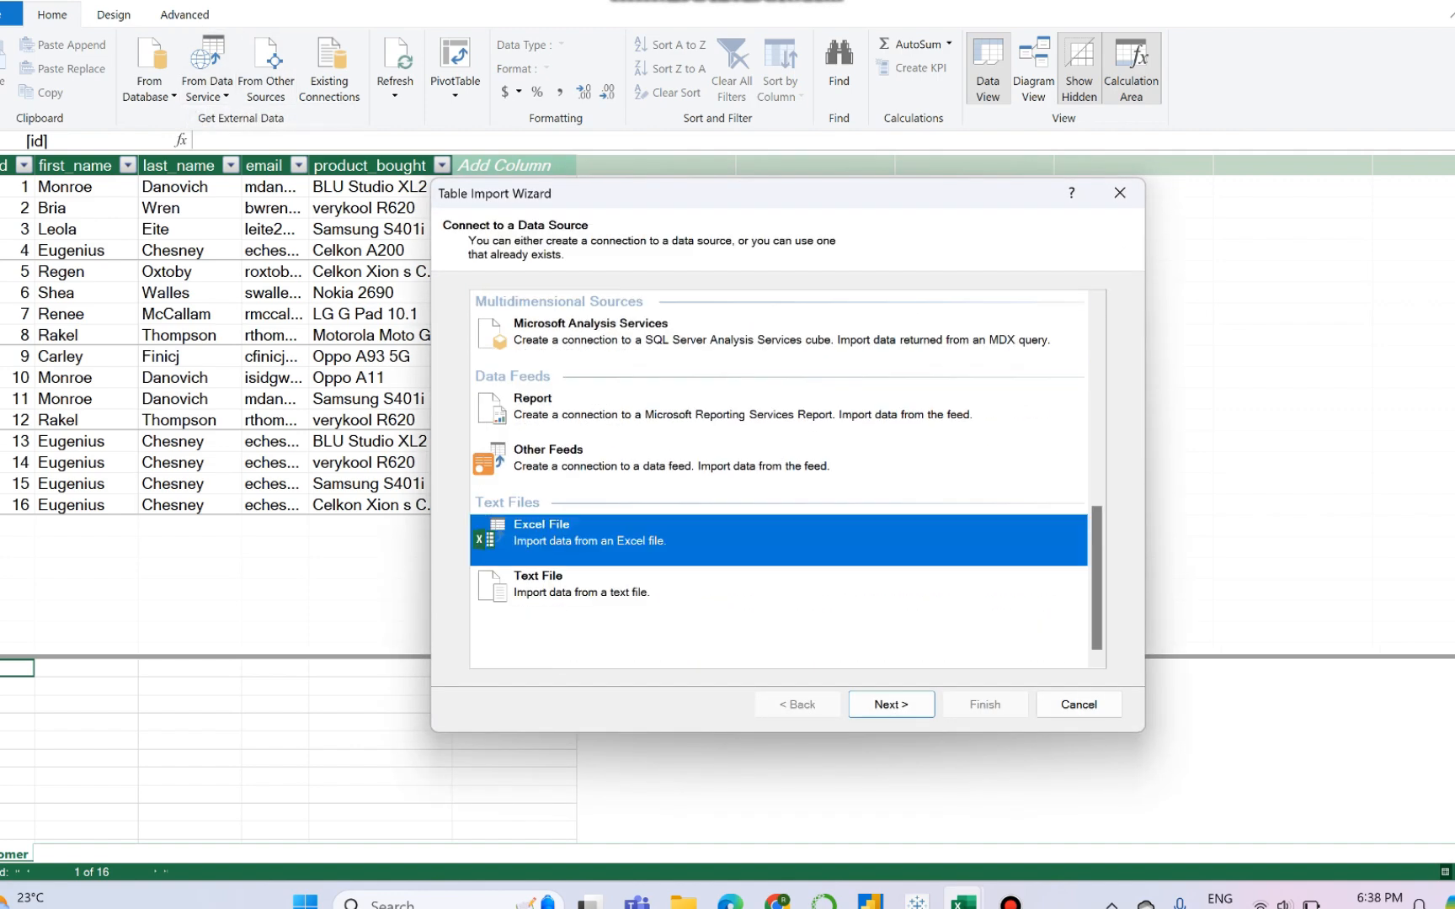
pyautogui.click(891, 705)
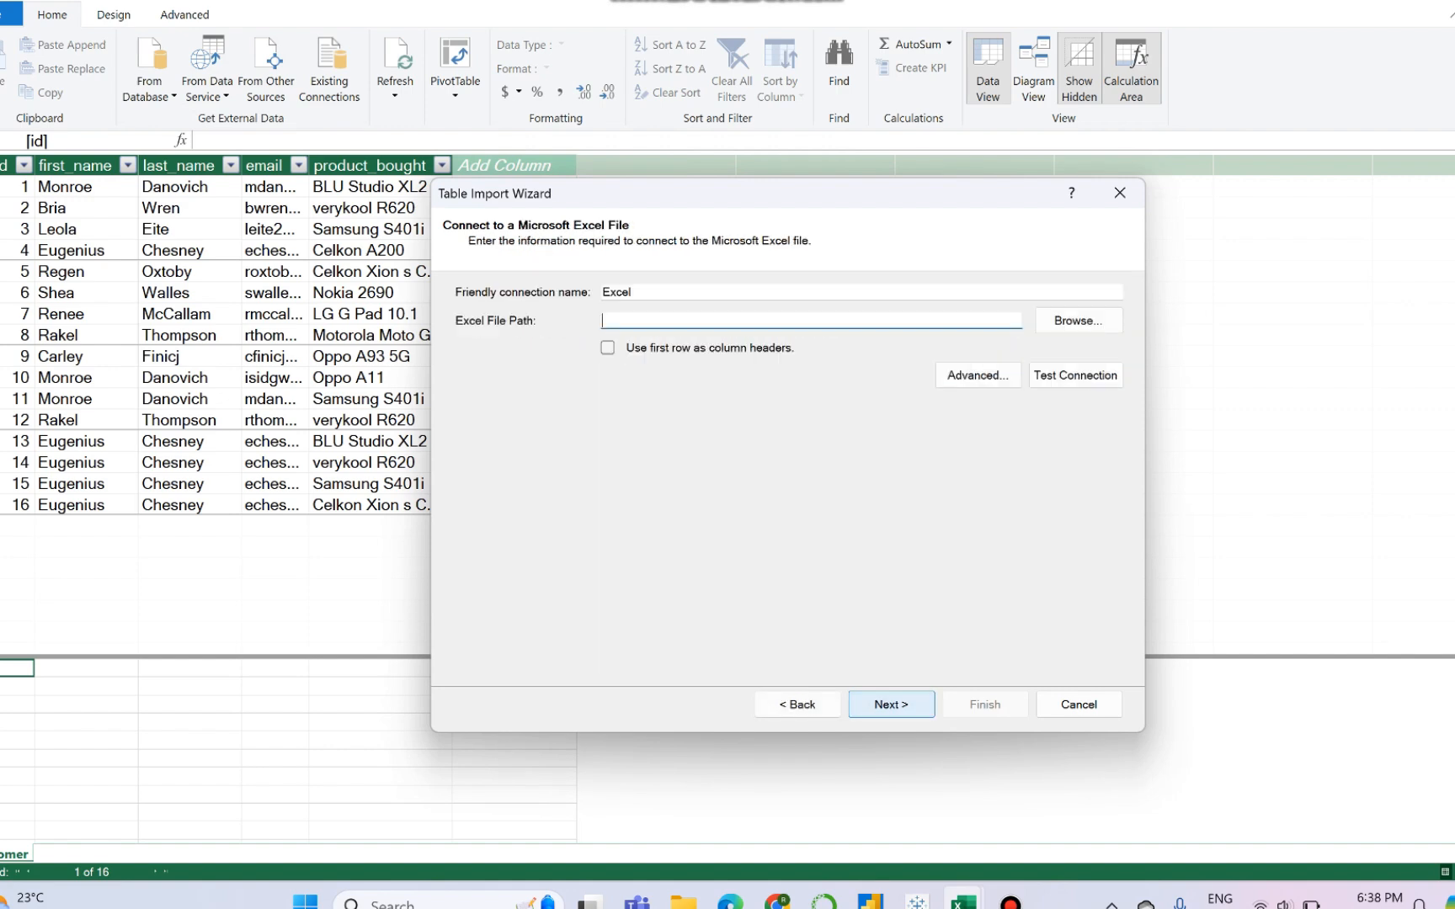
pyautogui.click(1078, 320)
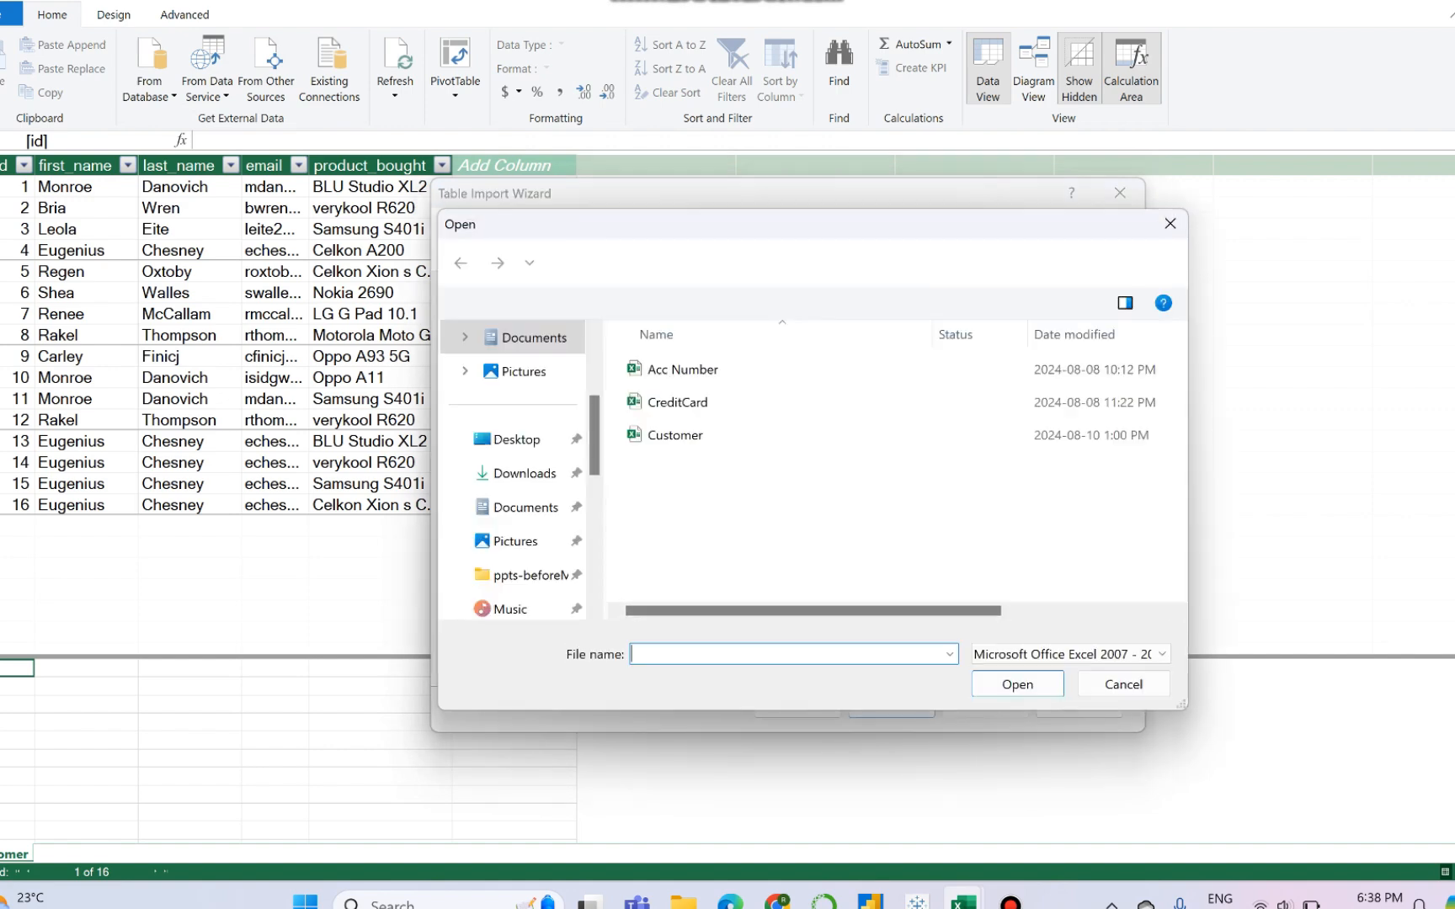
pyautogui.click(679, 403)
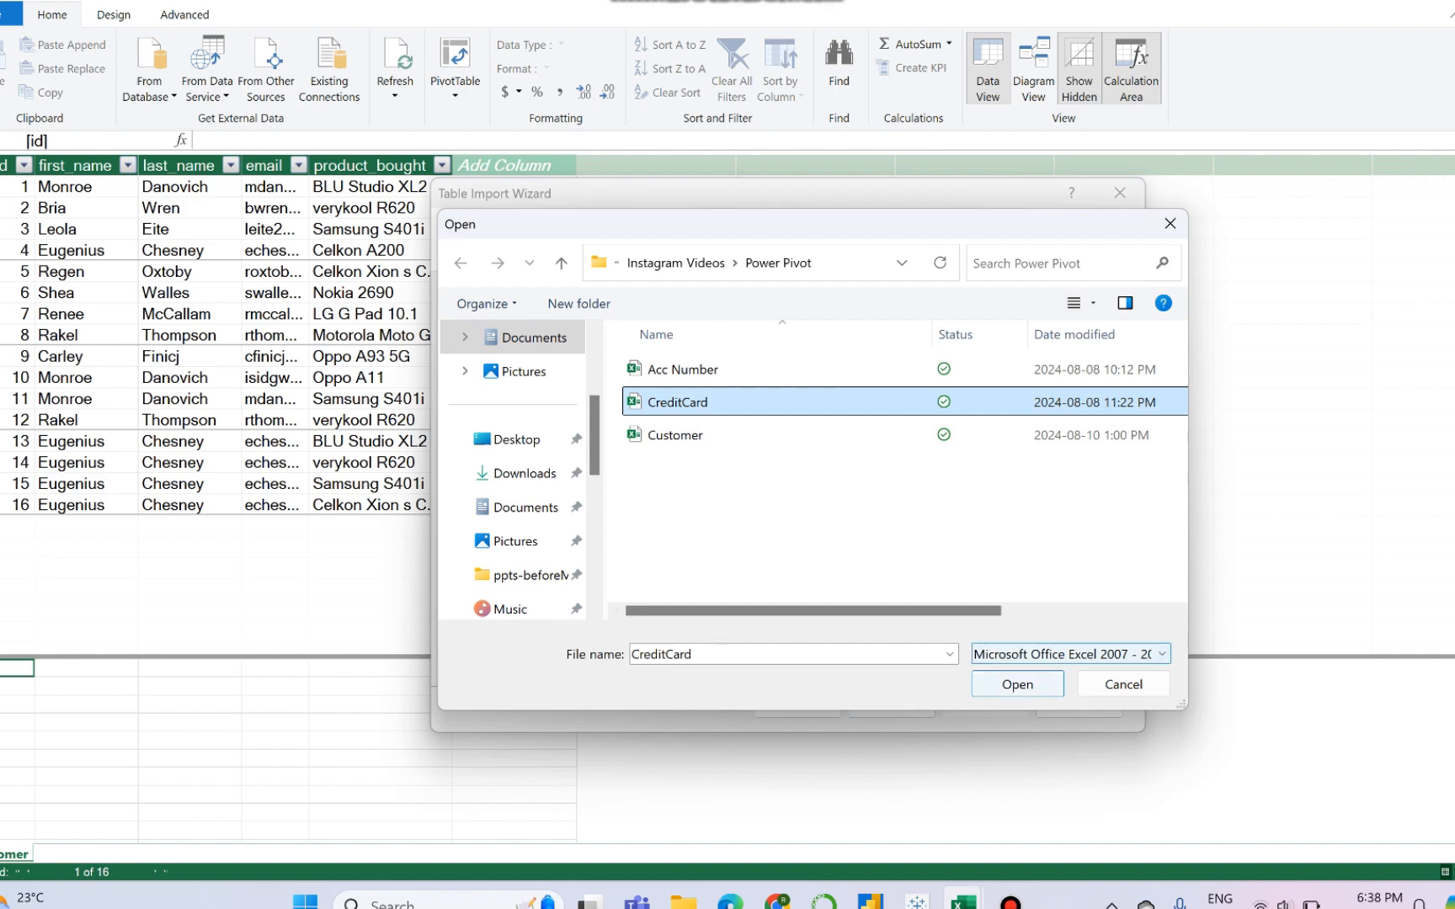
pyautogui.click(1017, 684)
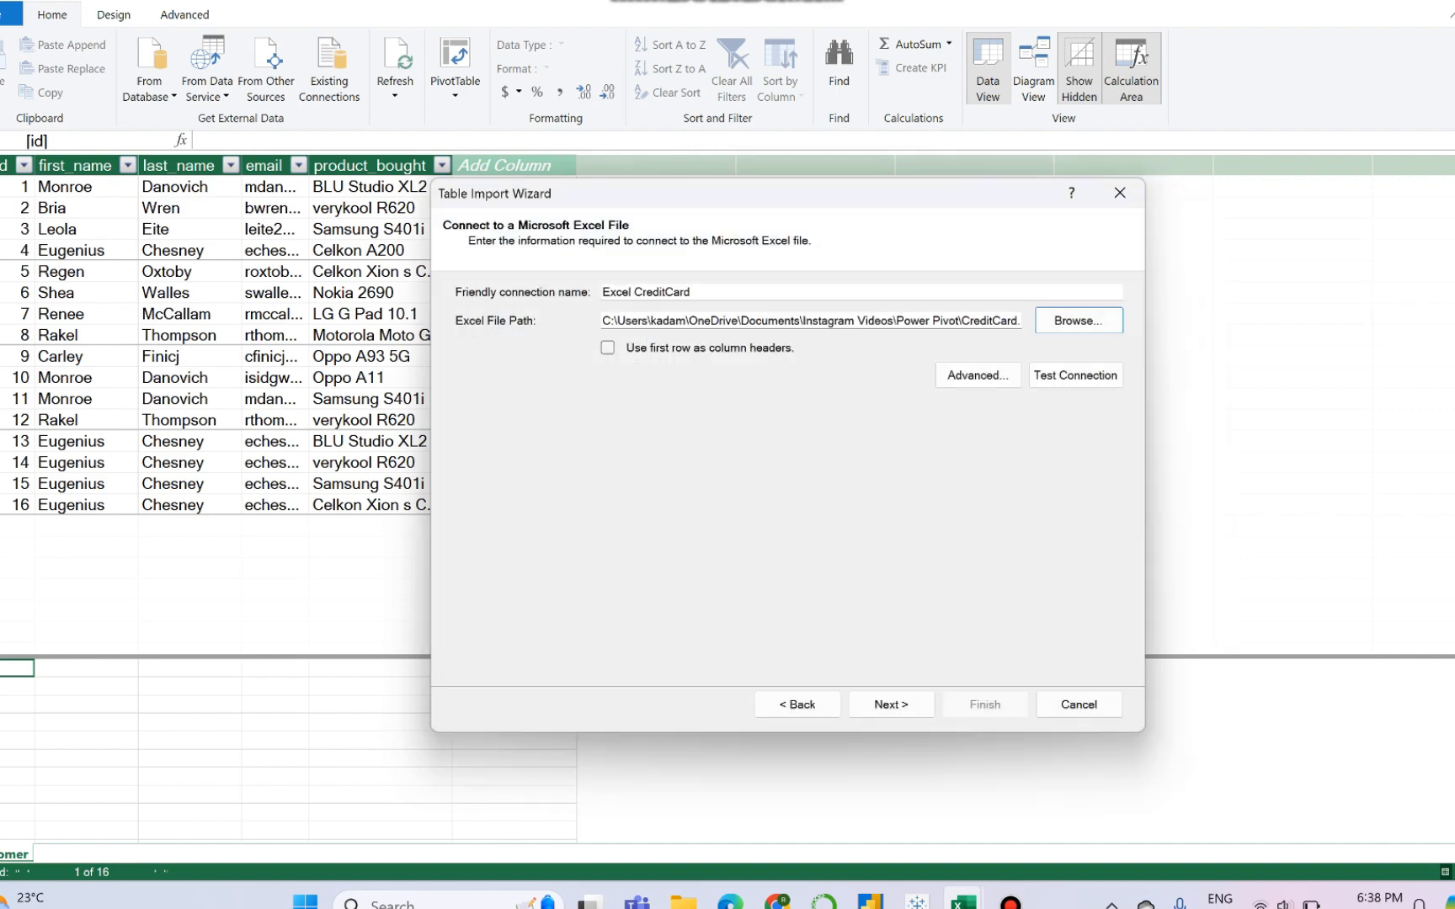
# - Use the first row as column headers and finish importing the MOCK_DATA (2)$ table from the CreditCard workbook
pyautogui.click(608, 348)
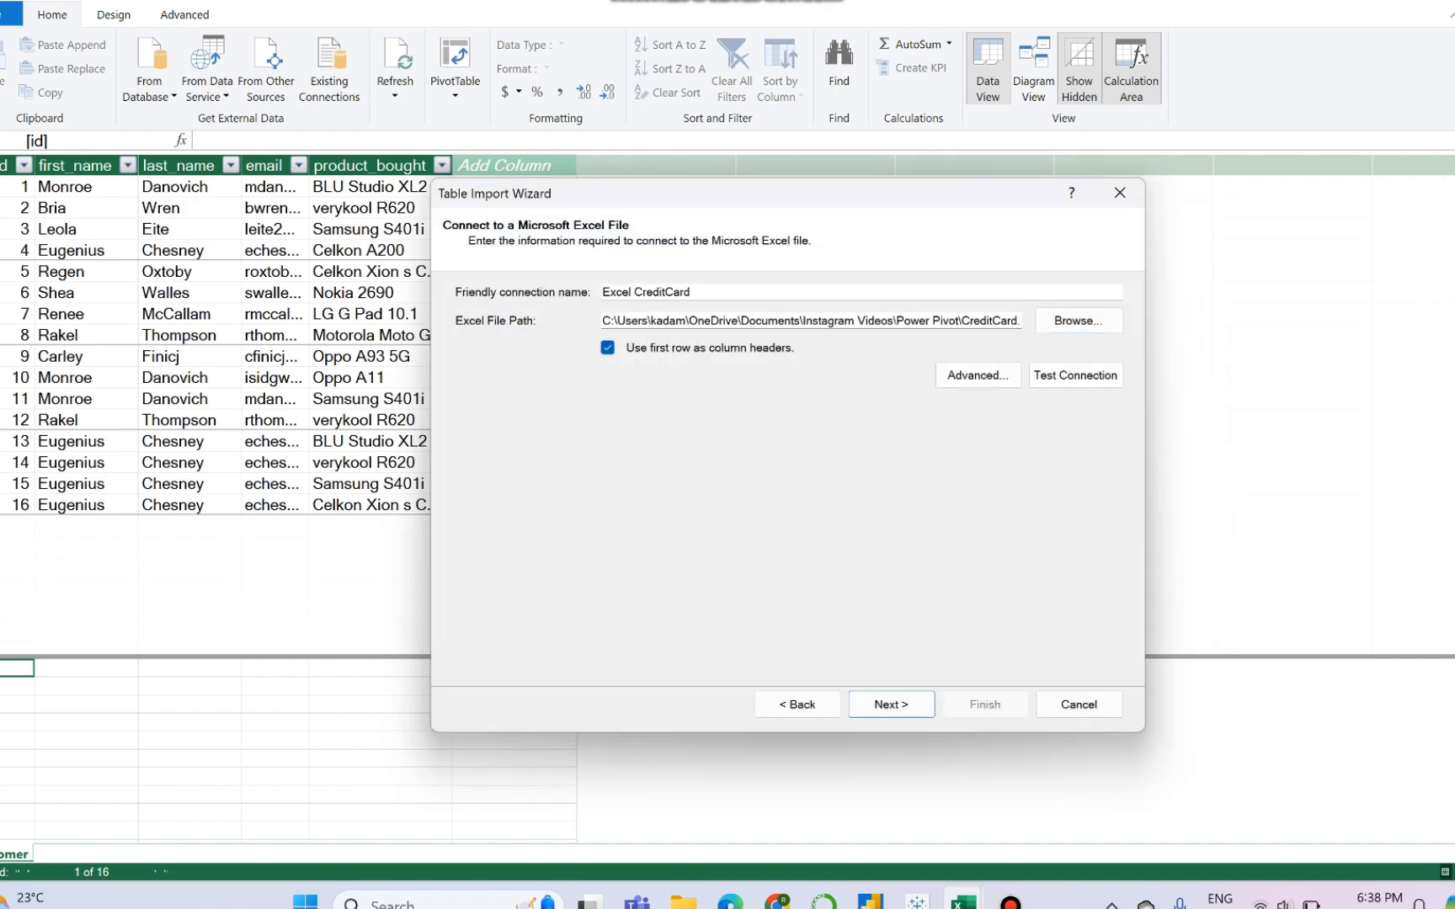
pyautogui.click(891, 704)
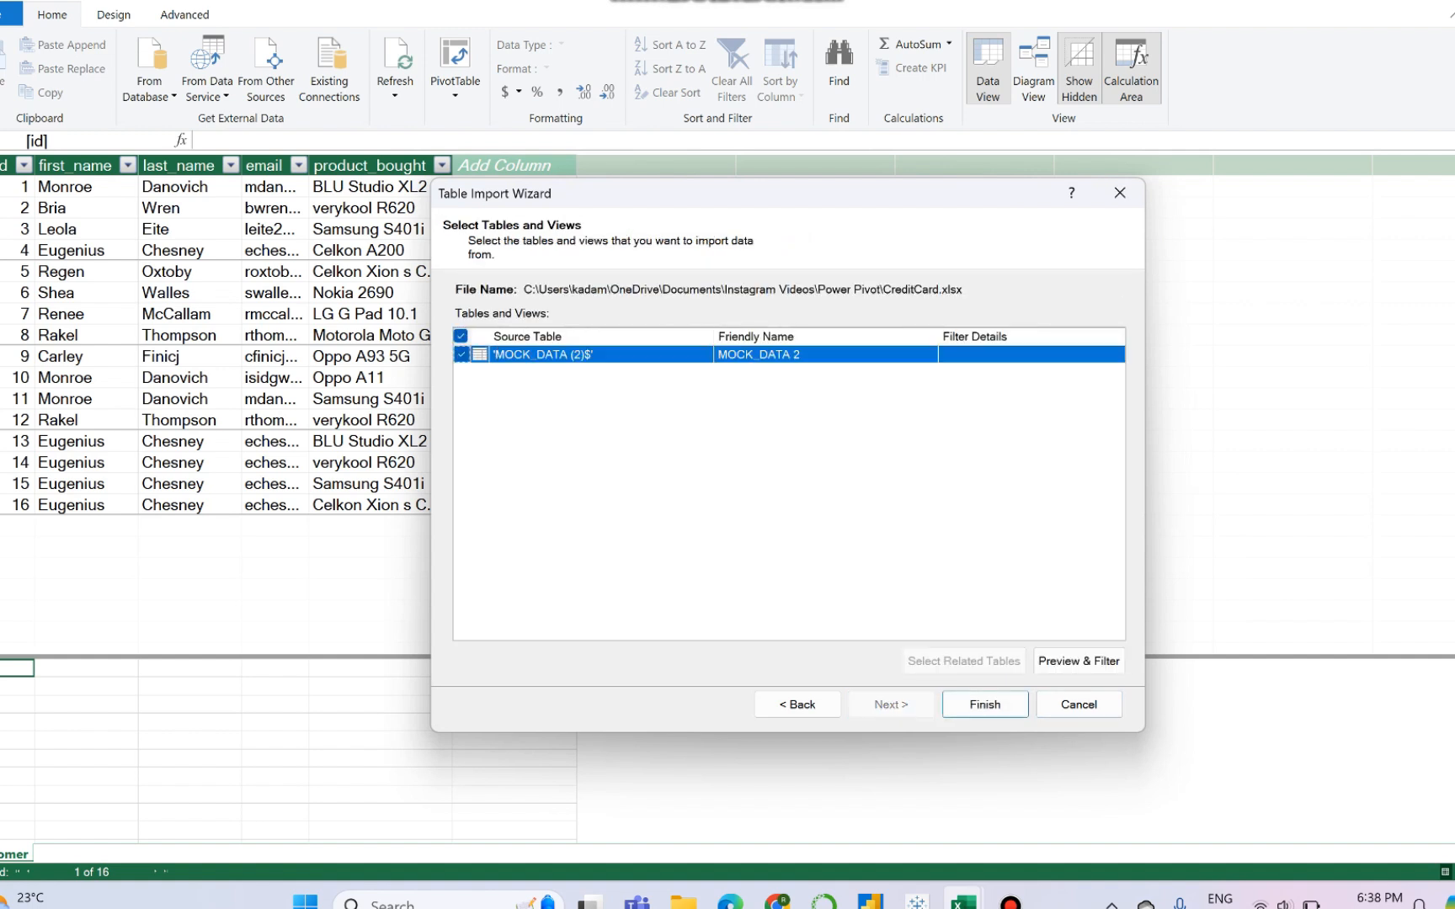
pyautogui.click(986, 704)
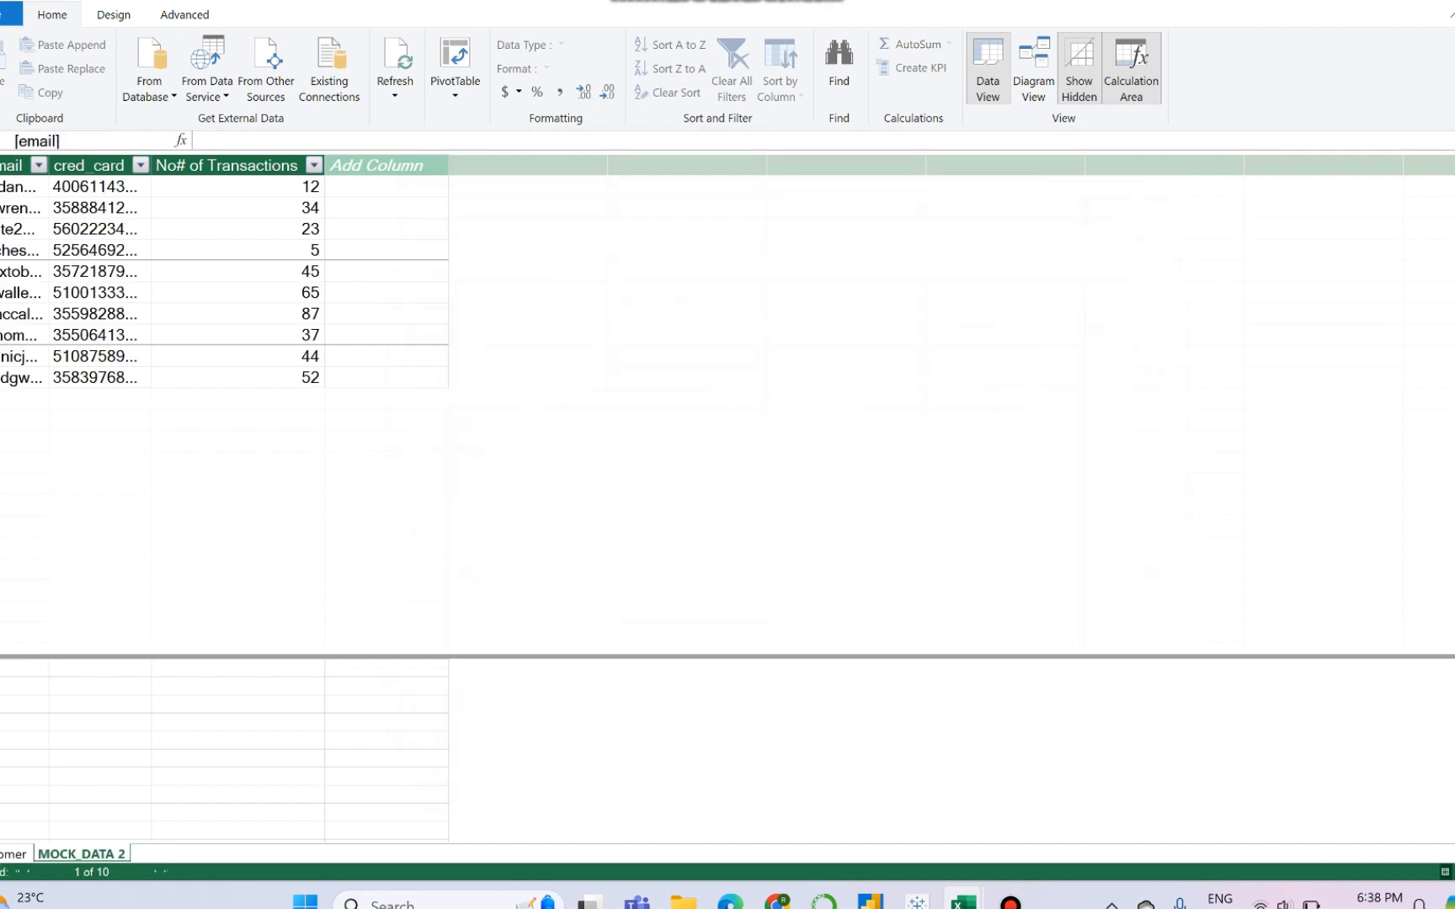
# - Rename the imported MOCK_DATA 2 table as Credit Card
pyautogui.doubleClick(81, 854)
pyautogui.write('Credit')
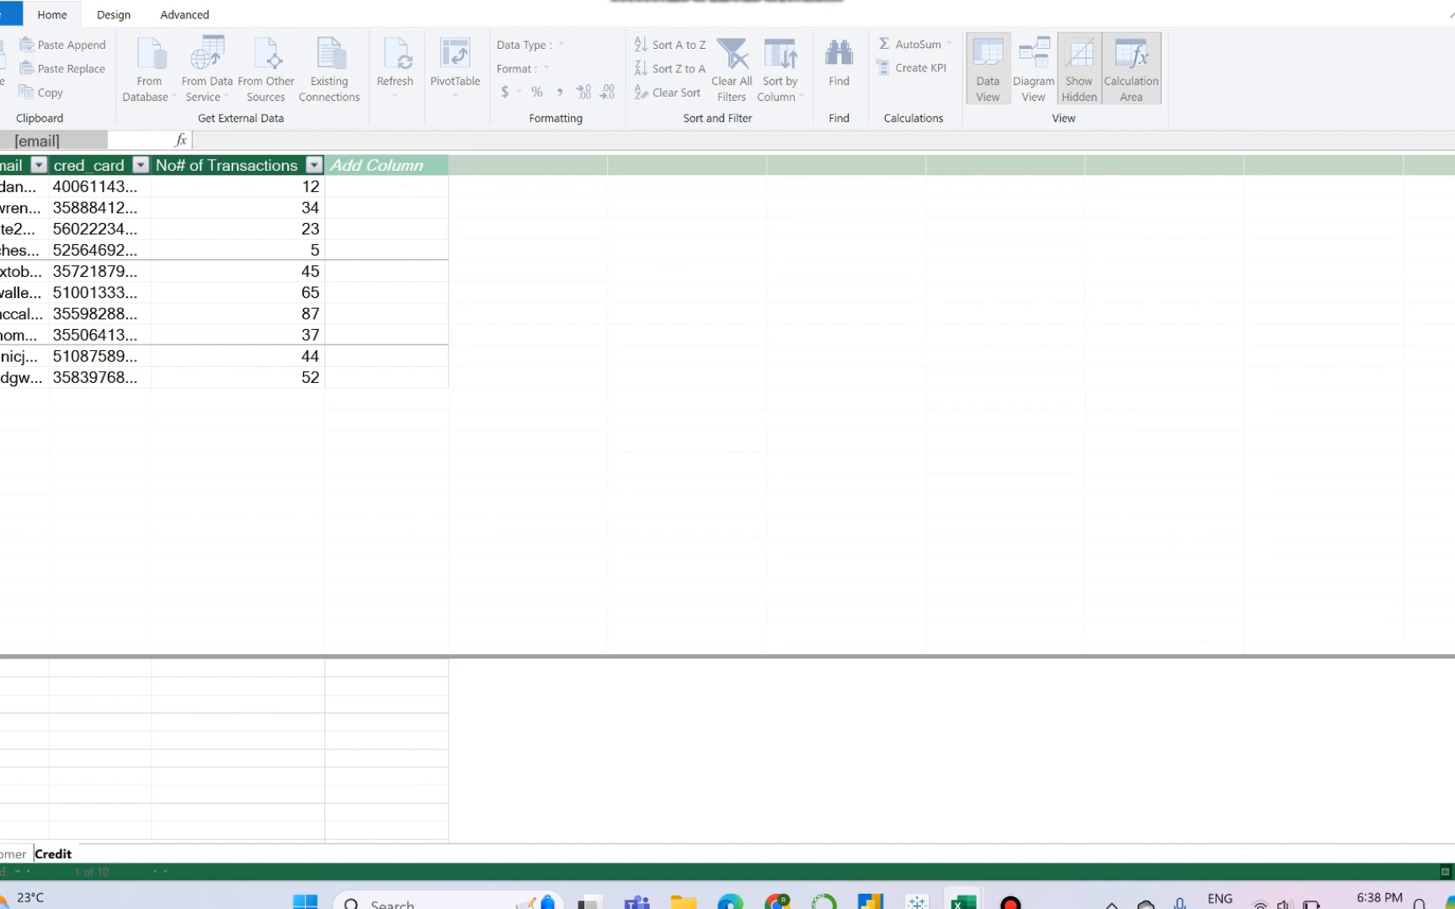
pyautogui.write(' Card')
pyautogui.press('Return')
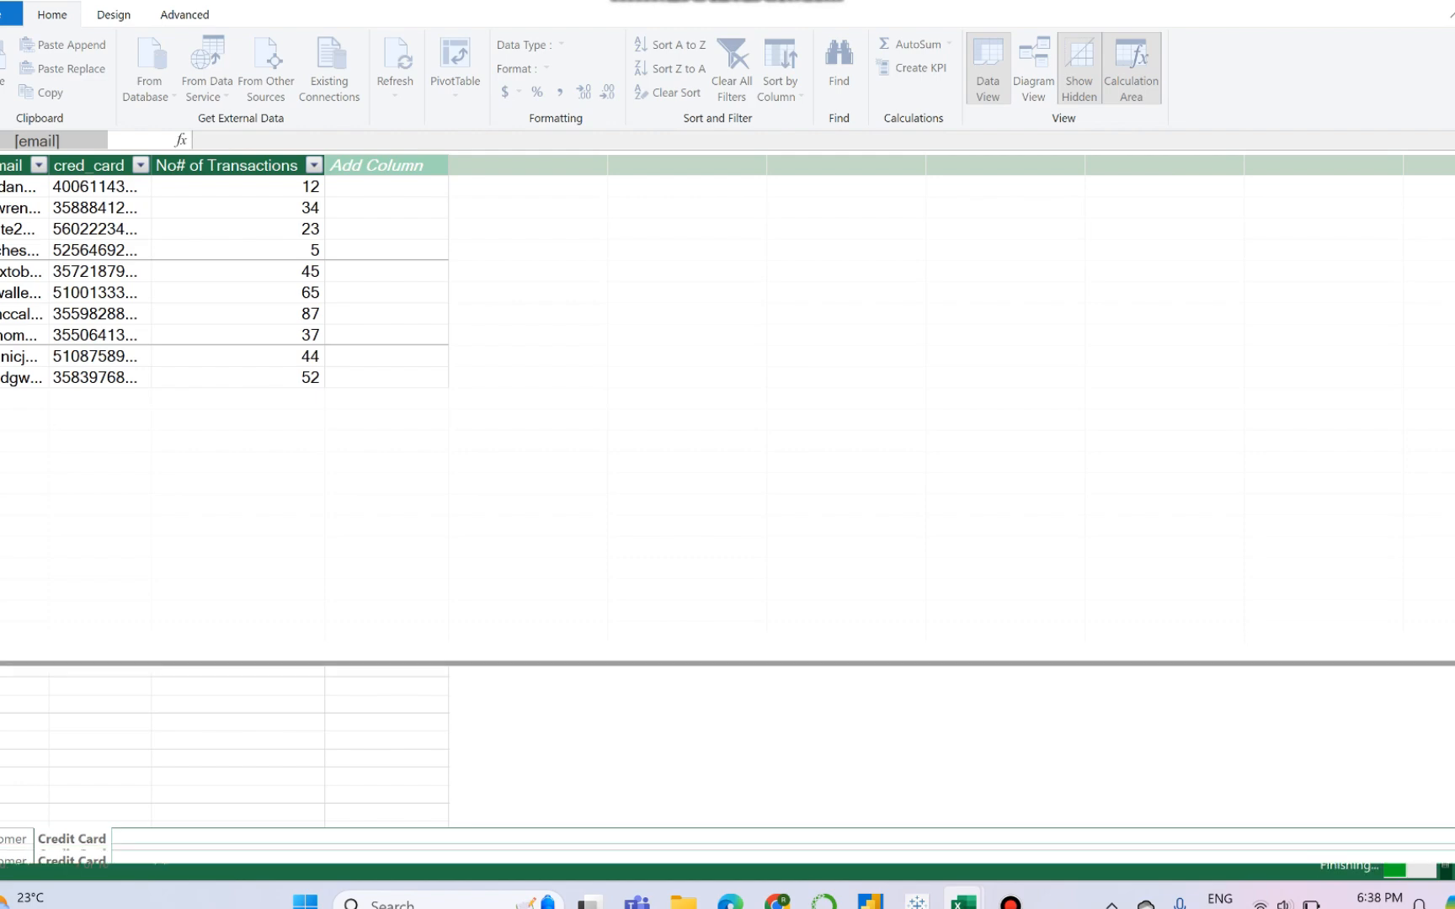
# - Start another table import from an Excel file and choose the Acc Number workbook in the Power Pivot folder as its source
pyautogui.click(266, 68)
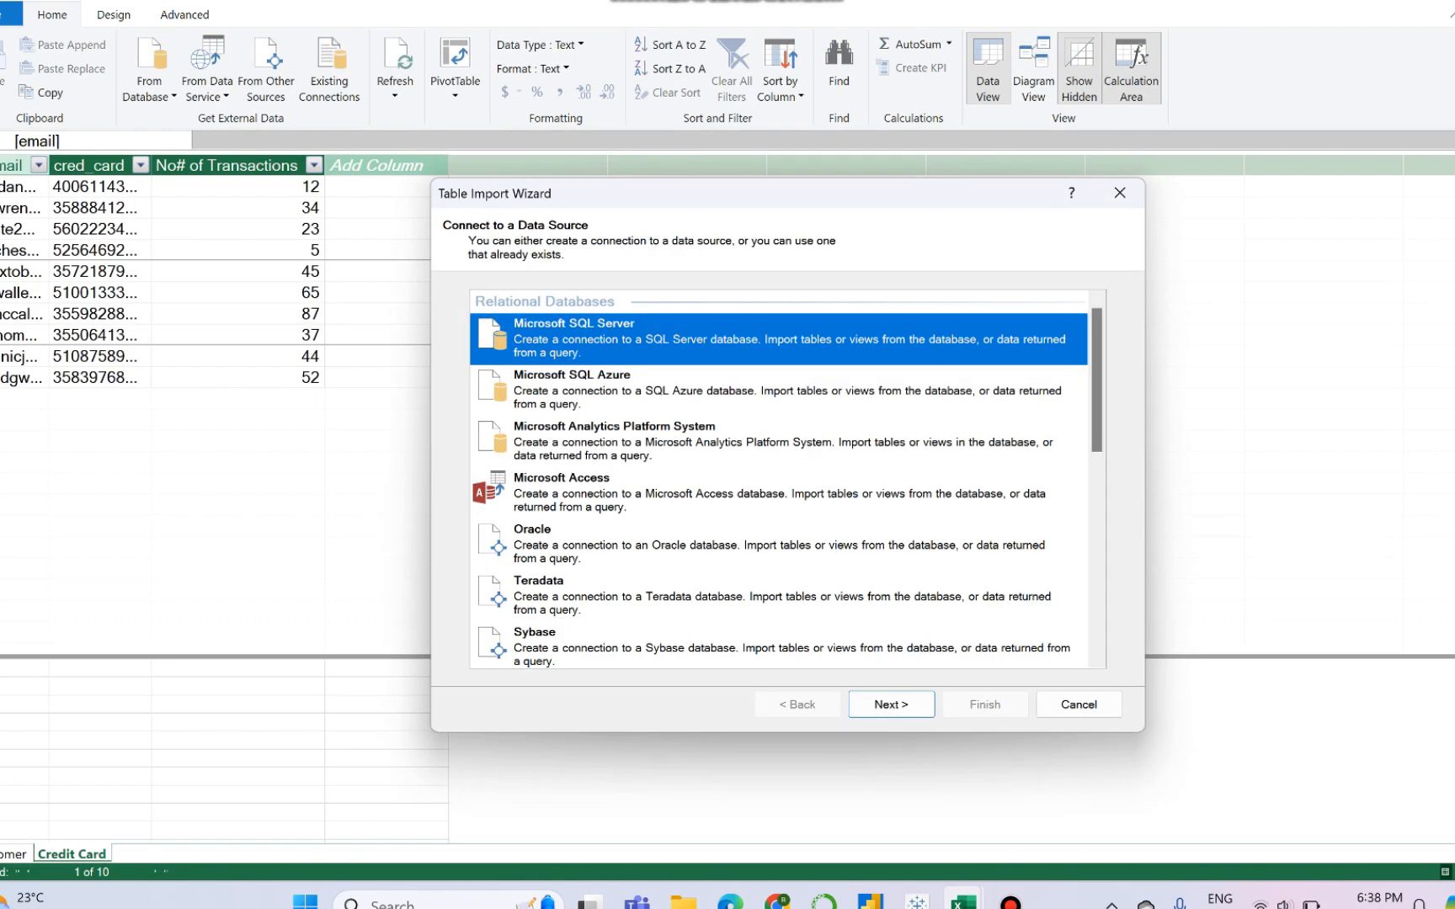
pyautogui.scroll(-10, 787, 479)
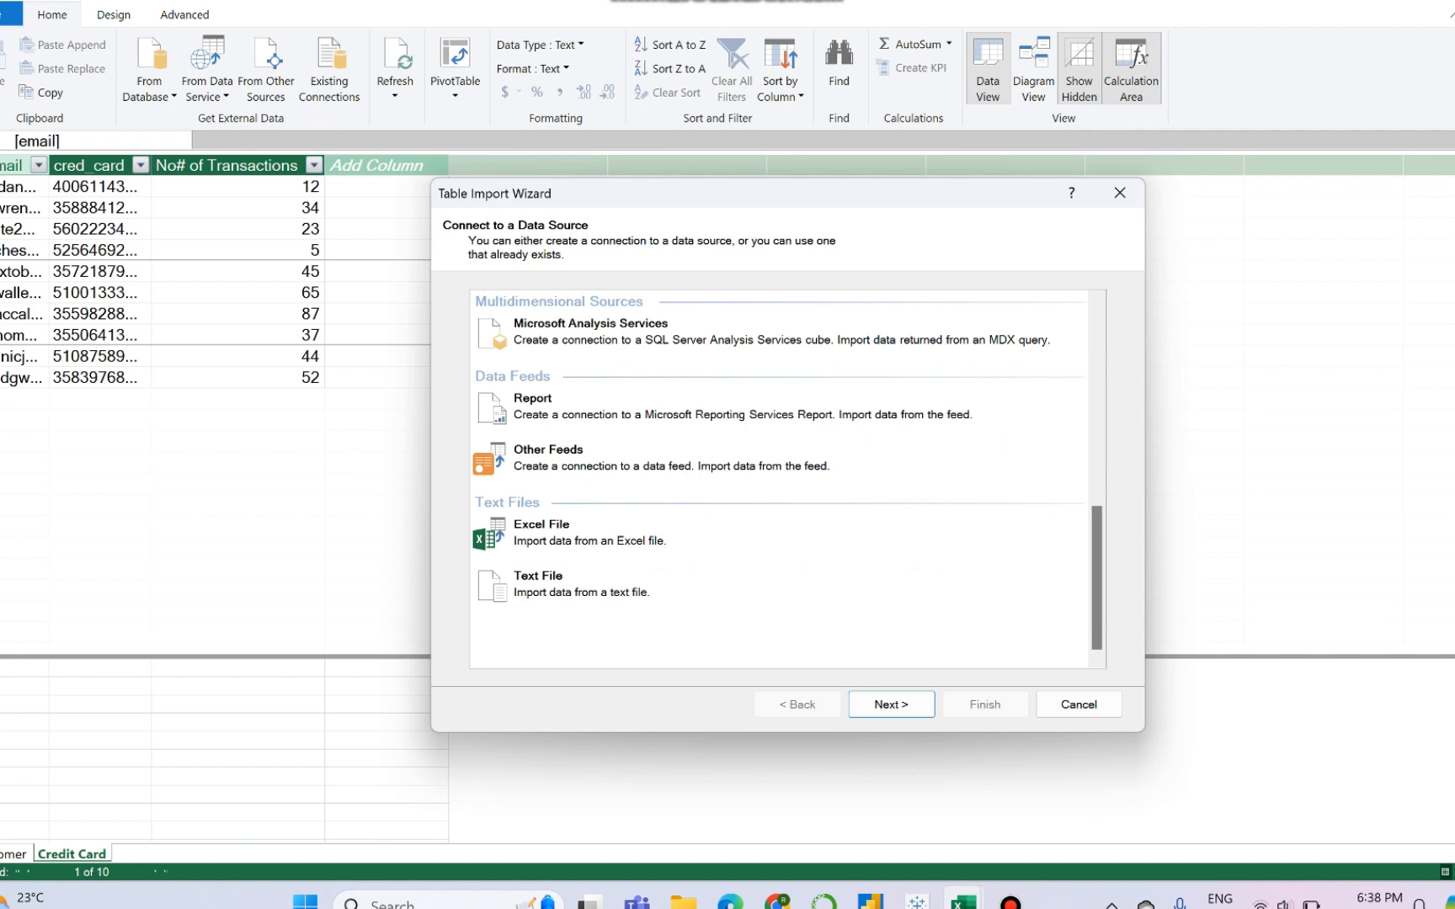
pyautogui.click(591, 540)
pyautogui.click(891, 704)
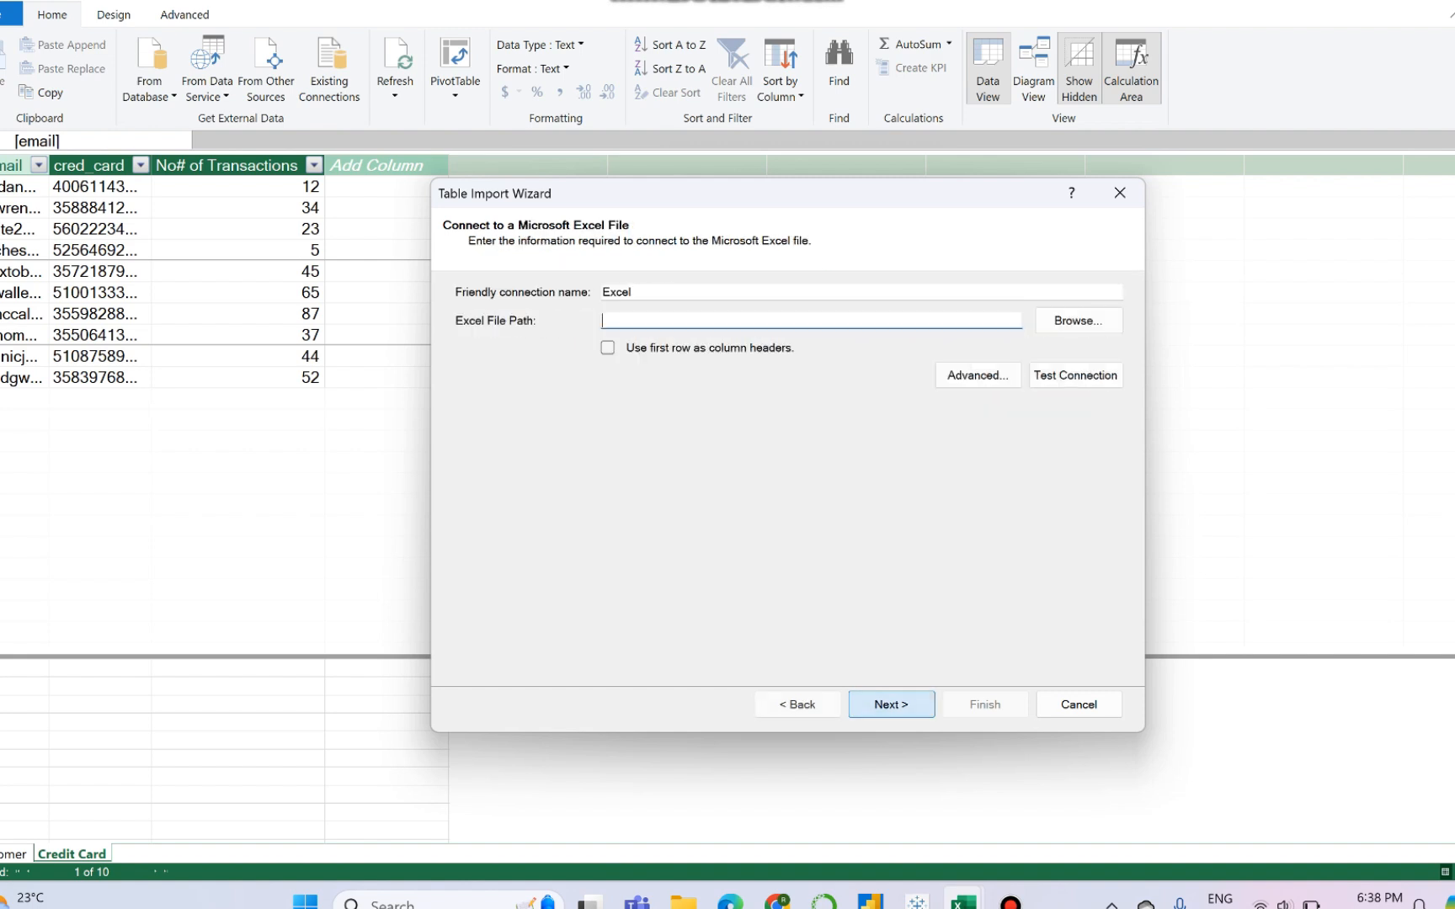
pyautogui.click(1078, 321)
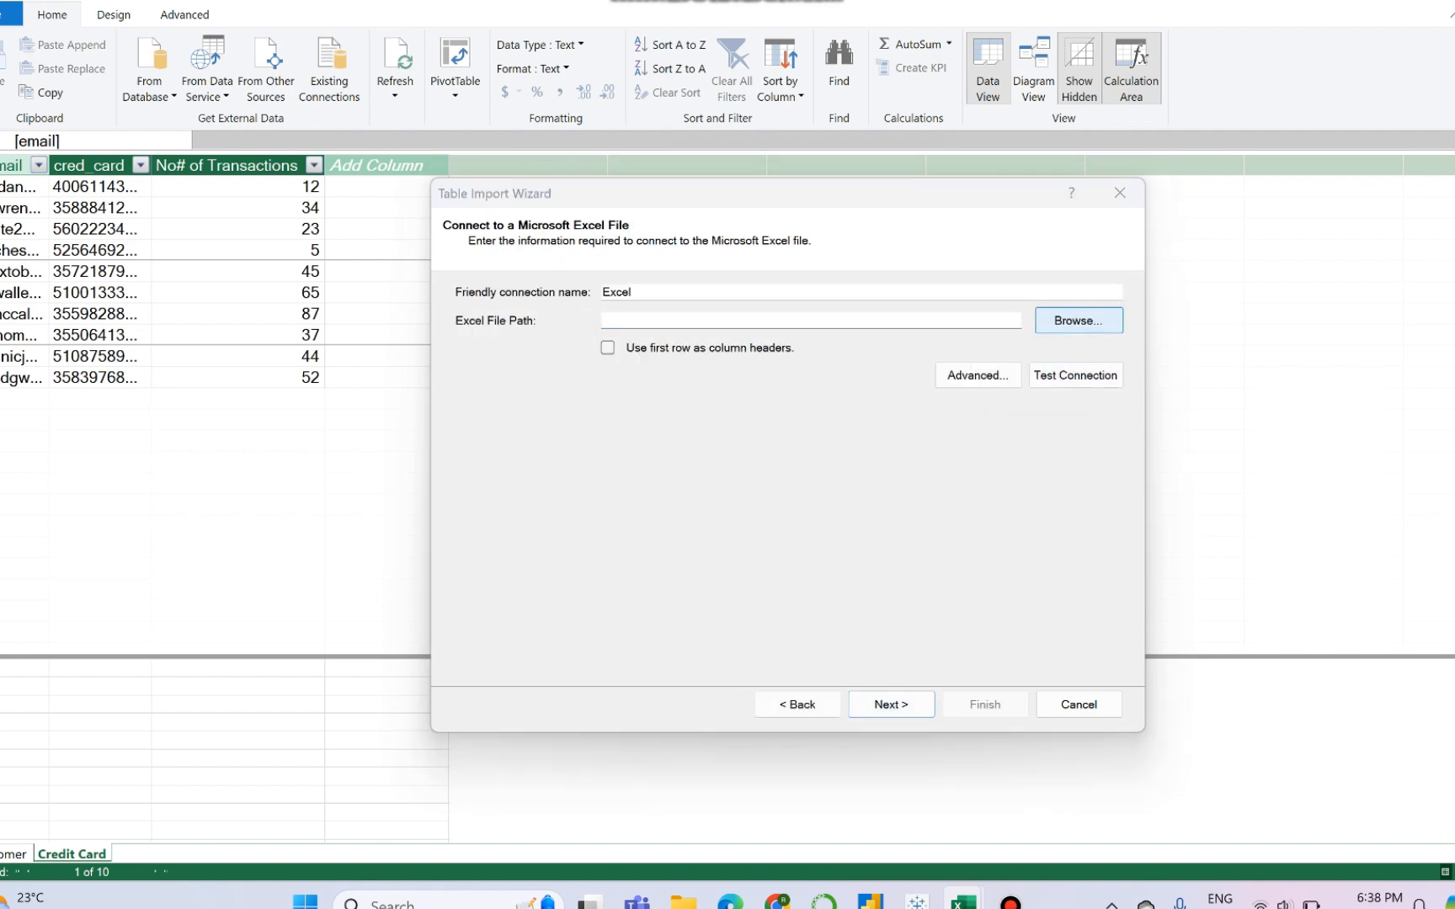
pyautogui.click(683, 370)
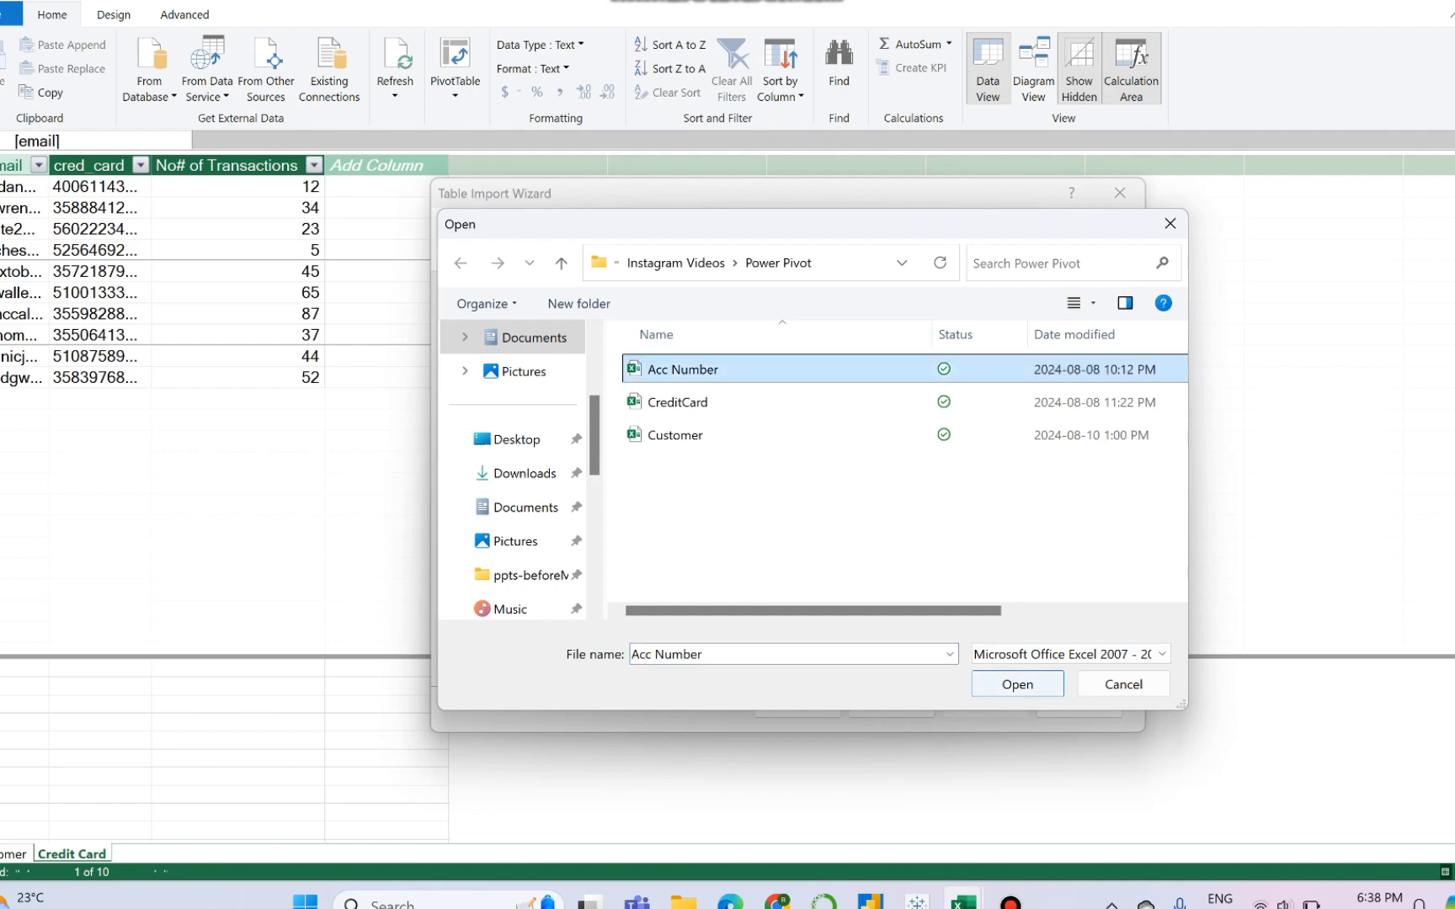
pyautogui.click(1018, 683)
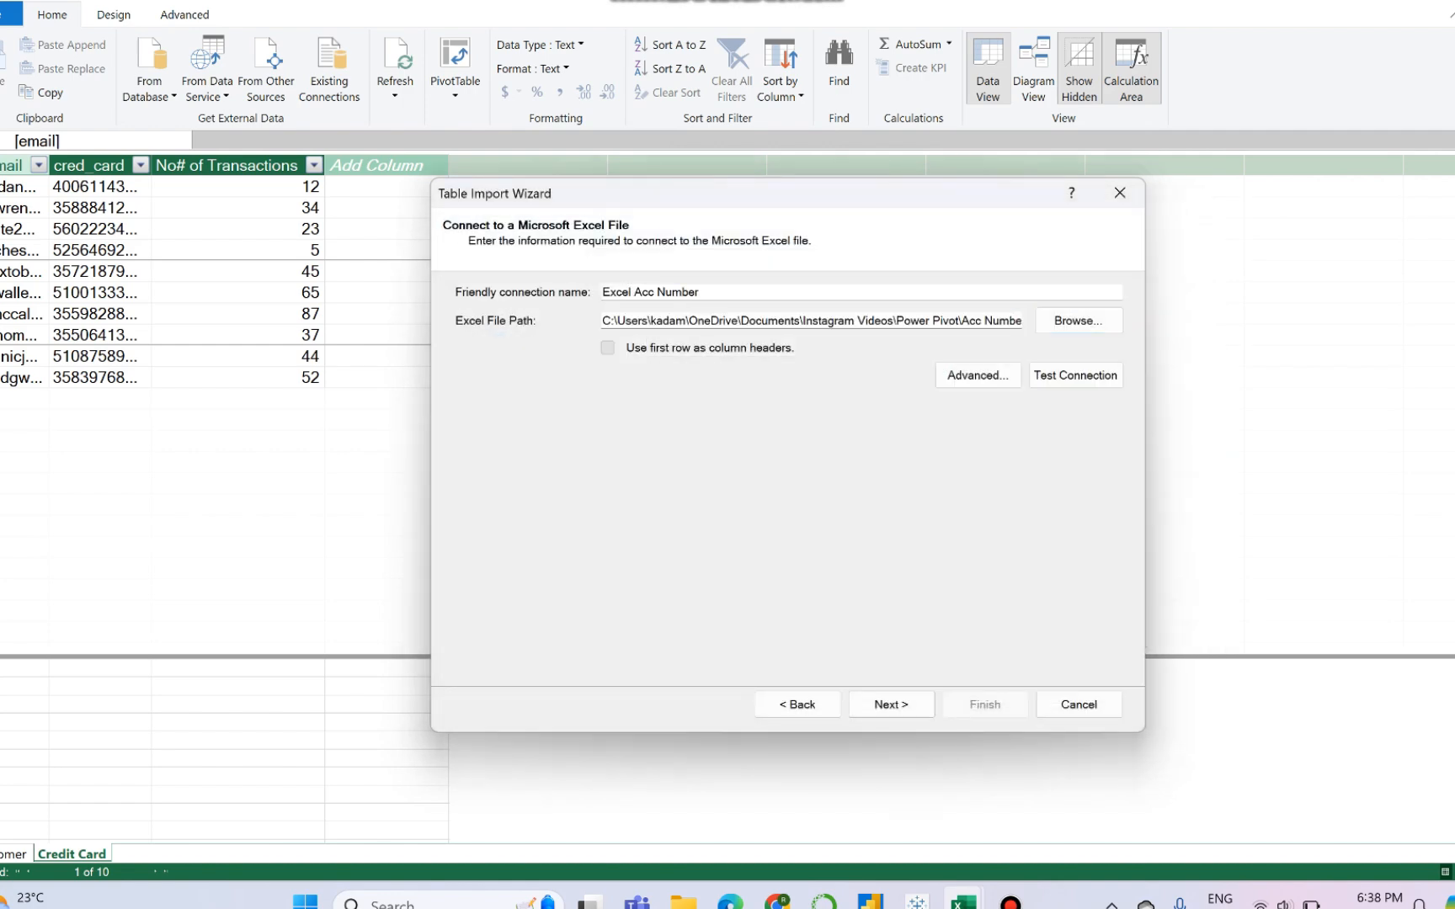
# - Use the first row as column headers and finish importing the table from the Acc Number workbook
pyautogui.click(608, 348)
pyautogui.click(891, 704)
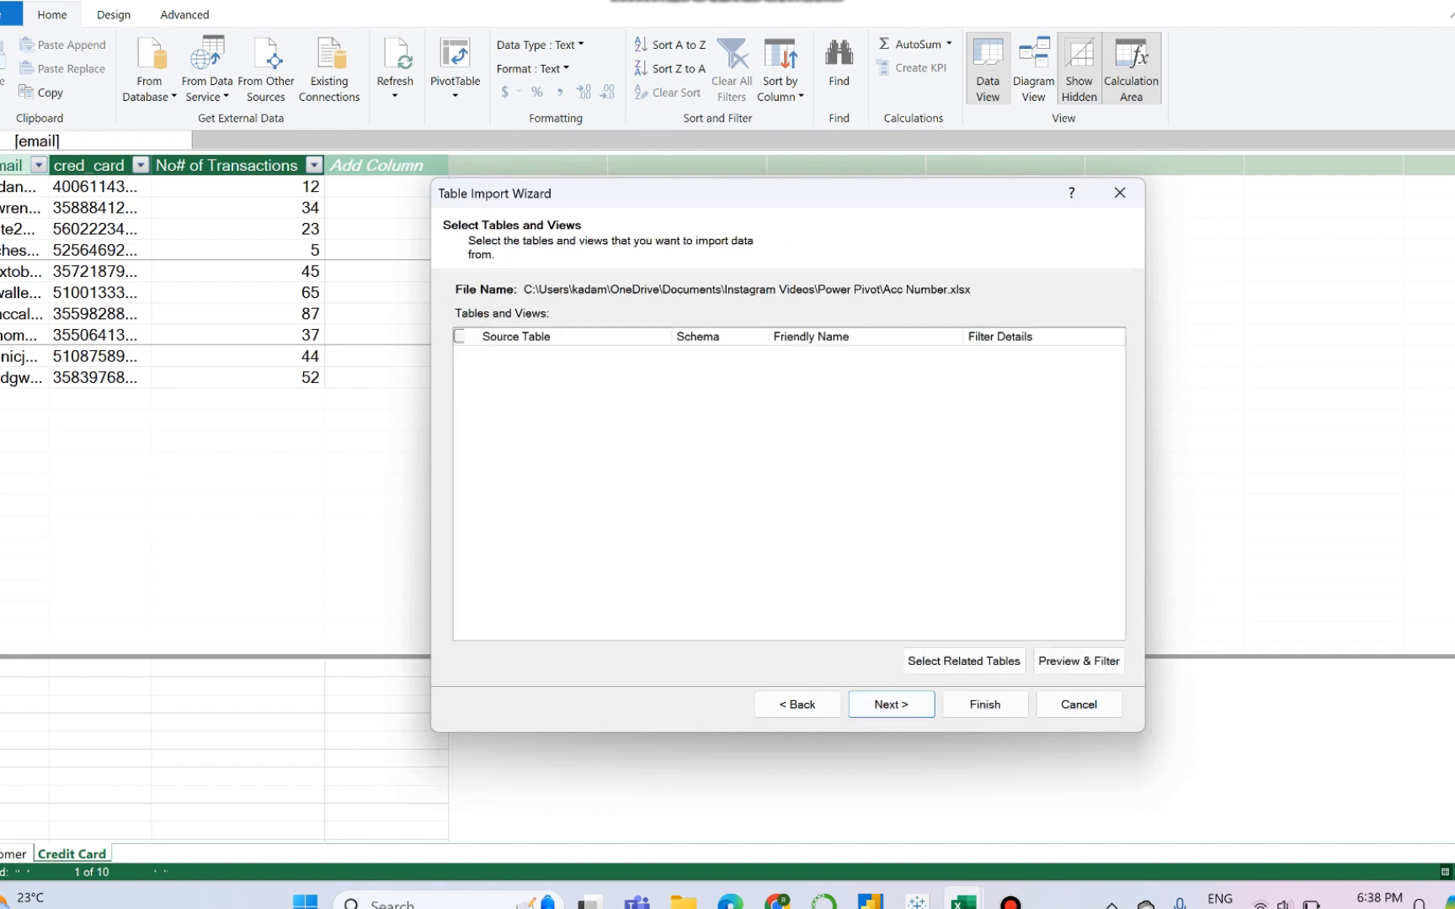
pyautogui.click(985, 704)
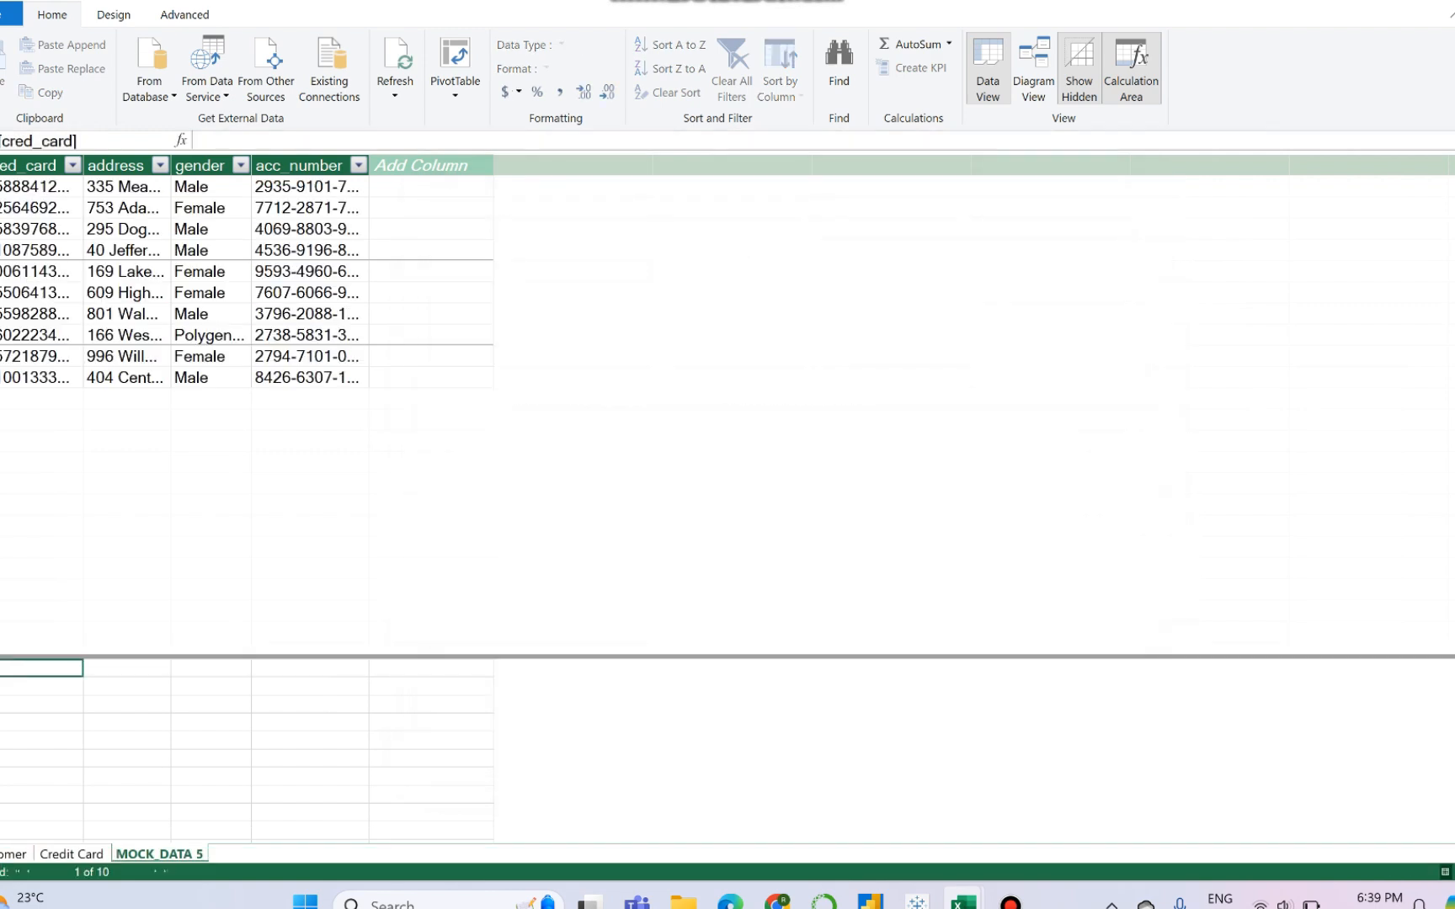
# - Rename the imported MOCK_DATA 5 table as Account Number
pyautogui.doubleClick(159, 854)
pyautogui.write('Acc')
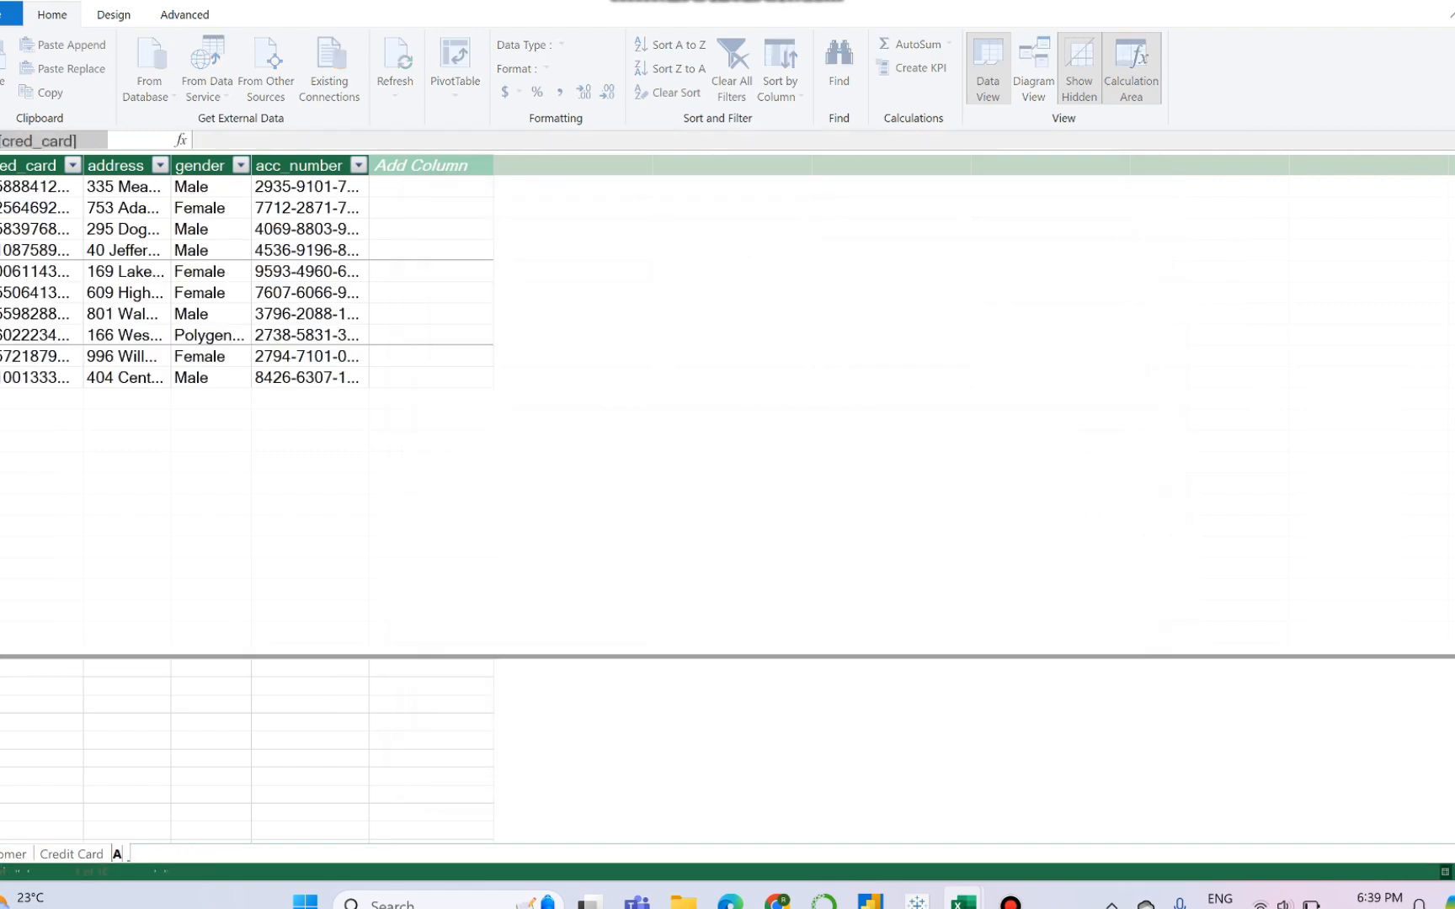
pyautogui.write('ount Number')
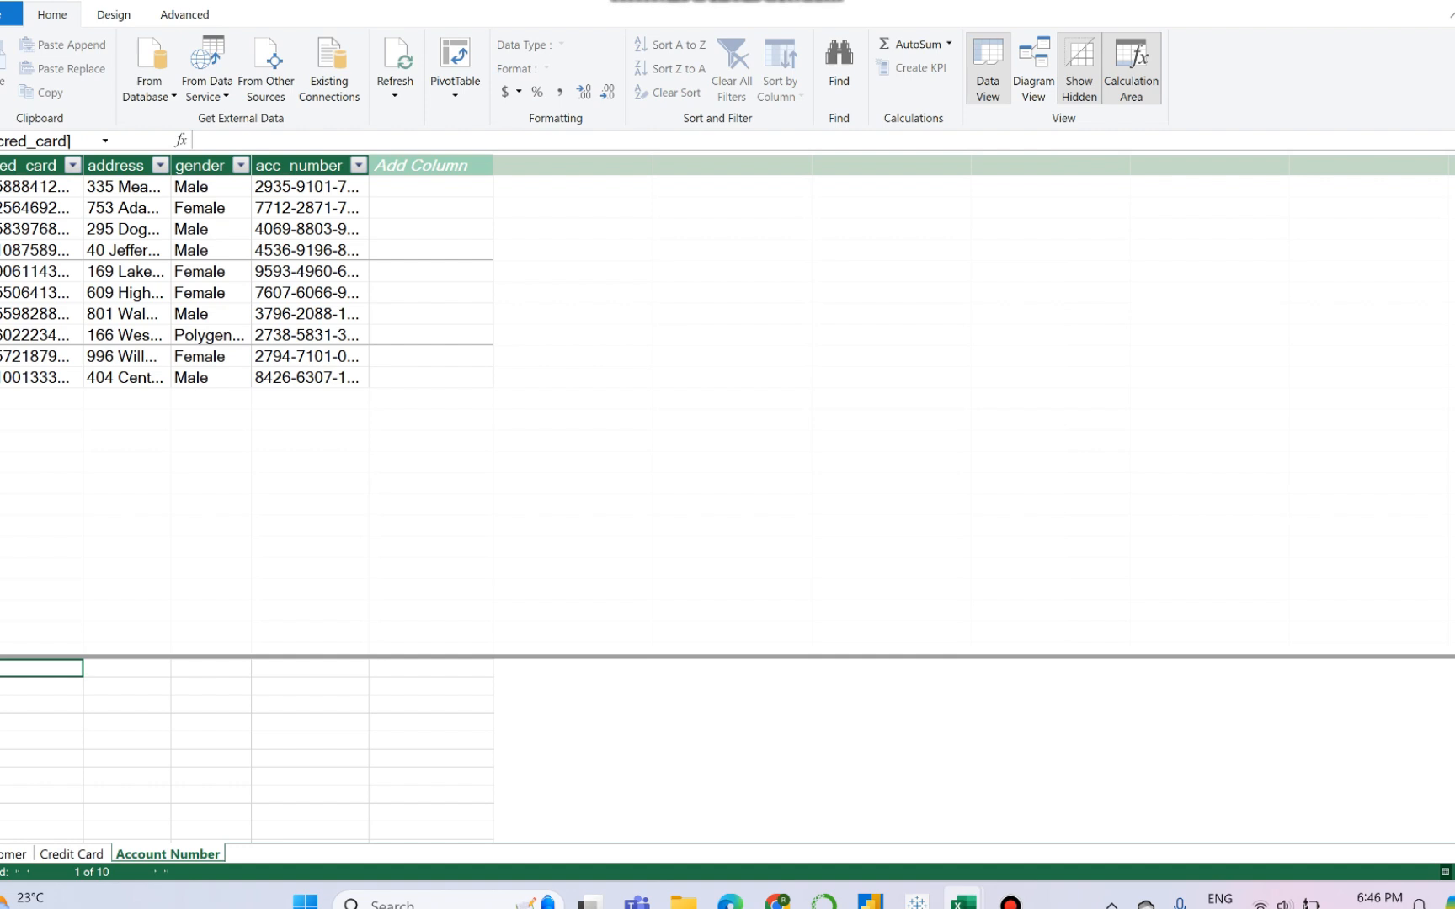
# - Select the Account Number table's data and its calculation area, and hide and restore the calculation area
pyautogui.hotkey('ctrl', 'a')
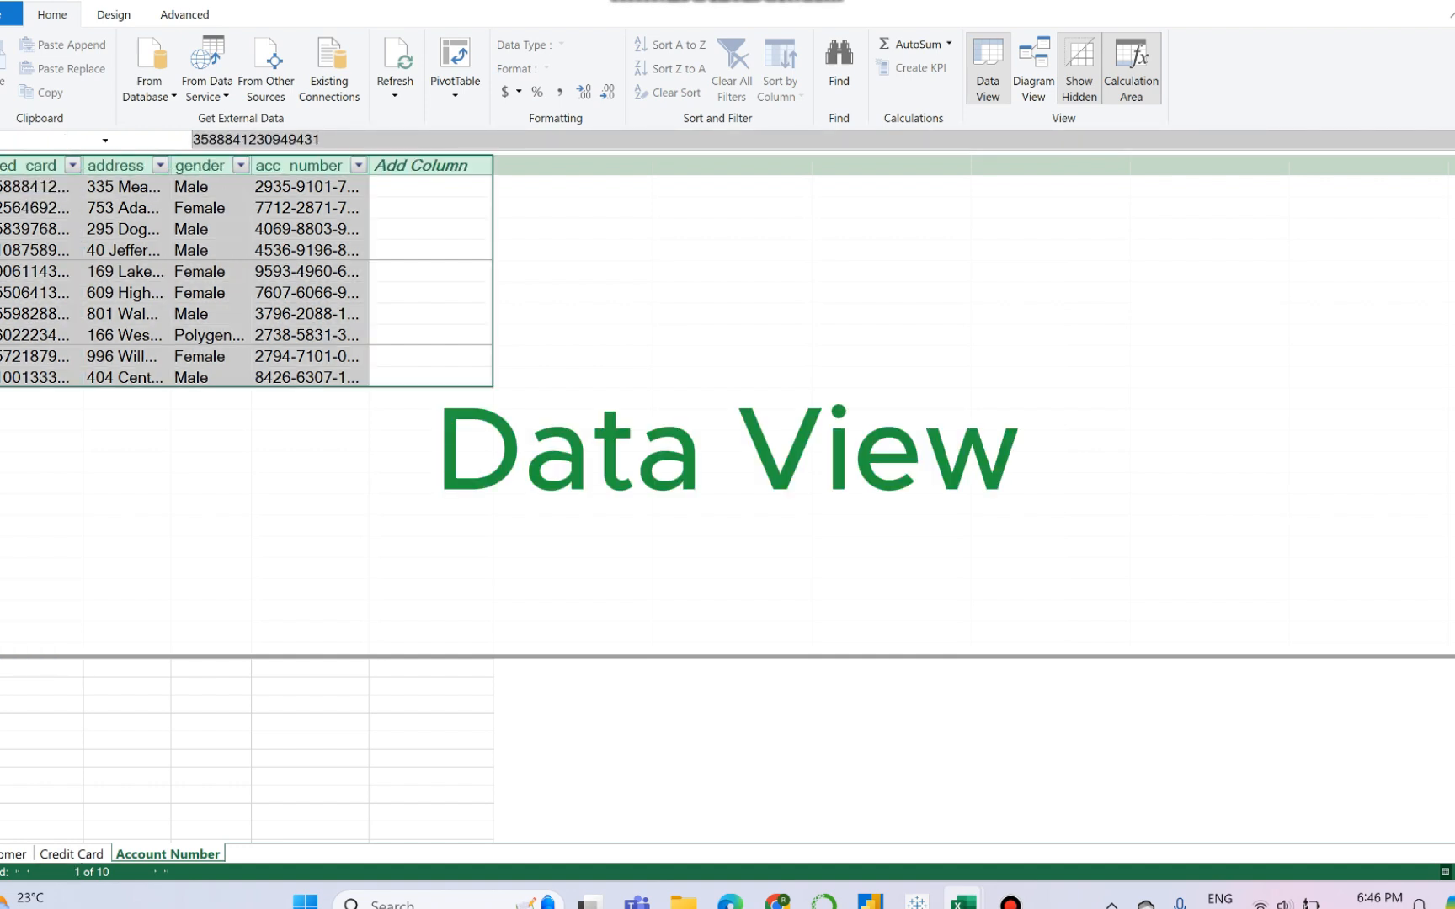
pyautogui.click(40, 741)
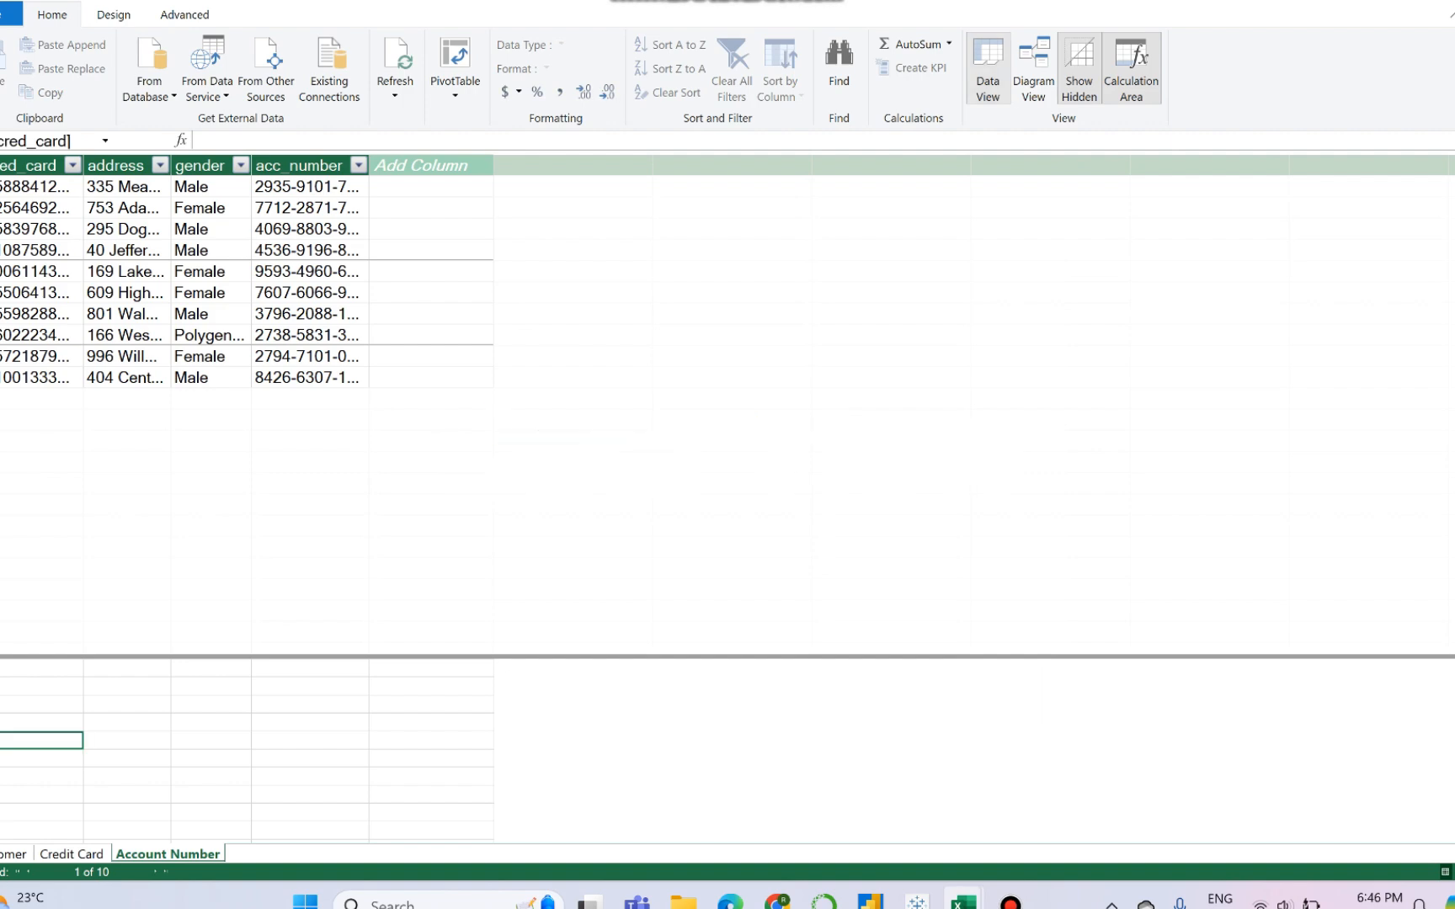
pyautogui.click(1131, 68)
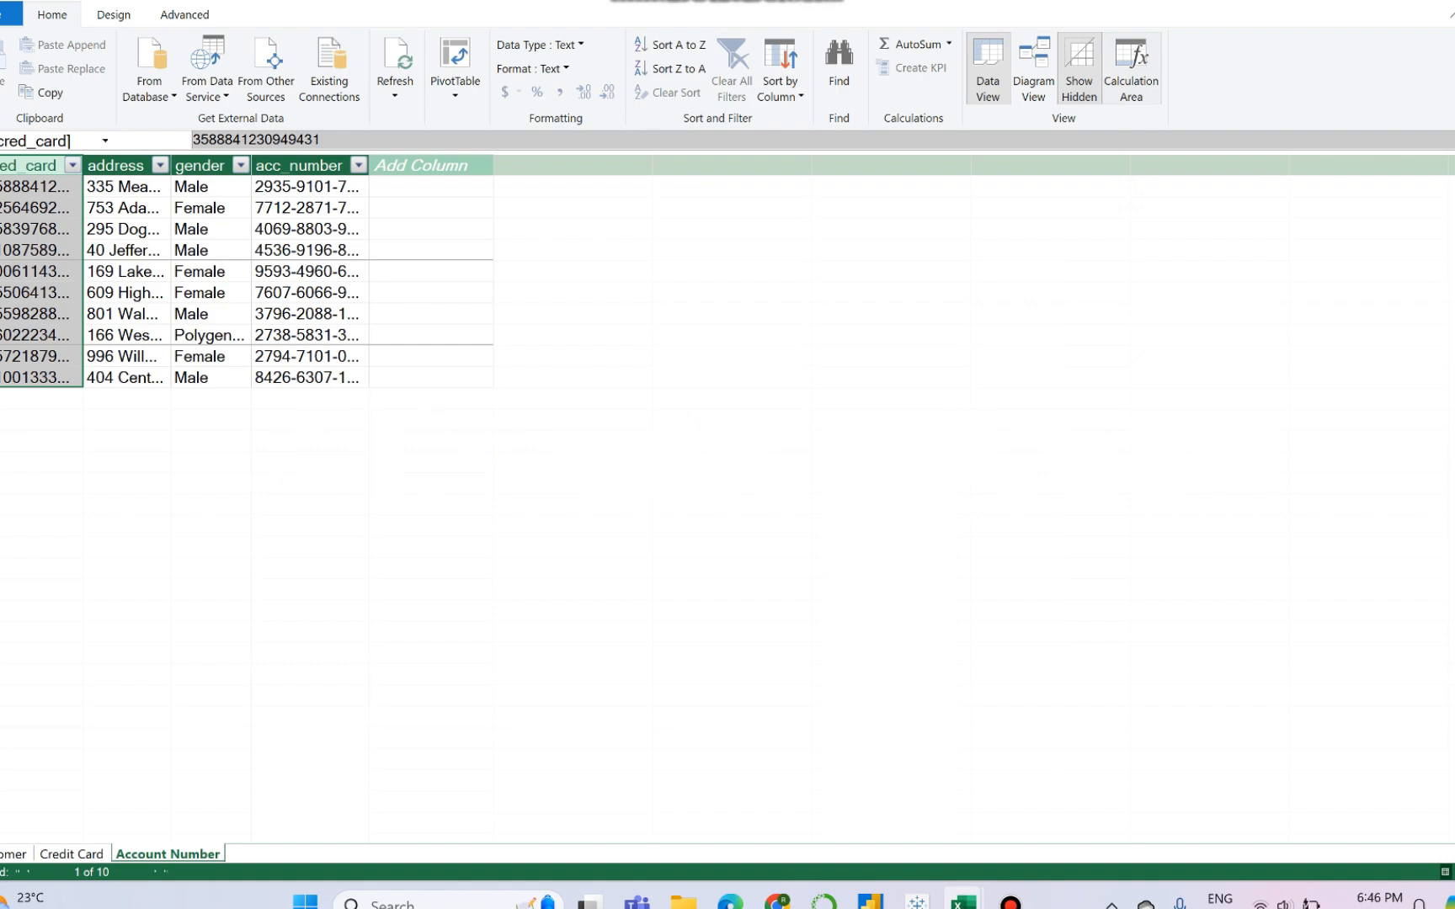
pyautogui.click(1130, 68)
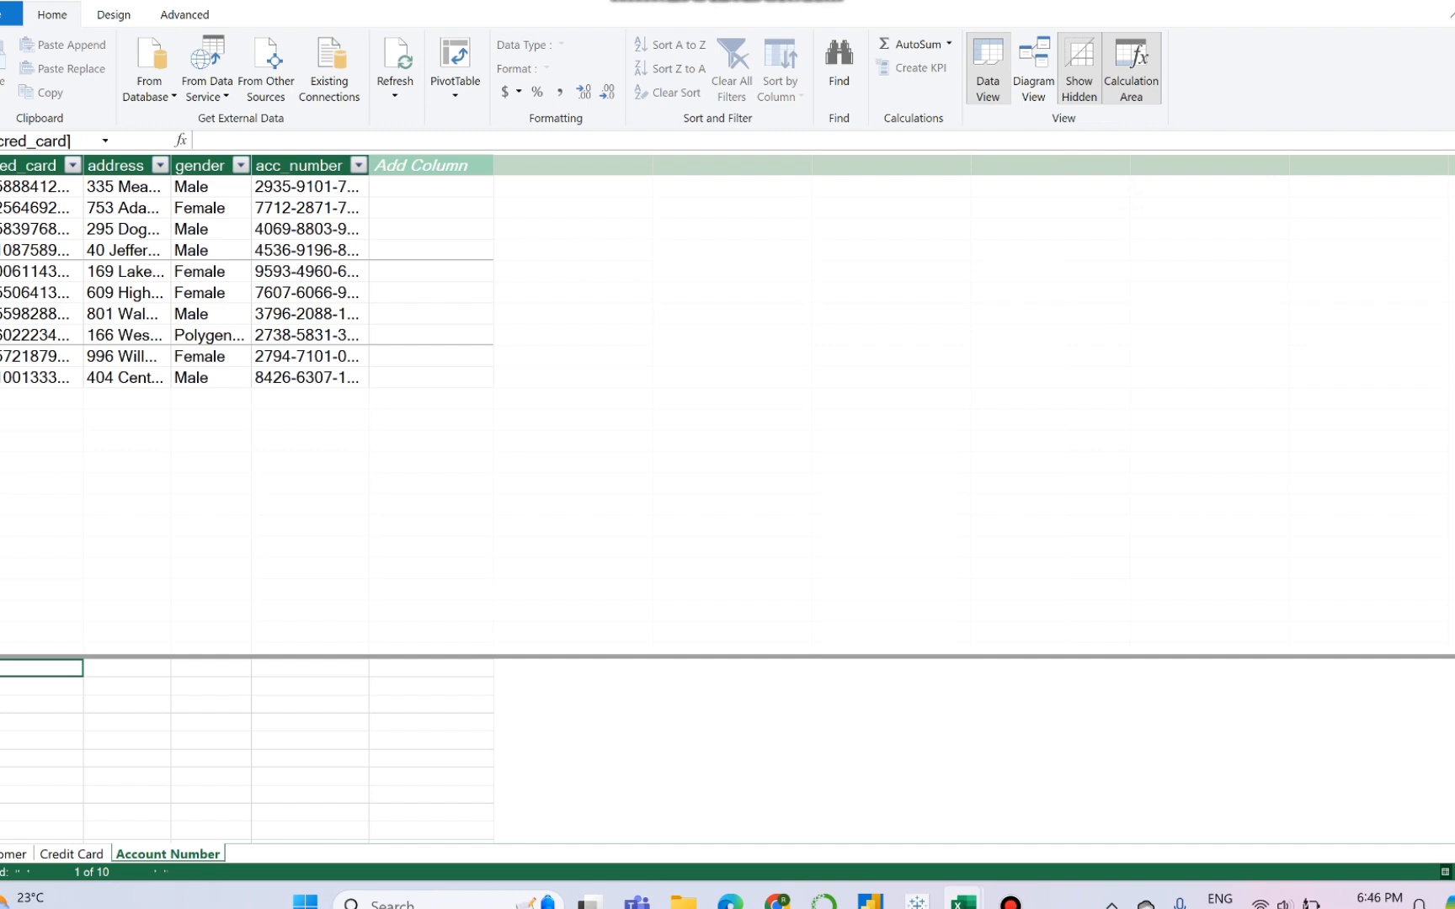
# - In the diagram view, relate Credit Card to Account Number through cred_card and to Customer through email
pyautogui.click(1033, 71)
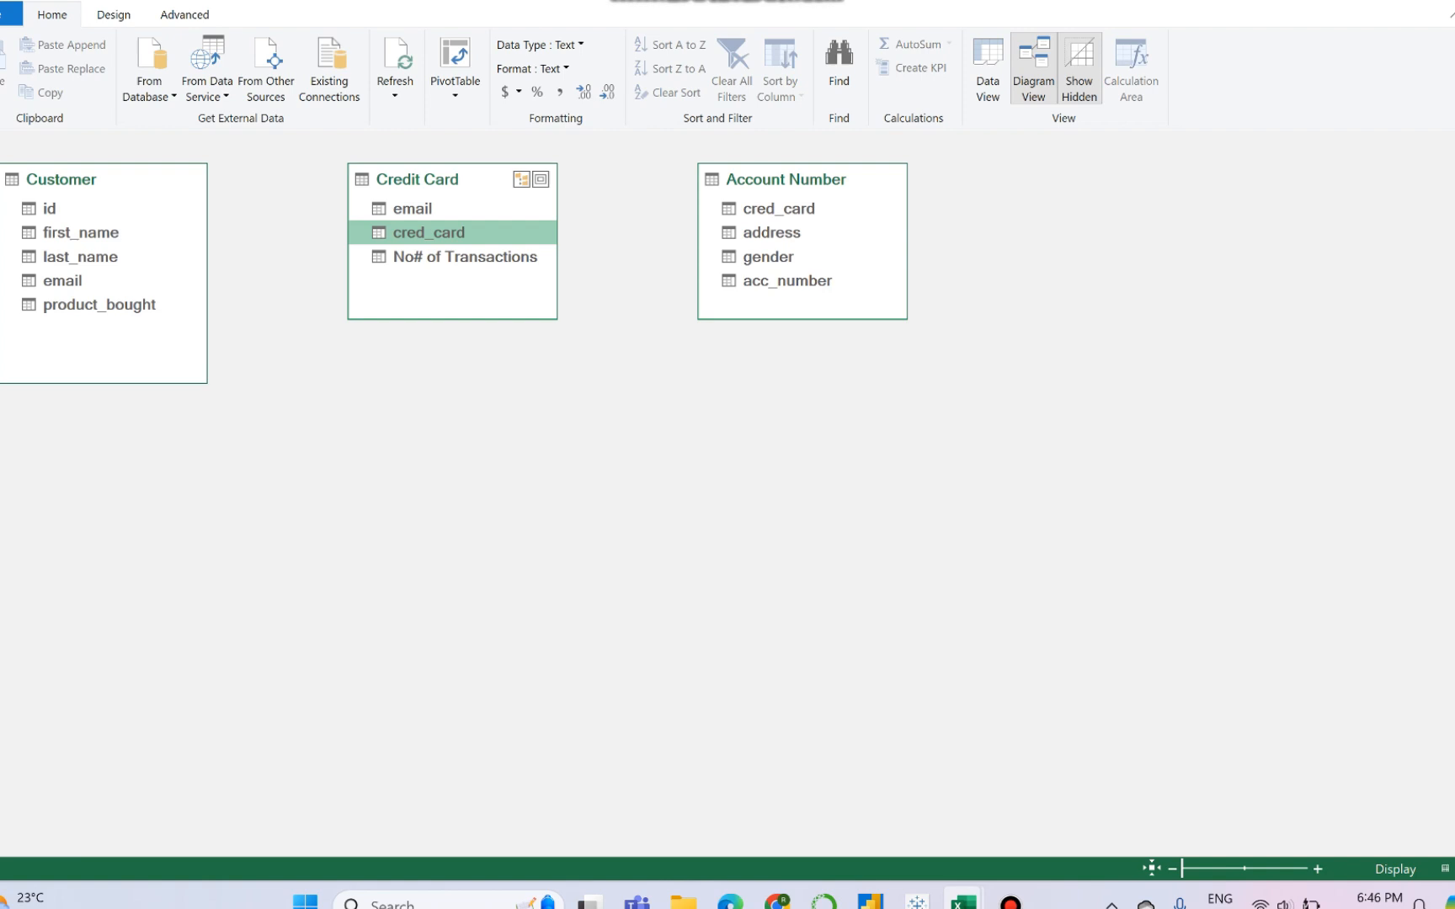
pyautogui.moveTo(429, 232); pyautogui.dragTo(731, 209)
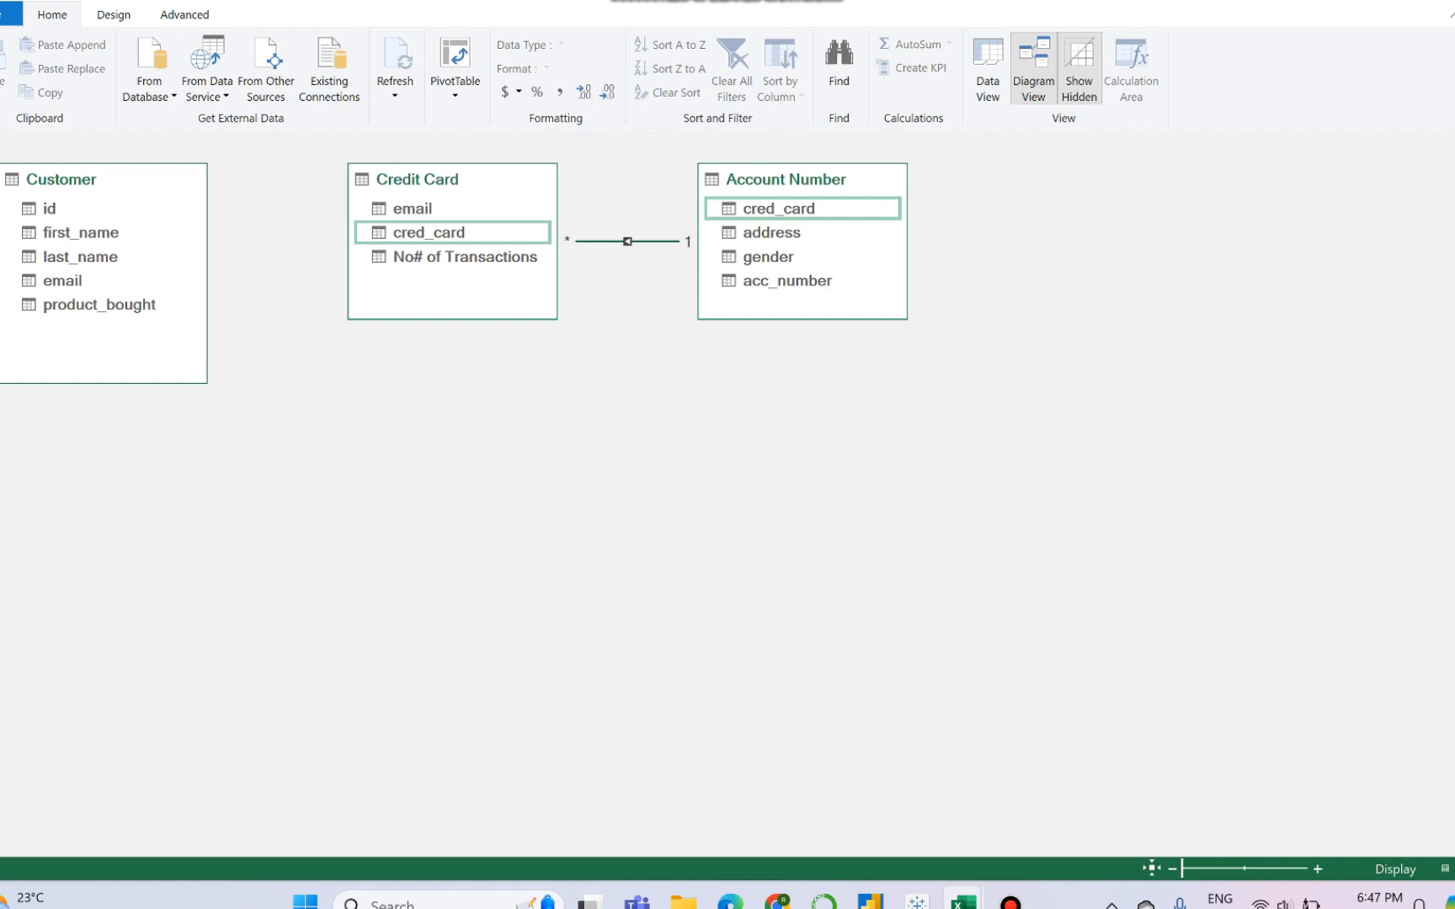
pyautogui.moveTo(455, 209); pyautogui.dragTo(68, 281)
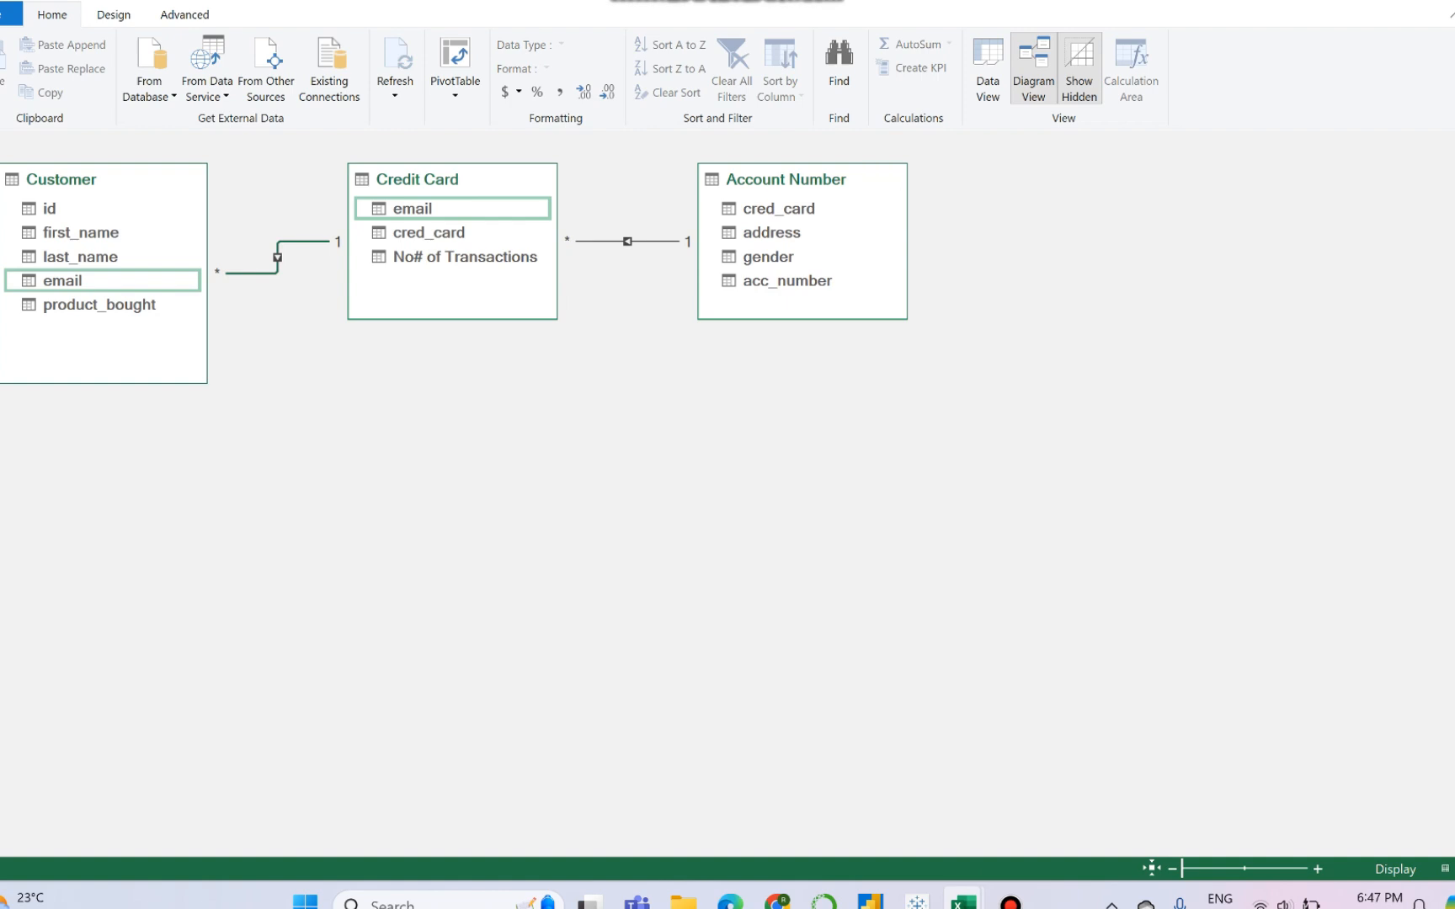
# - Return to the data view and add a calculated column to the Customer table with =RELATED('Credit Card'[No# of Transactions])
pyautogui.click(988, 72)
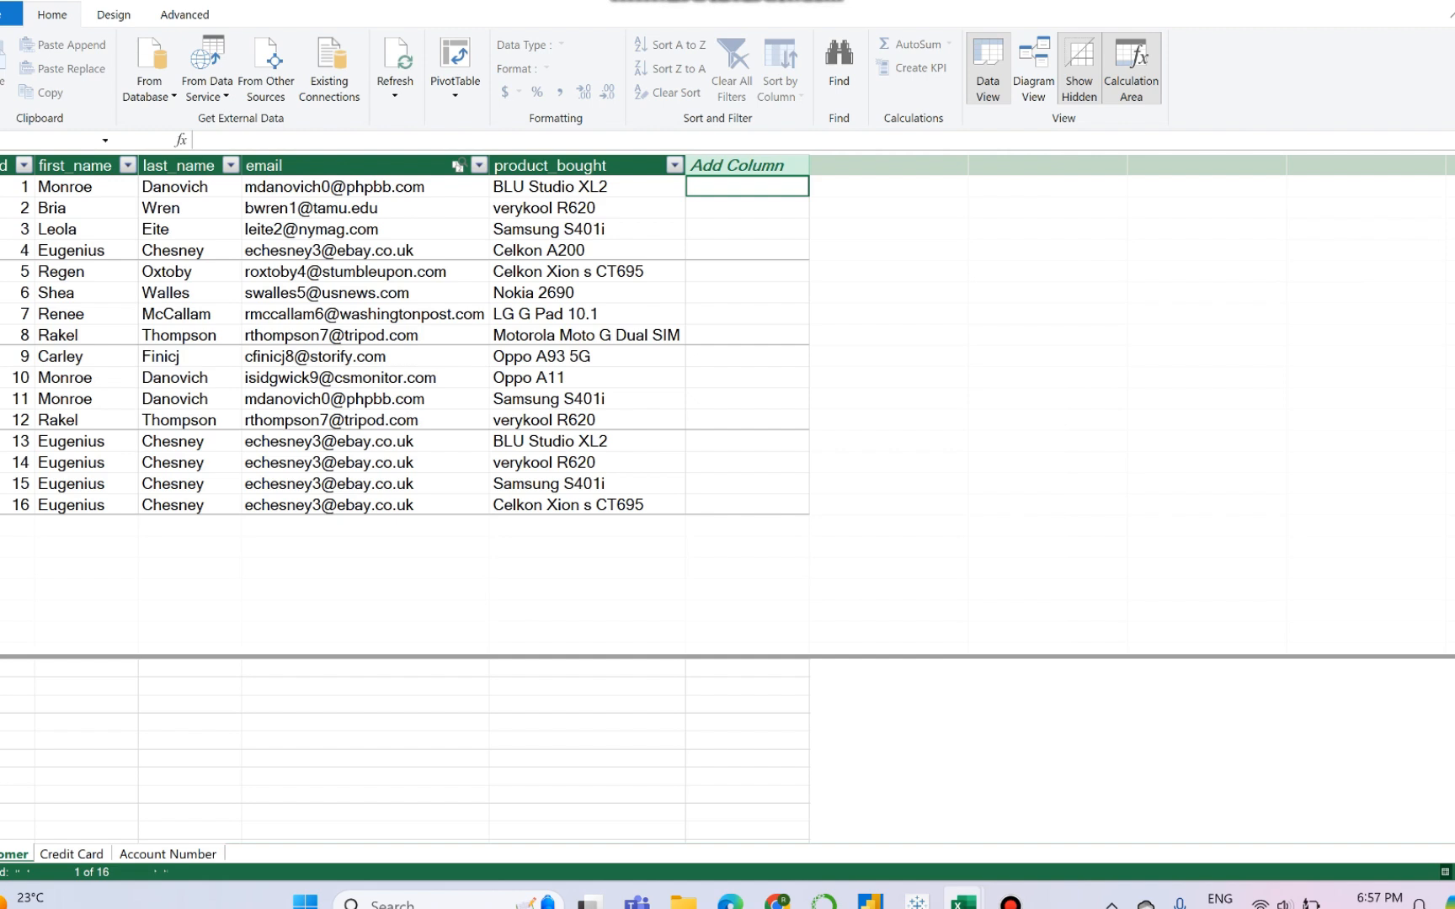
pyautogui.write('=')
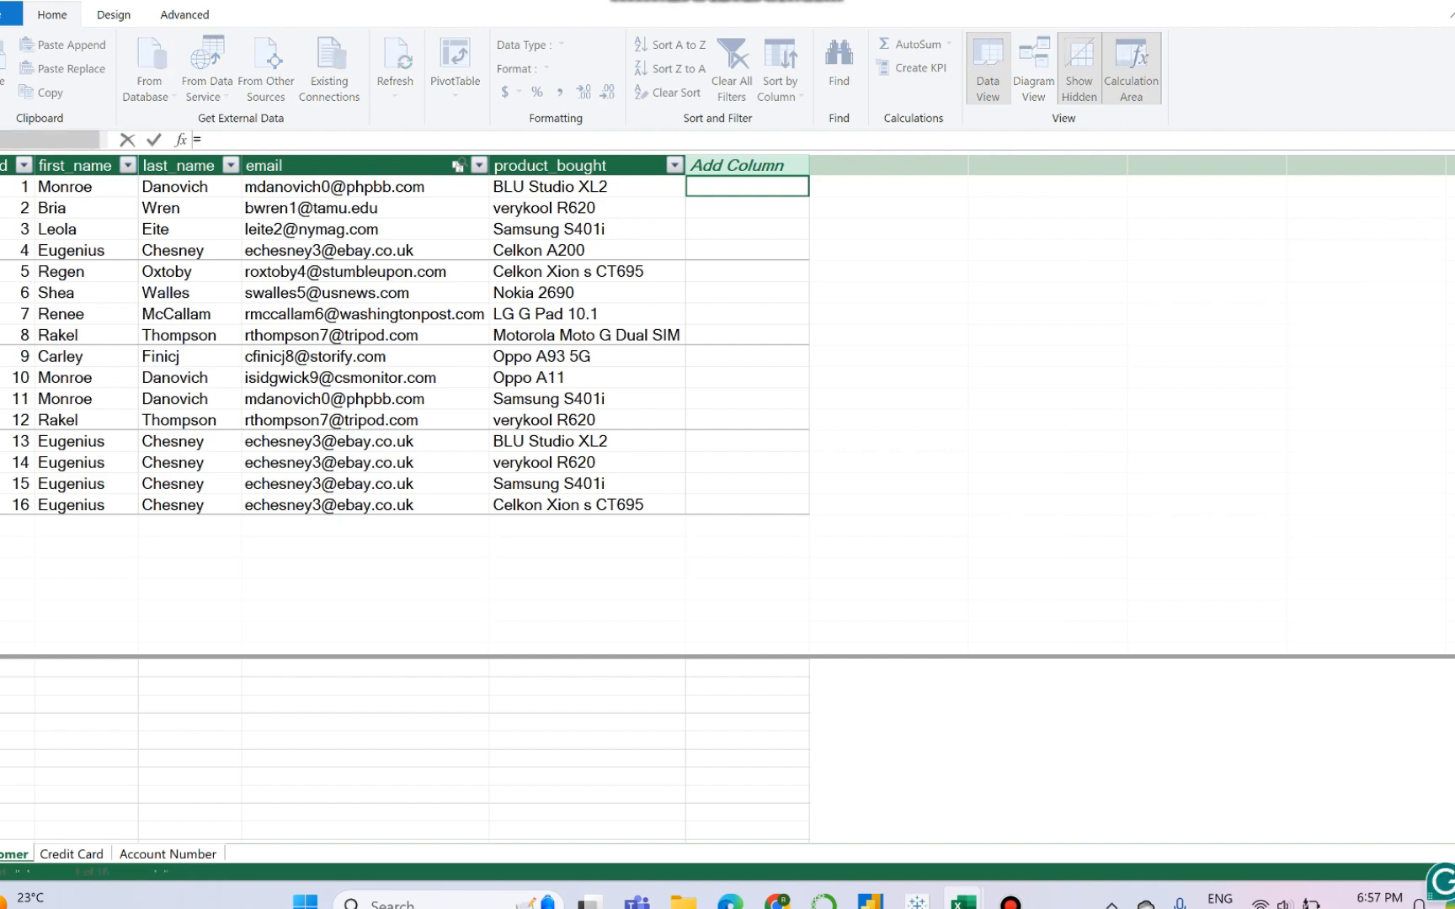
pyautogui.write('rela')
pyautogui.write('ted')
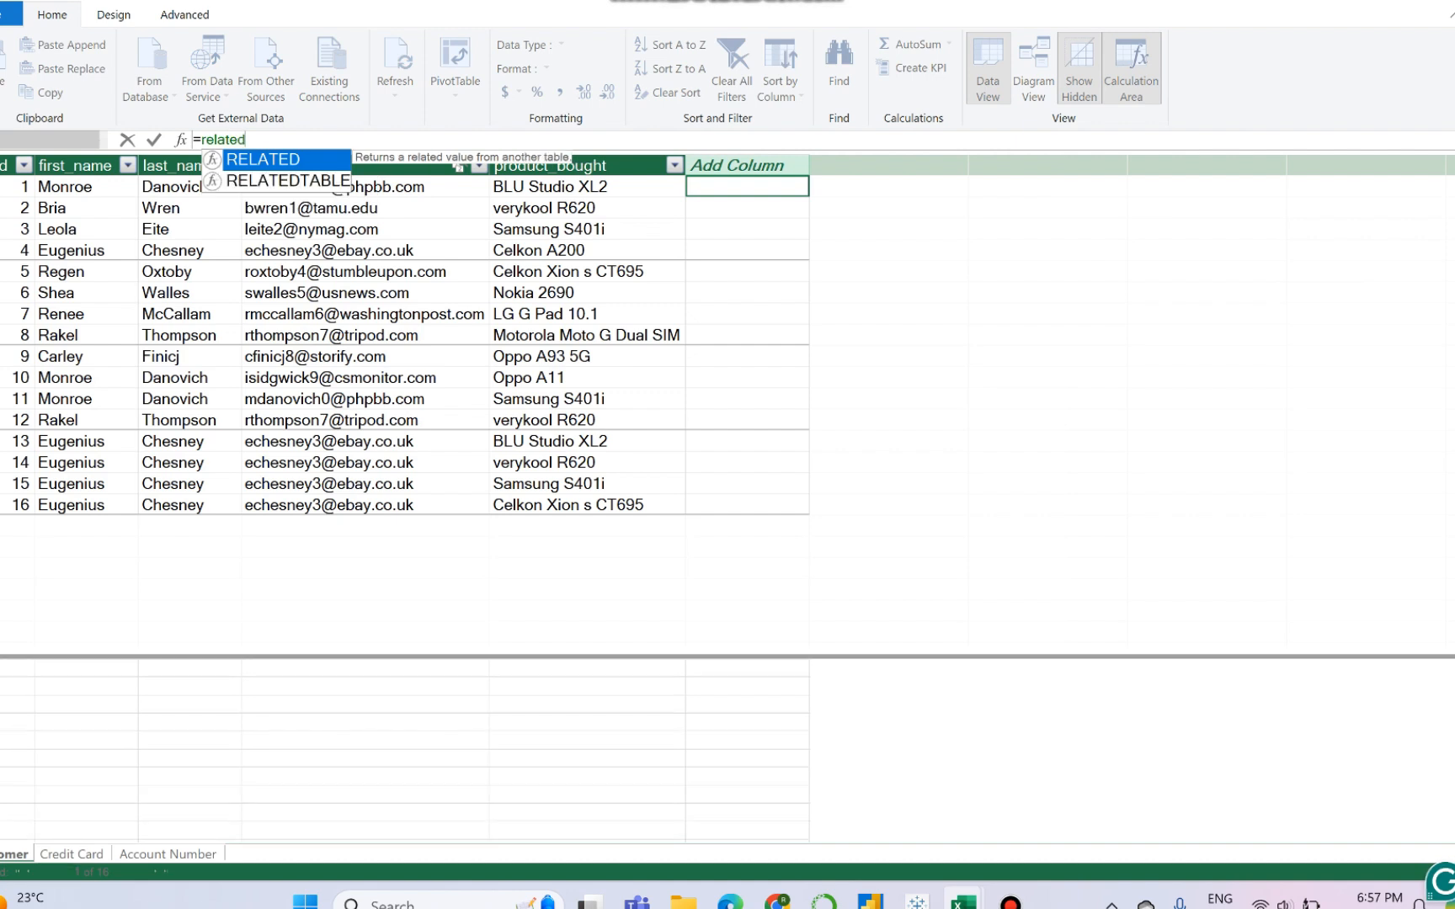
pyautogui.press('Tab')
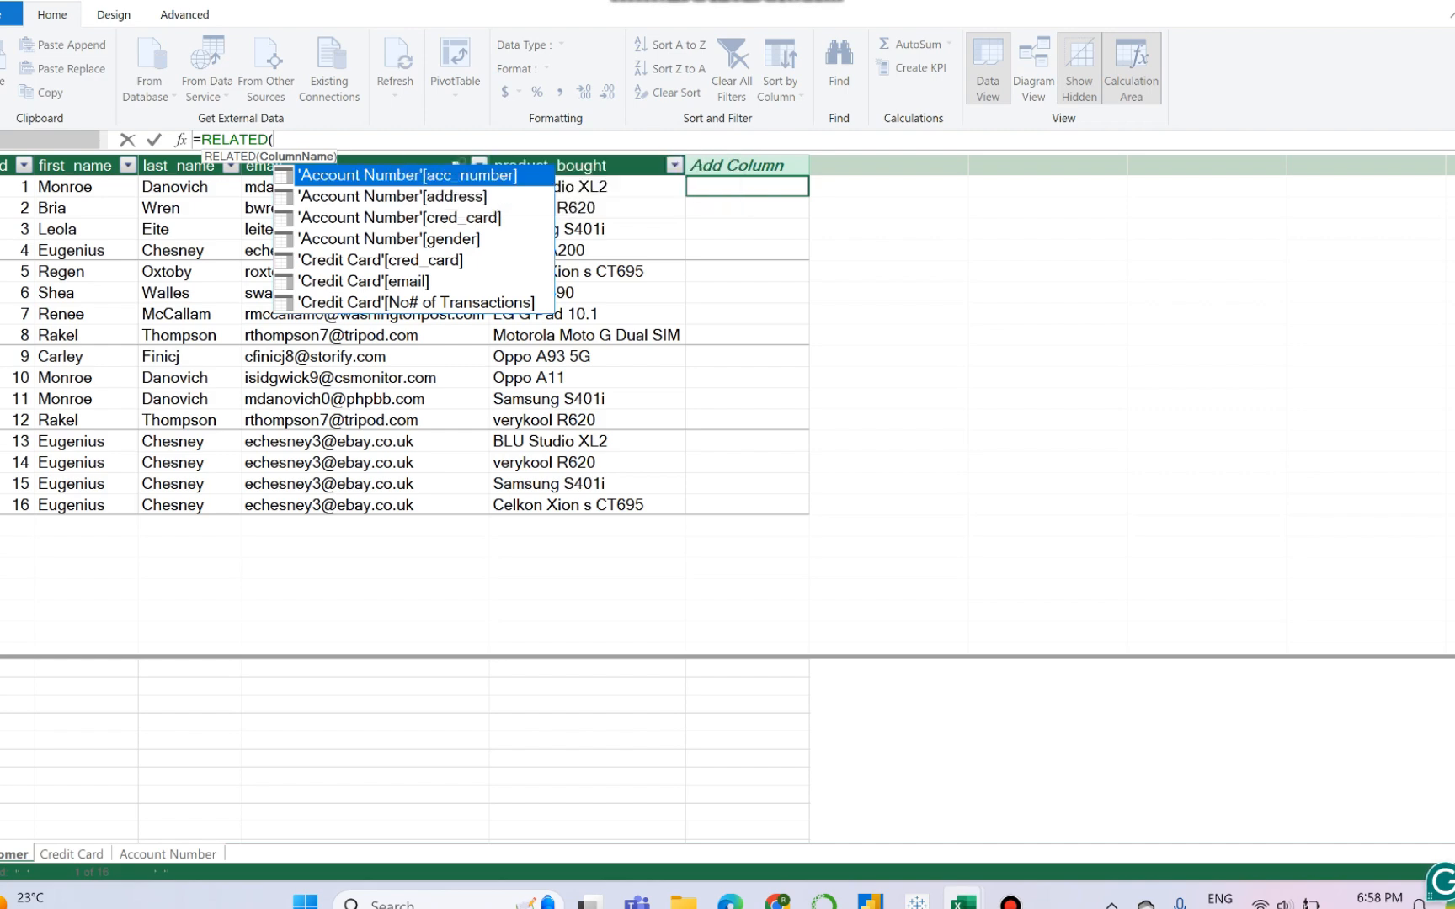
pyautogui.press('Down')
pyautogui.press('Down')
pyautogui.press('Down')
pyautogui.press('Down')
pyautogui.press('Down')
pyautogui.press('Down')
pyautogui.press('Tab')
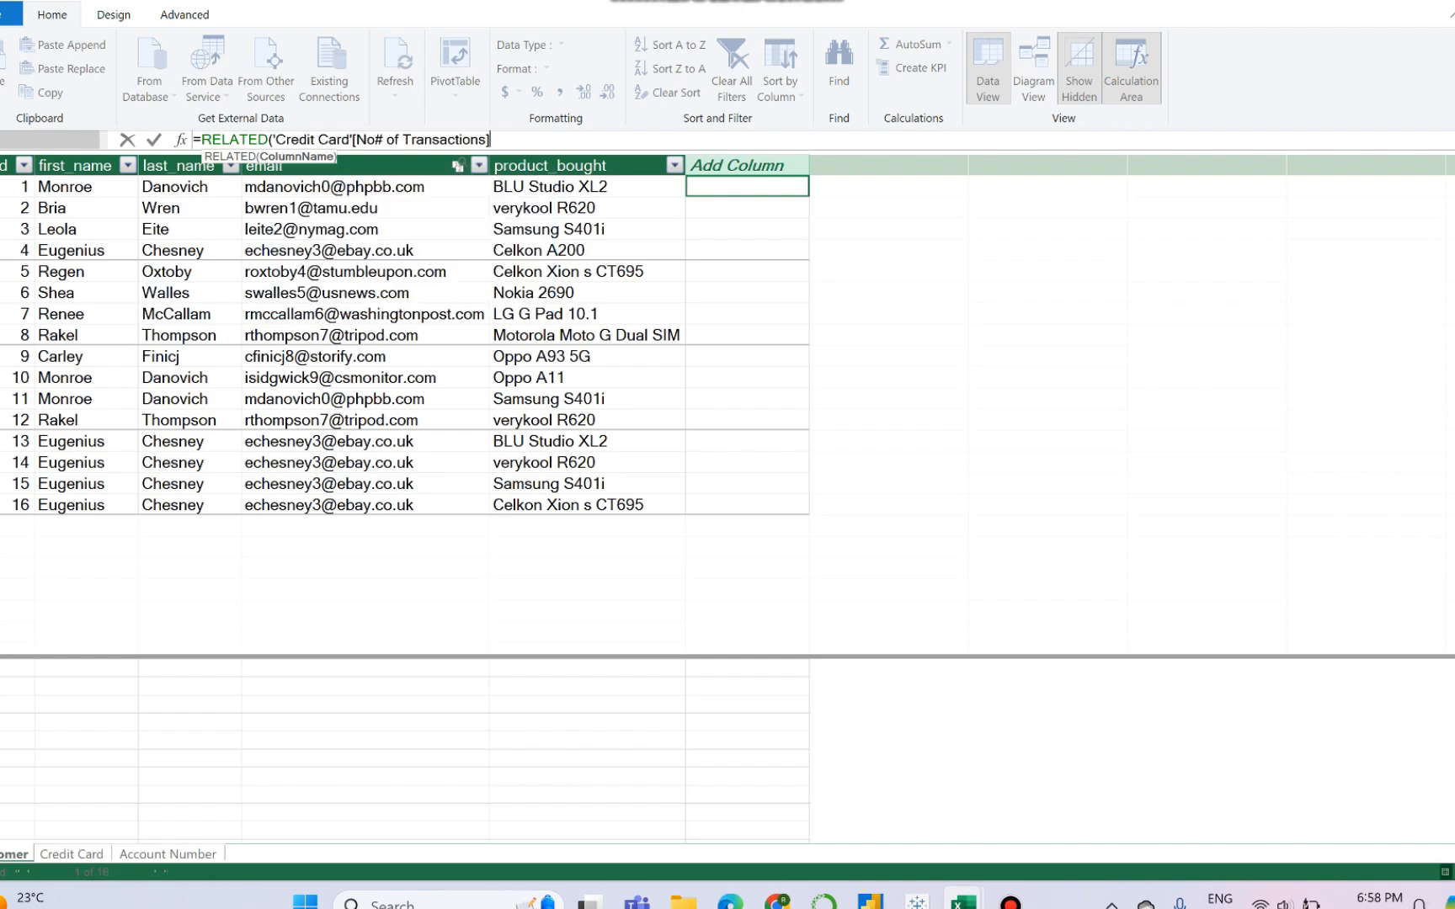
pyautogui.write(')')
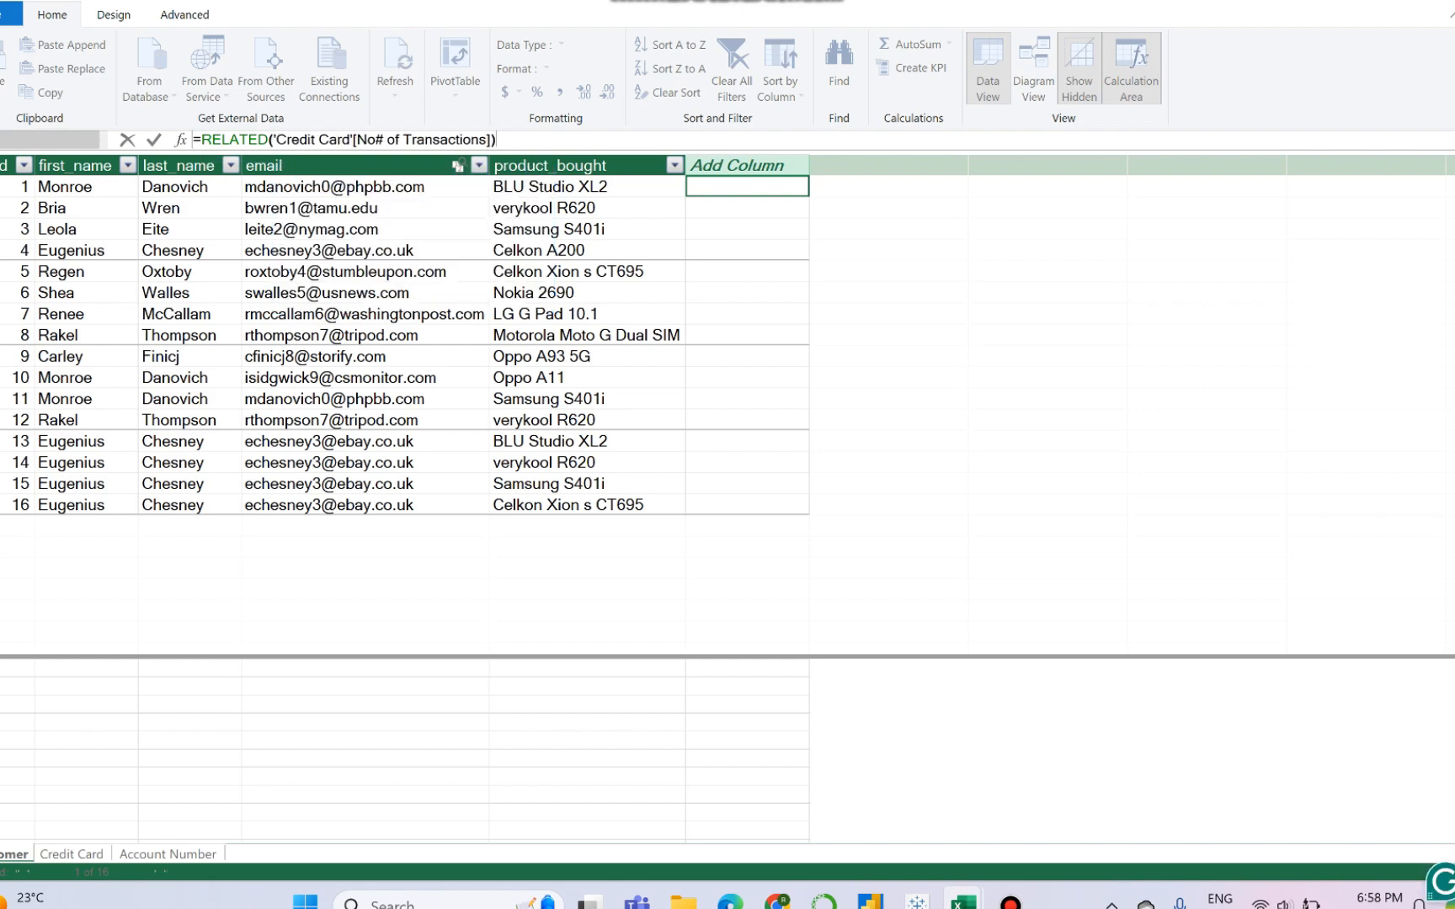
pyautogui.press('Return')
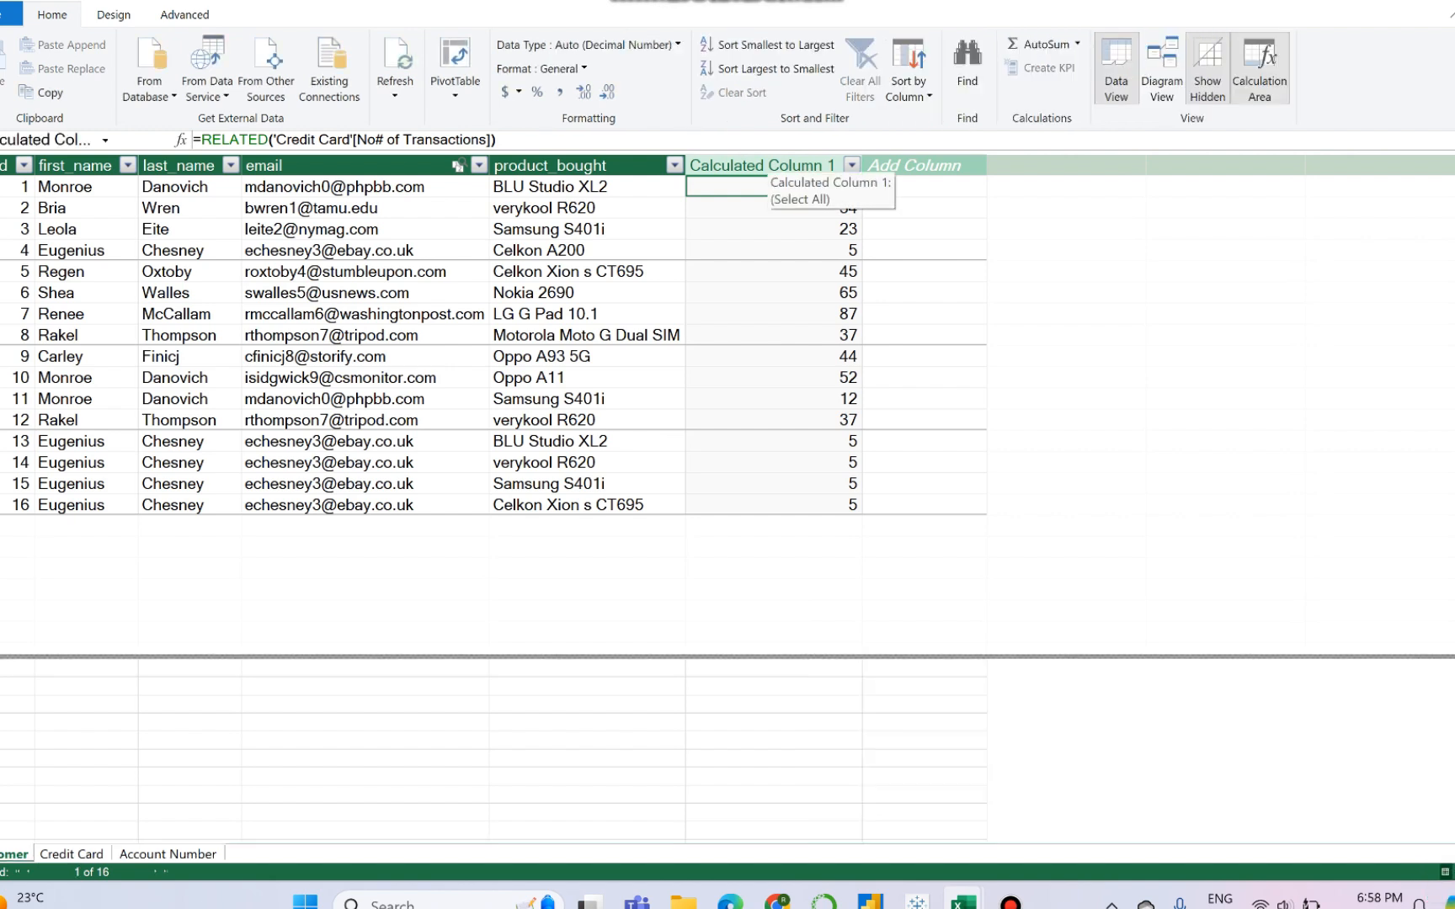
# - Rename the new calculated column in the Customer table as Customer-Transactions
pyautogui.click(762, 165)
pyautogui.doubleClick(763, 164)
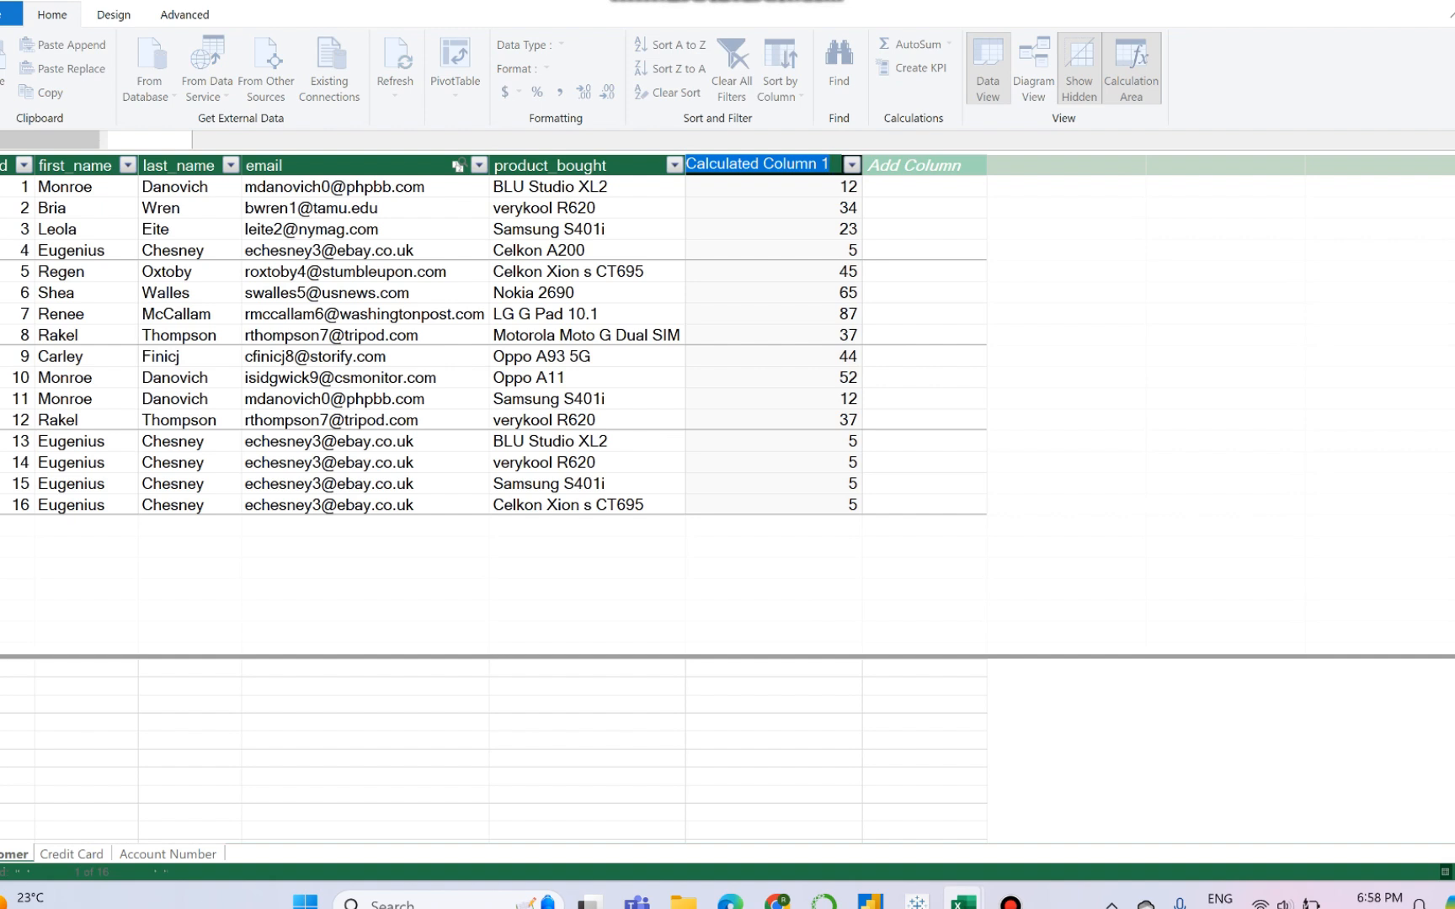
pyautogui.write('Customer')
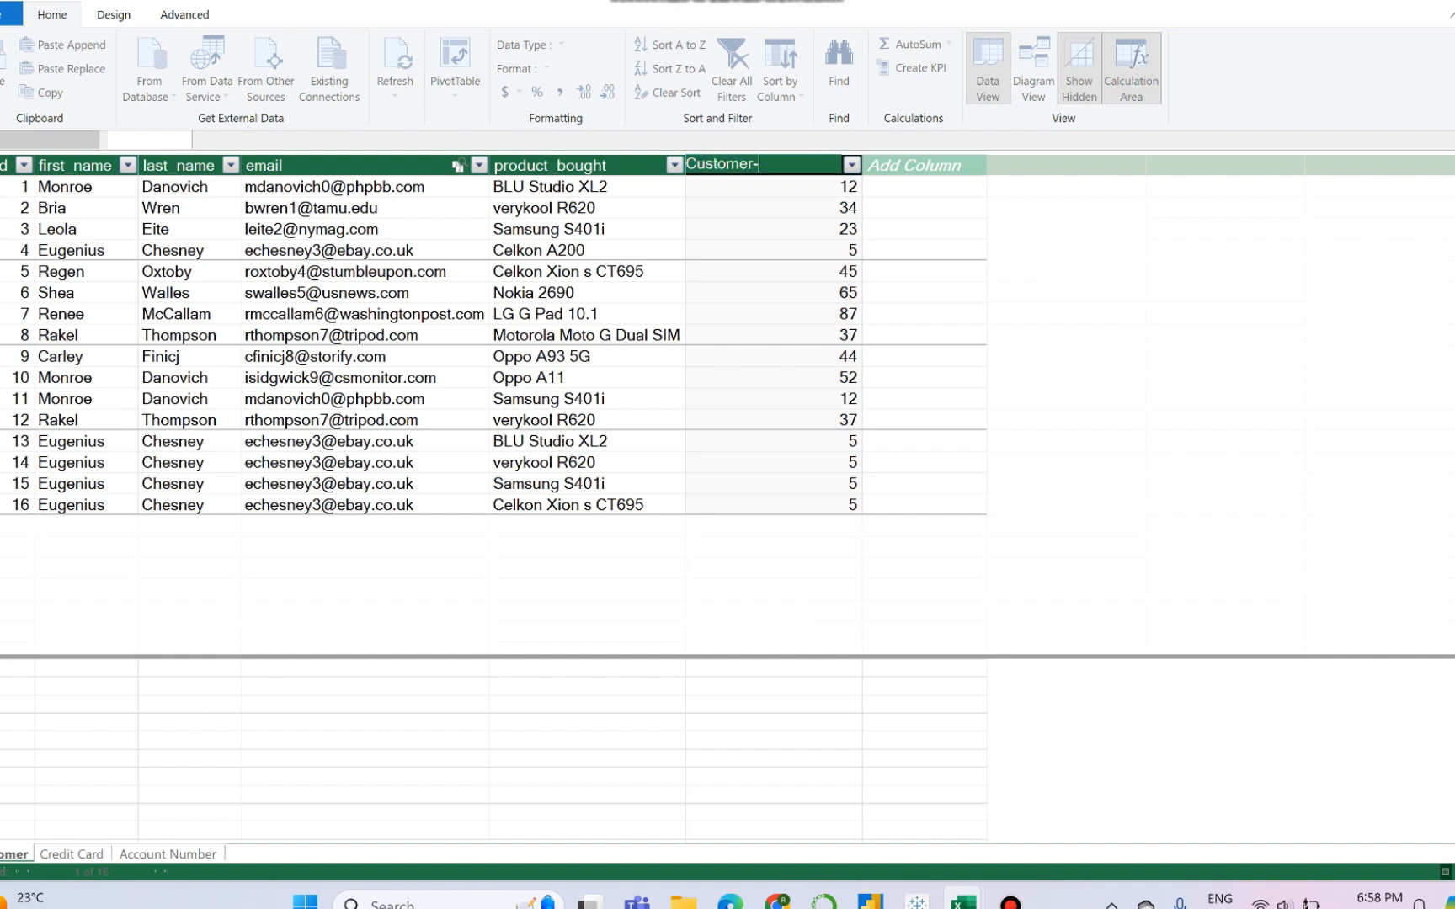
pyautogui.write('-Transactions')
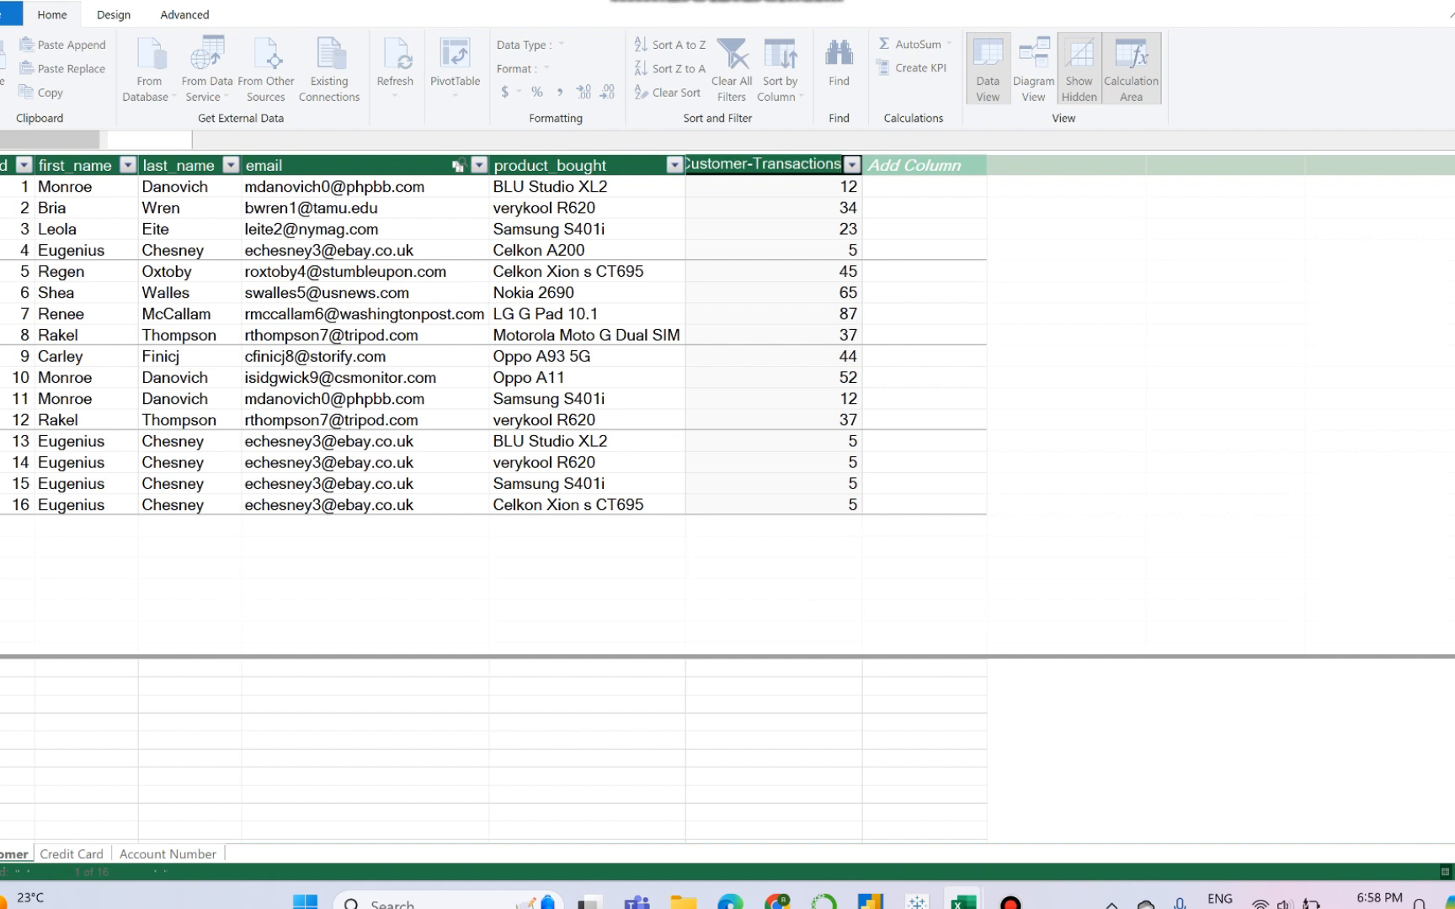
pyautogui.press('Return')
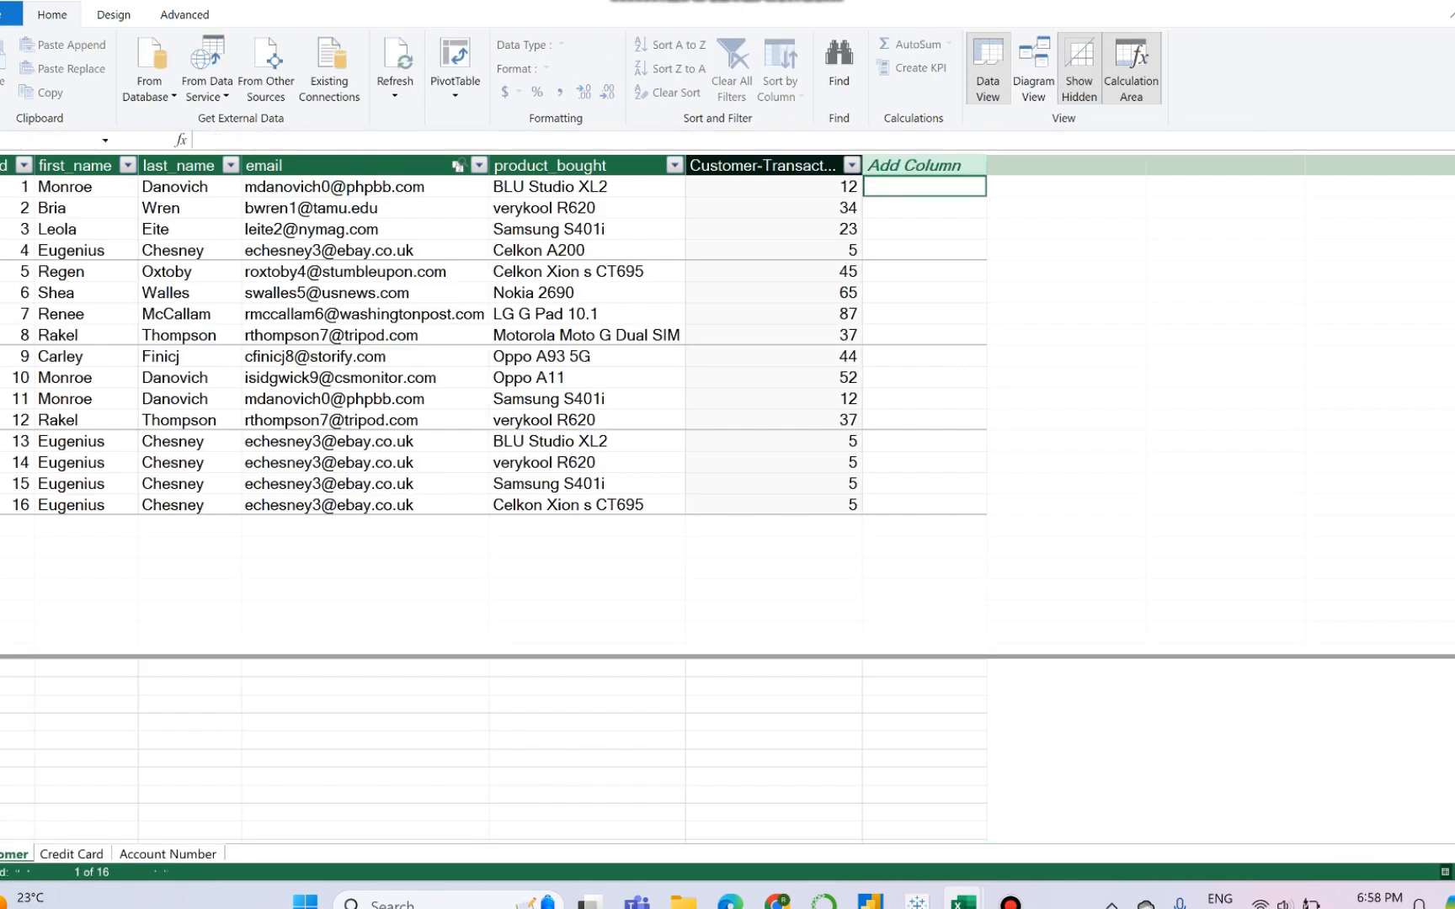
# - Add another calculated column to the Customer table with =RELATED('Account Number'[acc_number])
pyautogui.write('=r')
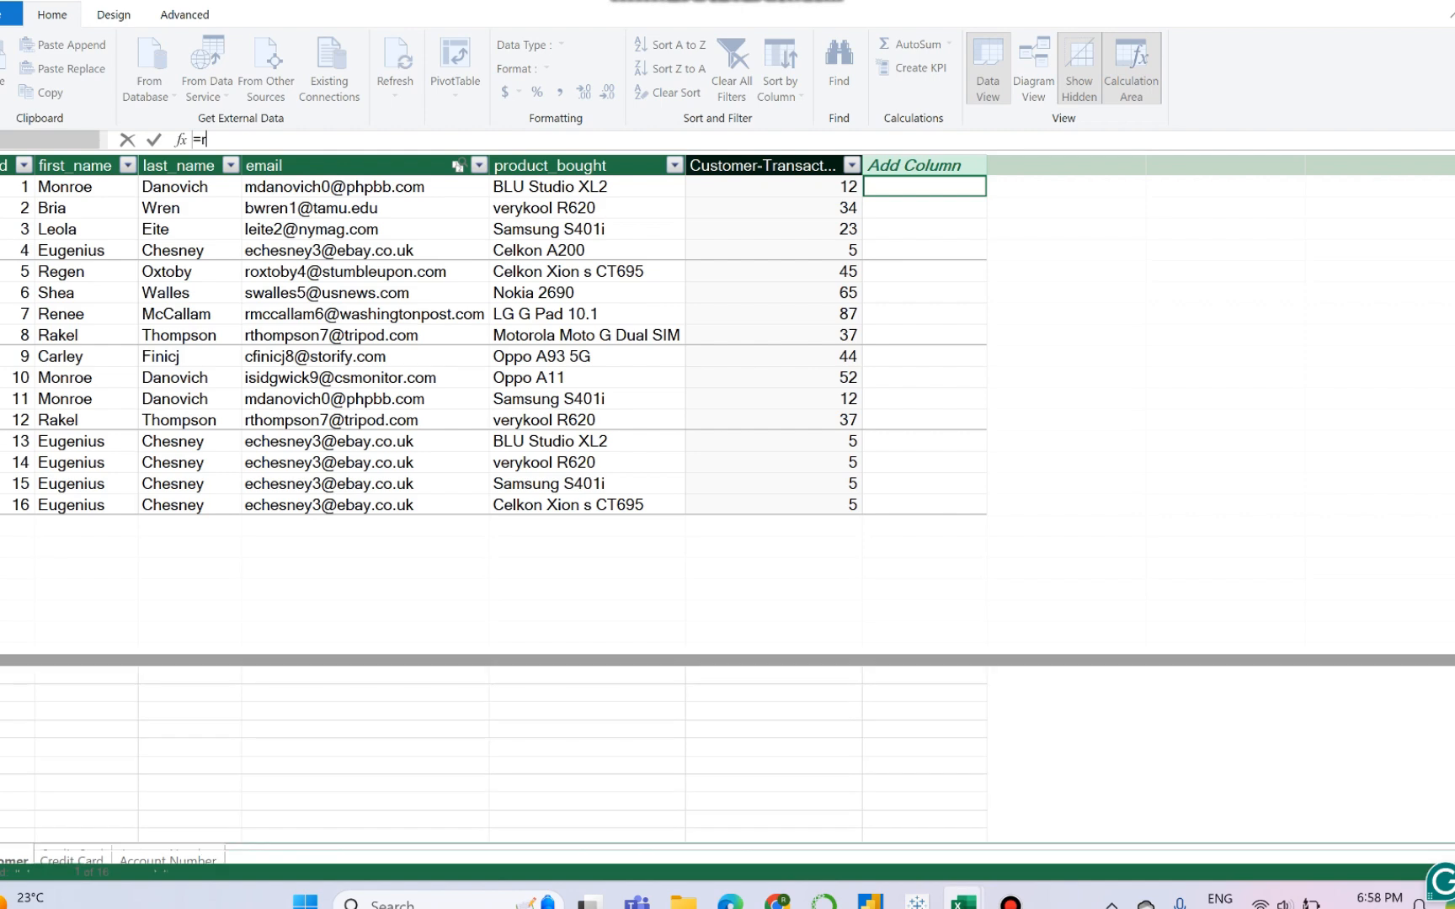
pyautogui.write('elated')
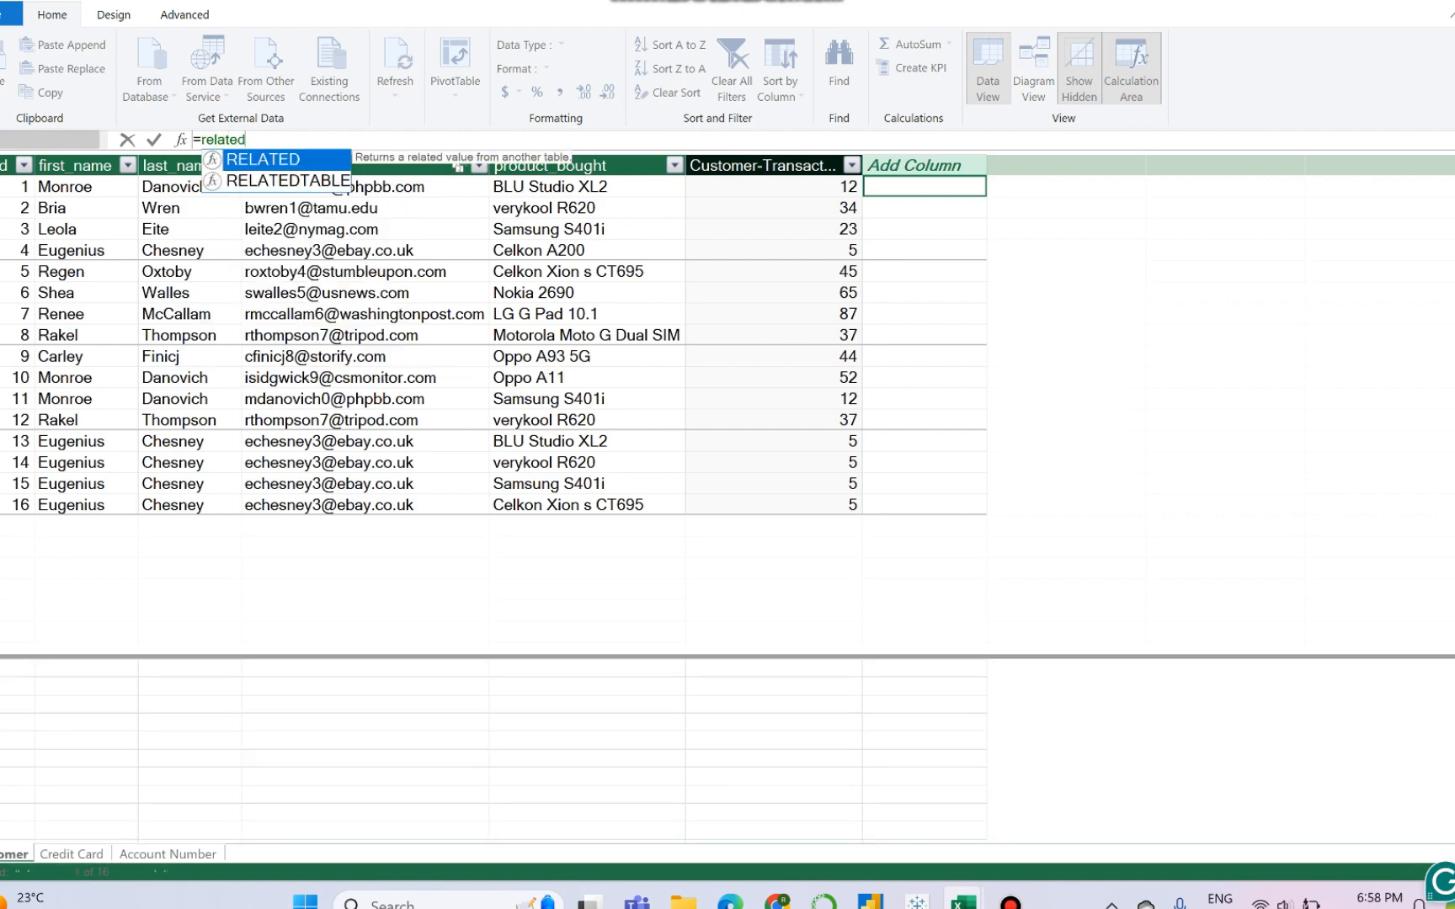
pyautogui.press('Tab')
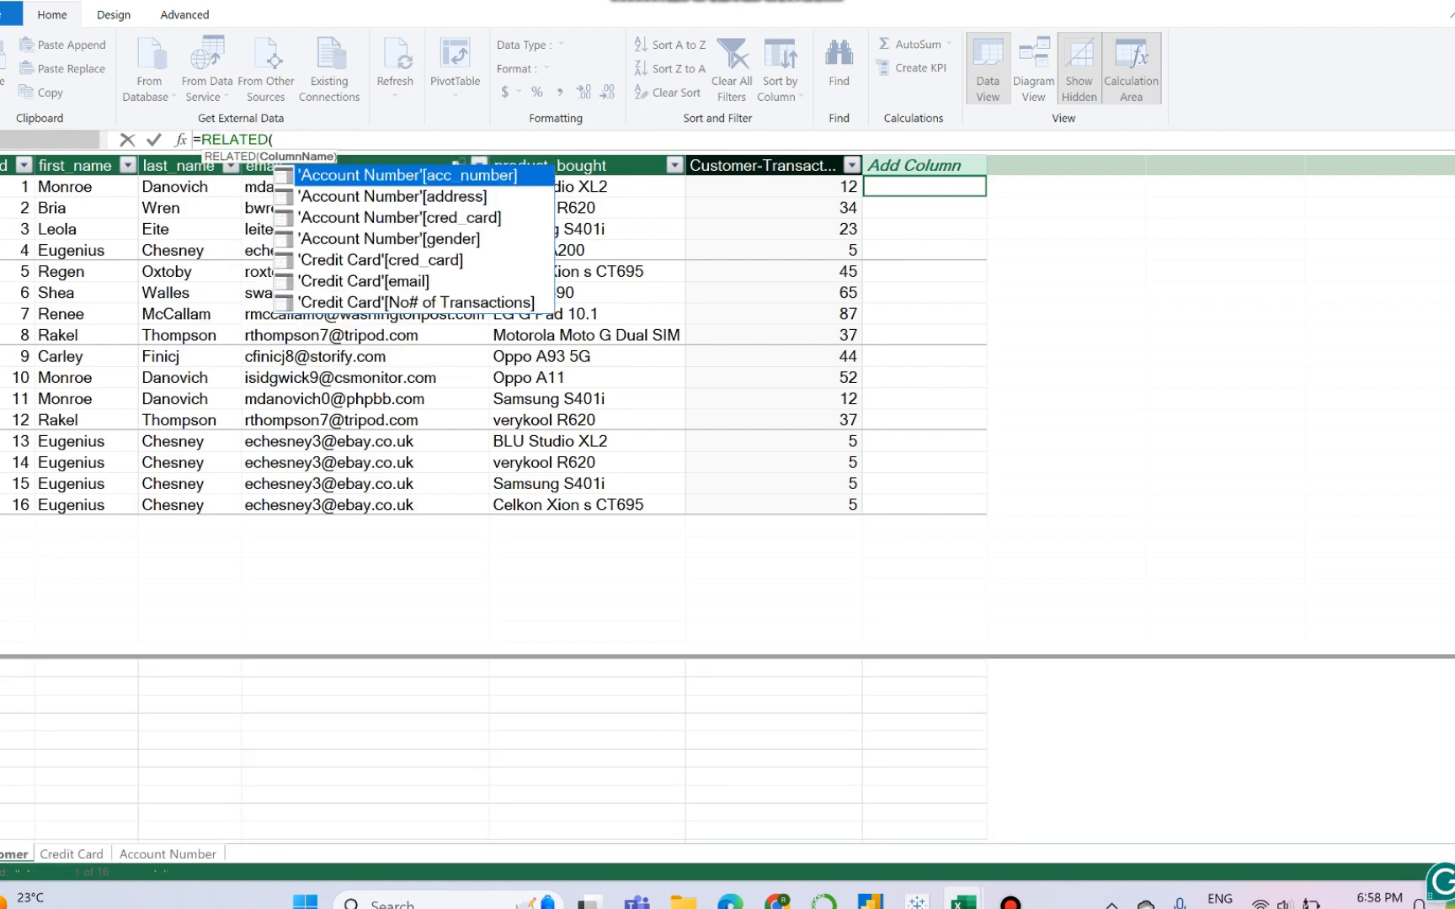
pyautogui.press('Tab')
pyautogui.write(')')
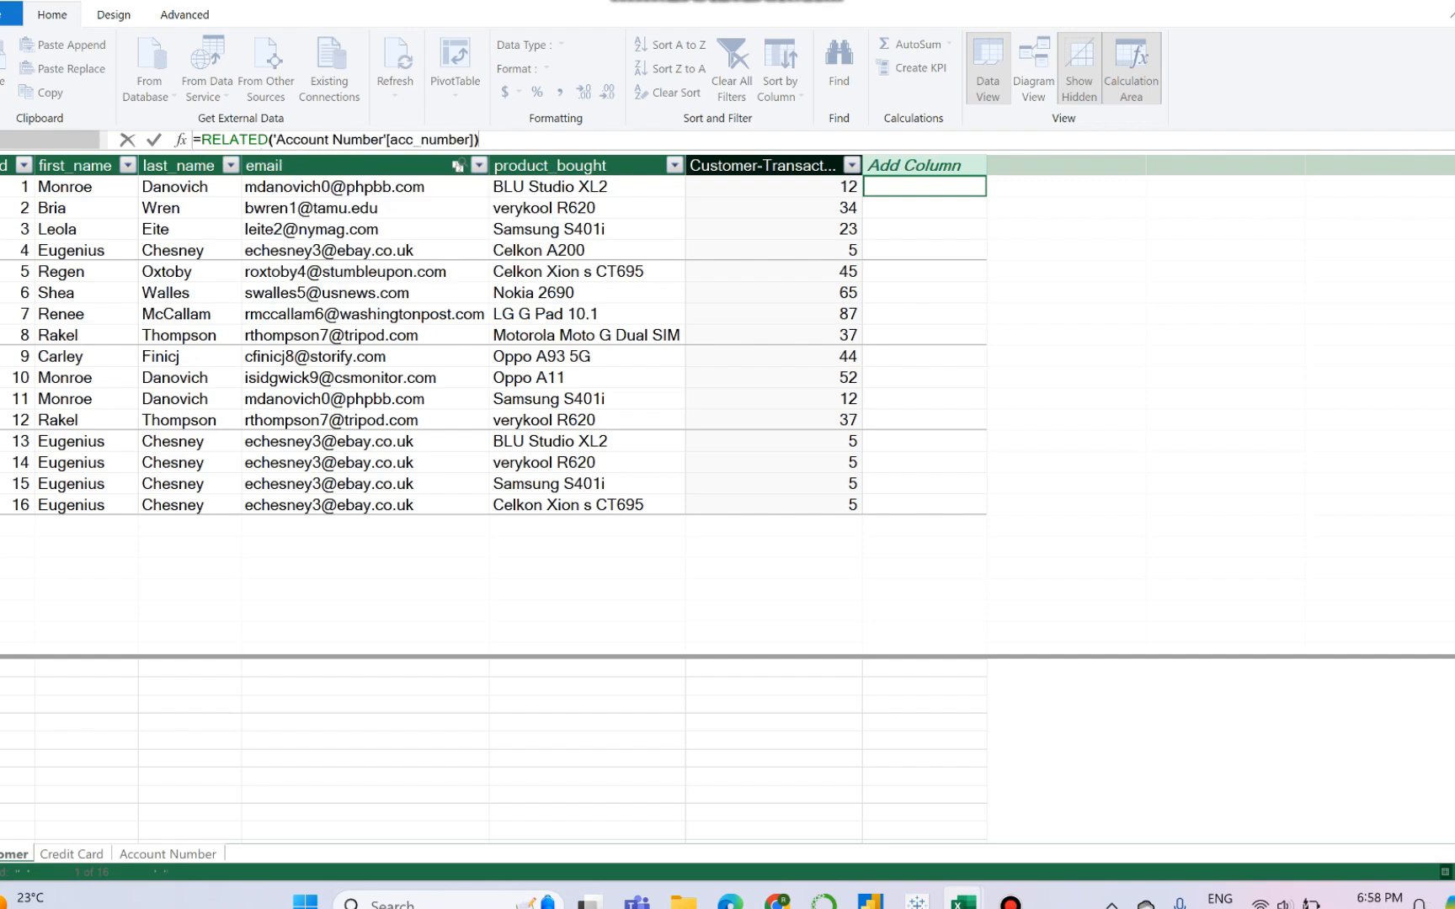
pyautogui.press('Return')
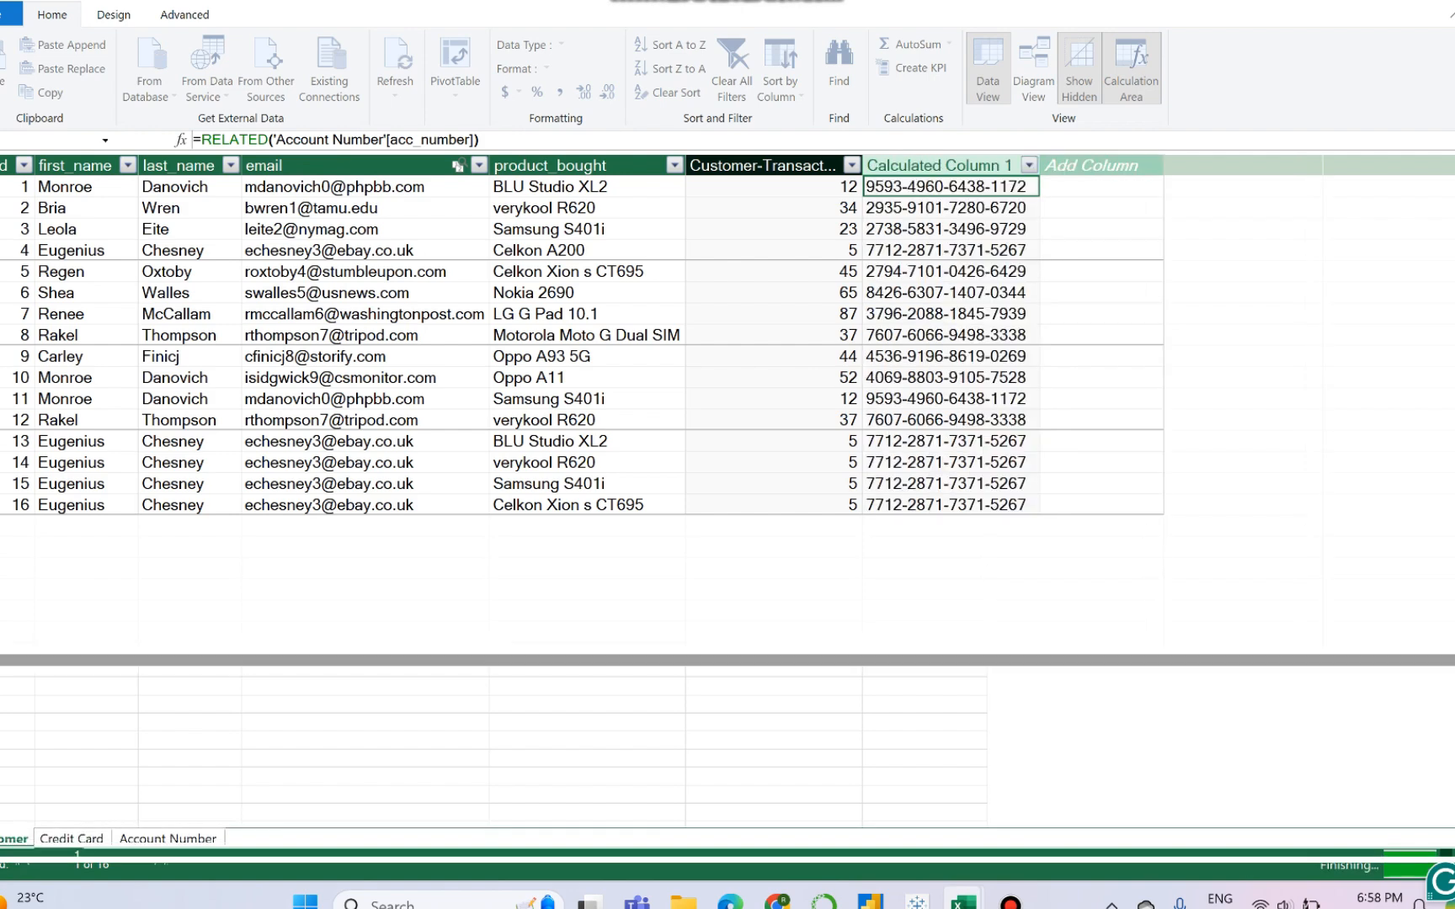
# - Rename the new account number column in the Customer table as Customer-AccountNum
pyautogui.doubleClick(952, 166)
pyautogui.click(967, 165)
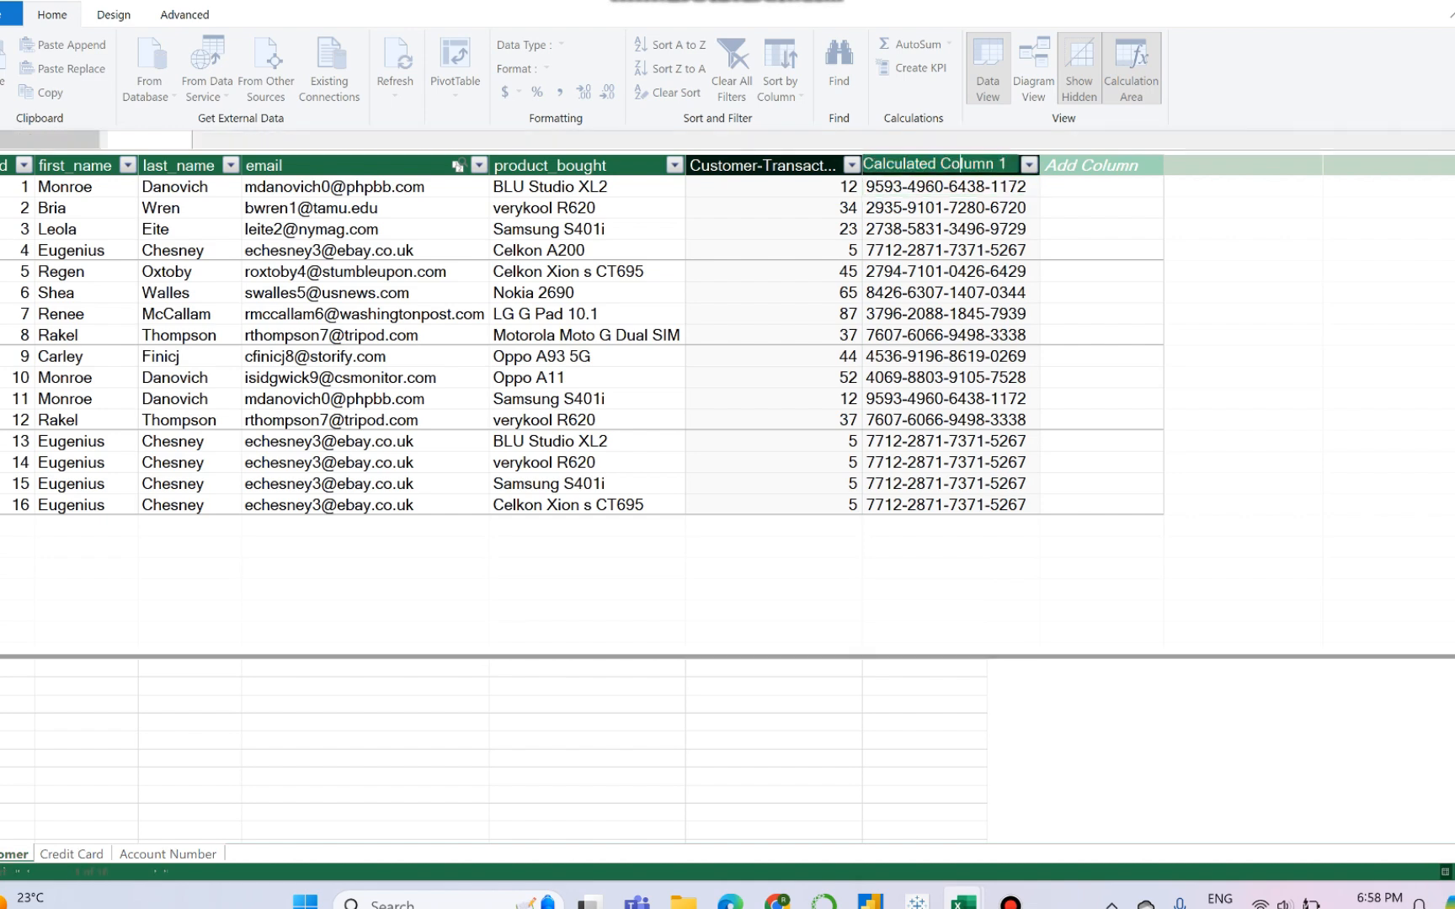
pyautogui.doubleClick(966, 165)
pyautogui.click(970, 165)
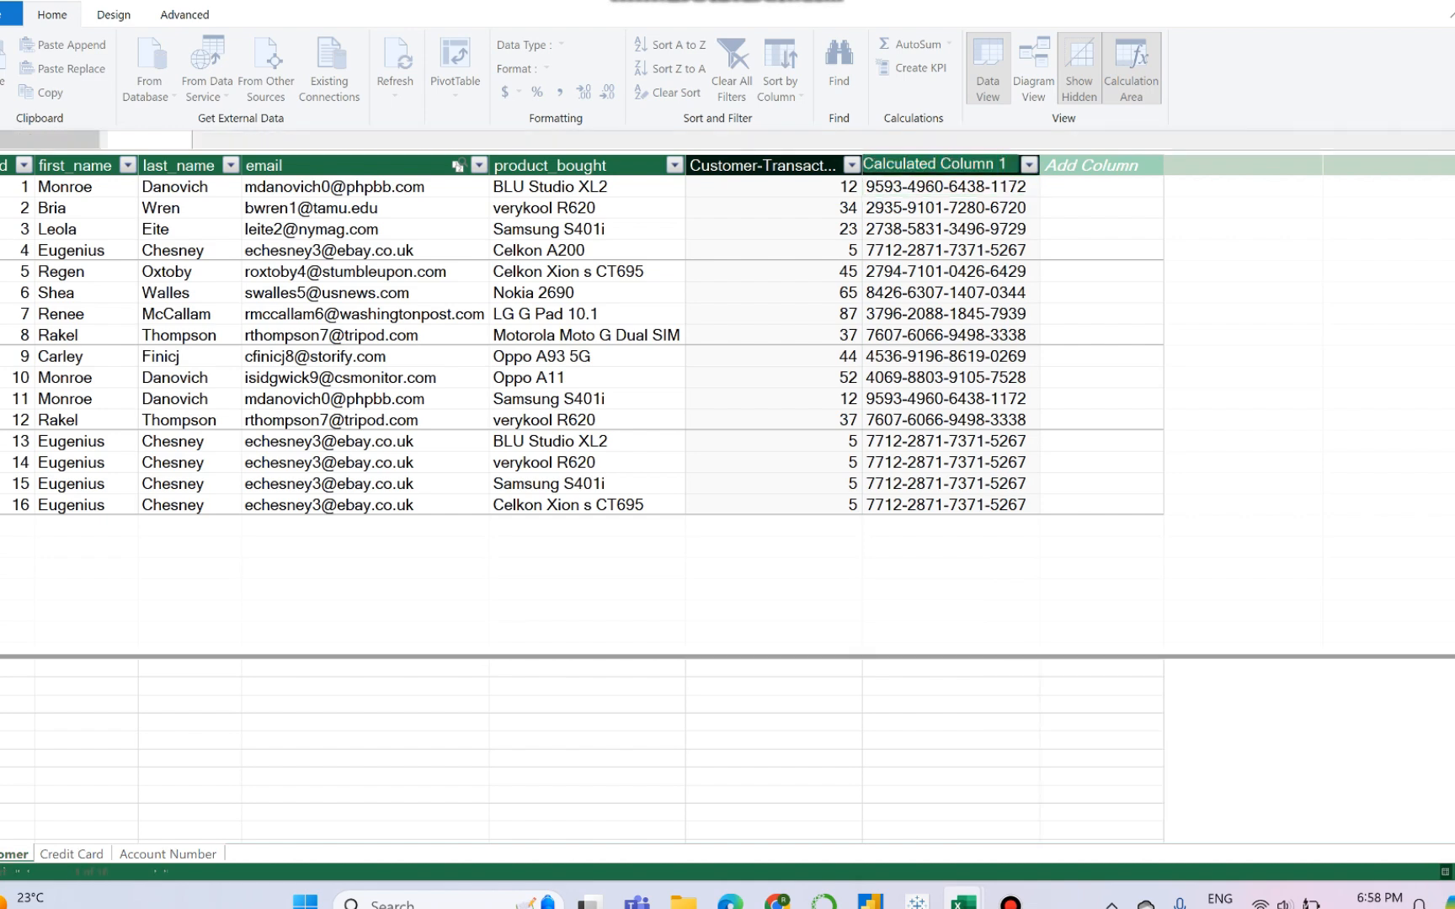
pyautogui.press('BackSpace')
pyautogui.press('BackSpace')
pyautogui.press('BackSpace')
pyautogui.press('BackSpace')
pyautogui.press('BackSpace')
pyautogui.press('BackSpace')
pyautogui.press('BackSpace')
pyautogui.press('BackSpace')
pyautogui.press('BackSpace')
pyautogui.press('BackSpace')
pyautogui.press('BackSpace')
pyautogui.press('BackSpace')
pyautogui.press('BackSpace')
pyautogui.press('BackSpace')
pyautogui.press('BackSpace')
pyautogui.press('BackSpace')
pyautogui.press('BackSpace')
pyautogui.press('BackSpace')
pyautogui.press('BackSpace')
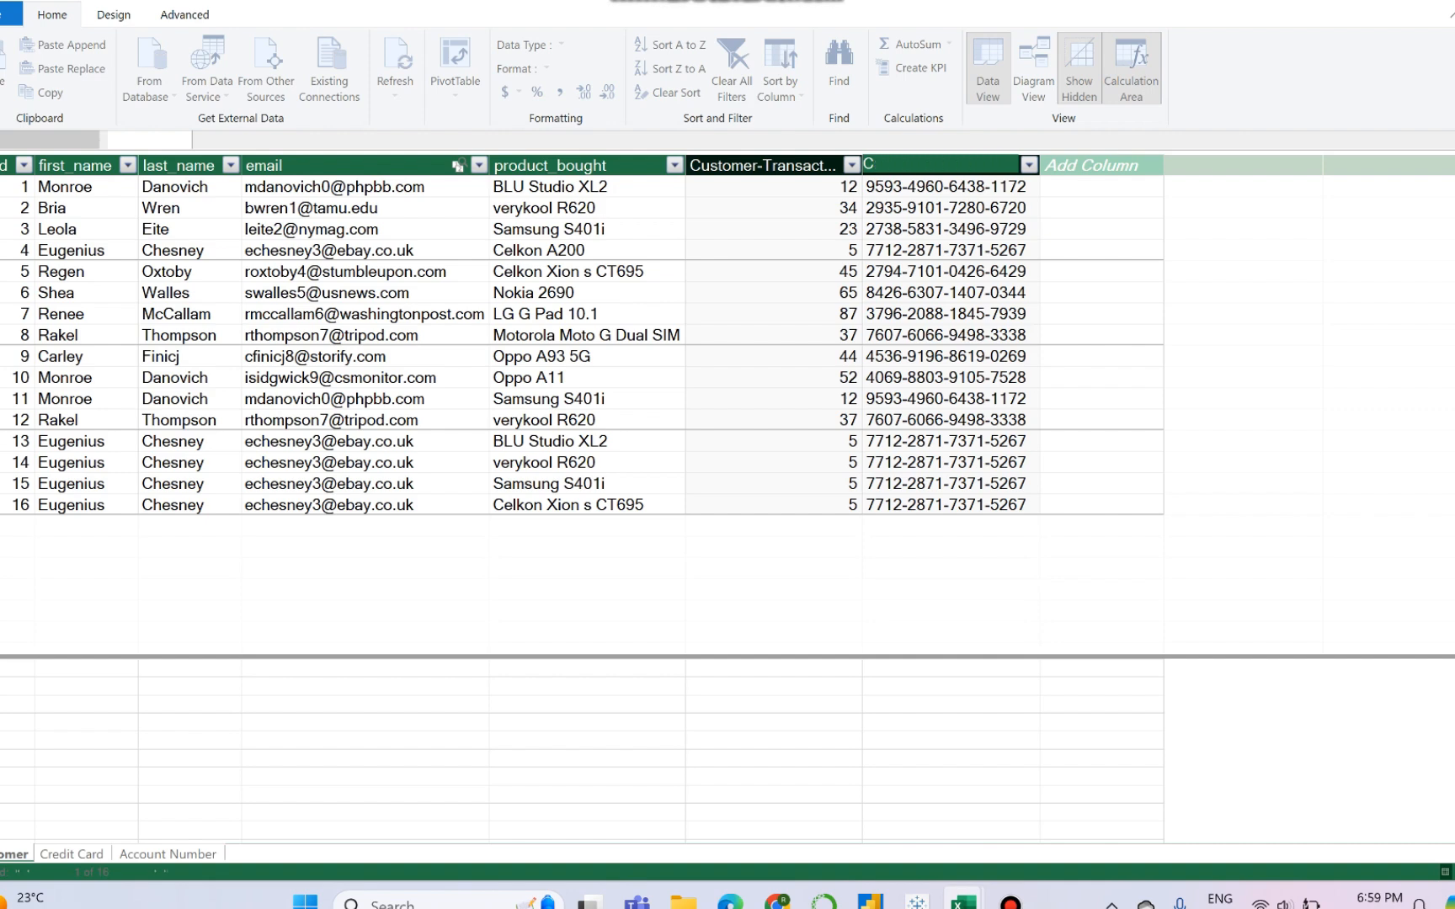
pyautogui.write('Customer-AccountNum')
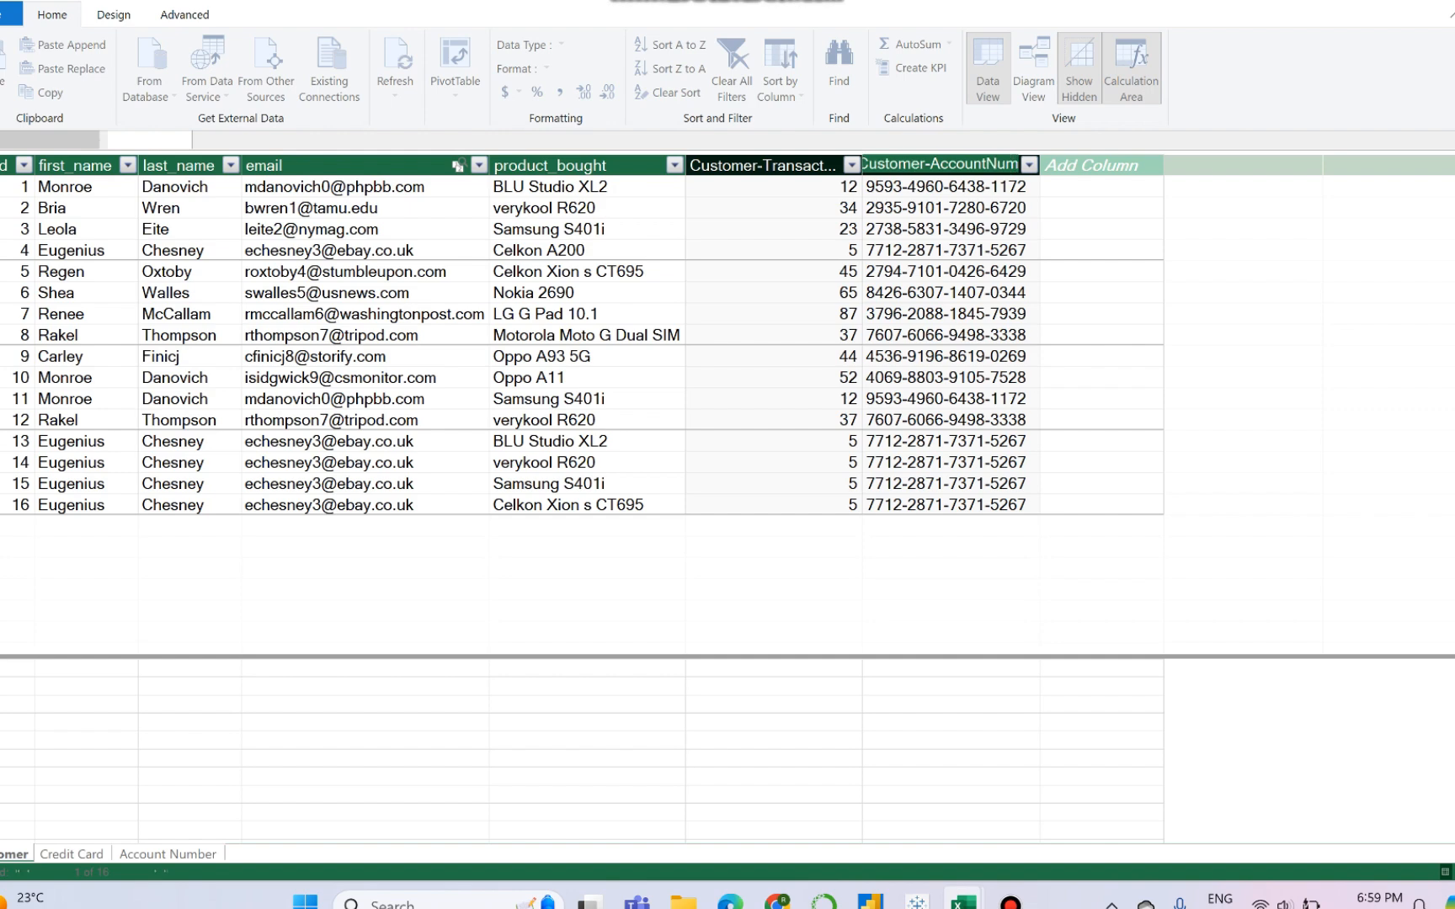
pyautogui.press('Return')
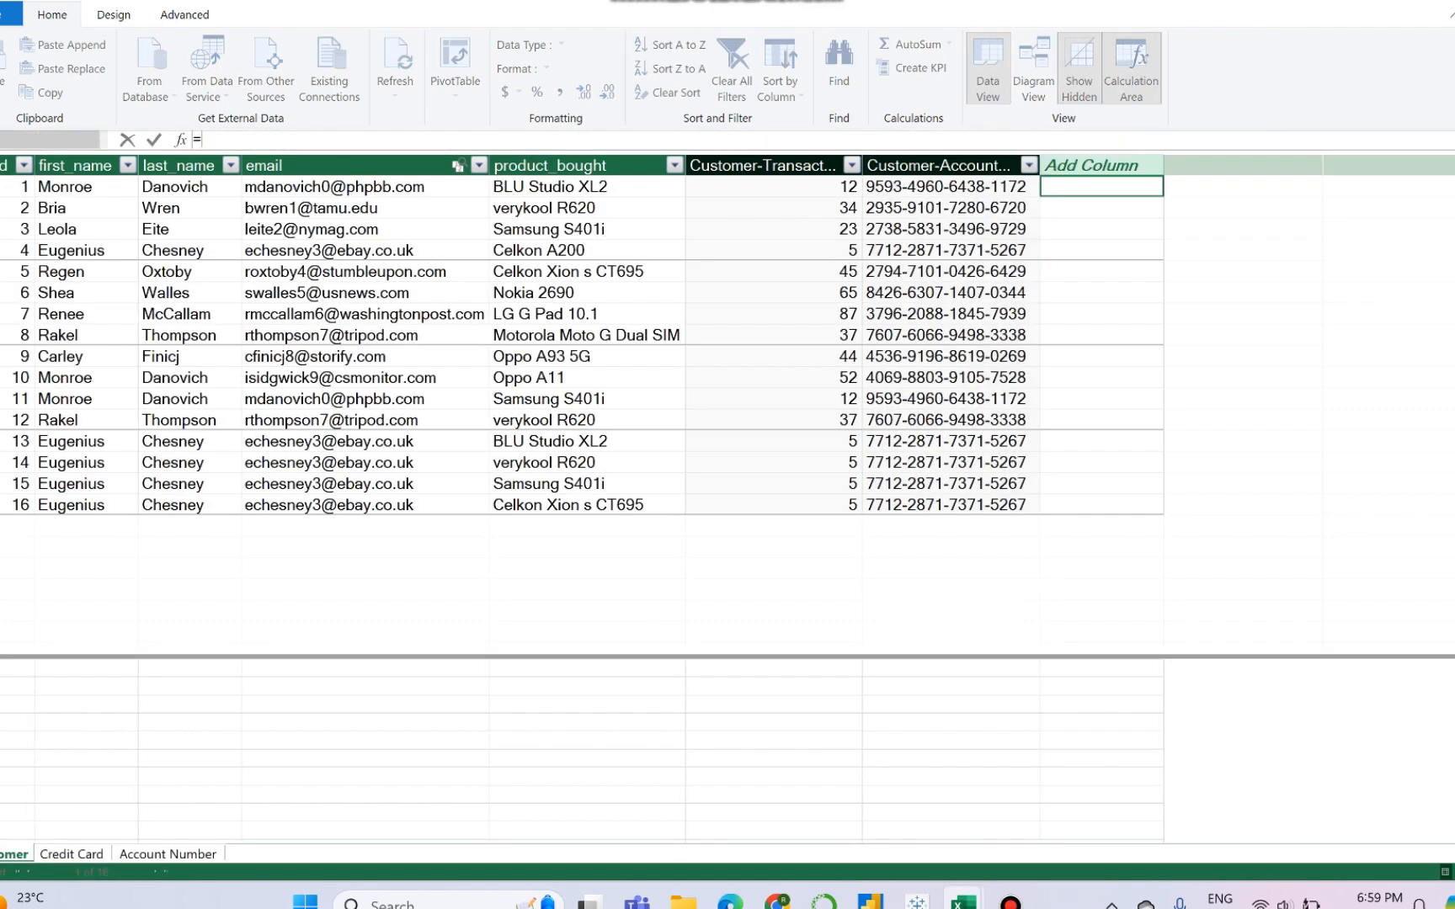
# - Add another calculated column to the Customer table with =RELATED('Account Number'[cred_card])
pyautogui.write('=related')
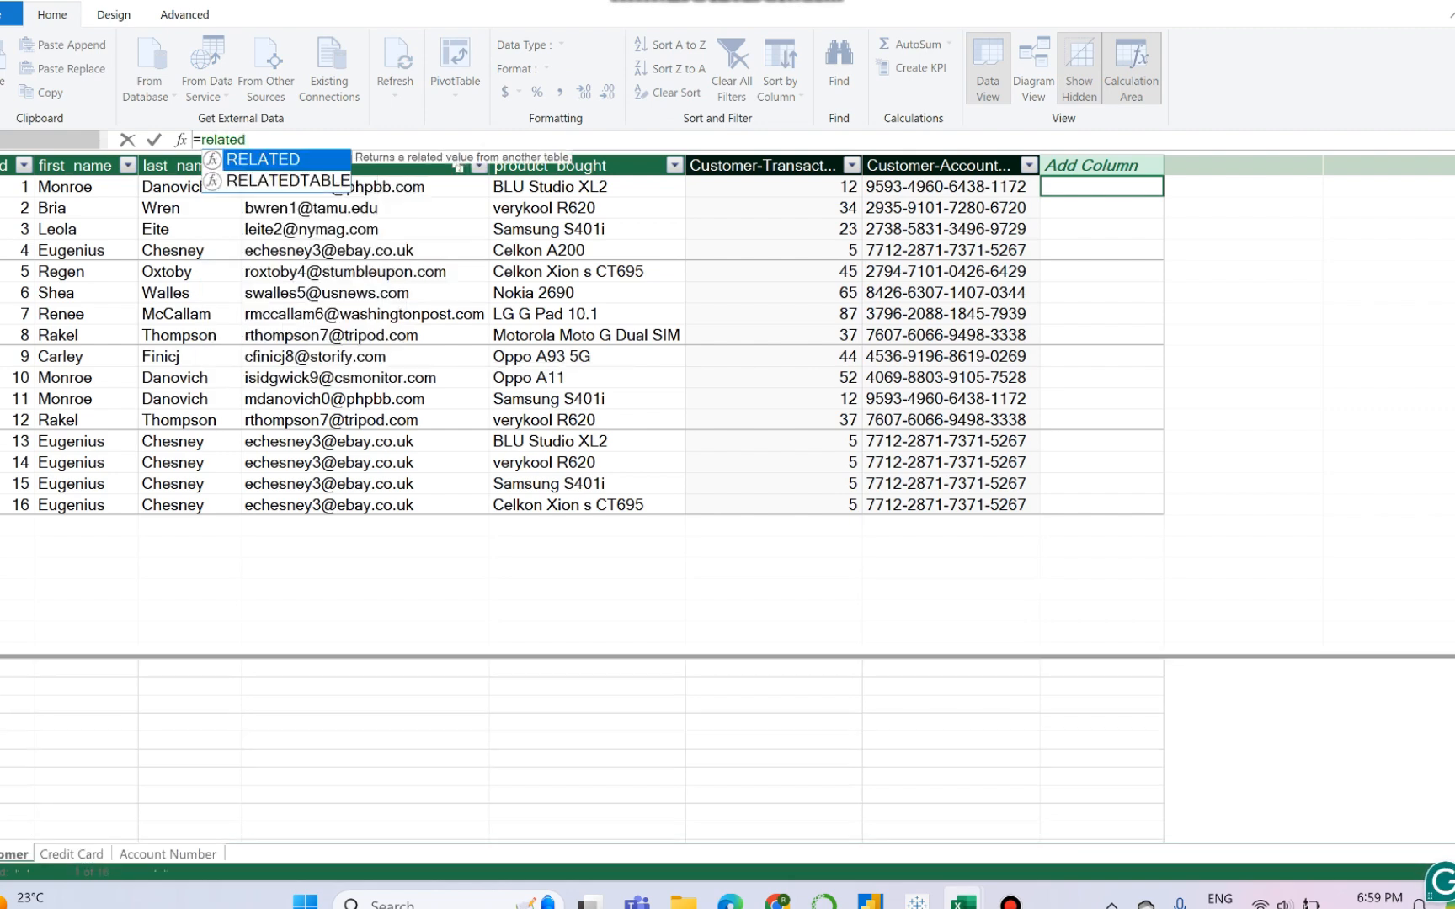
pyautogui.press('Tab')
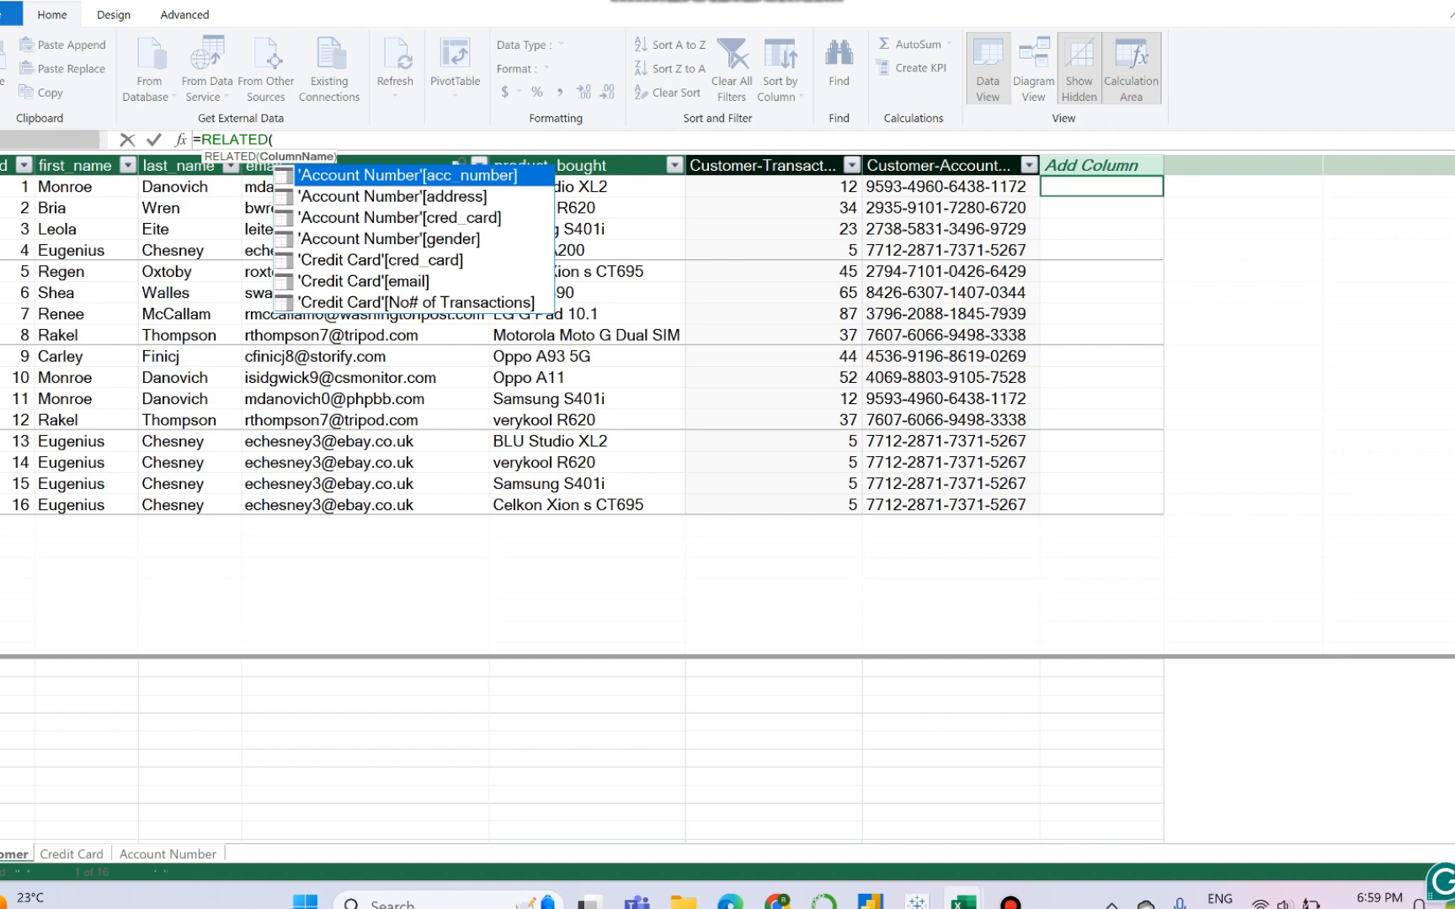
pyautogui.press('Down')
pyautogui.press('Down')
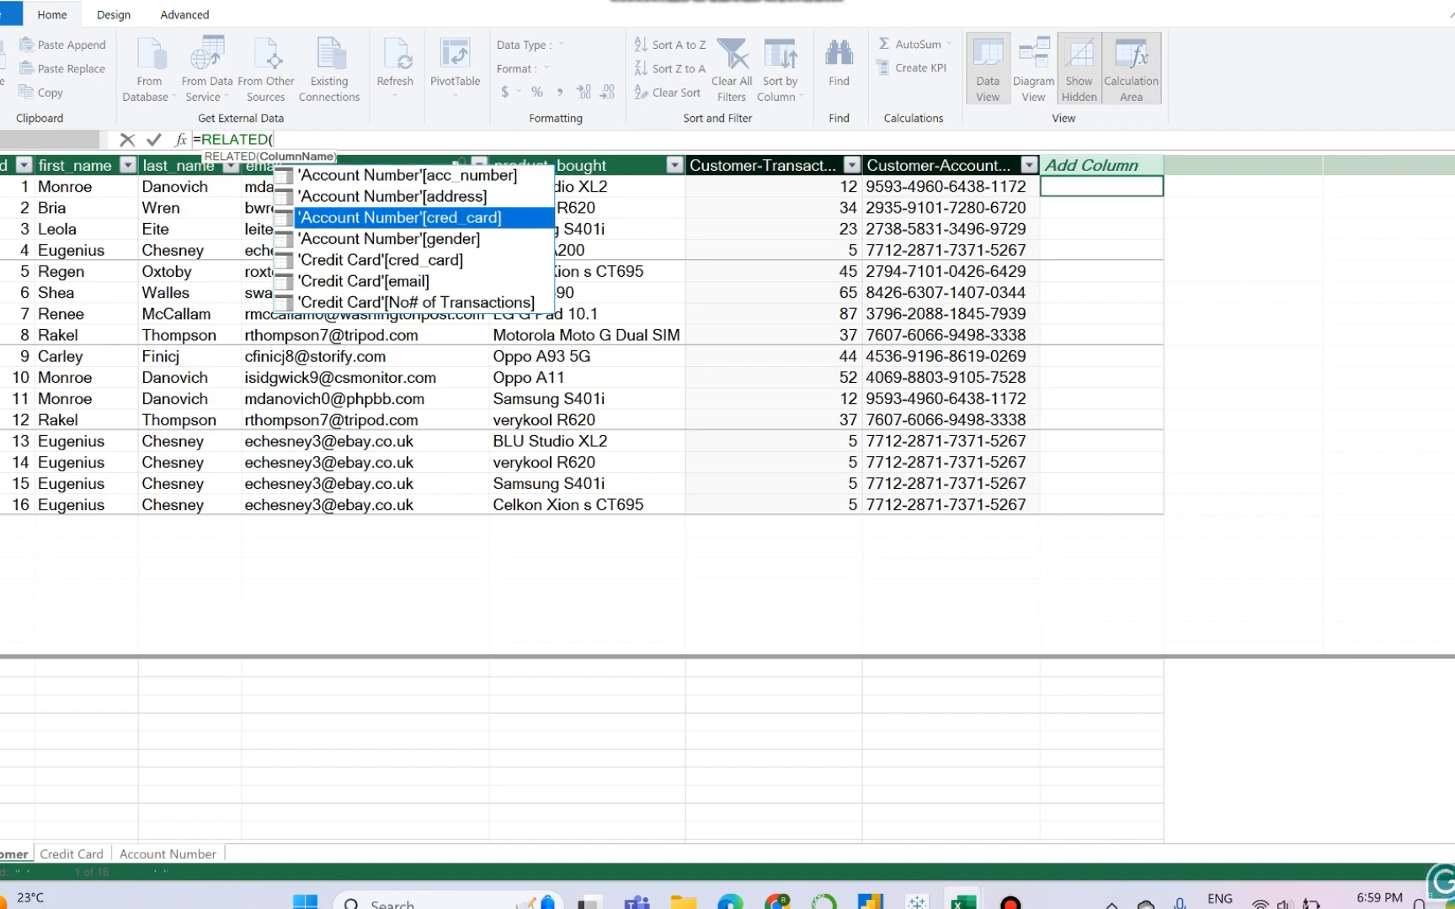
pyautogui.press('Tab')
pyautogui.write(')')
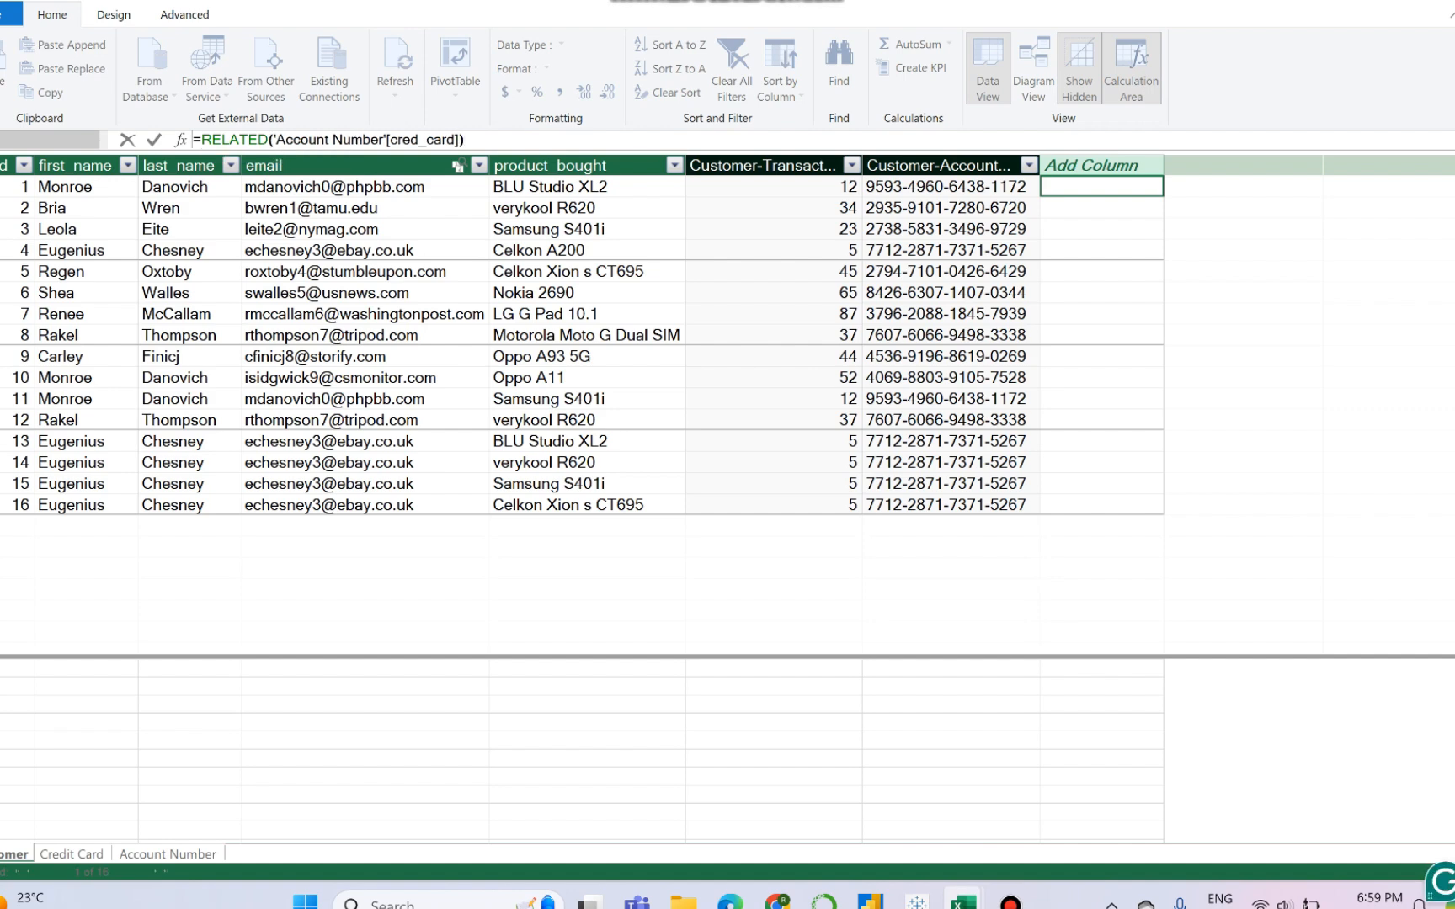
pyautogui.press('Return')
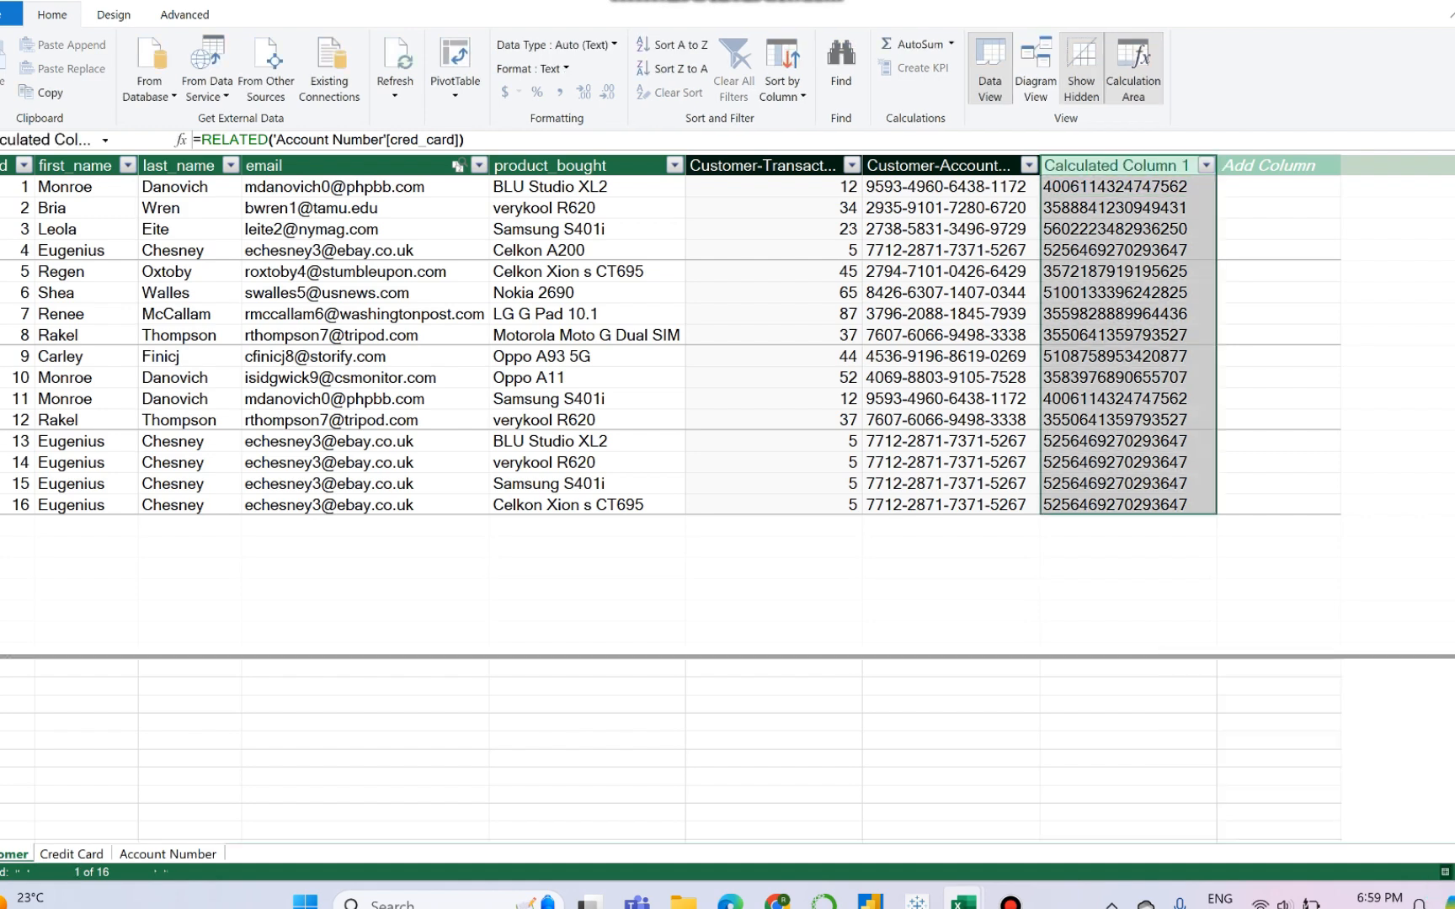
# - Rename the new credit card column in the Customer table as Customer-CredCard
pyautogui.doubleClick(1116, 166)
pyautogui.press('BackSpace')
pyautogui.write('Cu')
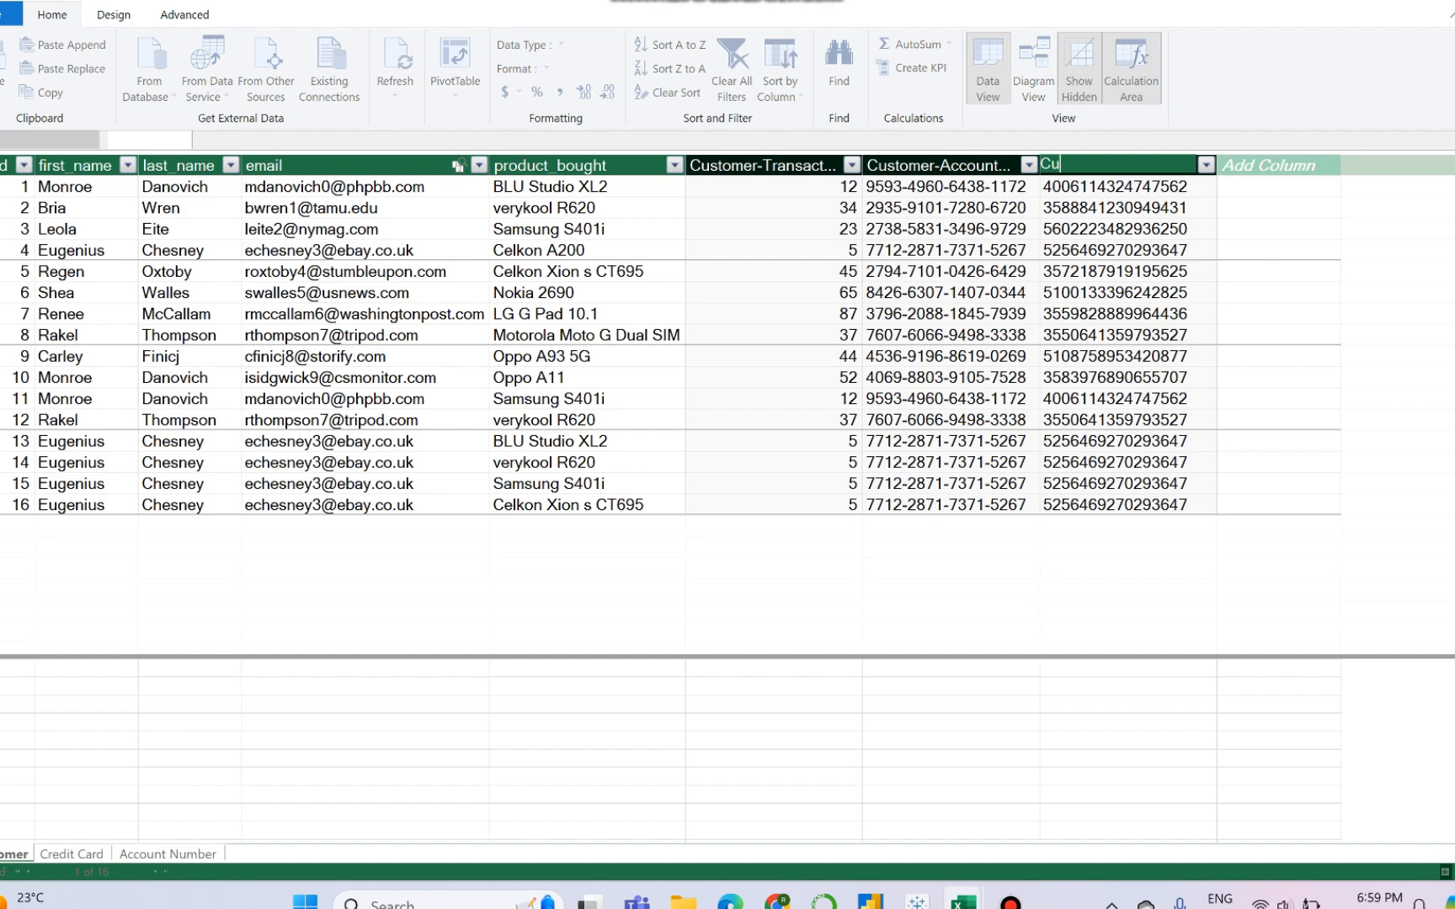
pyautogui.write('stomer-CredCard')
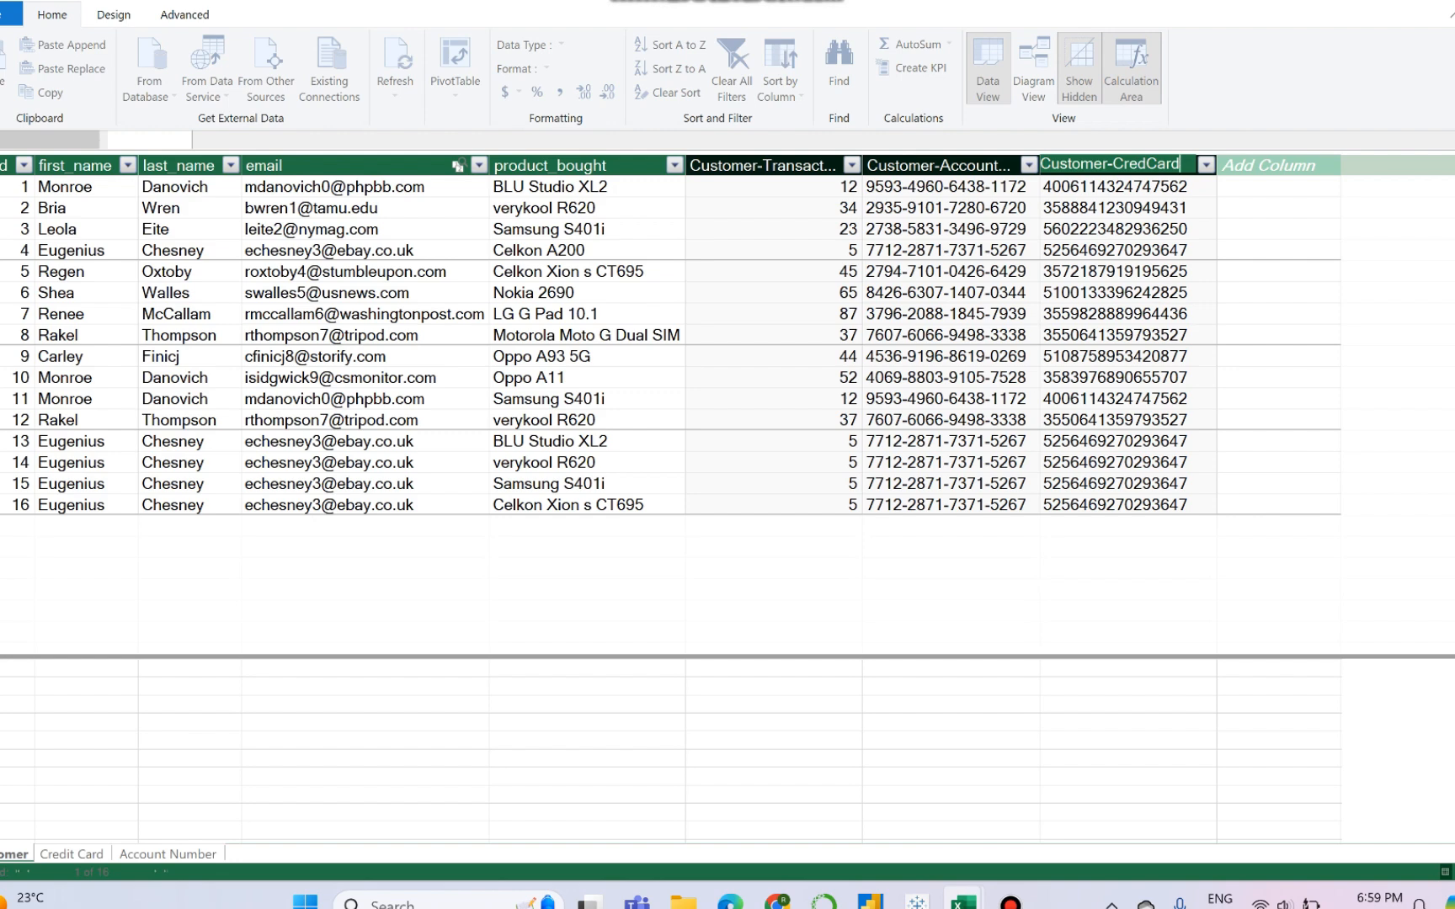
pyautogui.click(1129, 686)
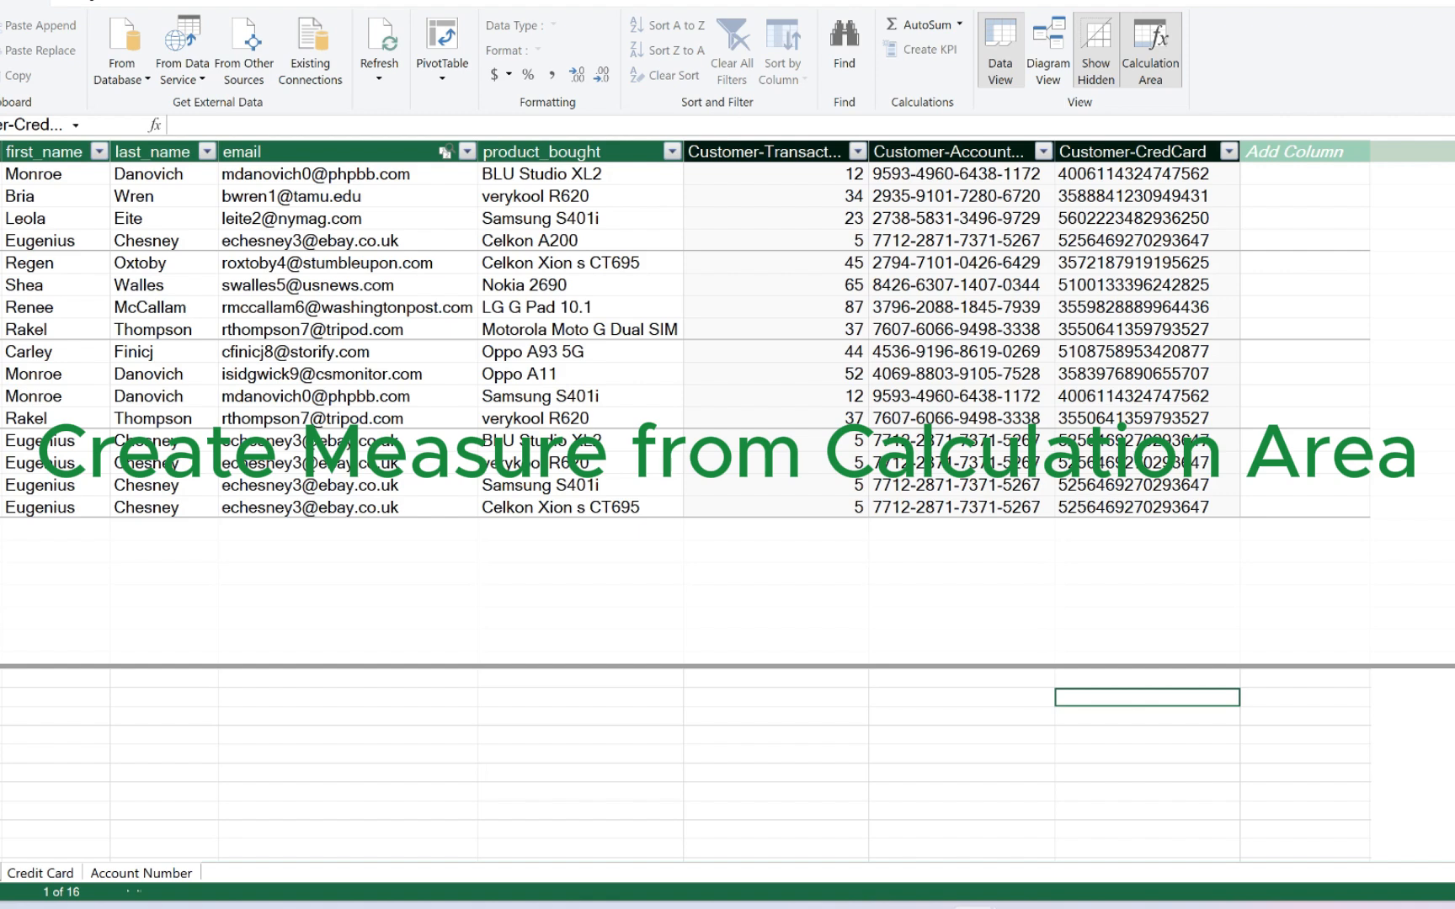
pyautogui.click(56, 698)
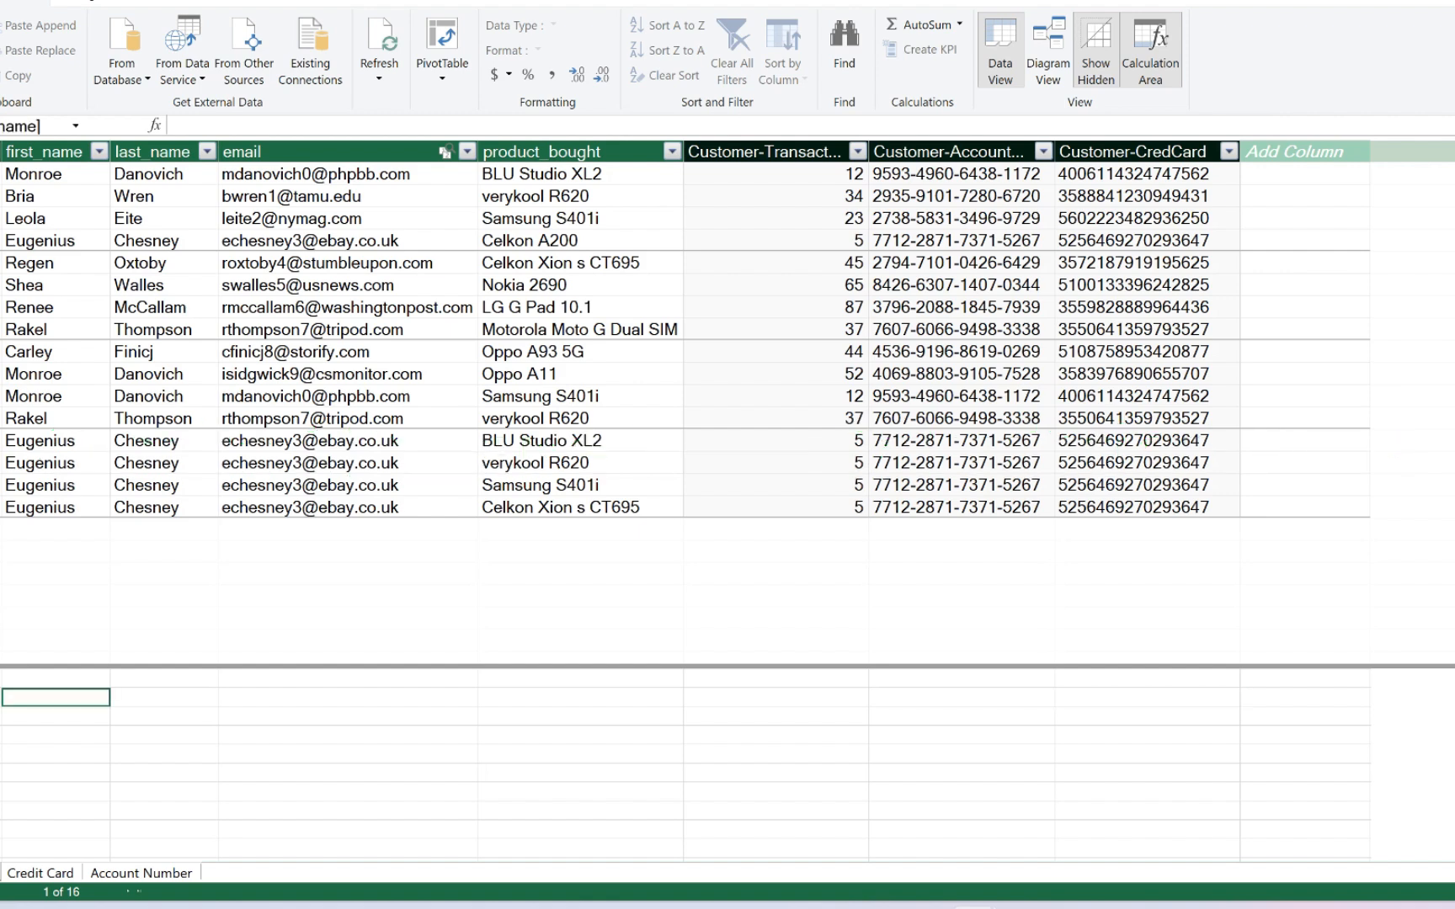
pyautogui.write('=')
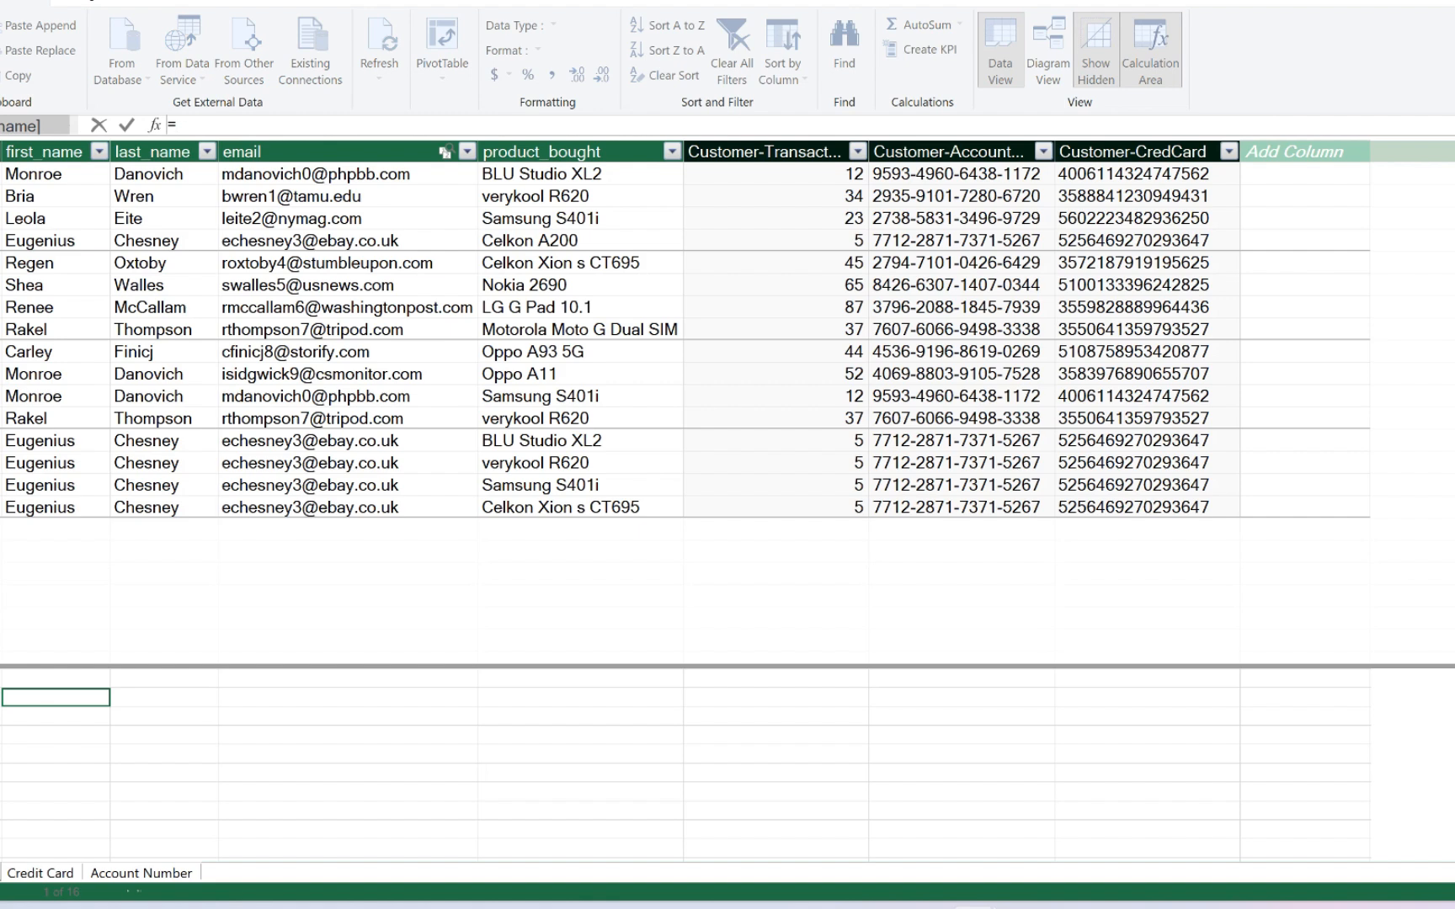
pyautogui.write('count')
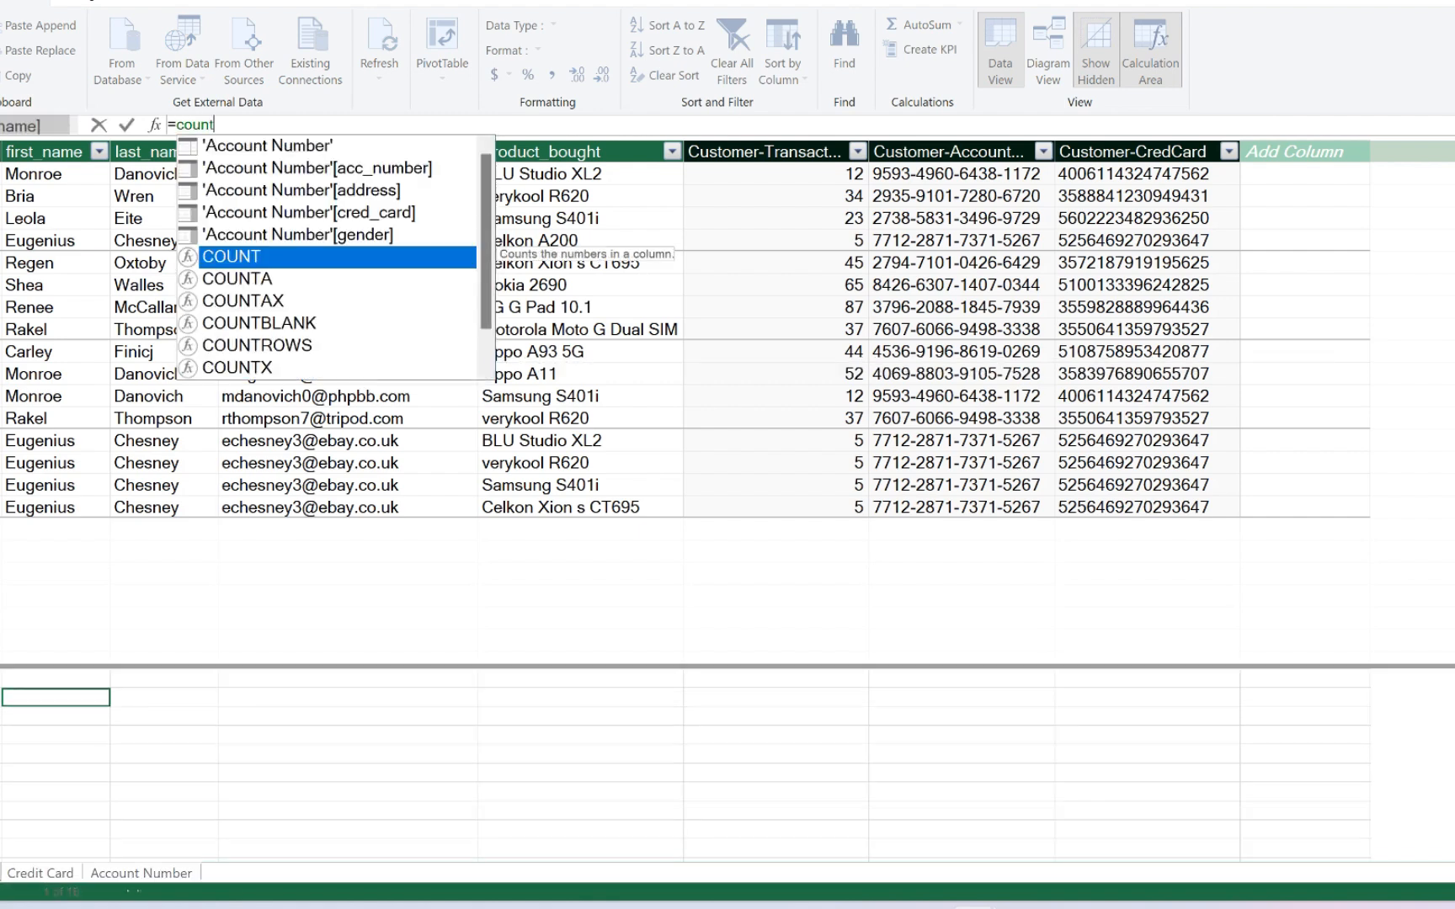
pyautogui.press('BackSpace')
pyautogui.press('BackSpace')
pyautogui.press('BackSpace')
pyautogui.press('BackSpace')
pyautogui.press('BackSpace')
pyautogui.press('BackSpace')
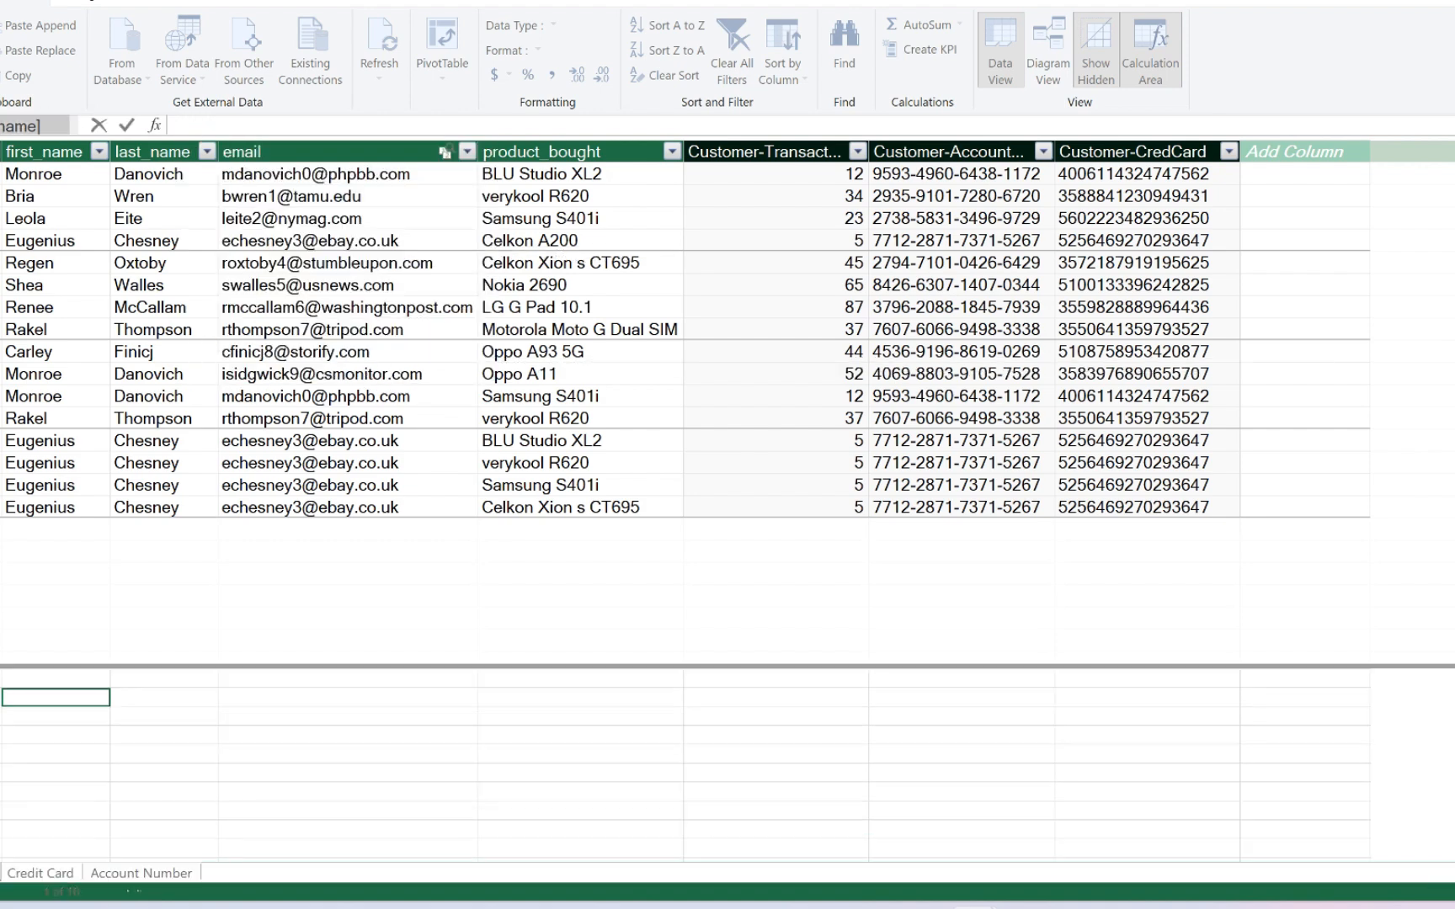
pyautogui.click(164, 698)
pyautogui.click(55, 698)
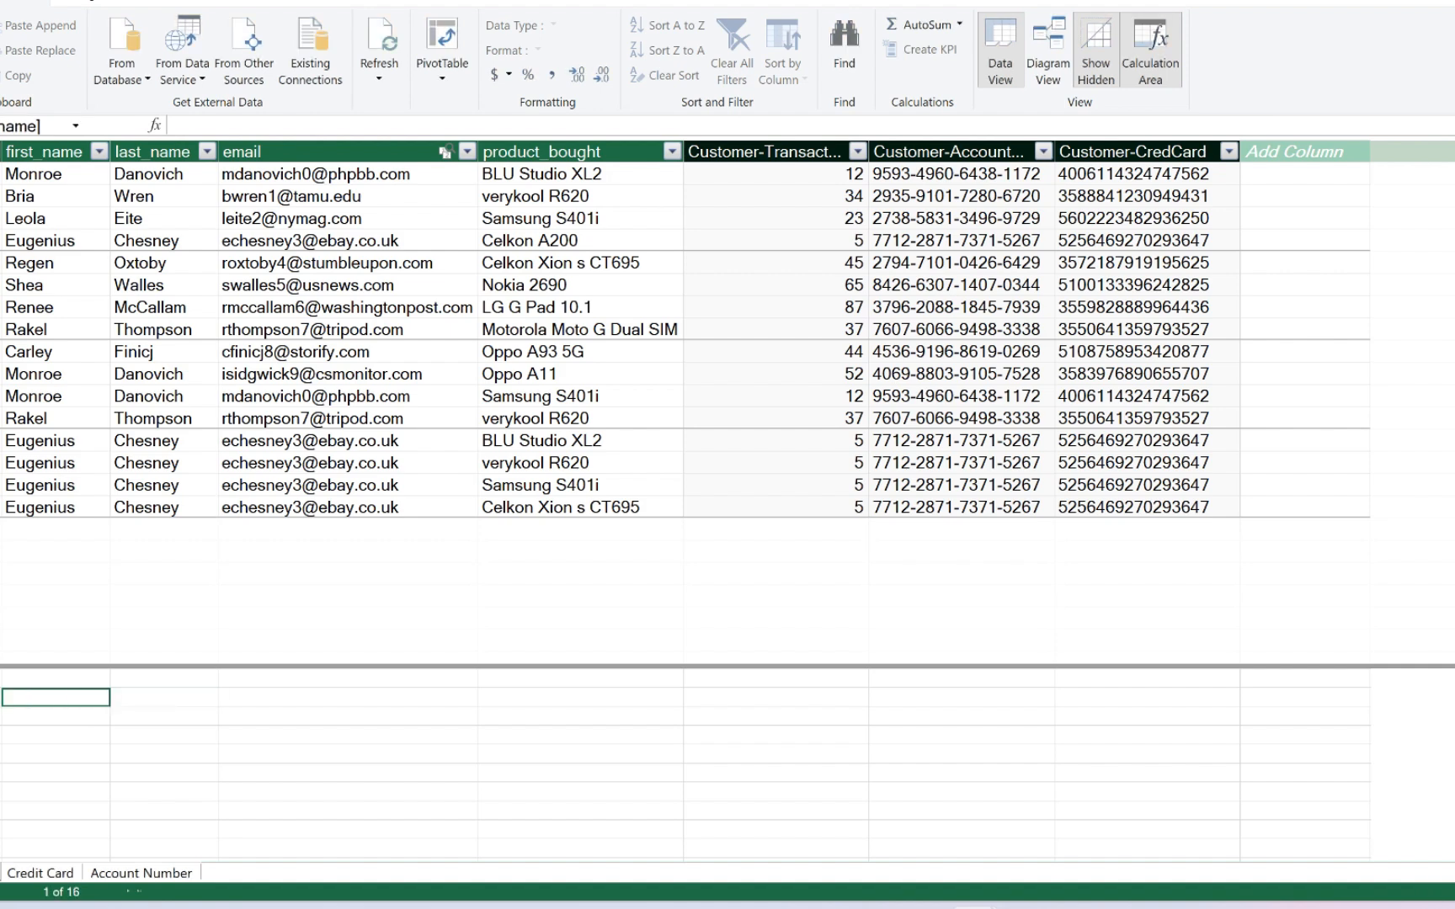
# - Switch to the Excel workbook to view the options for creating and managing measures, and return to the Power Pivot window
pyautogui.hotkey('alt', 'Tab')
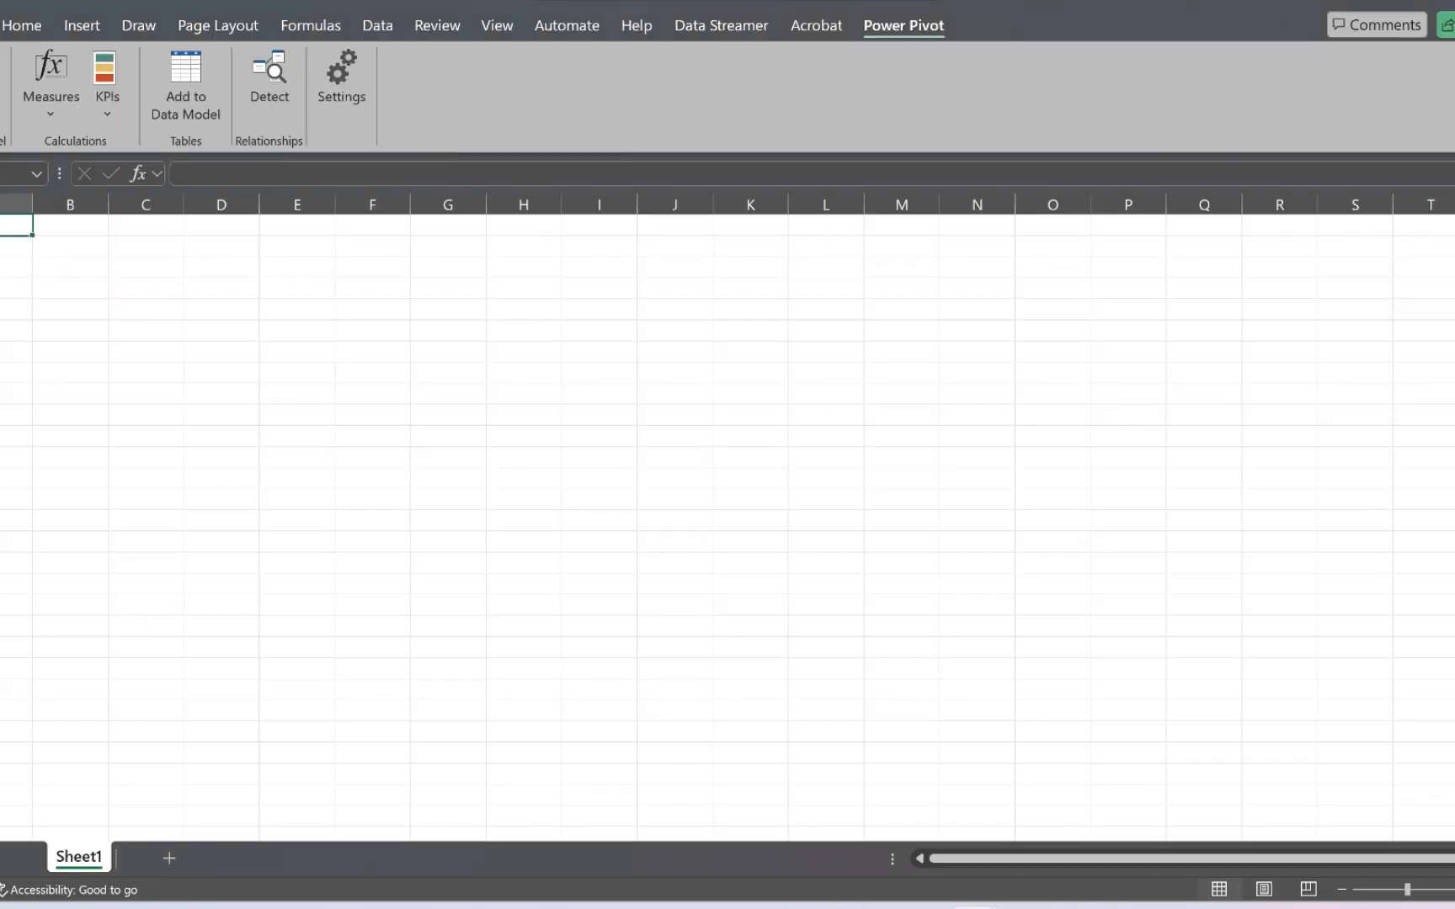
pyautogui.click(51, 84)
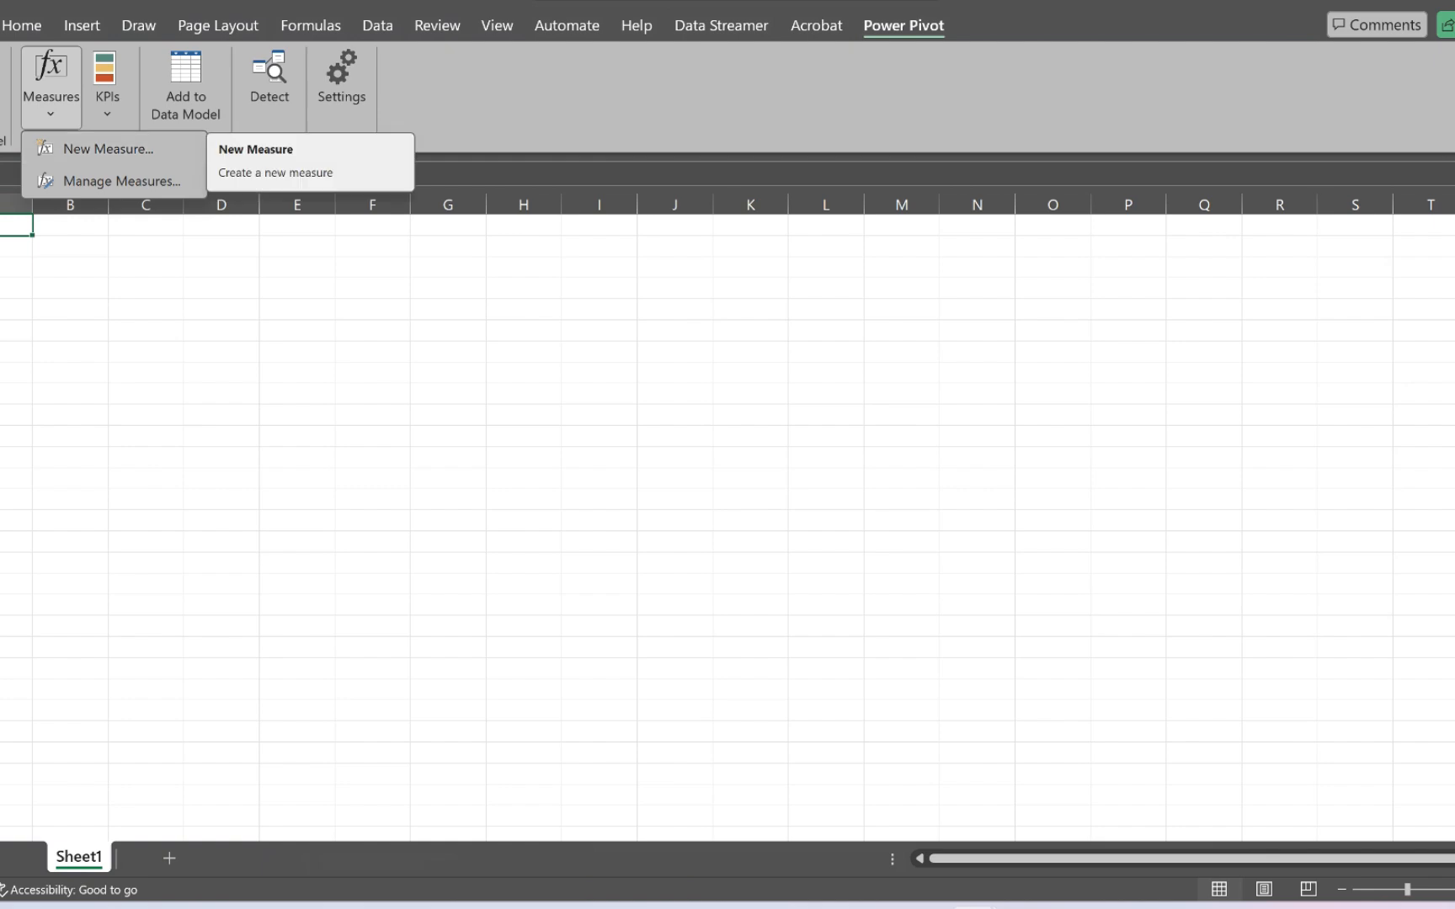
pyautogui.hotkey('alt', 'Tab')
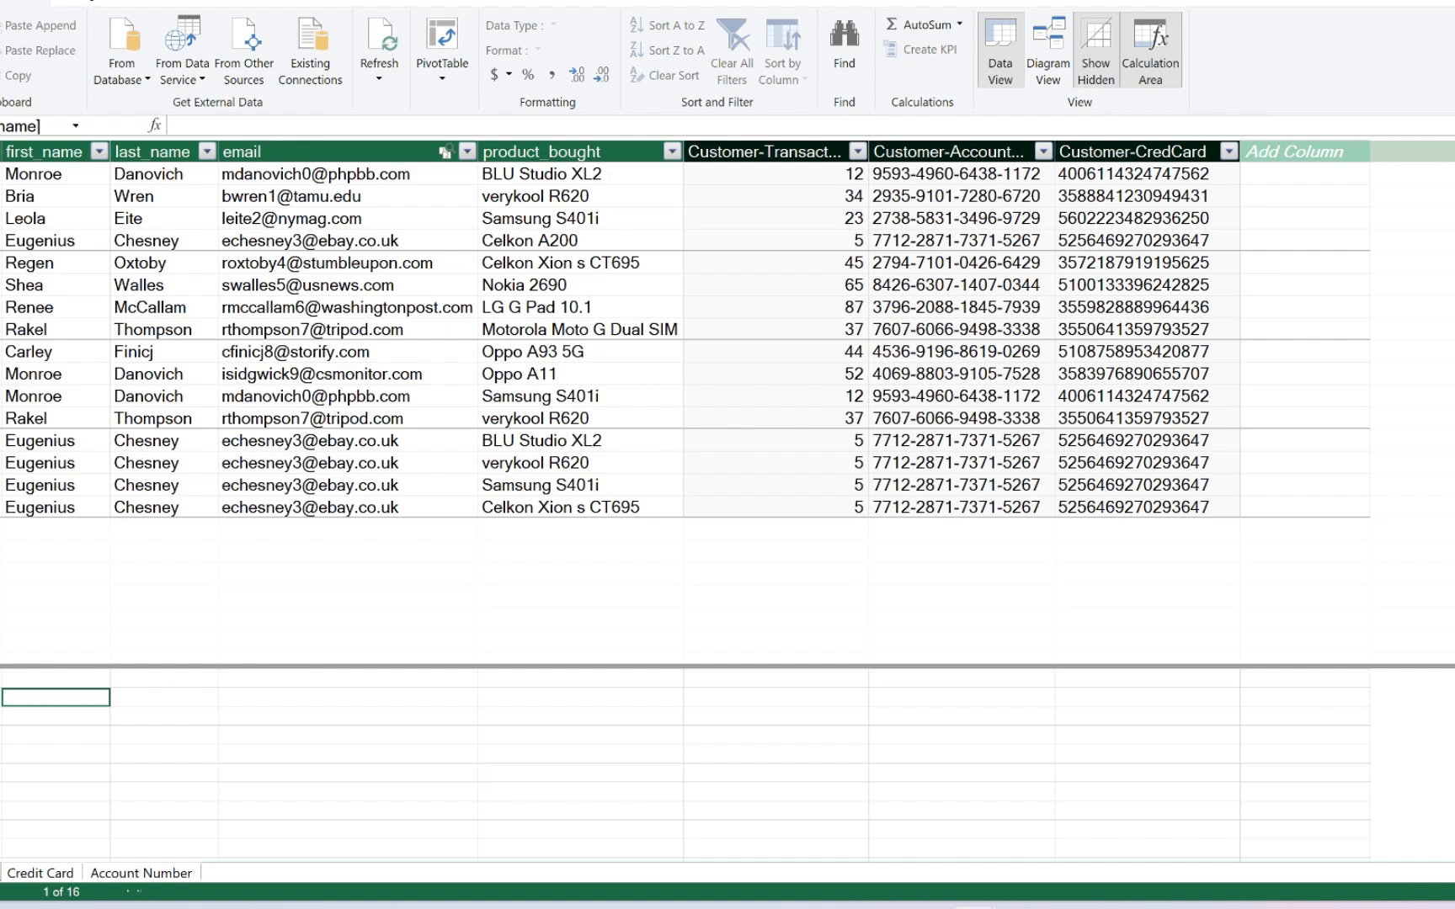
pyautogui.hotkey('alt', 'Tab')
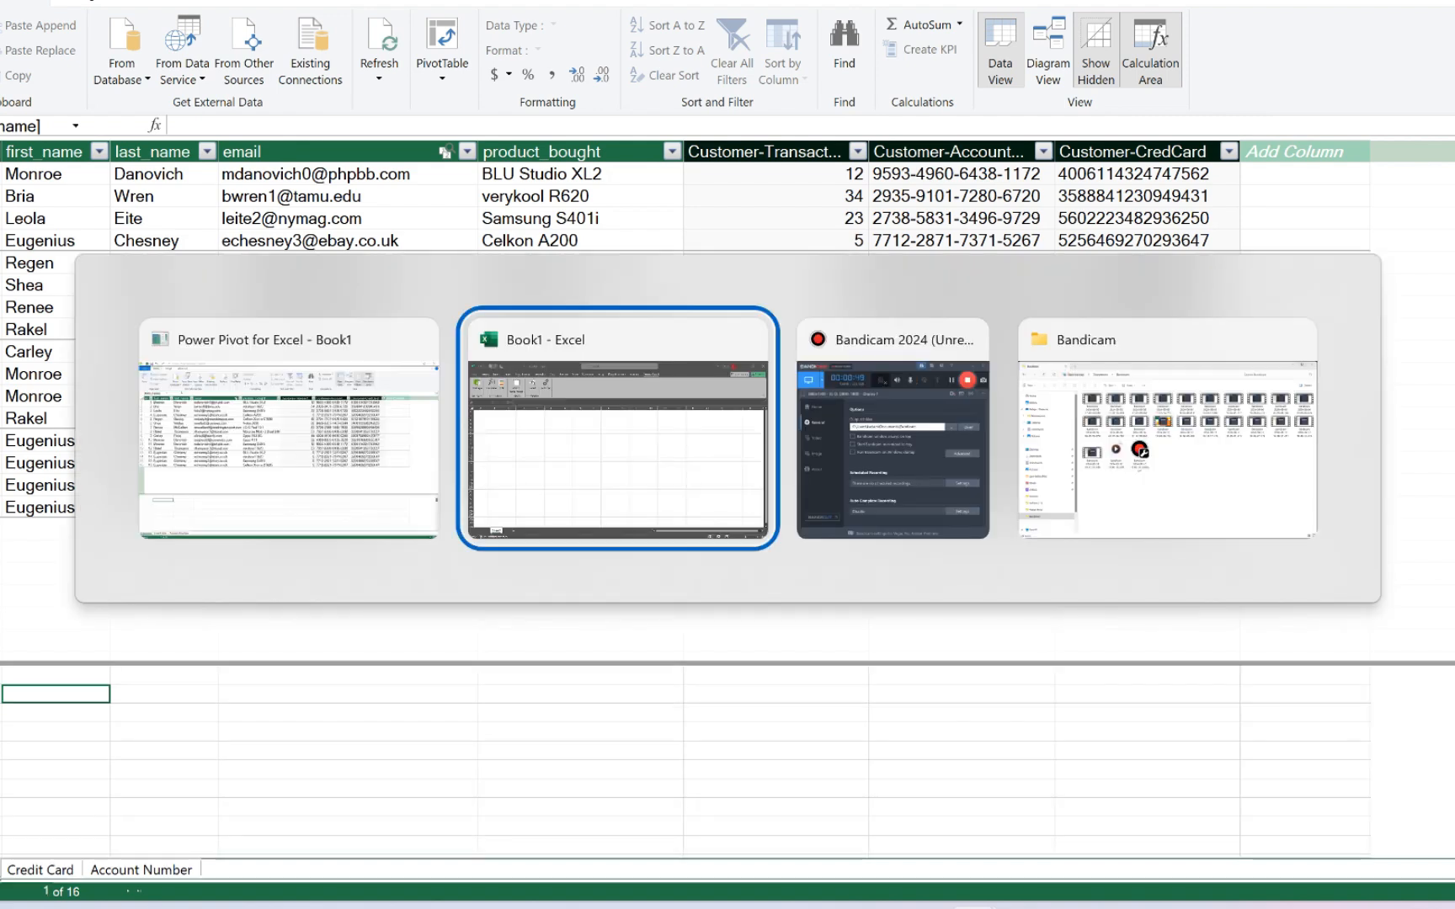
pyautogui.click(51, 94)
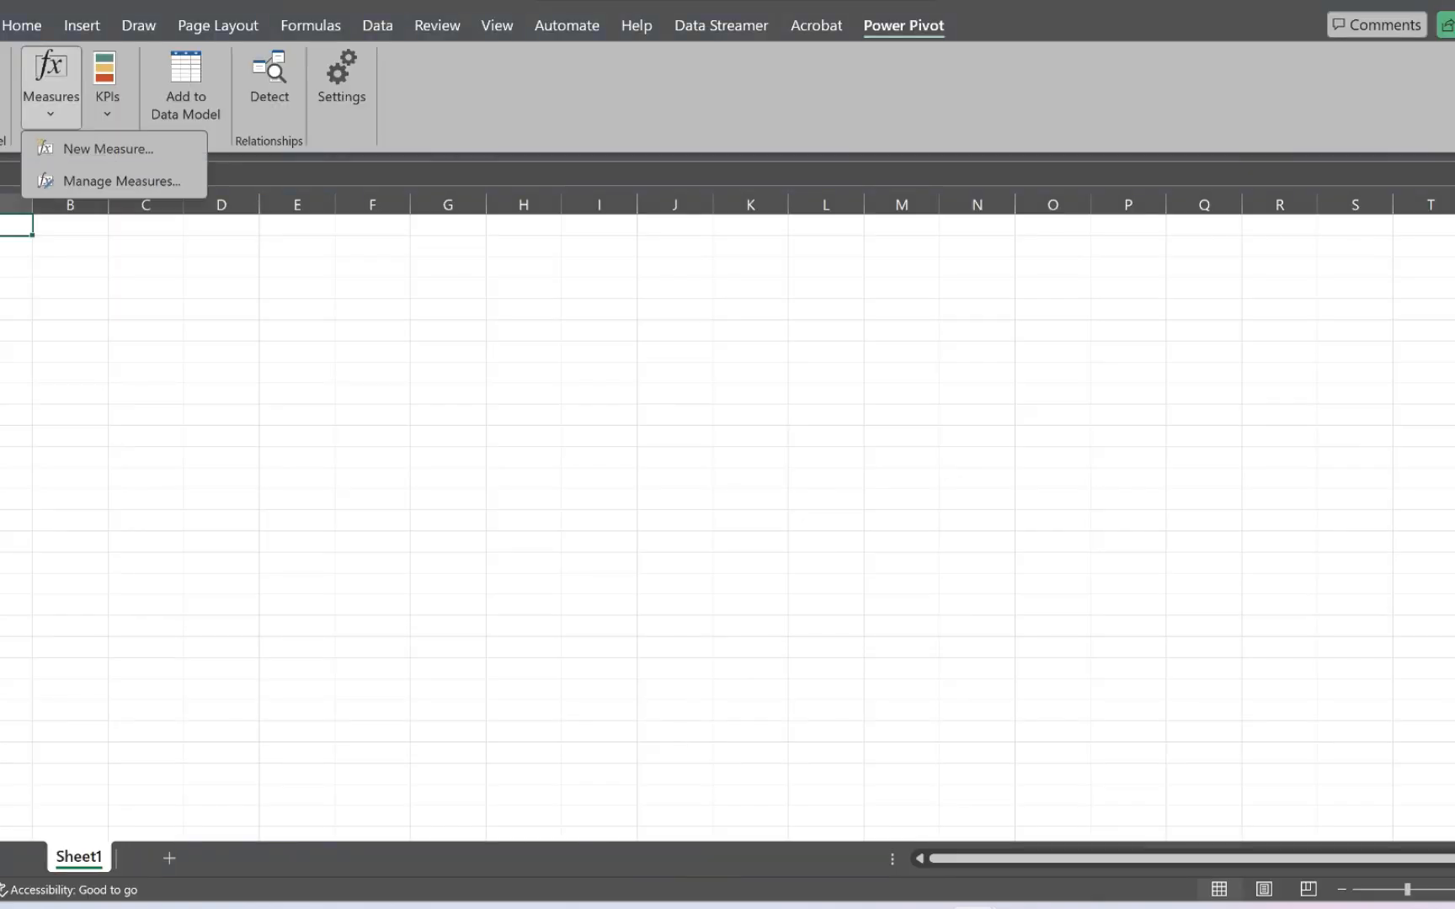
pyautogui.hotkey('alt', 'Tab')
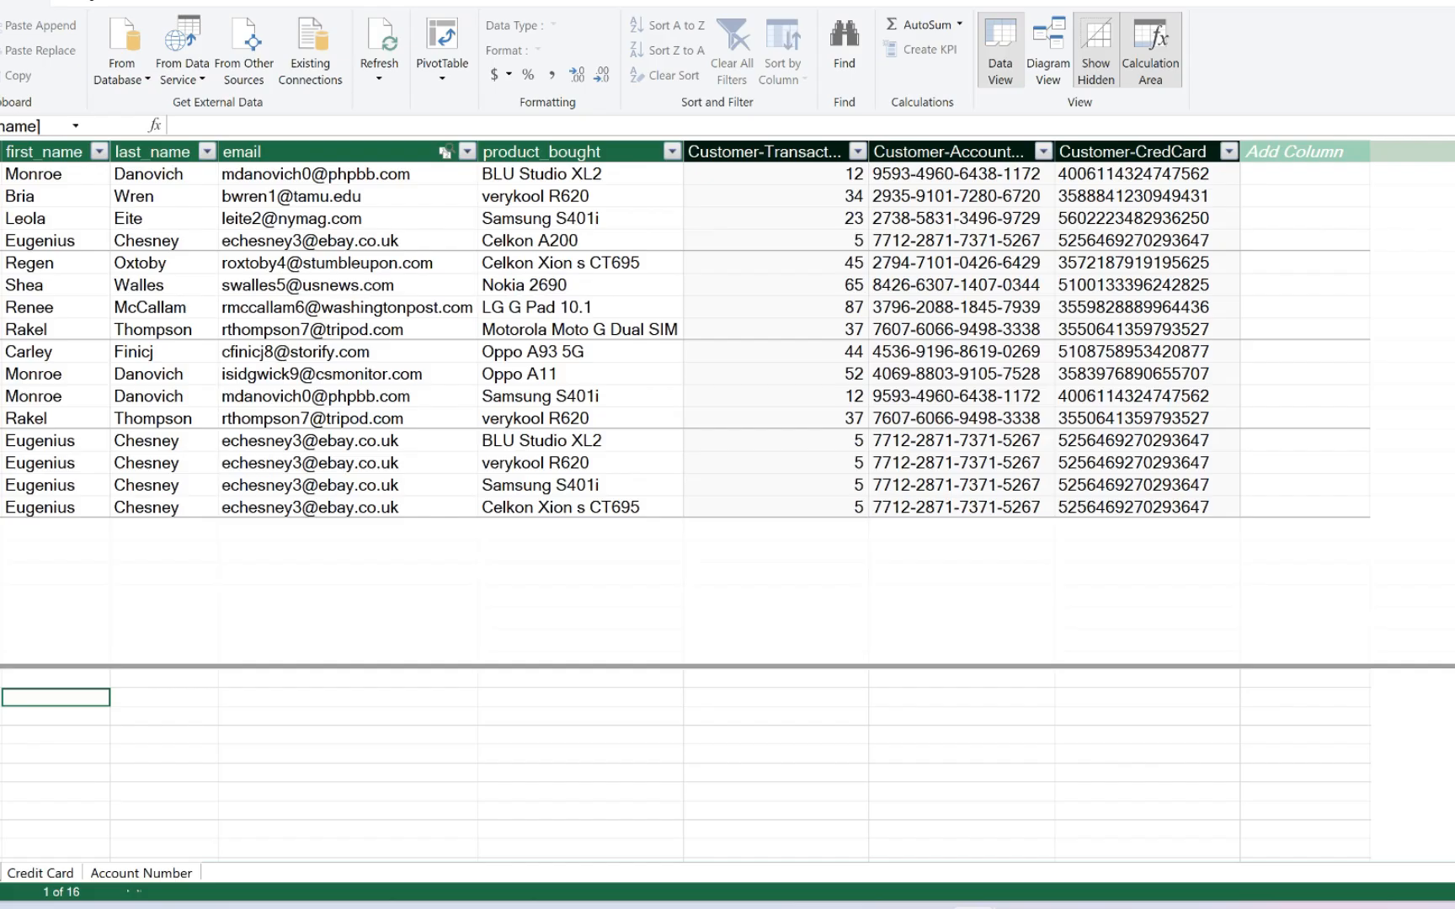
# - Create a measure with =COUNT(Customer[product_bought]) in the calculation area below the first_name column
pyautogui.write('=')
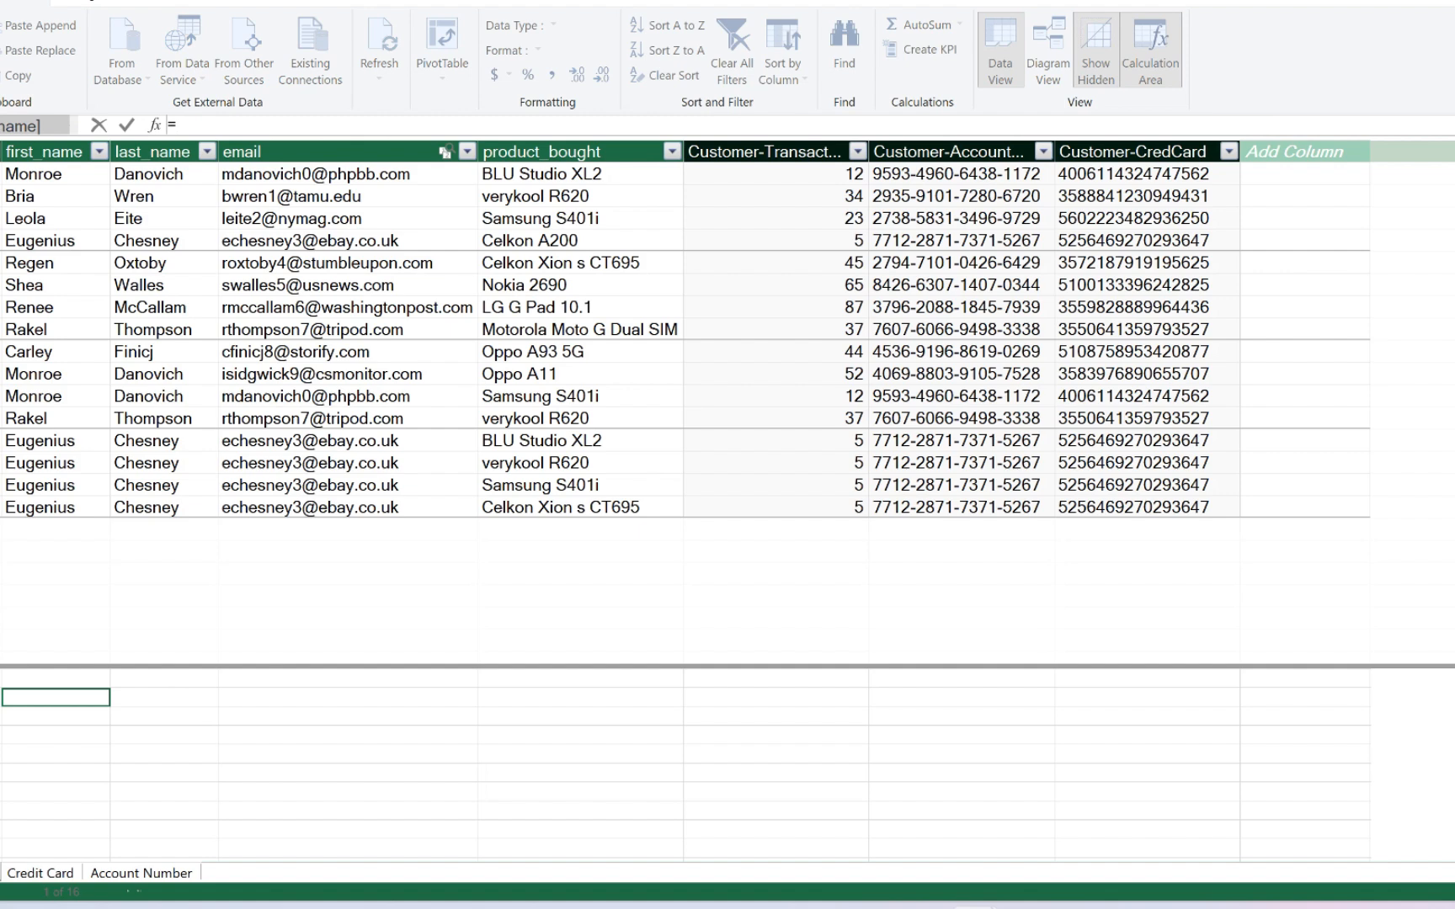
pyautogui.write('count')
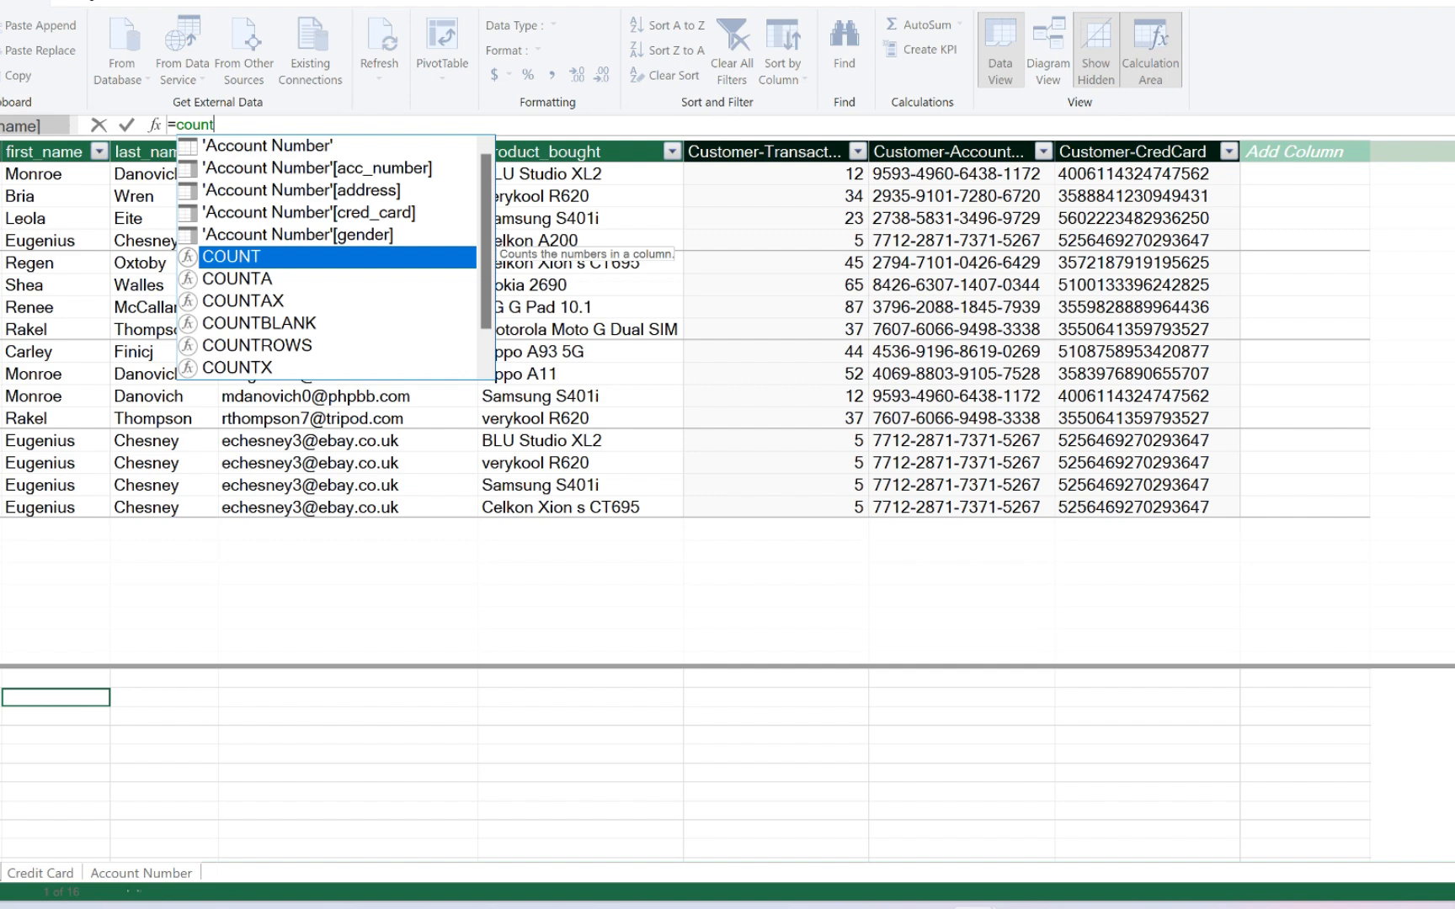
pyautogui.press('Tab')
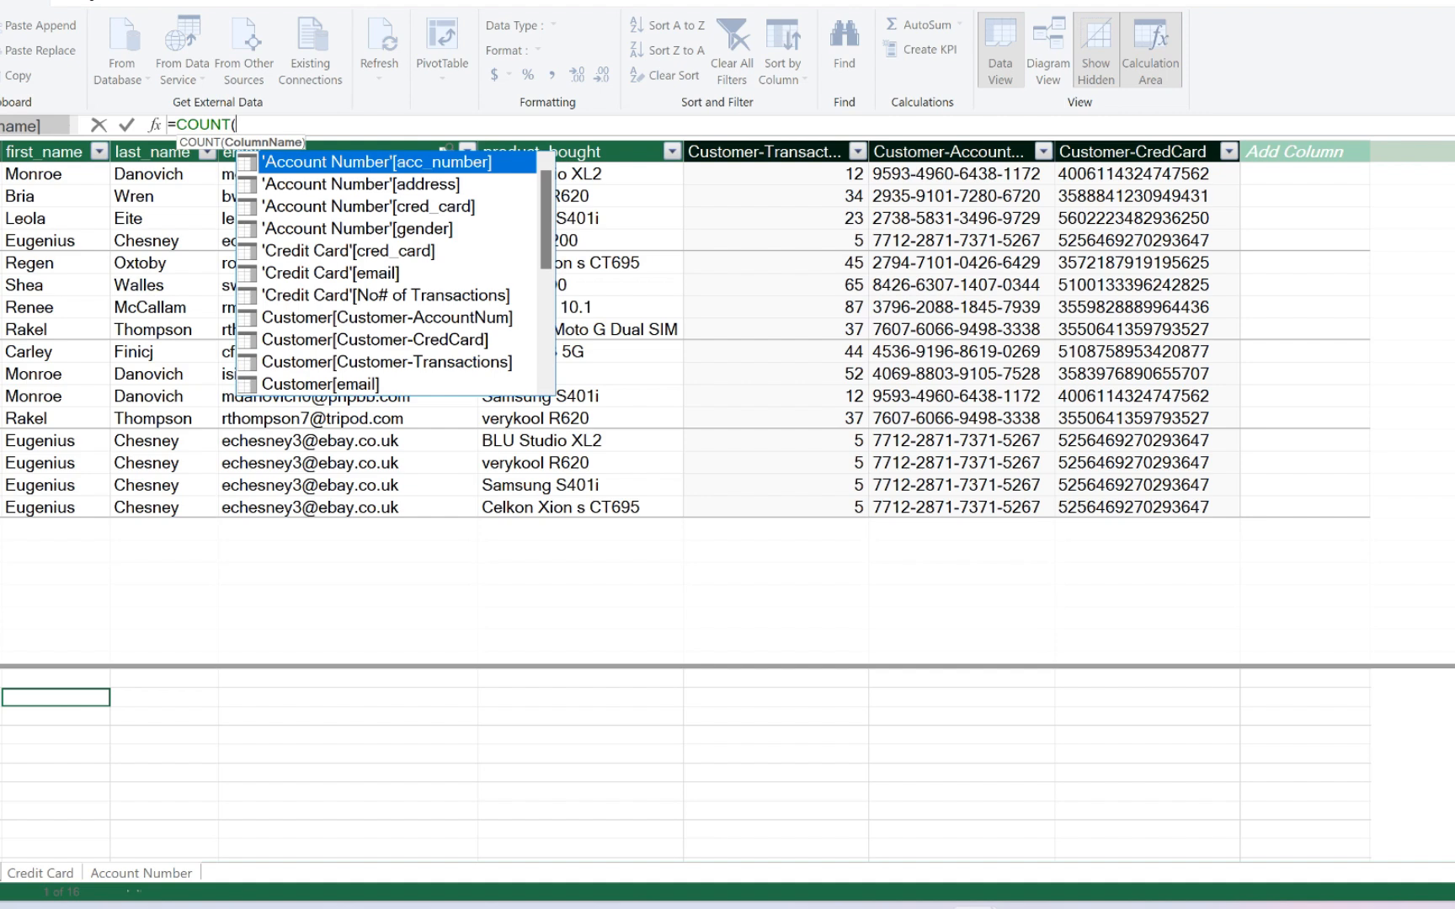
pyautogui.scroll(-2, 387, 274)
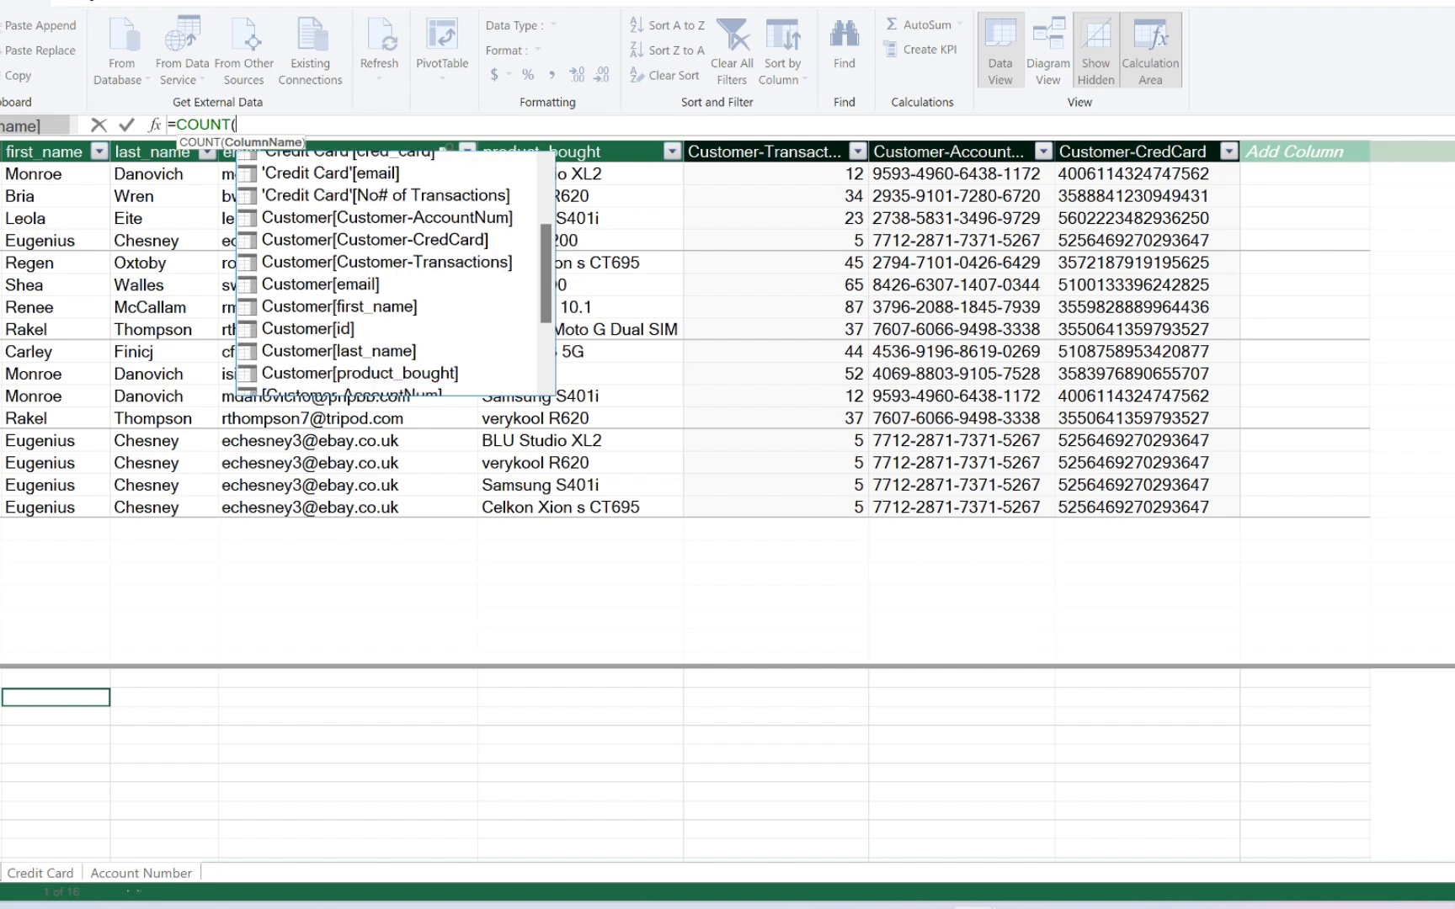
pyautogui.click(361, 341)
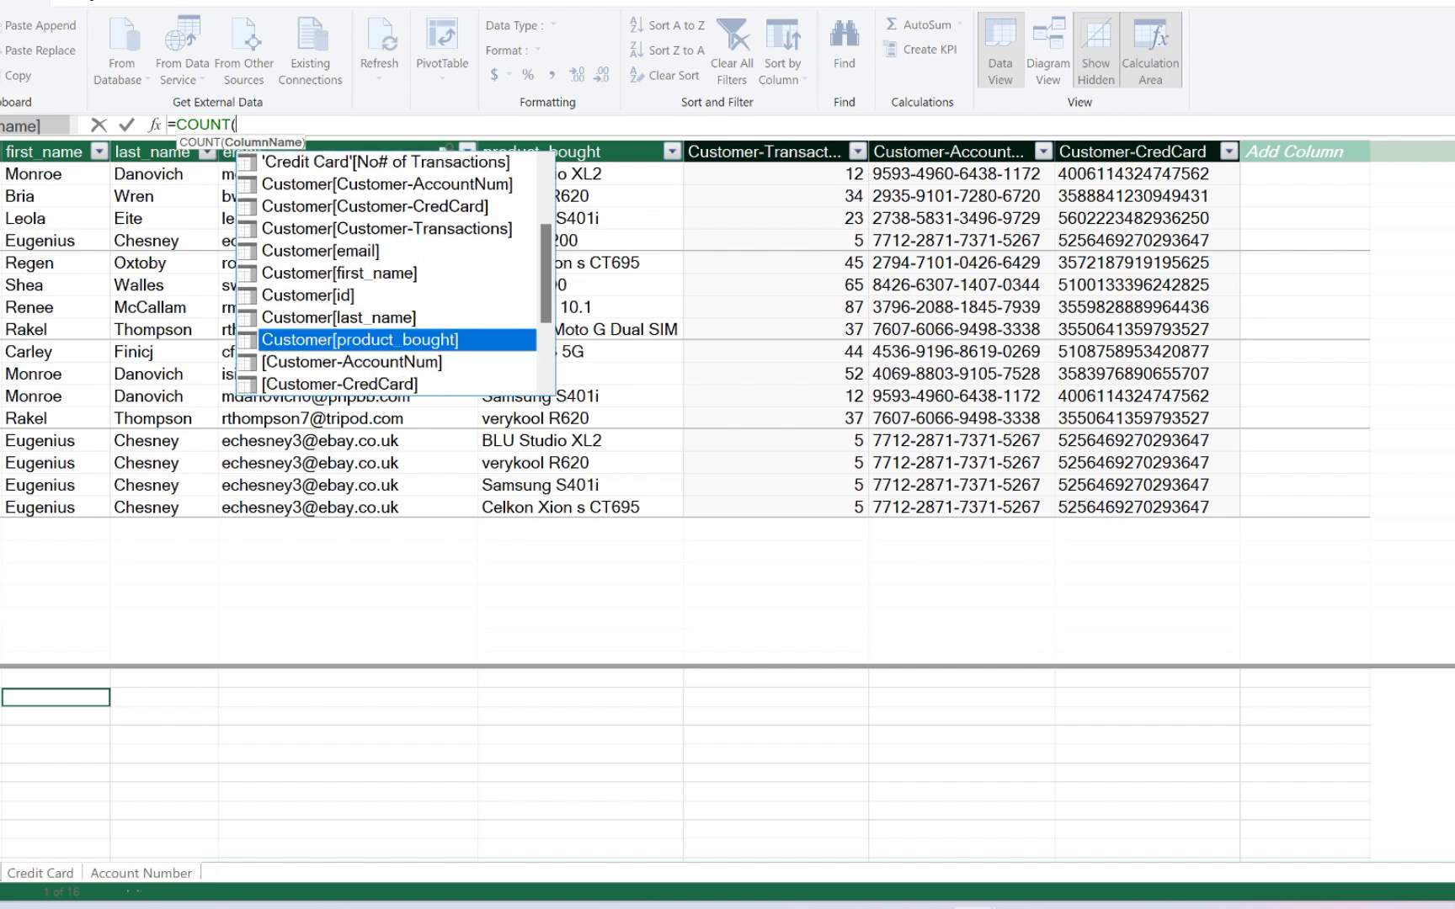
pyautogui.press('Tab')
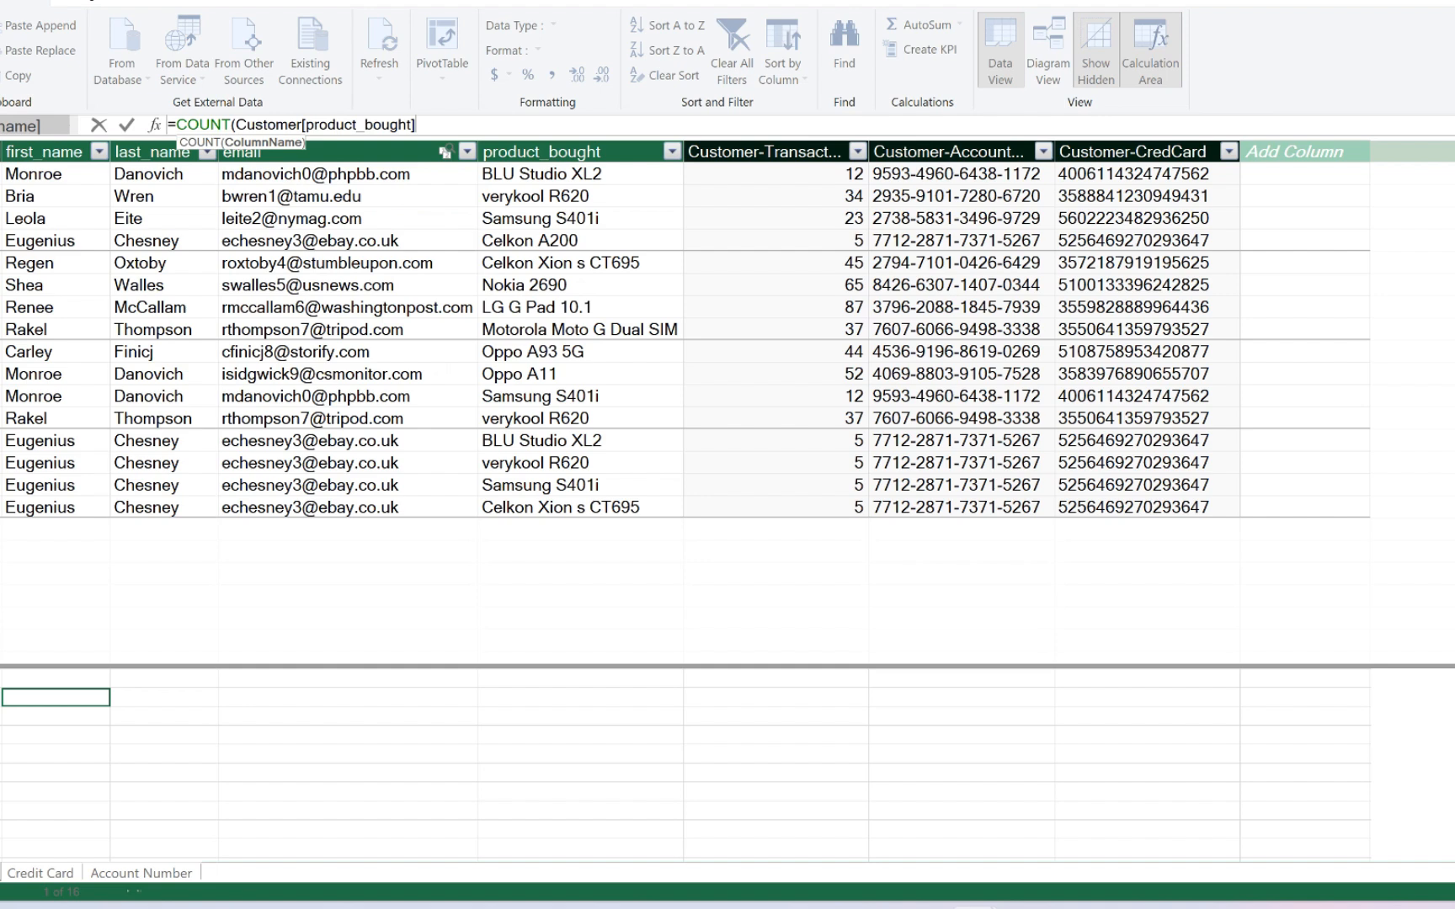
pyautogui.write(')')
pyautogui.press('Return')
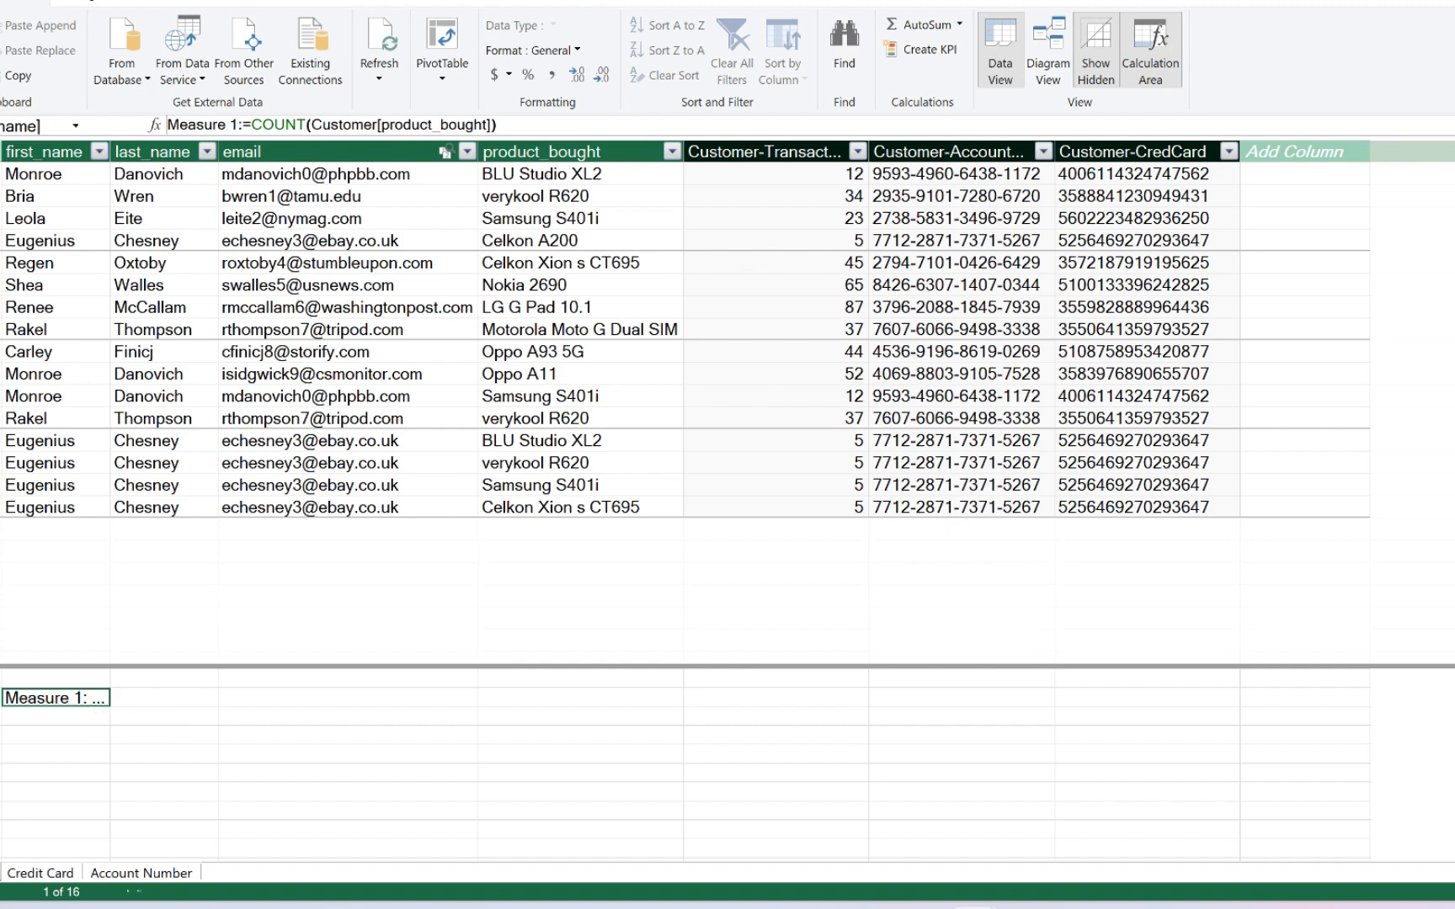
# - Rename the measure below the first_name column as Total Purchased Products
pyautogui.click(239, 126)
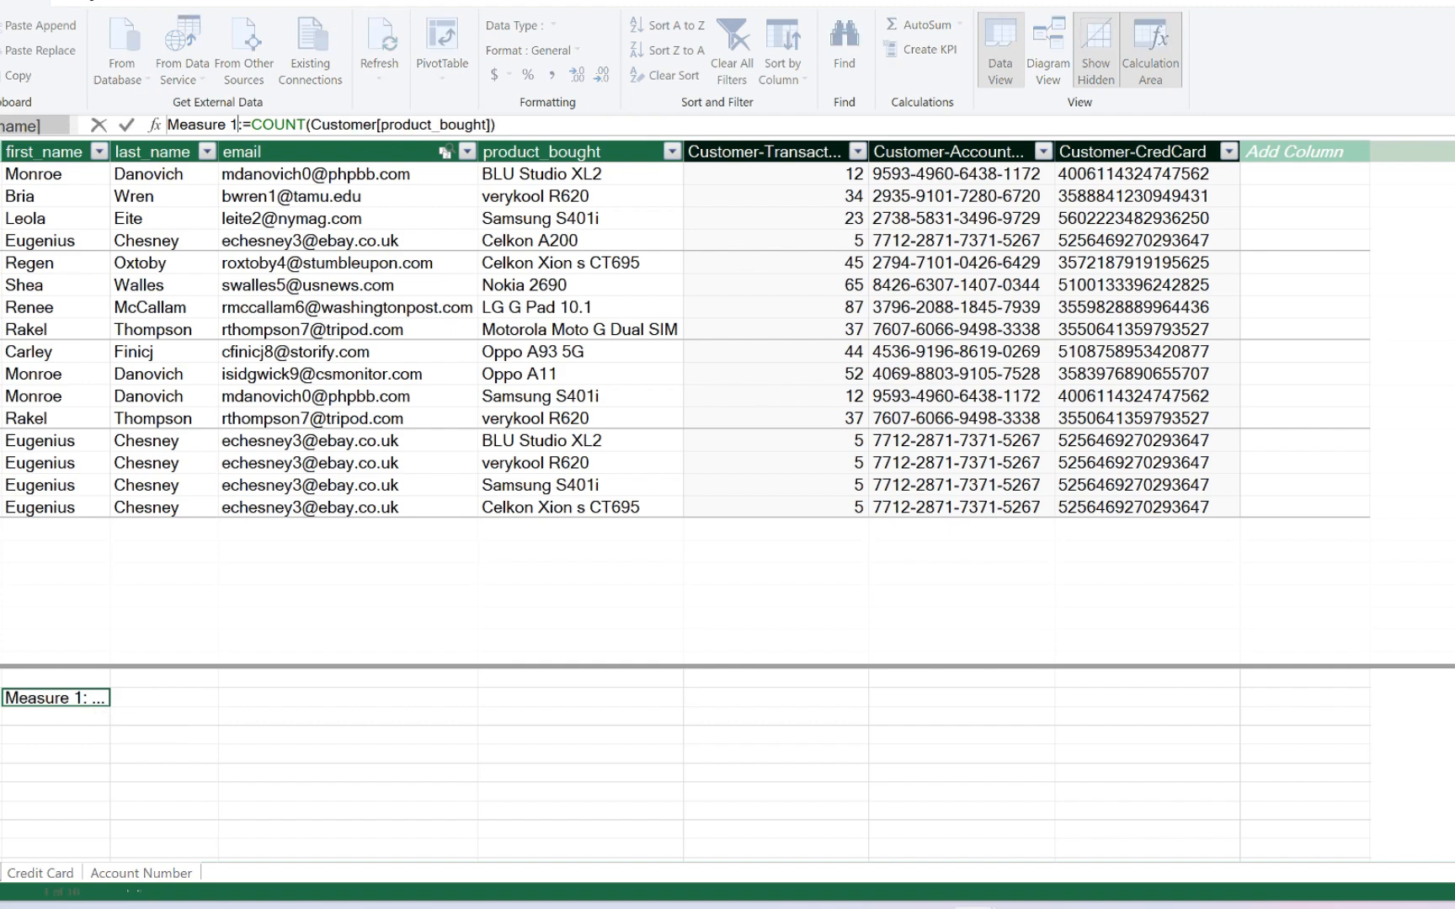
pyautogui.press('BackSpace')
pyautogui.press('BackSpace')
pyautogui.press('BackSpace')
pyautogui.press('BackSpace')
pyautogui.press('BackSpace')
pyautogui.press('BackSpace')
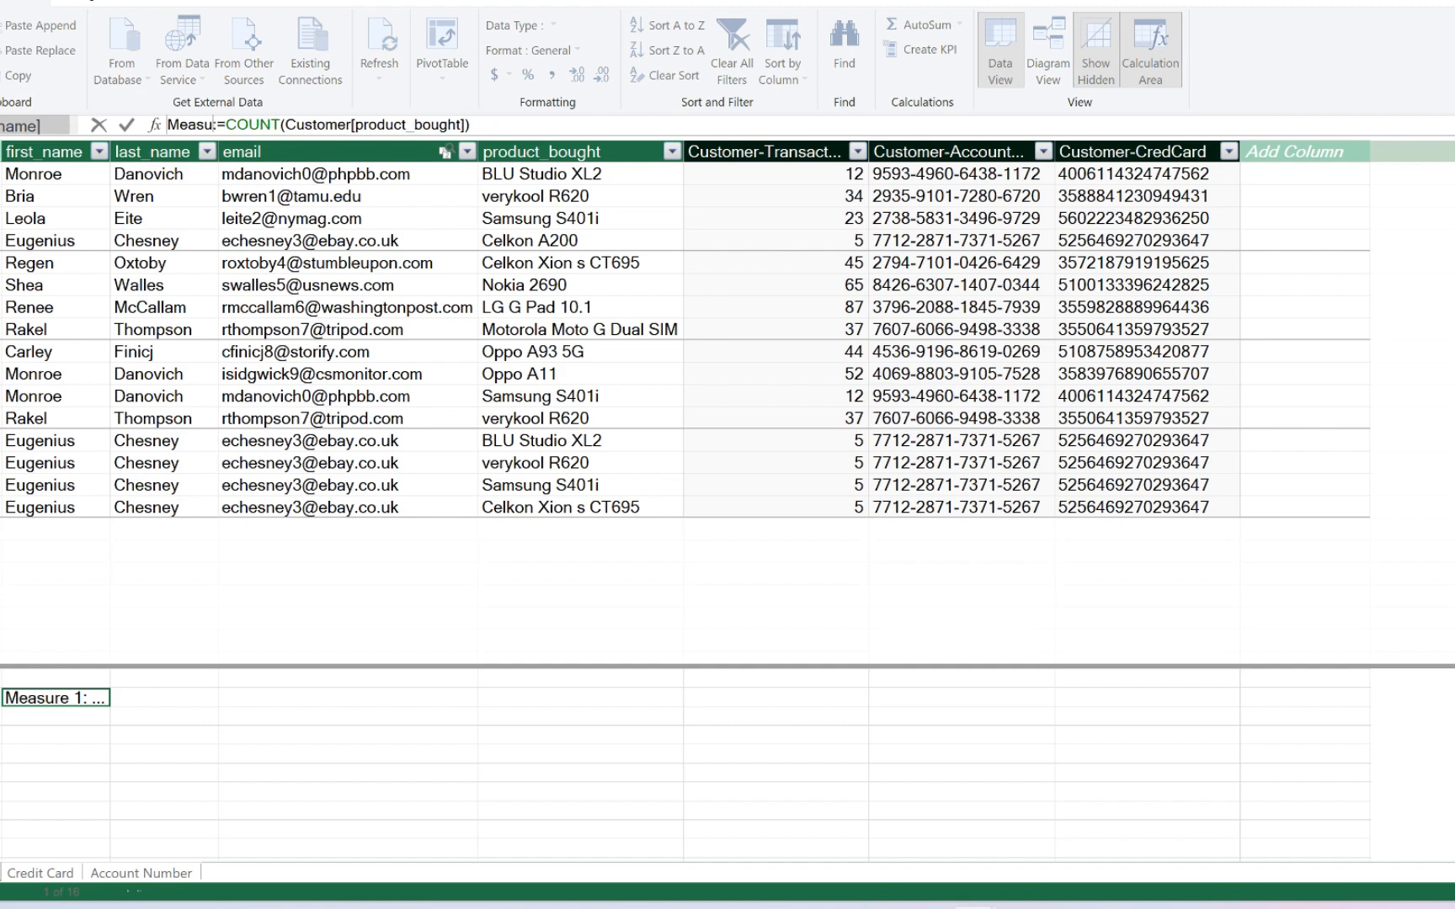
pyautogui.press('BackSpace')
pyautogui.press('BackSpace')
pyautogui.press('BackSpace')
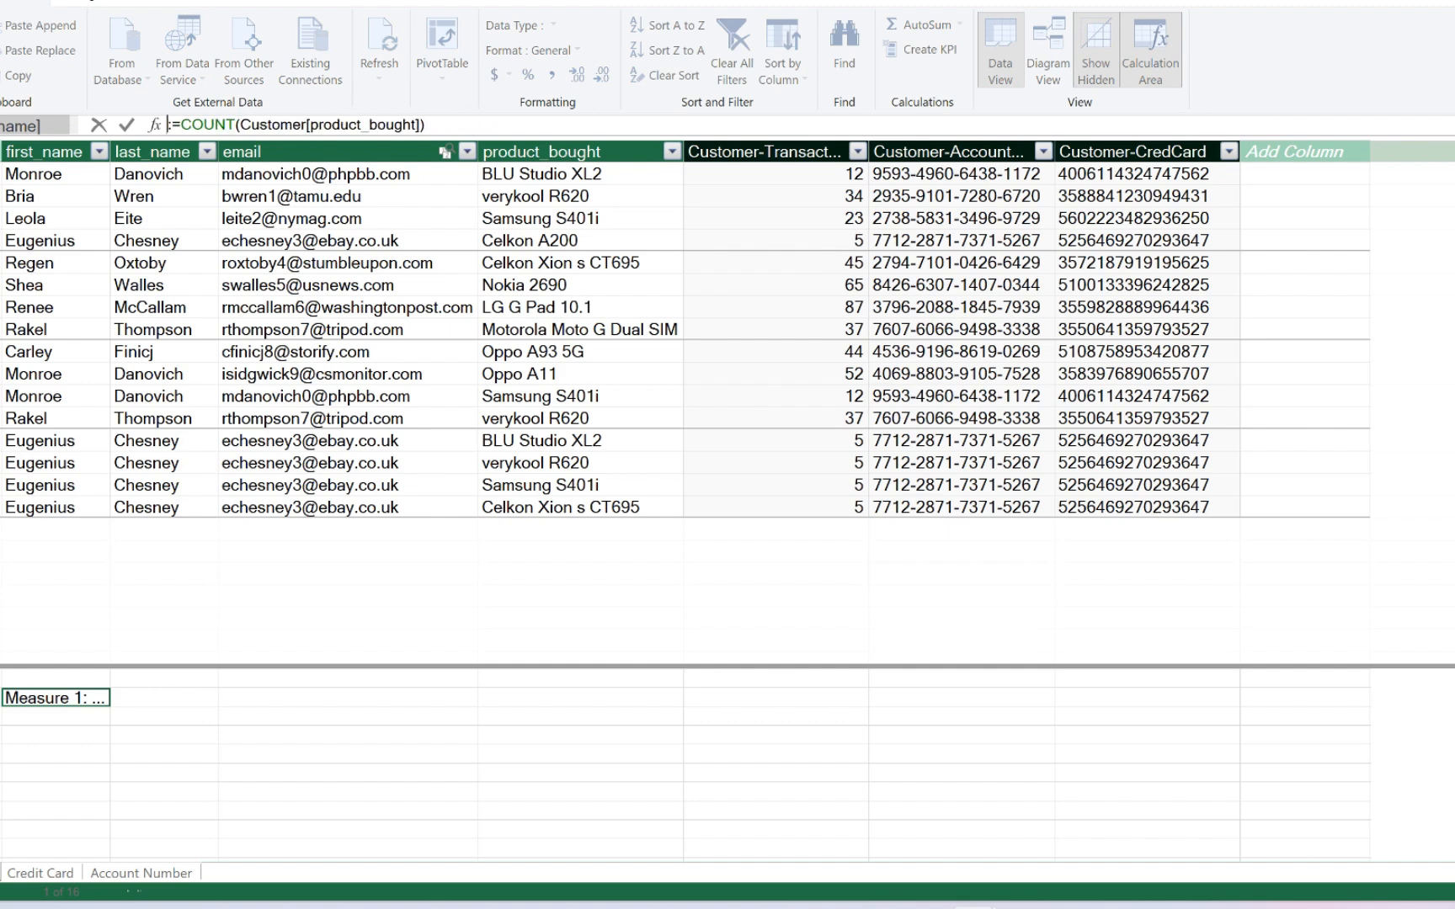
pyautogui.write('Total ')
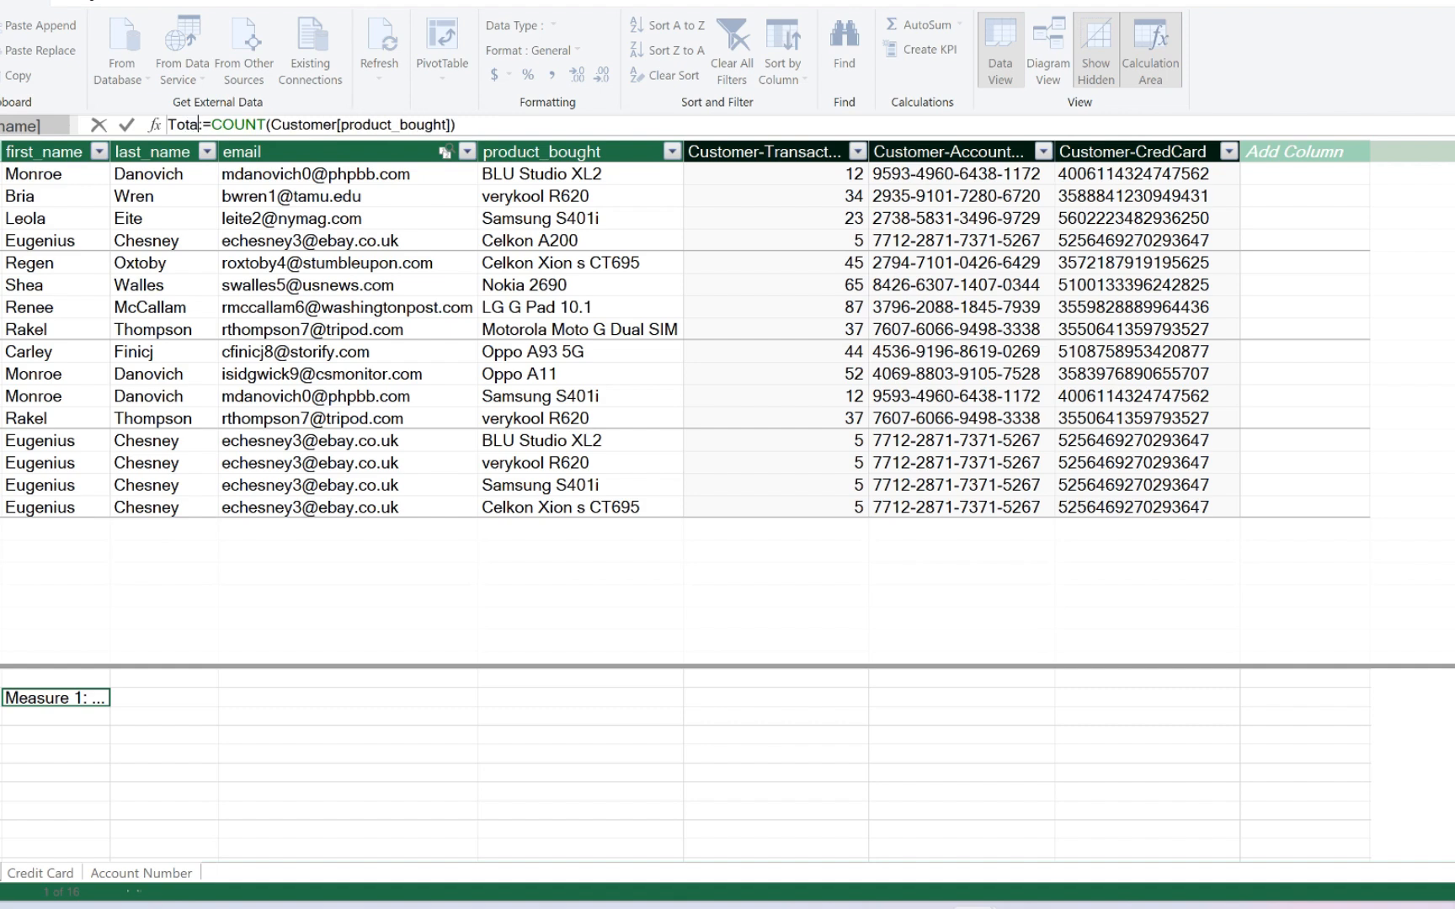
pyautogui.write('Purcha')
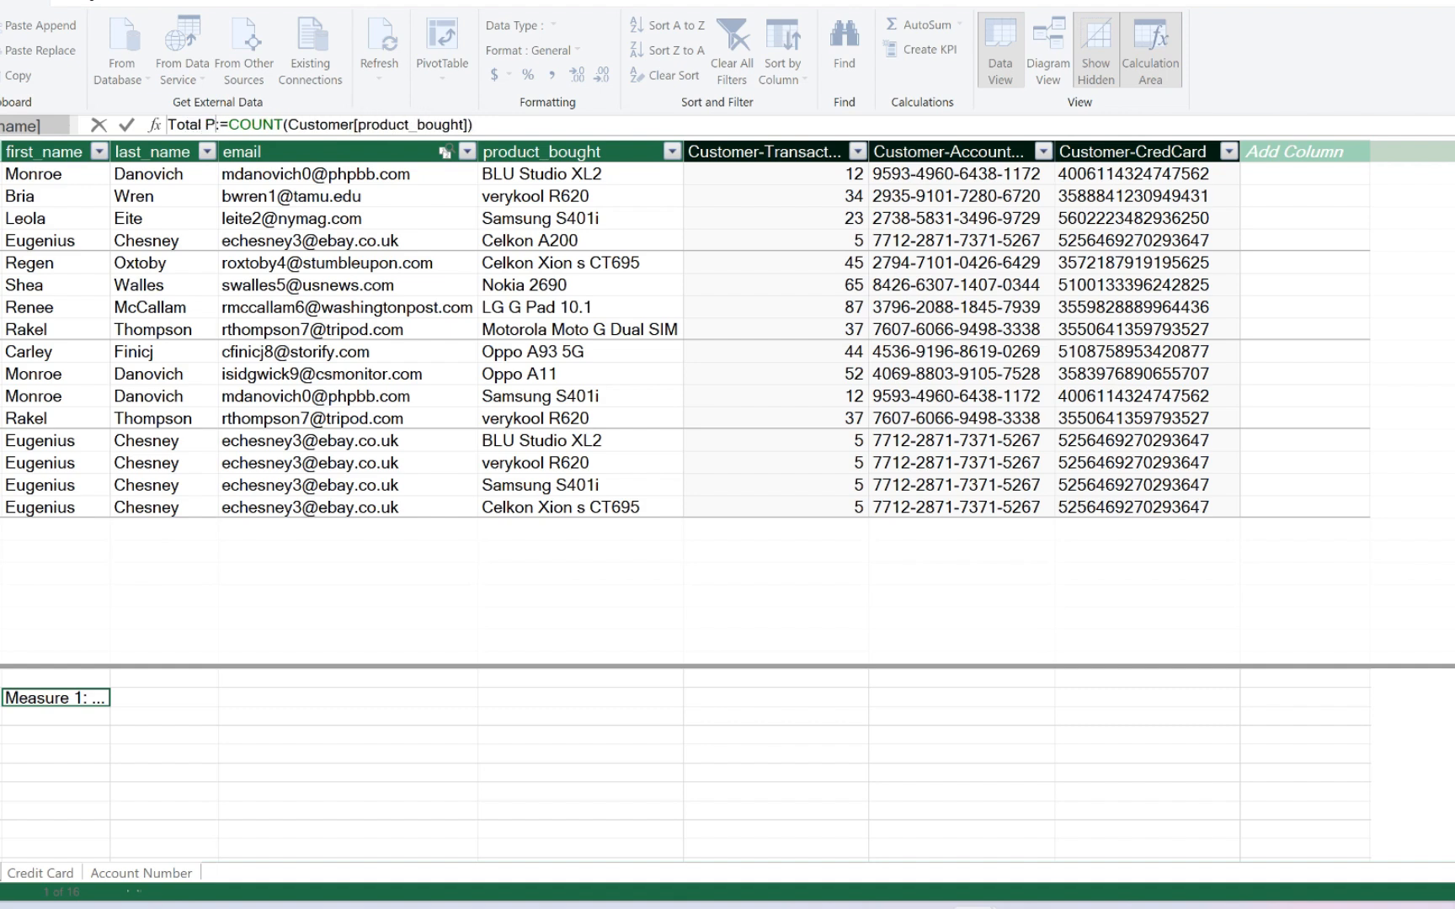
pyautogui.write('sed ')
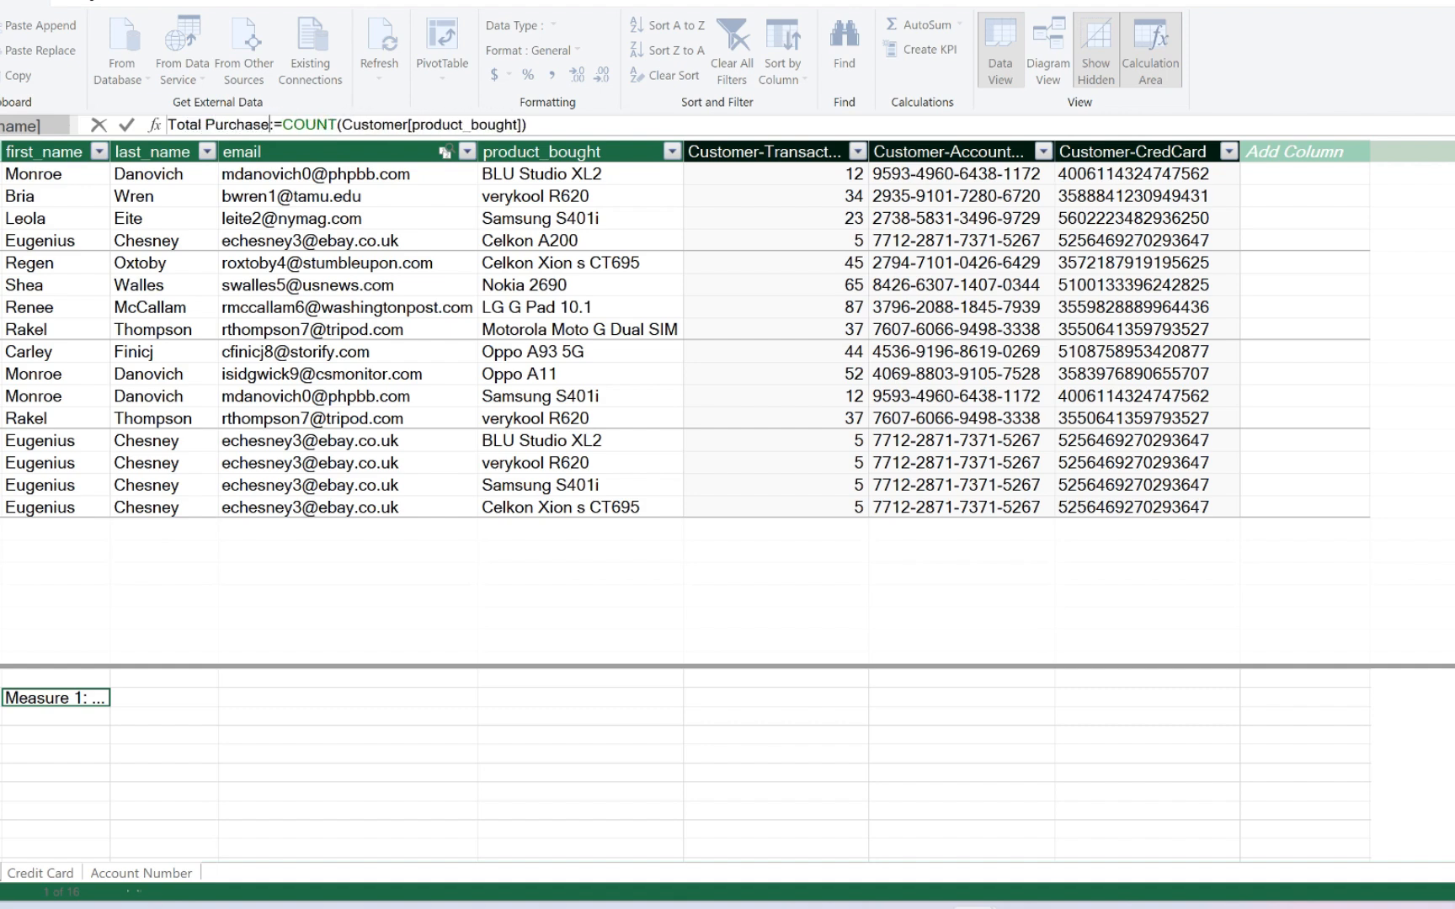
pyautogui.write('Produ')
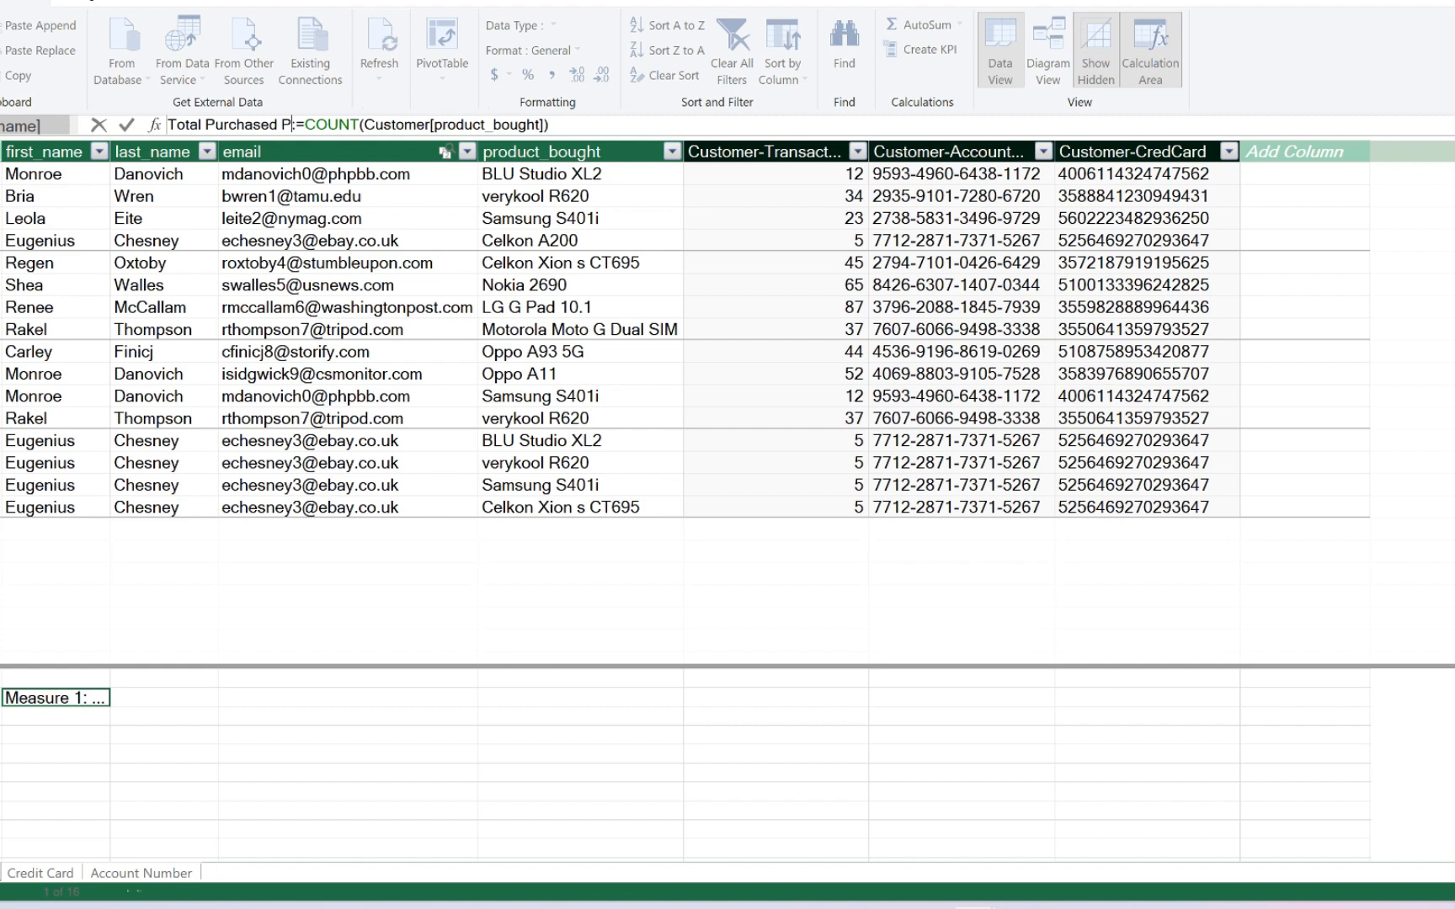
pyautogui.write('cts')
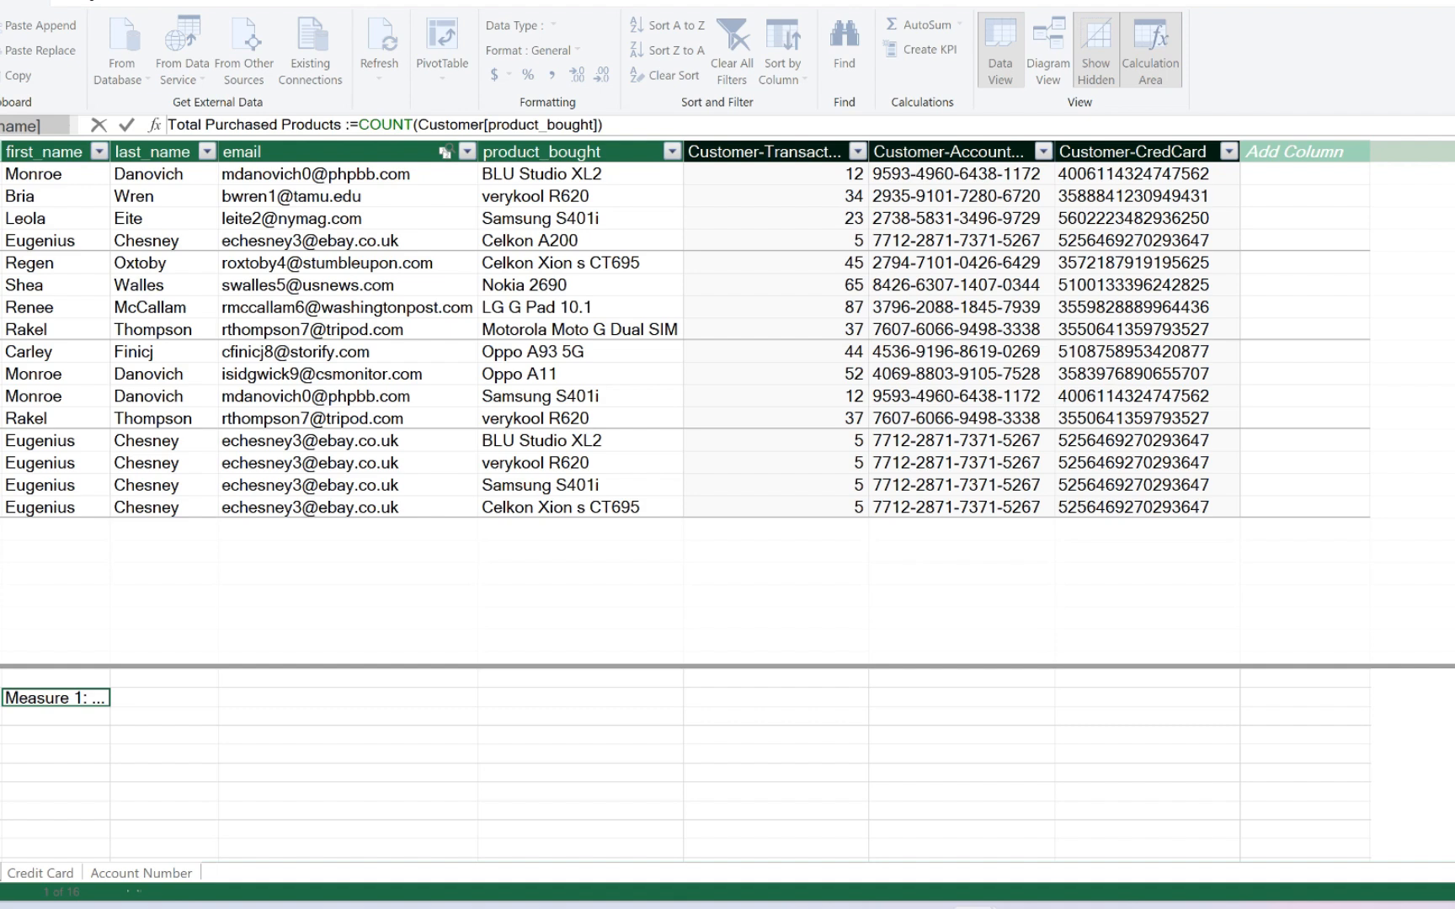
pyautogui.press('Return')
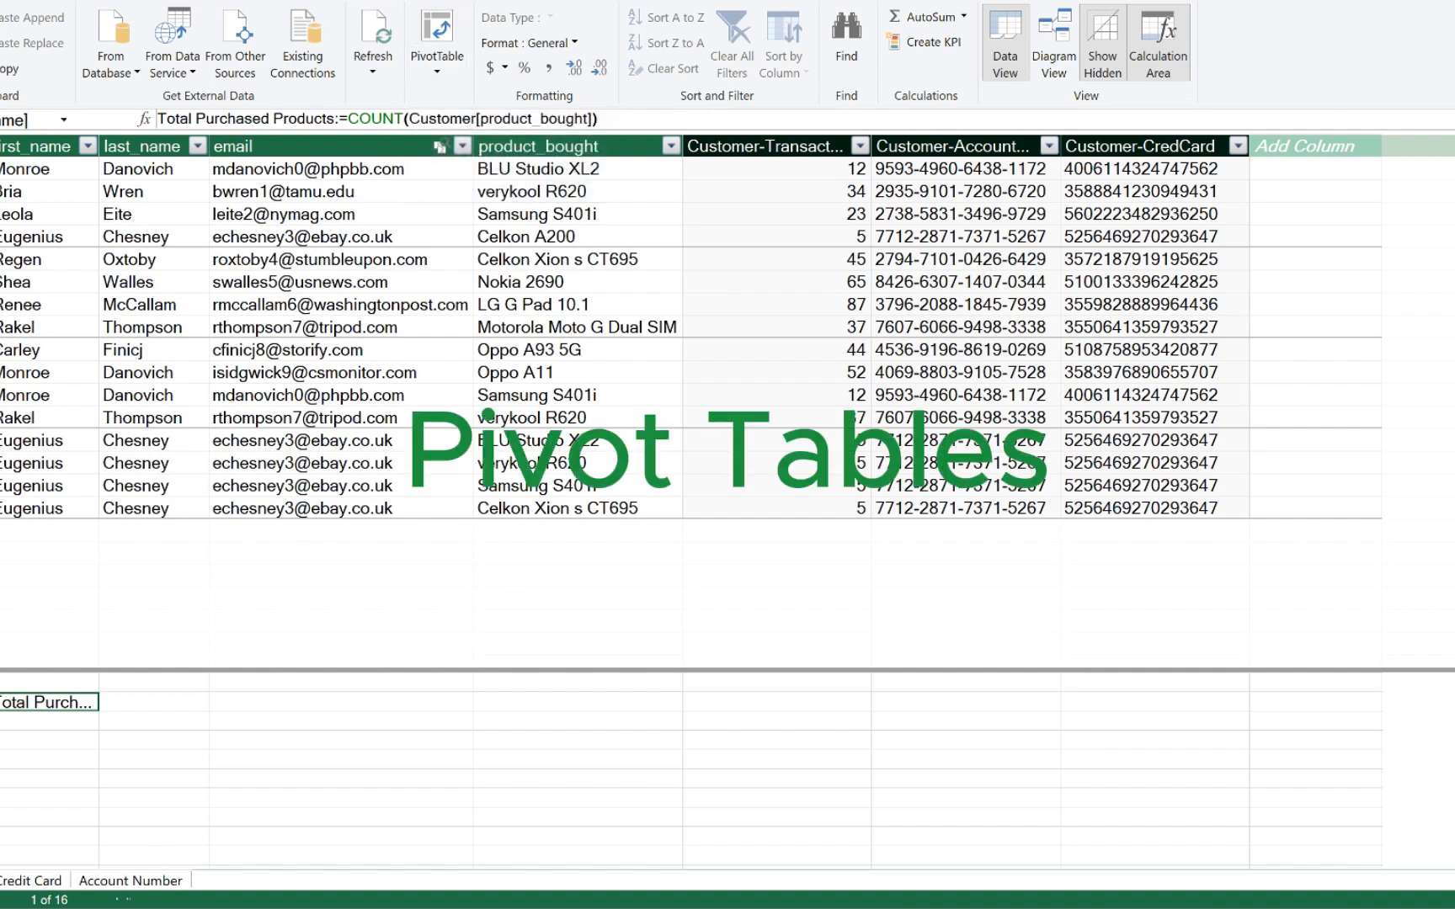
# - Create a PivotTable from the data model on the existing worksheet at 'Sheet1'!$A$1
pyautogui.click(437, 68)
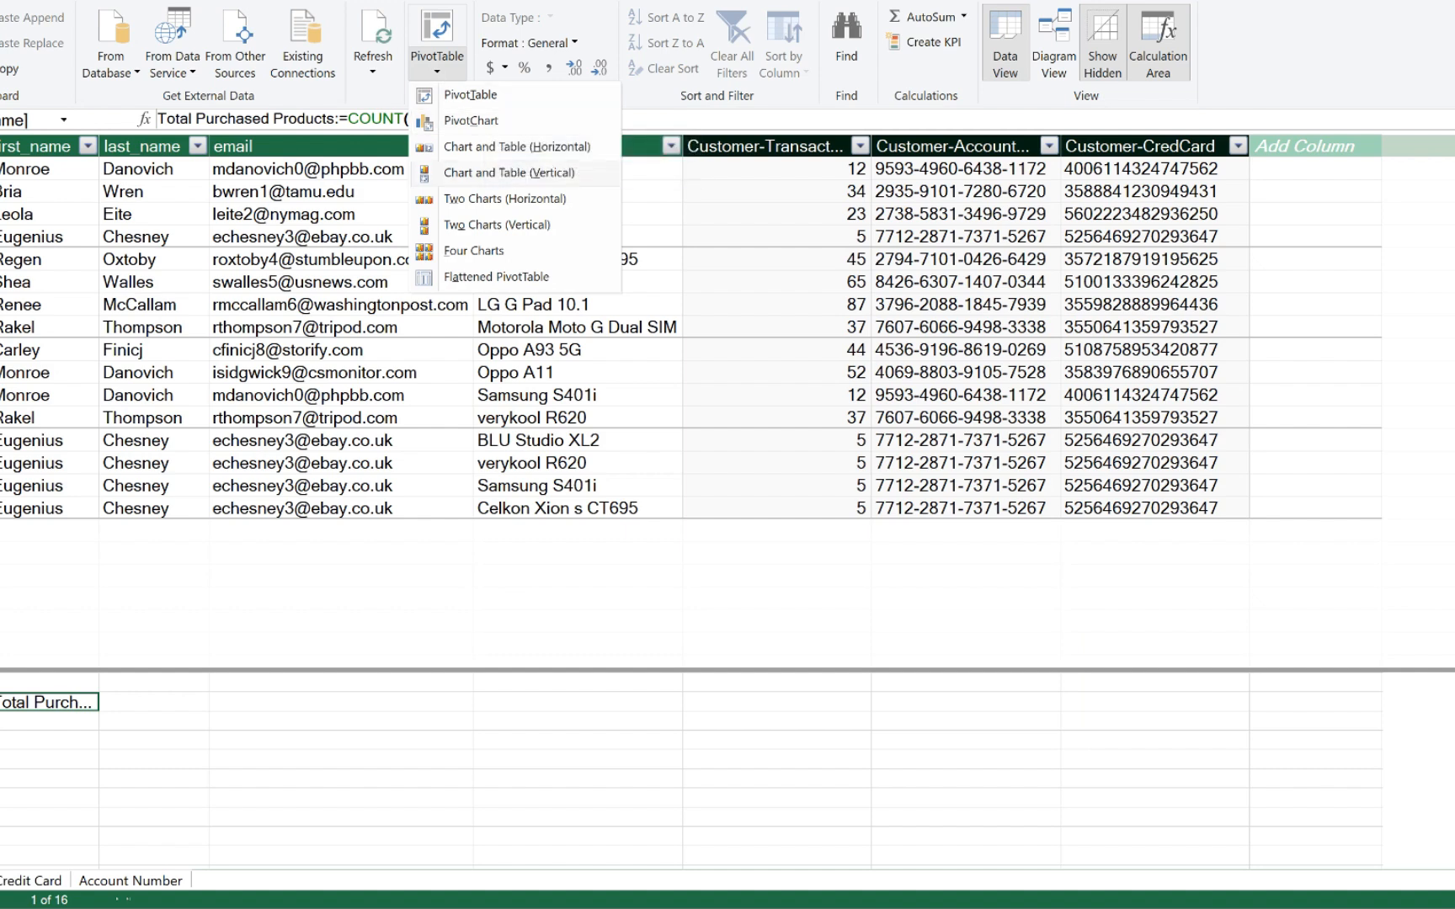
pyautogui.click(470, 95)
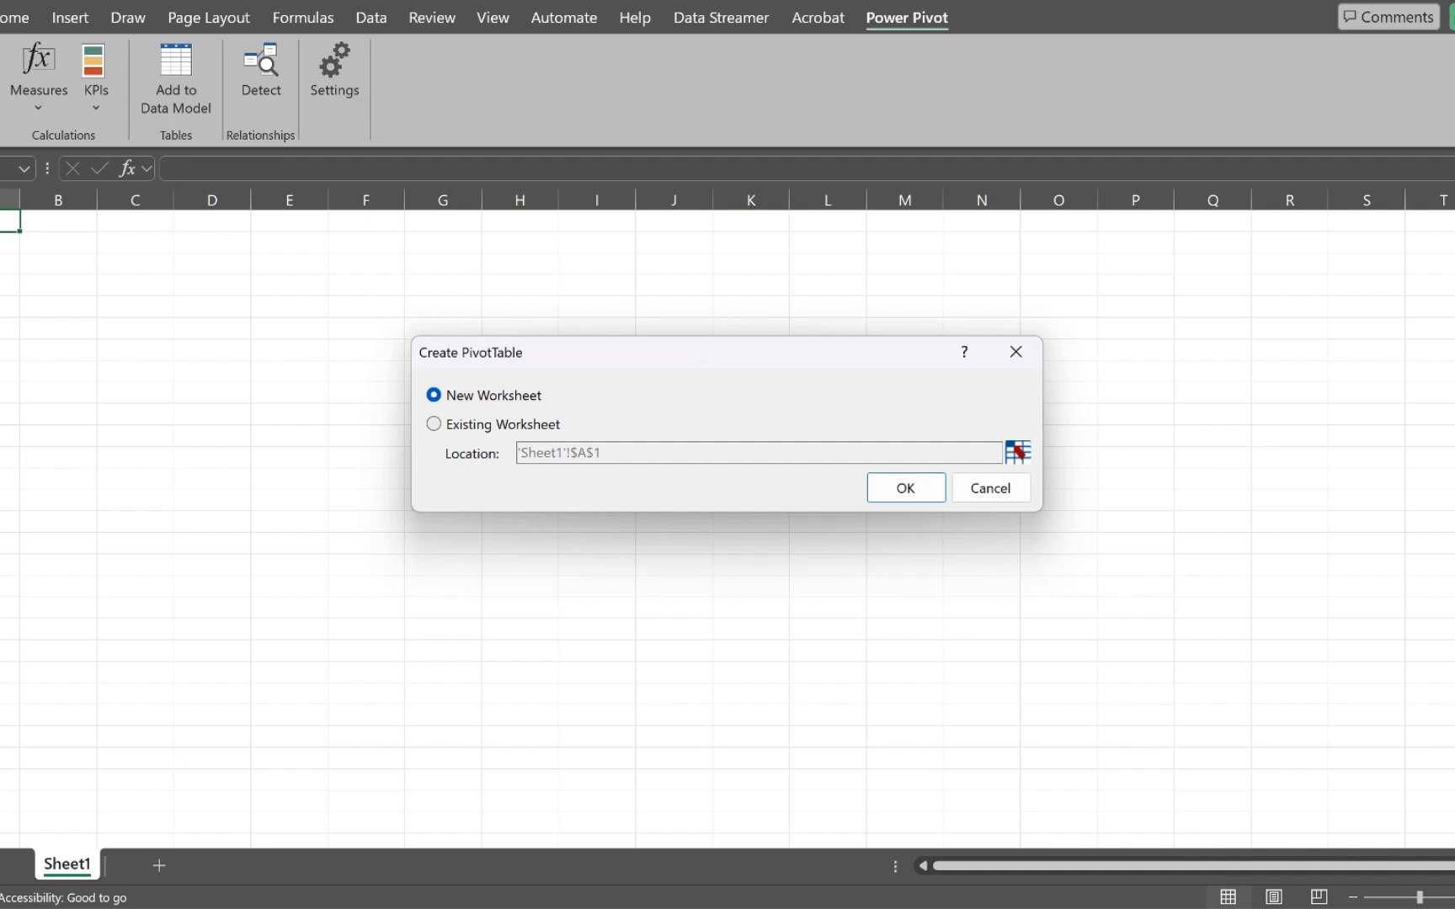
pyautogui.click(434, 425)
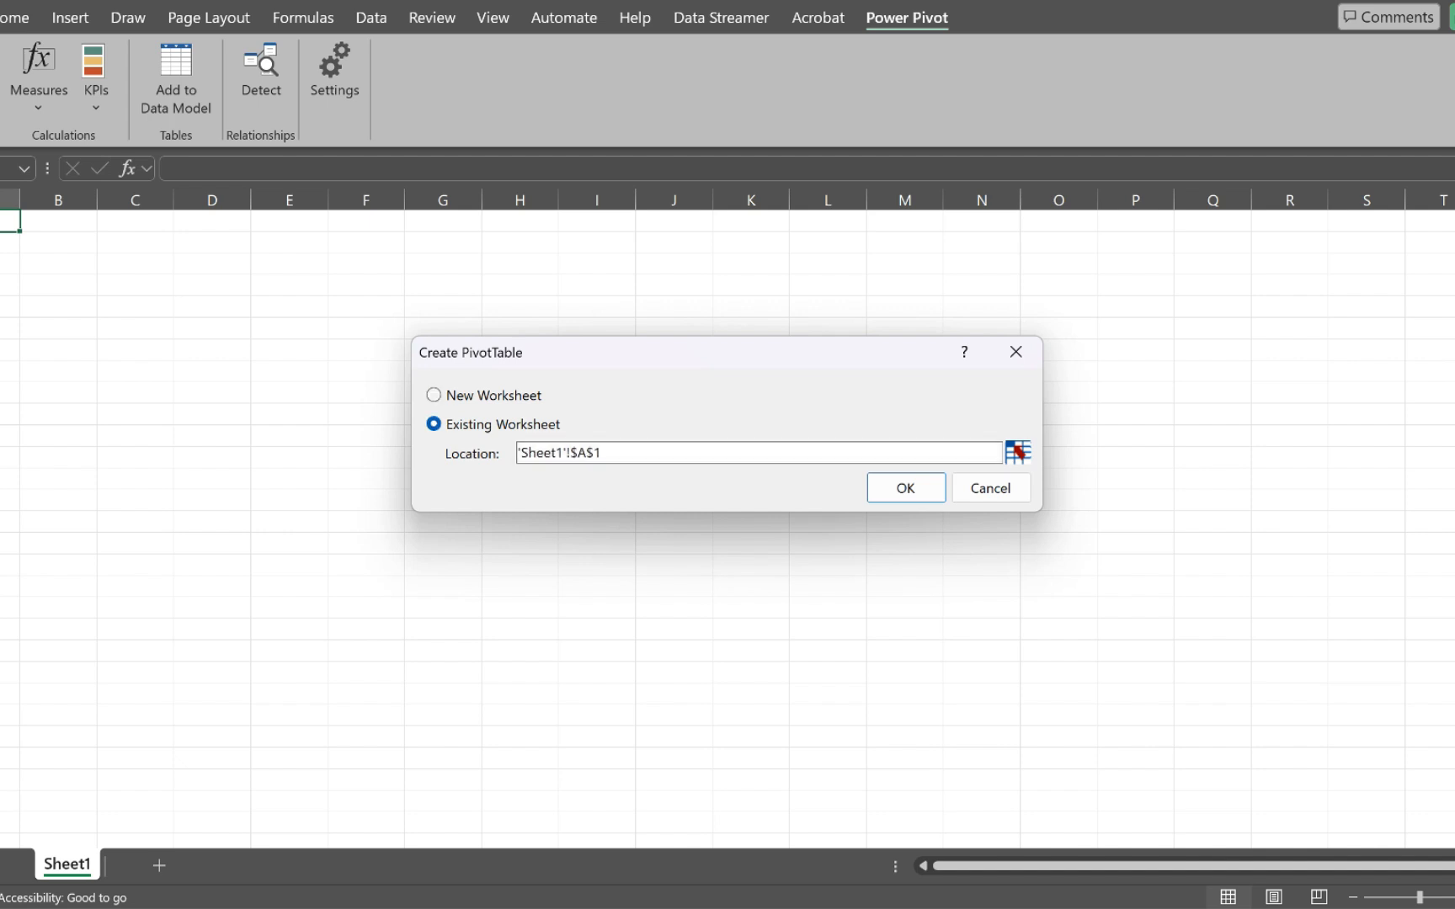
pyautogui.press('Return')
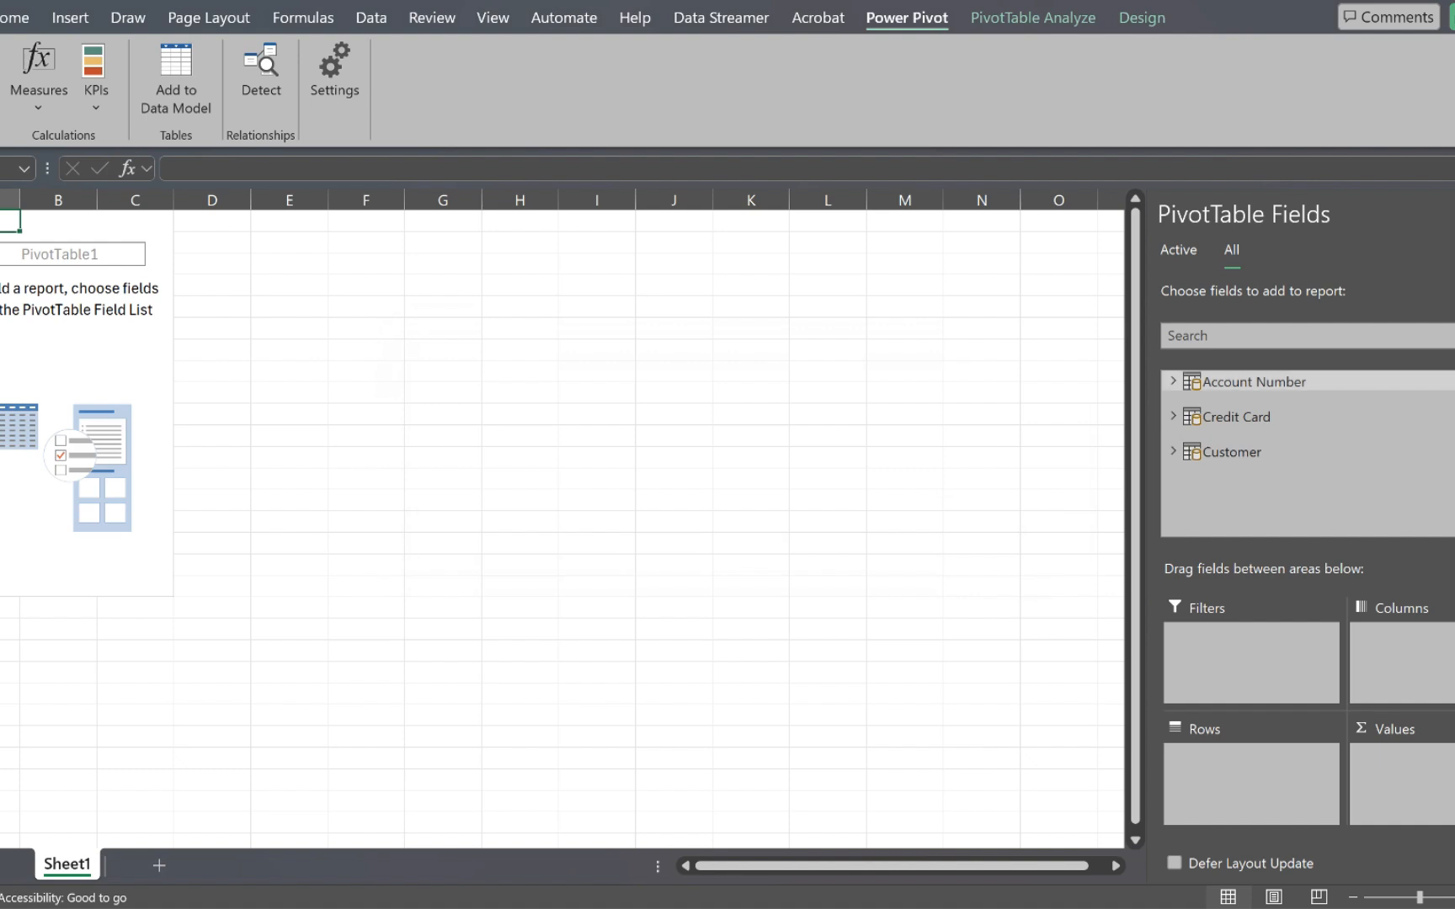
# - Add the Customer table's first_name field as rows and product_bought as a counted value in the PivotTable
pyautogui.click(1254, 382)
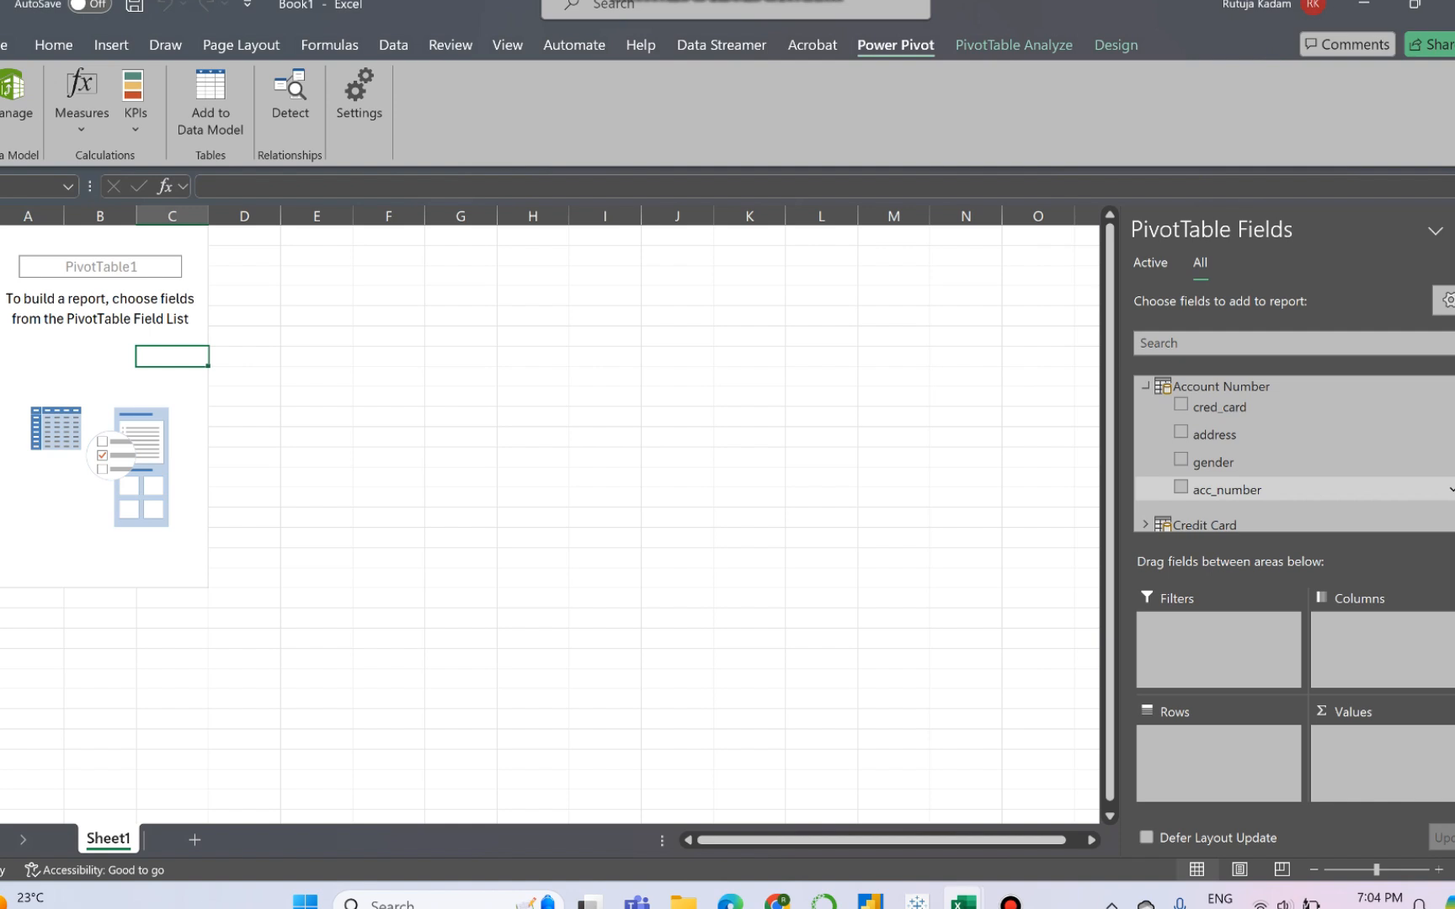
pyautogui.scroll(-1, 1288, 484)
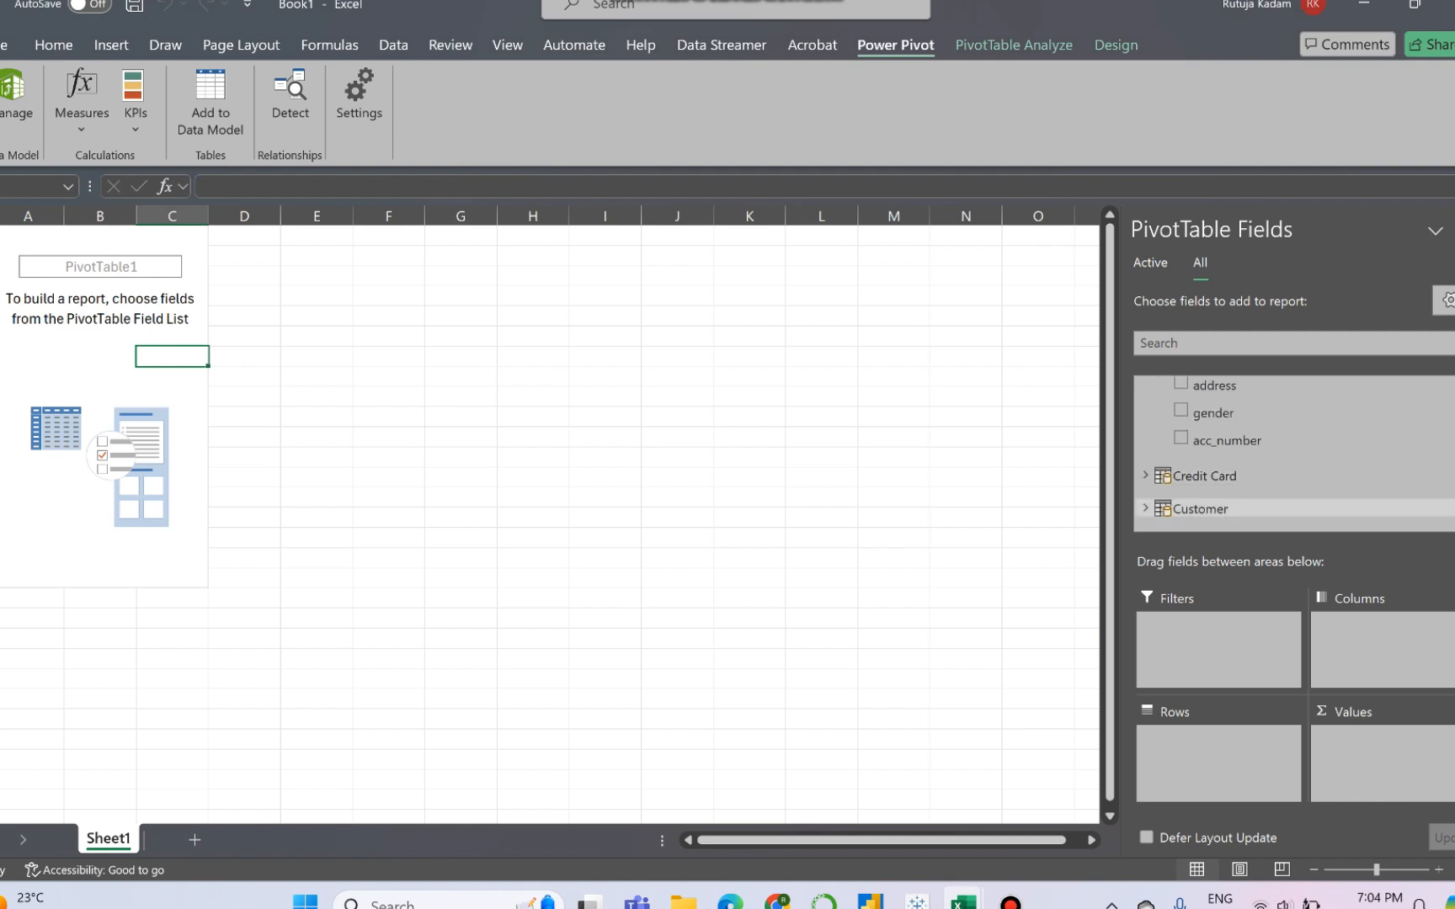
pyautogui.click(1145, 508)
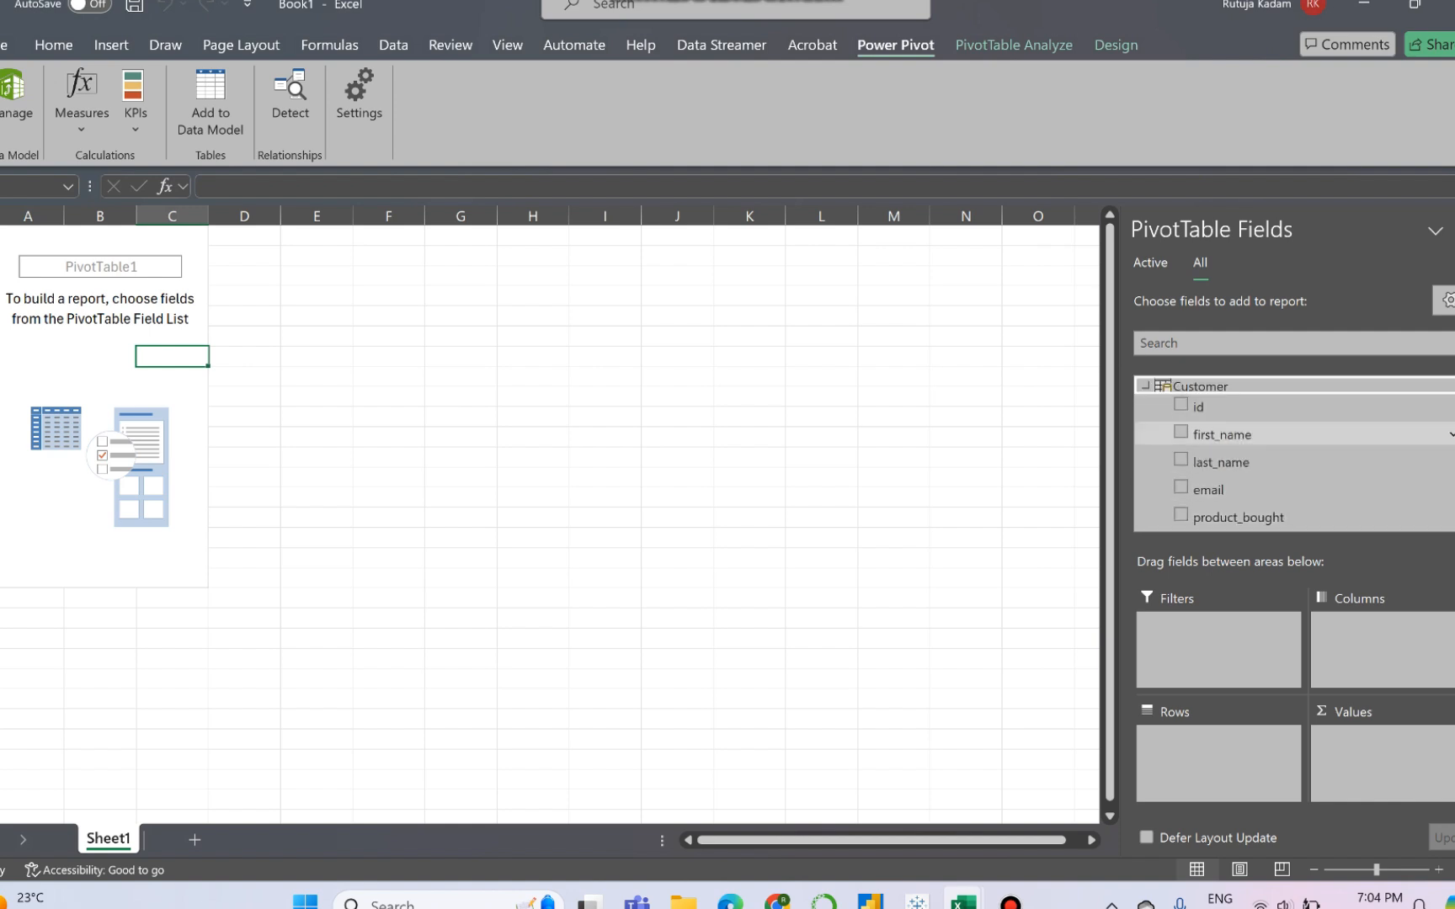
pyautogui.click(1181, 433)
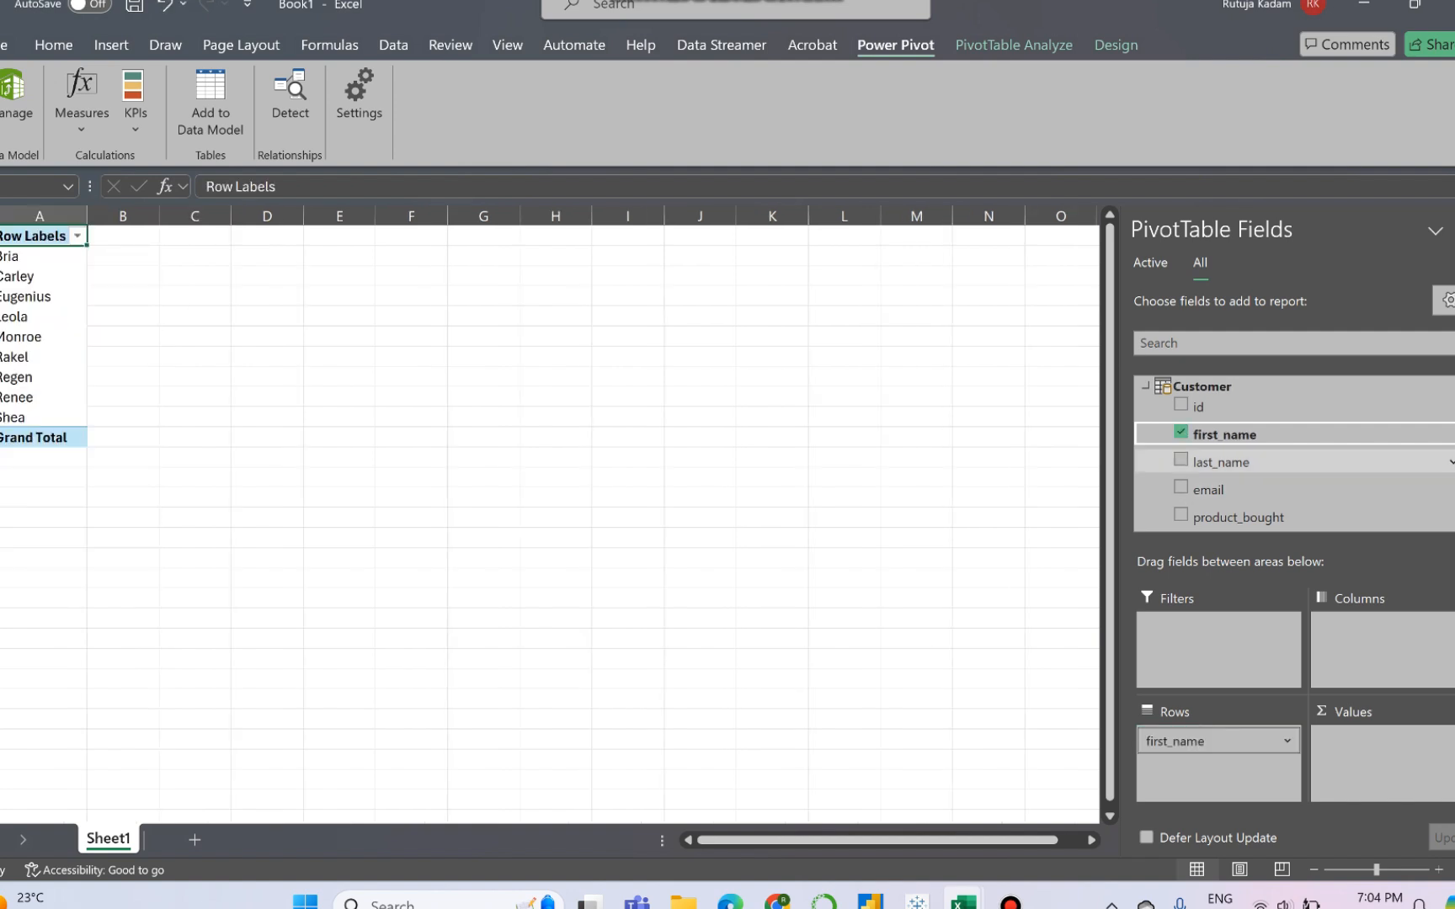
pyautogui.scroll(-2, 1289, 470)
pyautogui.scroll(2, 1288, 468)
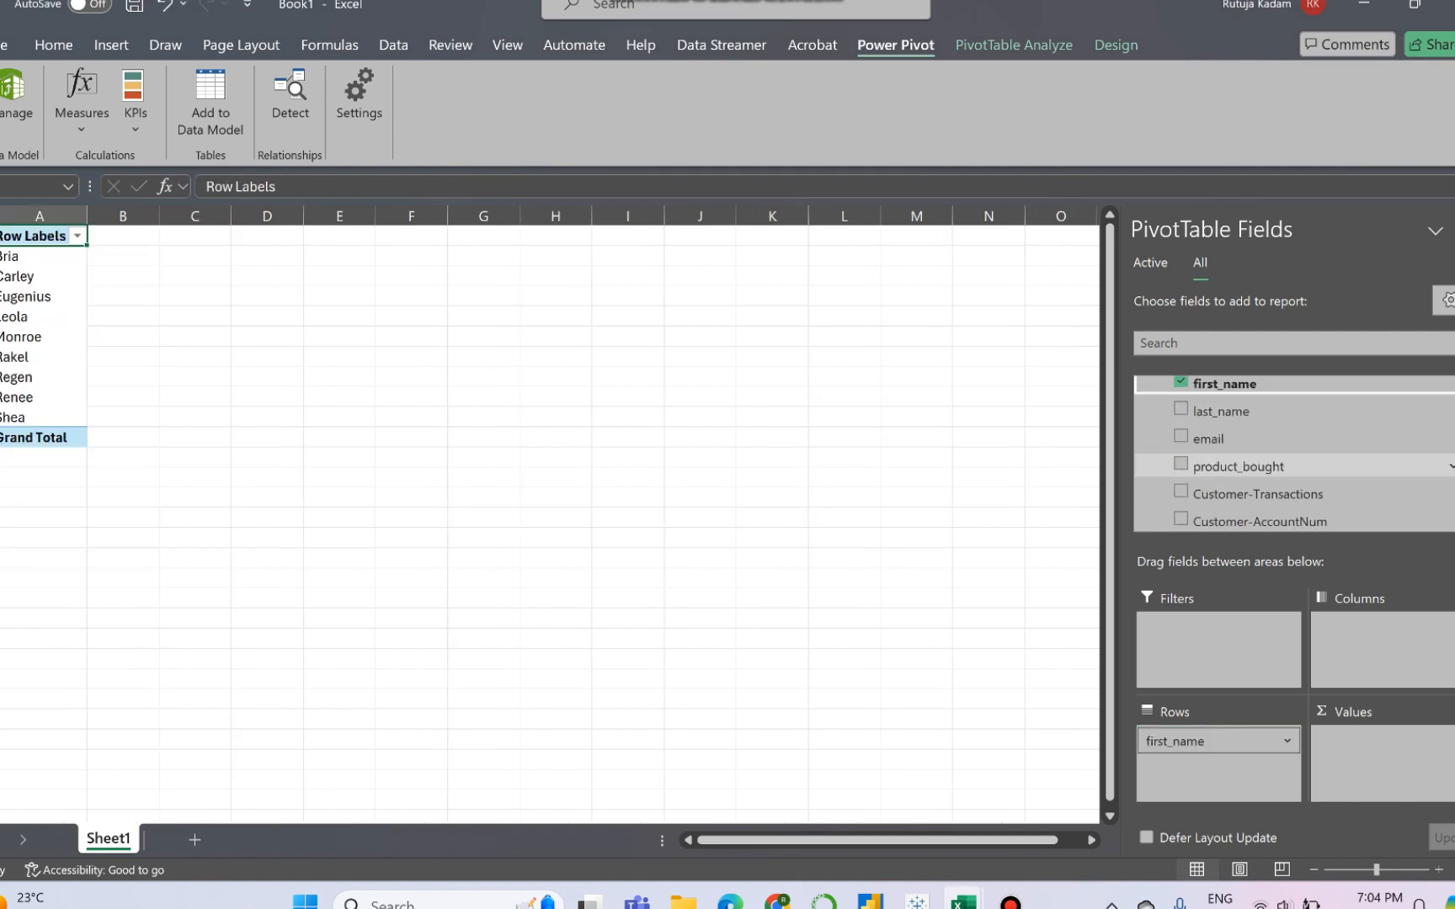
pyautogui.click(1180, 464)
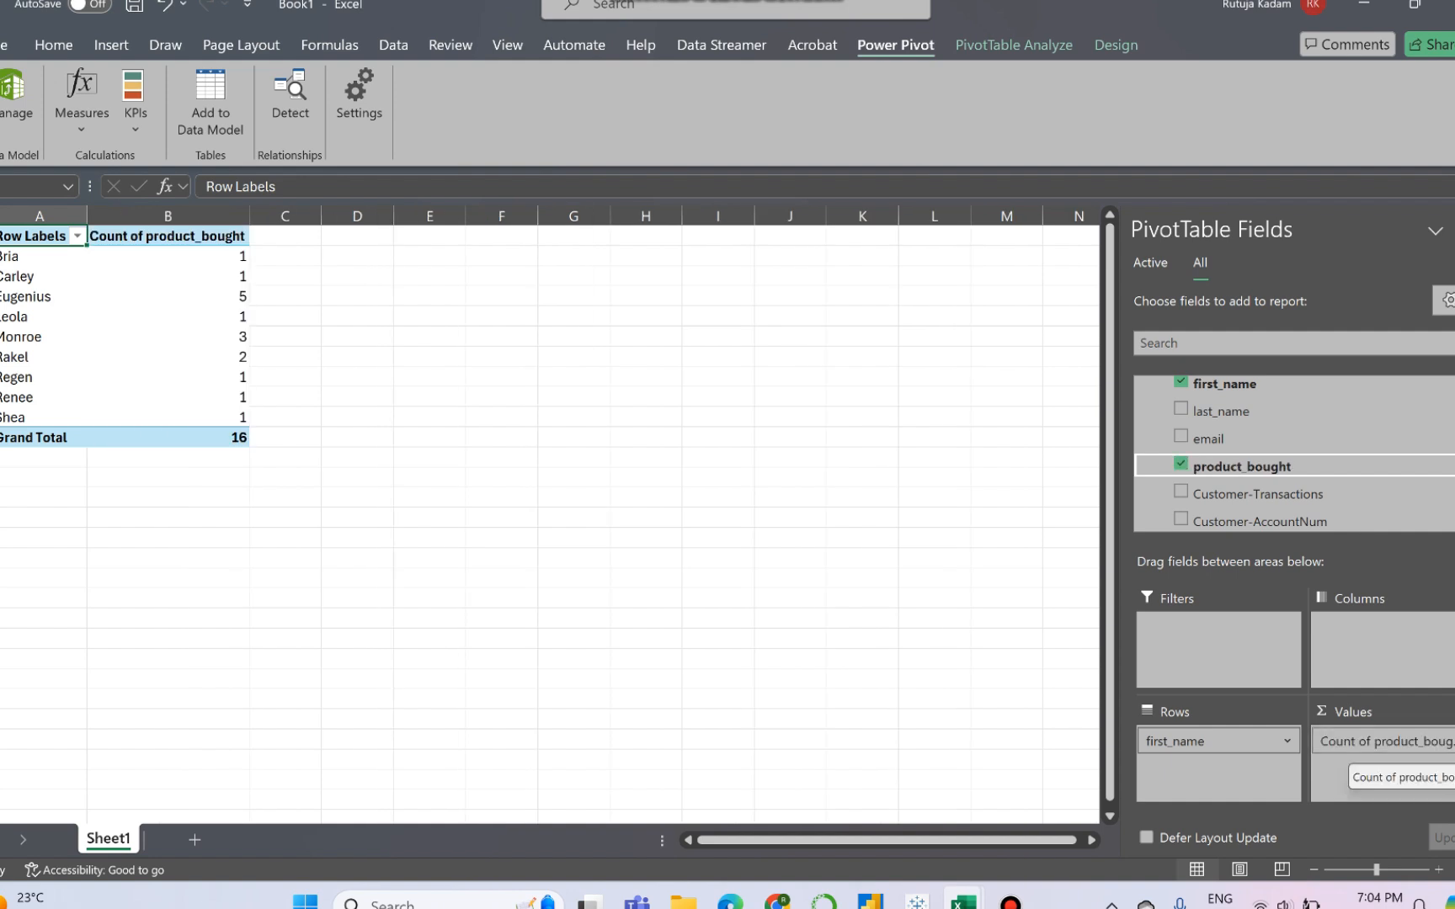
# - View the value field settings of Count of product_bought and close them without changes
pyautogui.click(1385, 741)
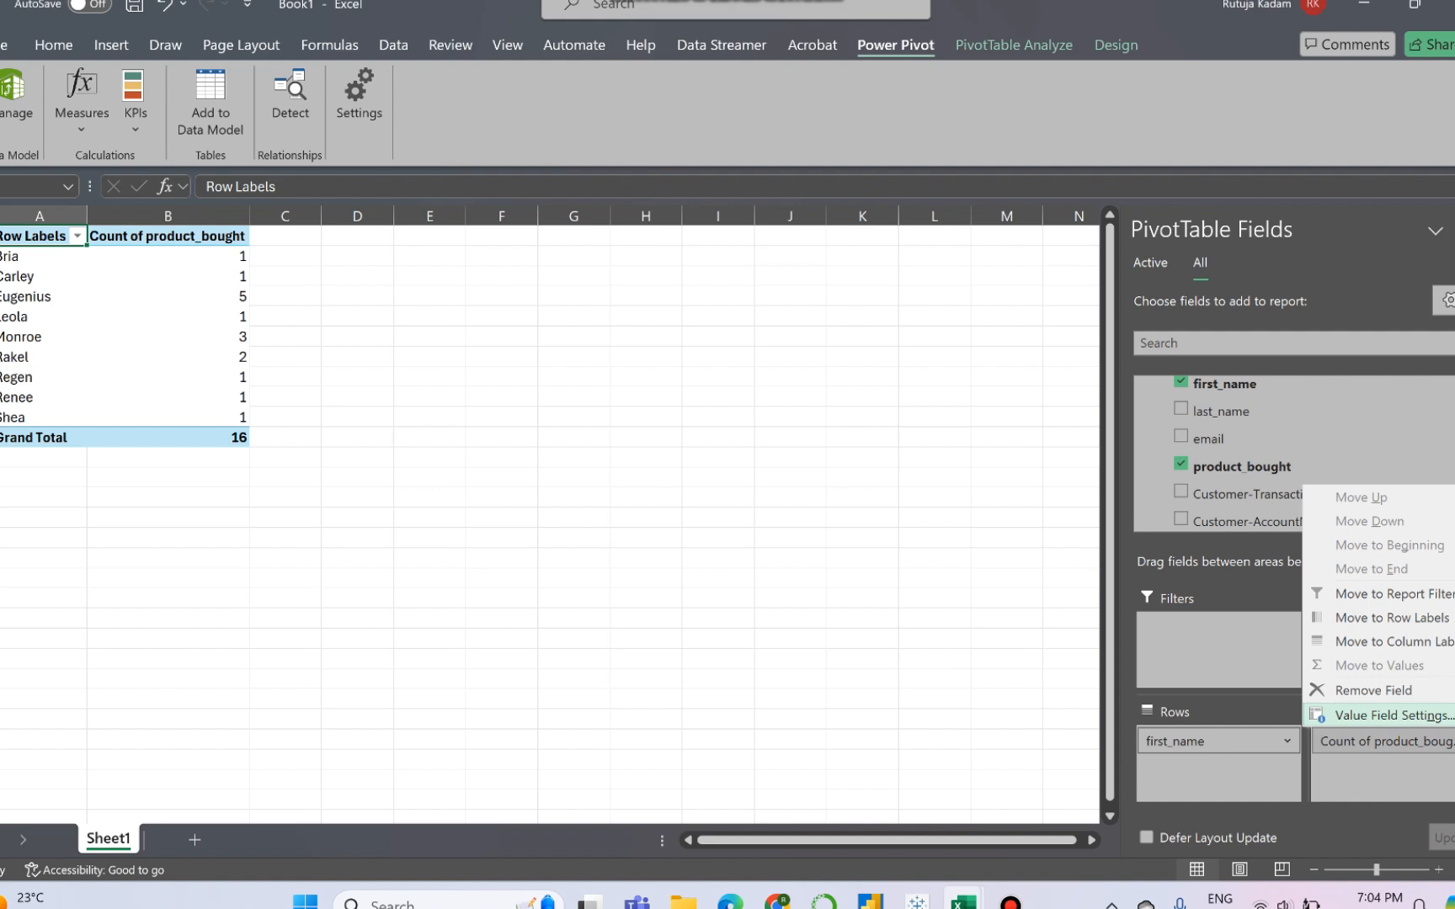
pyautogui.click(1394, 715)
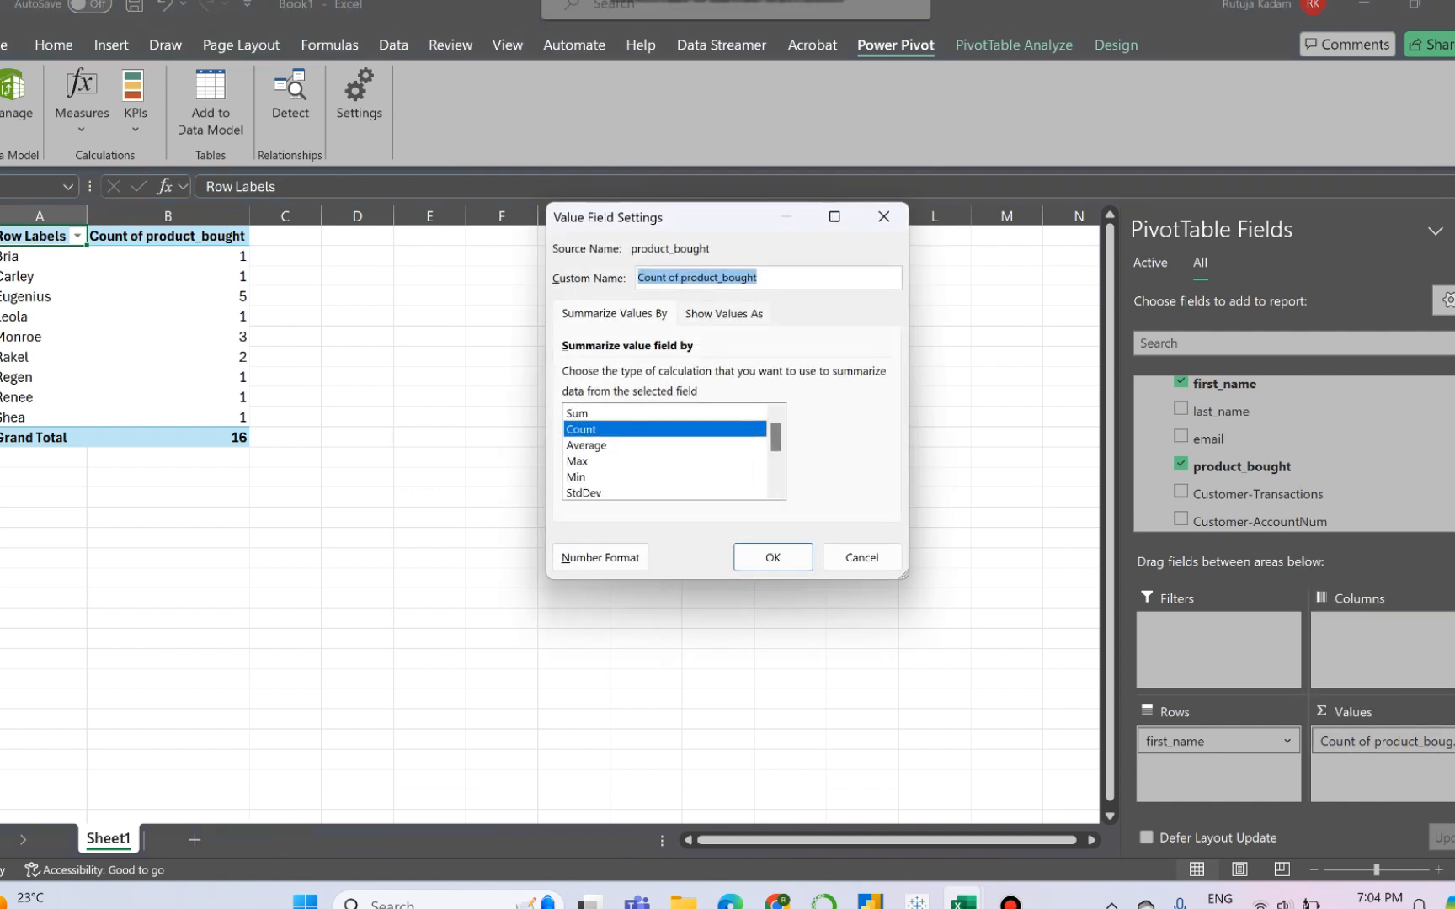
pyautogui.click(883, 216)
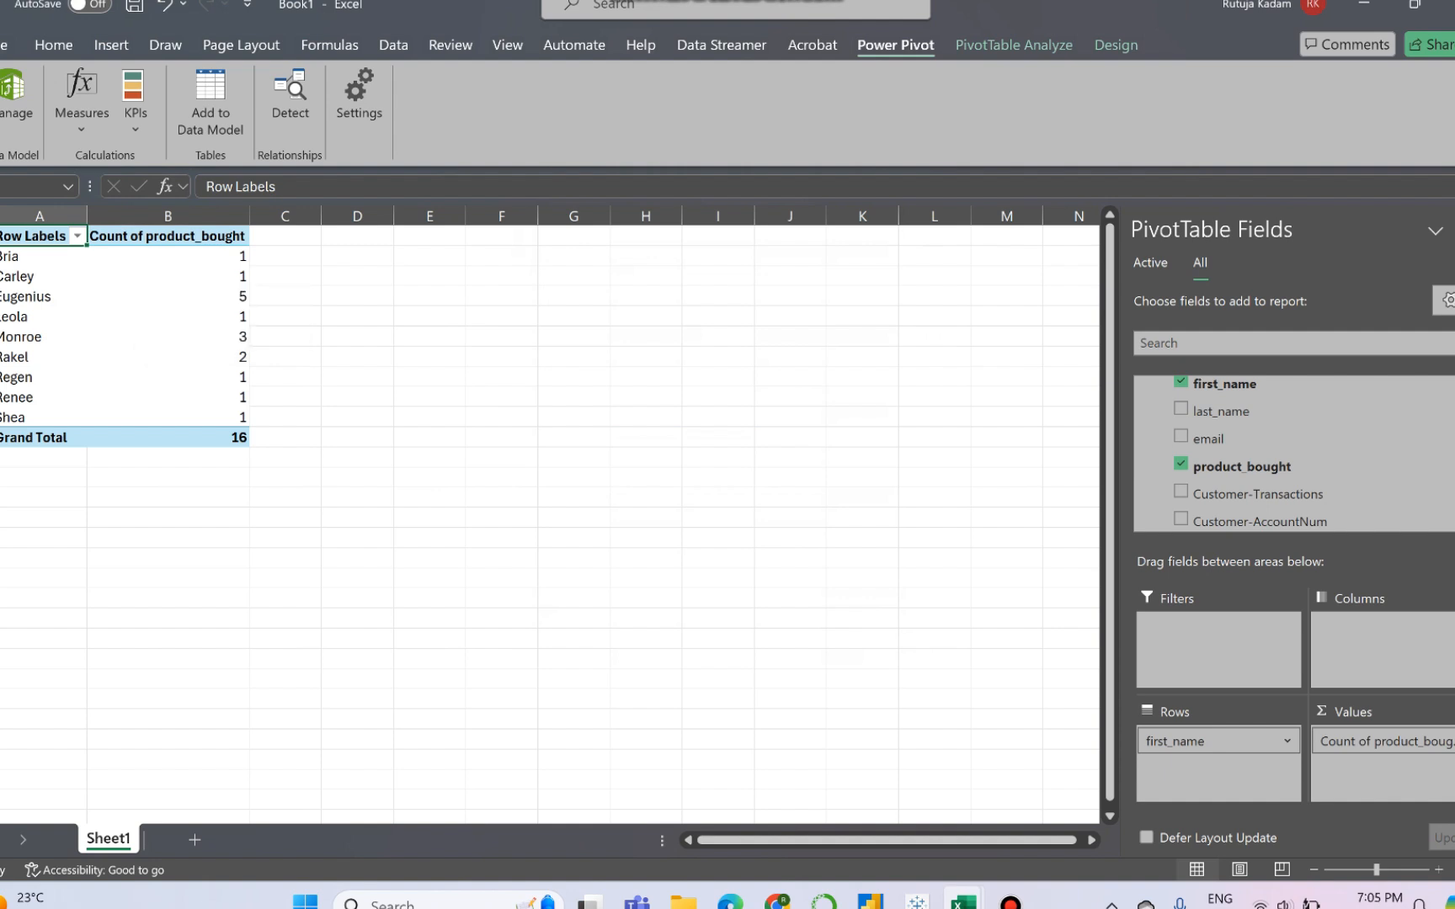
# - Rename the PivotTable's Row Labels header as Customer Names
pyautogui.write('Cus')
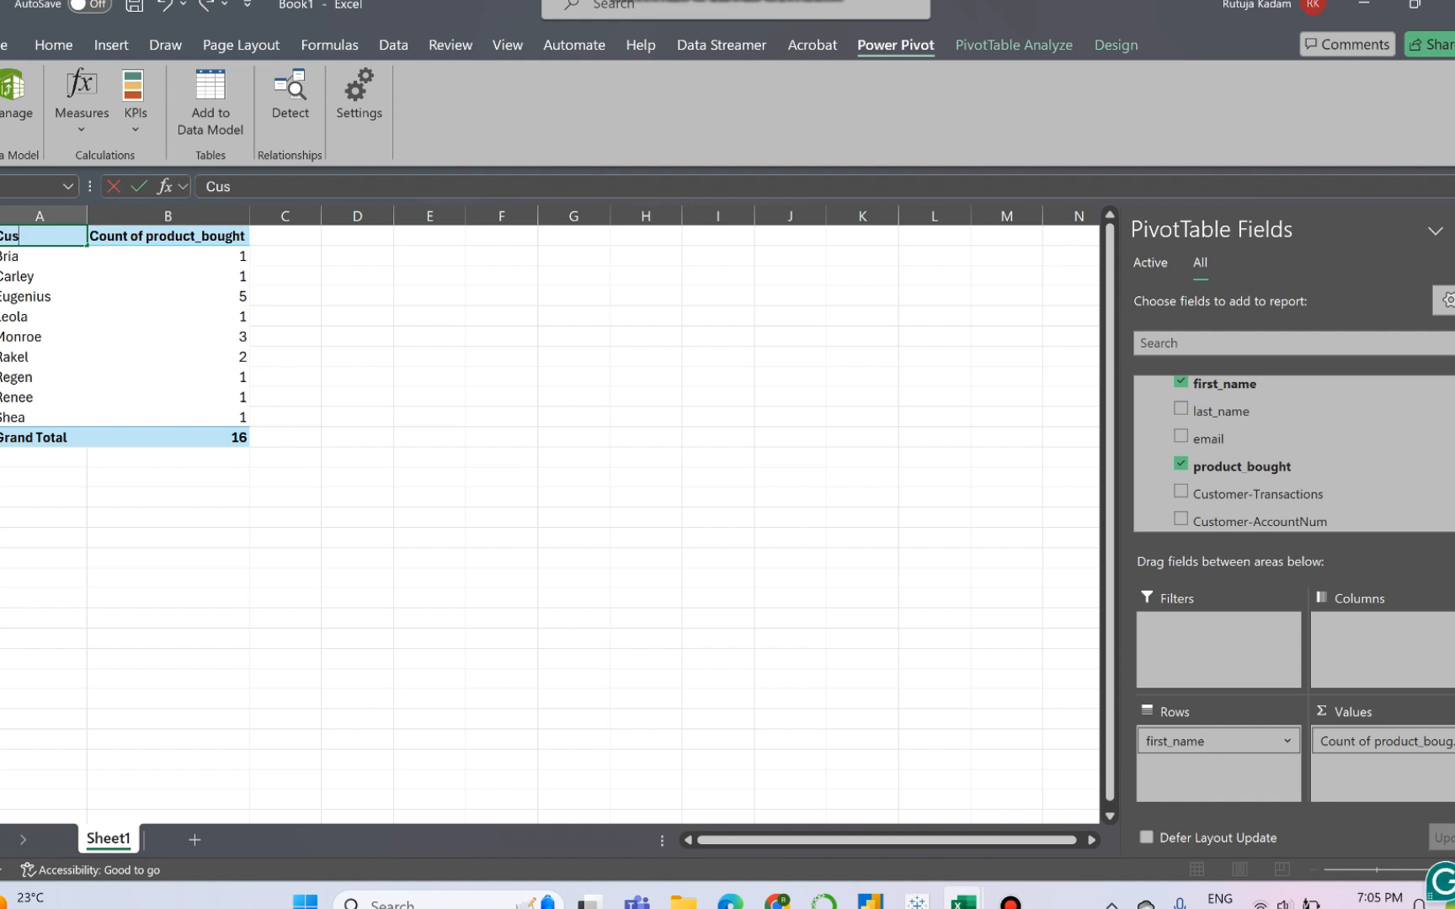
pyautogui.write('tomer Nam')
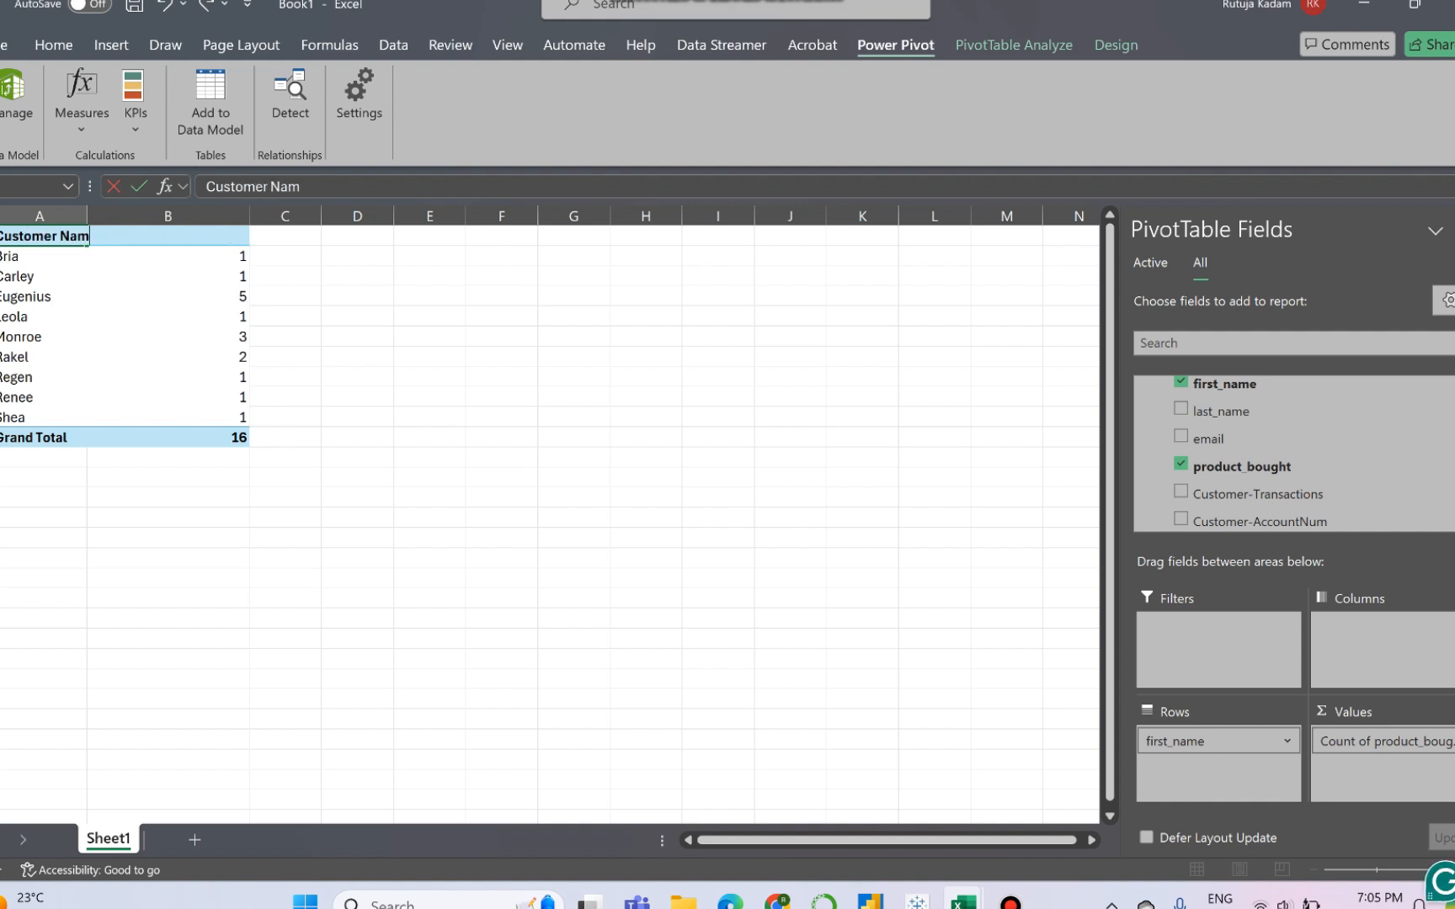
pyautogui.write('es')
pyautogui.click(357, 316)
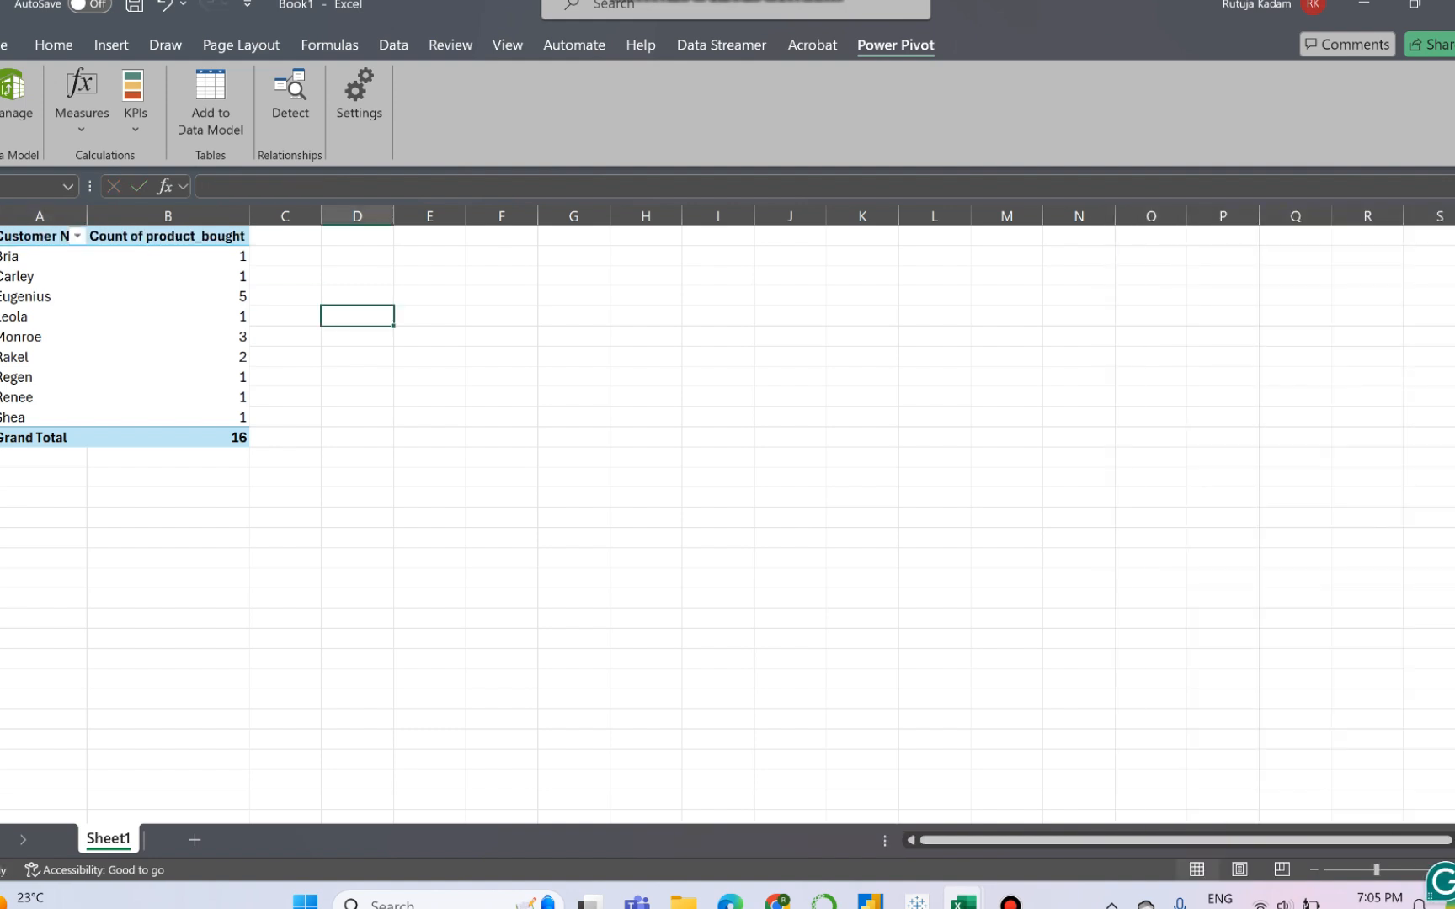
# - Rename the PivotTable's Count of product_bought header as Total Purchased Products
pyautogui.click(42, 297)
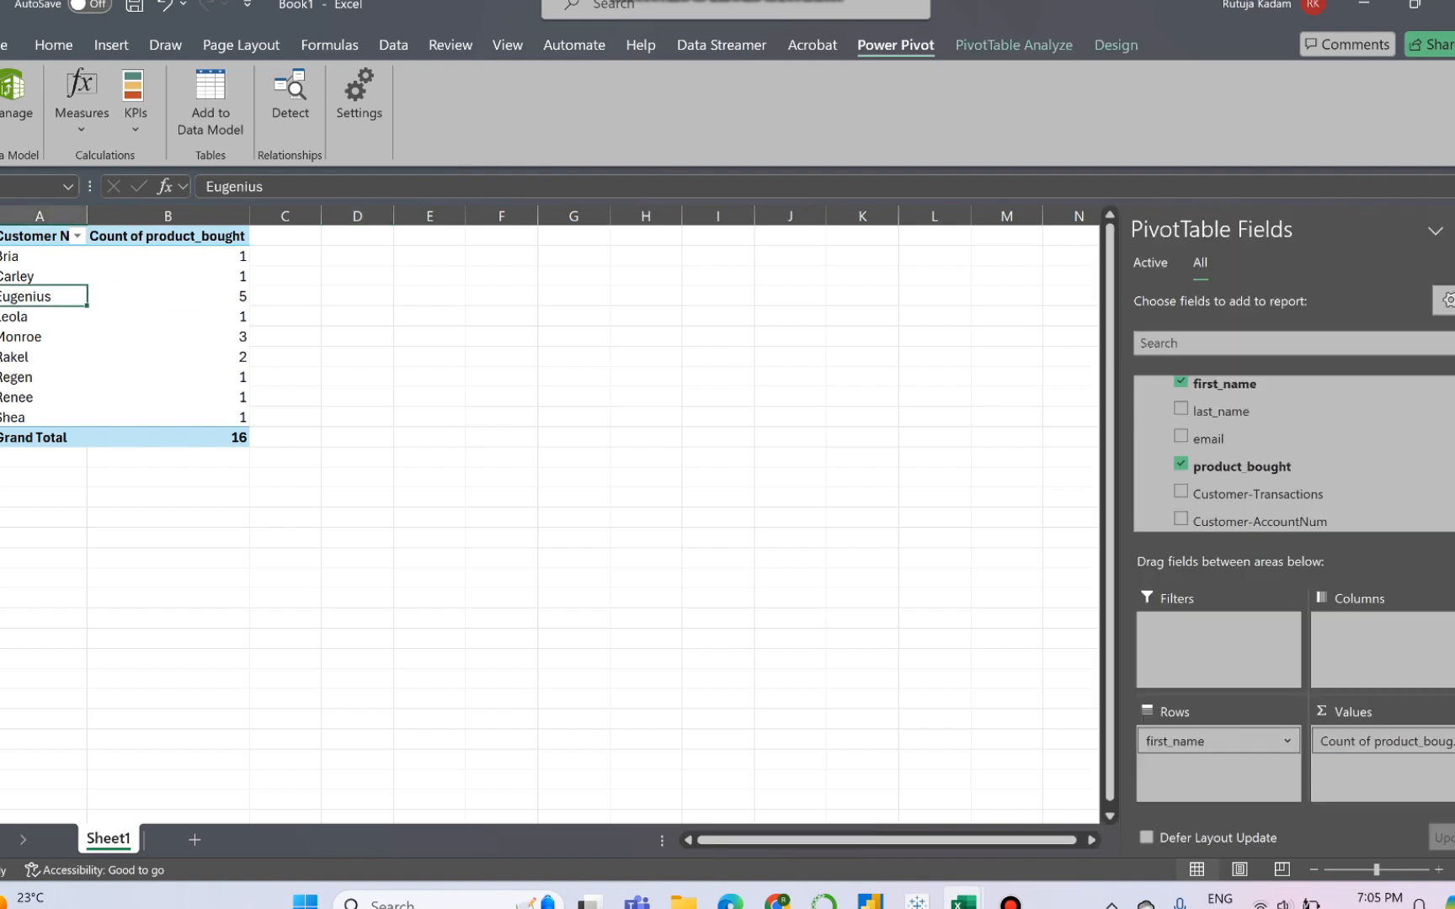
pyautogui.click(167, 237)
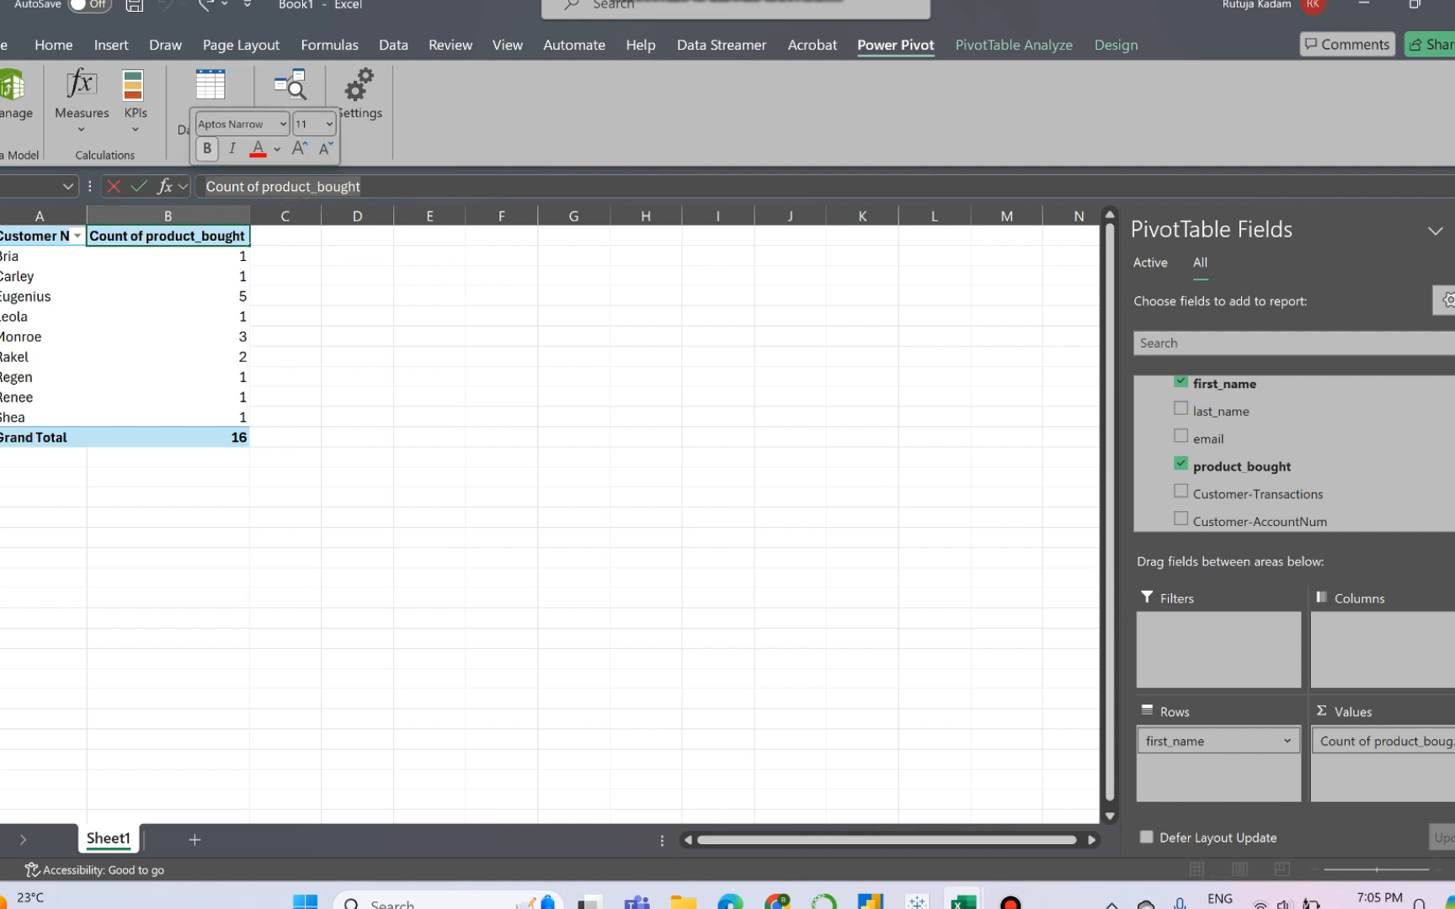
pyautogui.write('Totl')
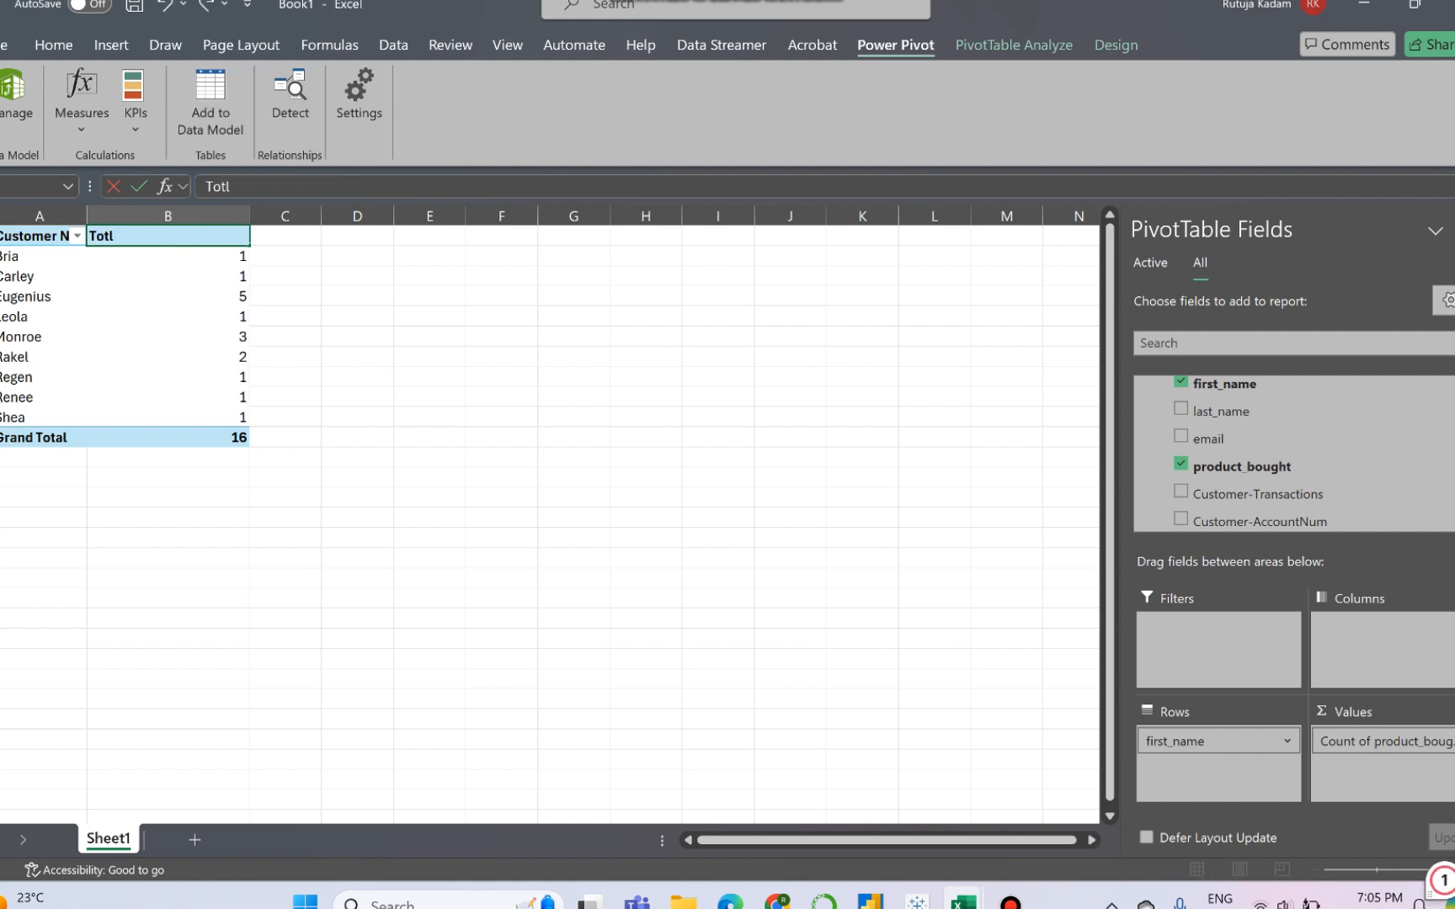
pyautogui.press('BackSpace')
pyautogui.write('al Purch')
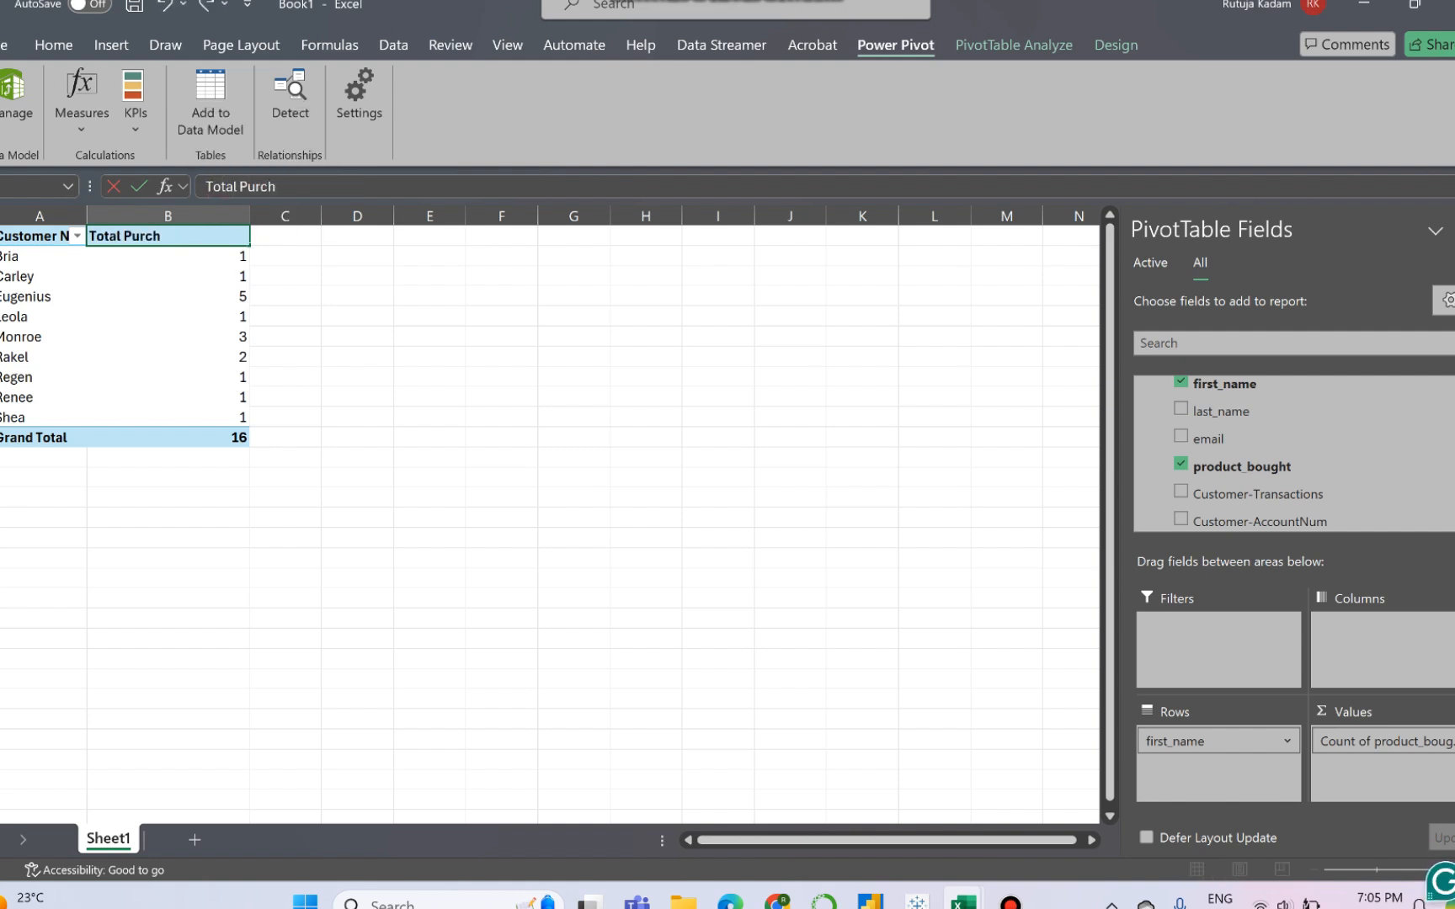
pyautogui.write('ased Products')
pyautogui.click(39, 236)
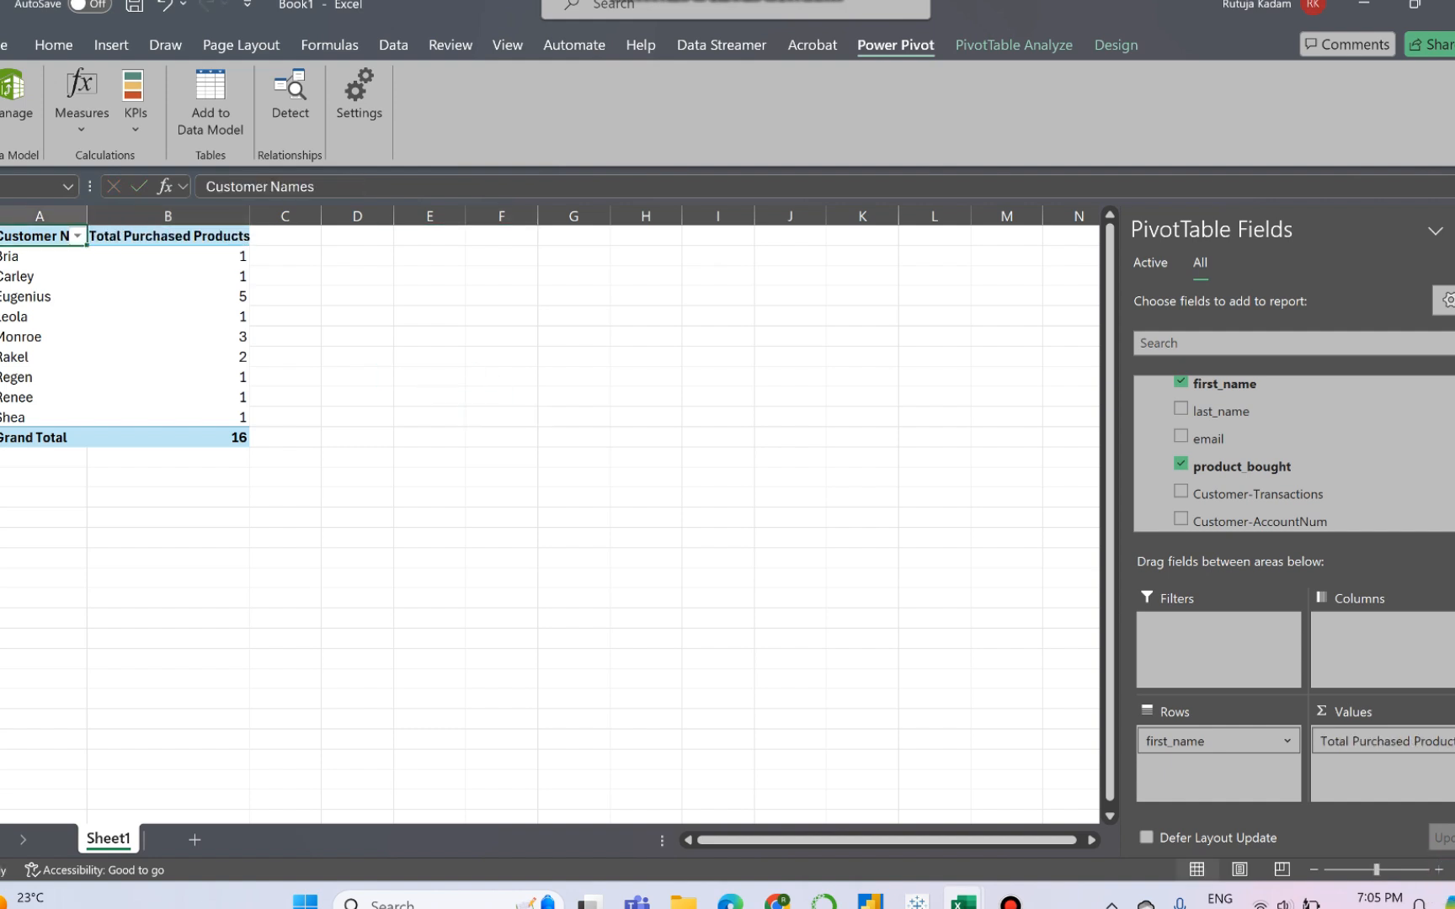
# - Copy the whole PivotTable and paste the duplicate a few rows below the original, starting in column A
pyautogui.click(169, 317)
pyautogui.moveTo(39, 236); pyautogui.dragTo(181, 438)
pyautogui.hotkey('ctrl', 'c')
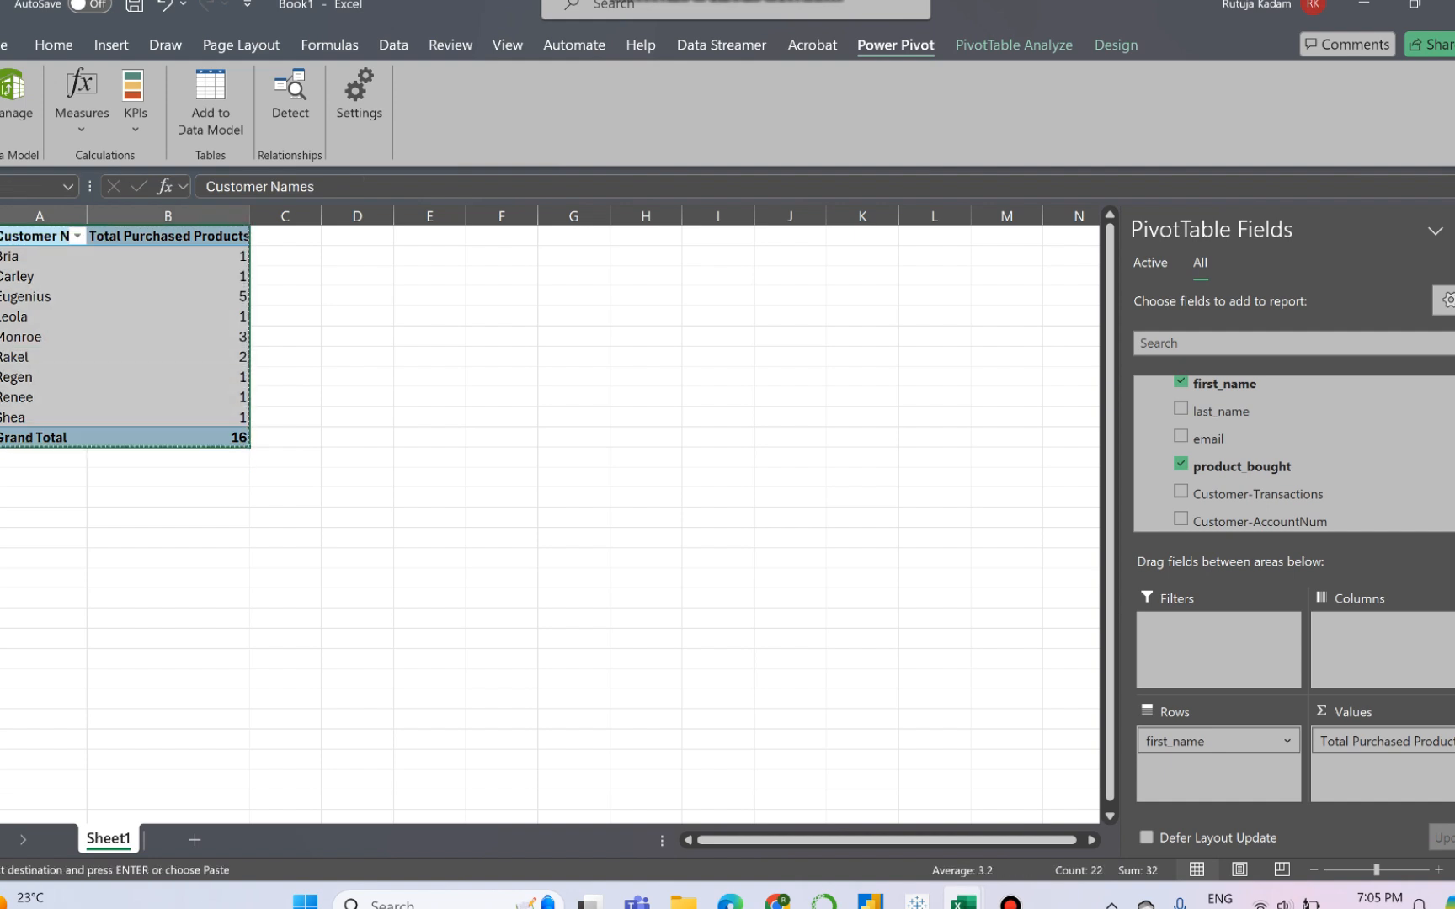
pyautogui.click(39, 518)
pyautogui.hotkey('ctrl', 'v')
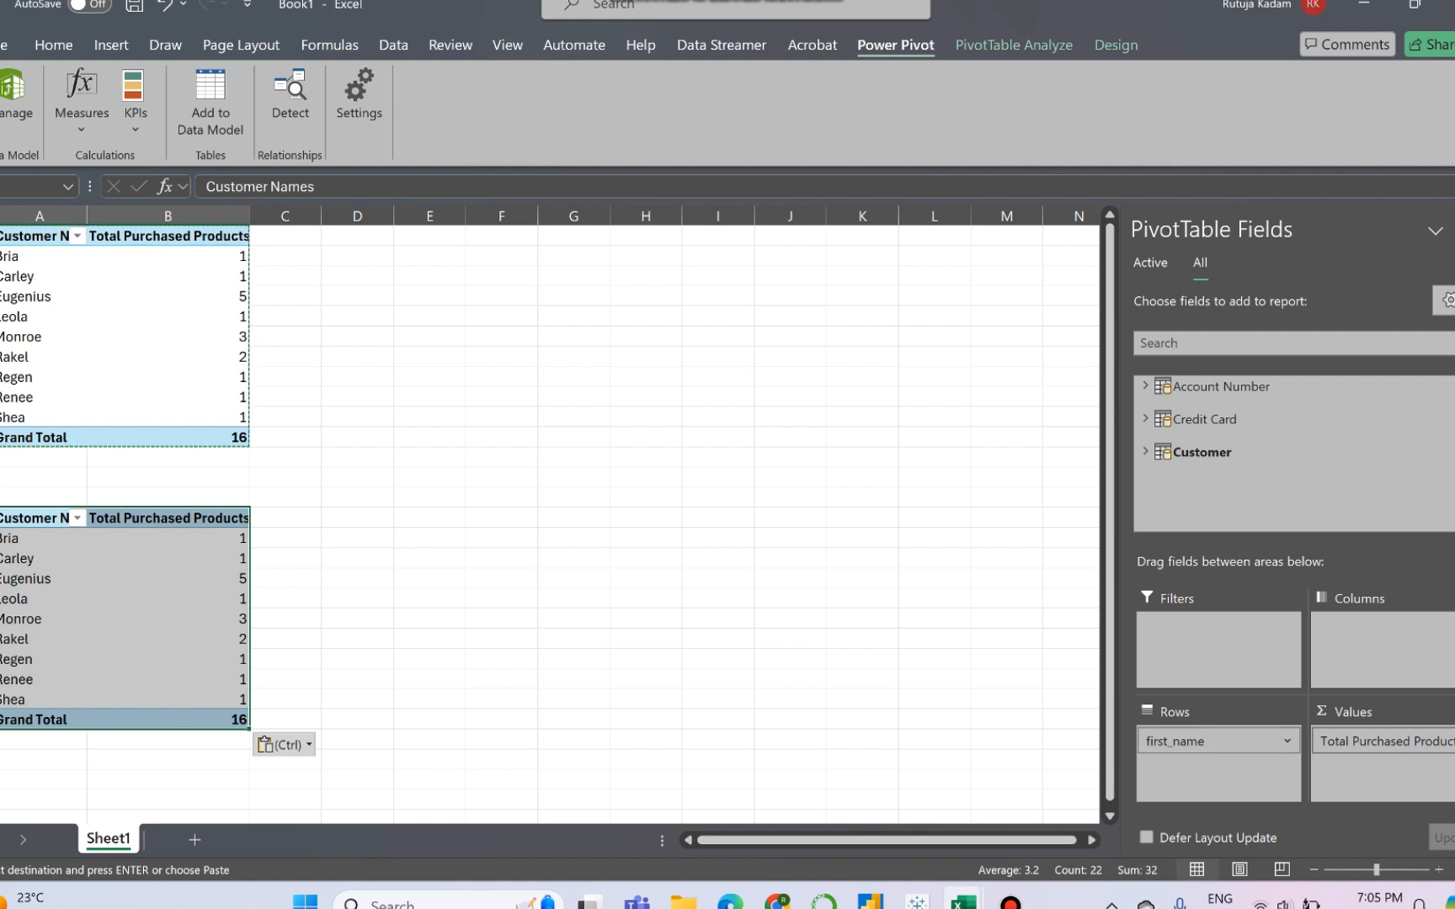
pyautogui.click(1286, 741)
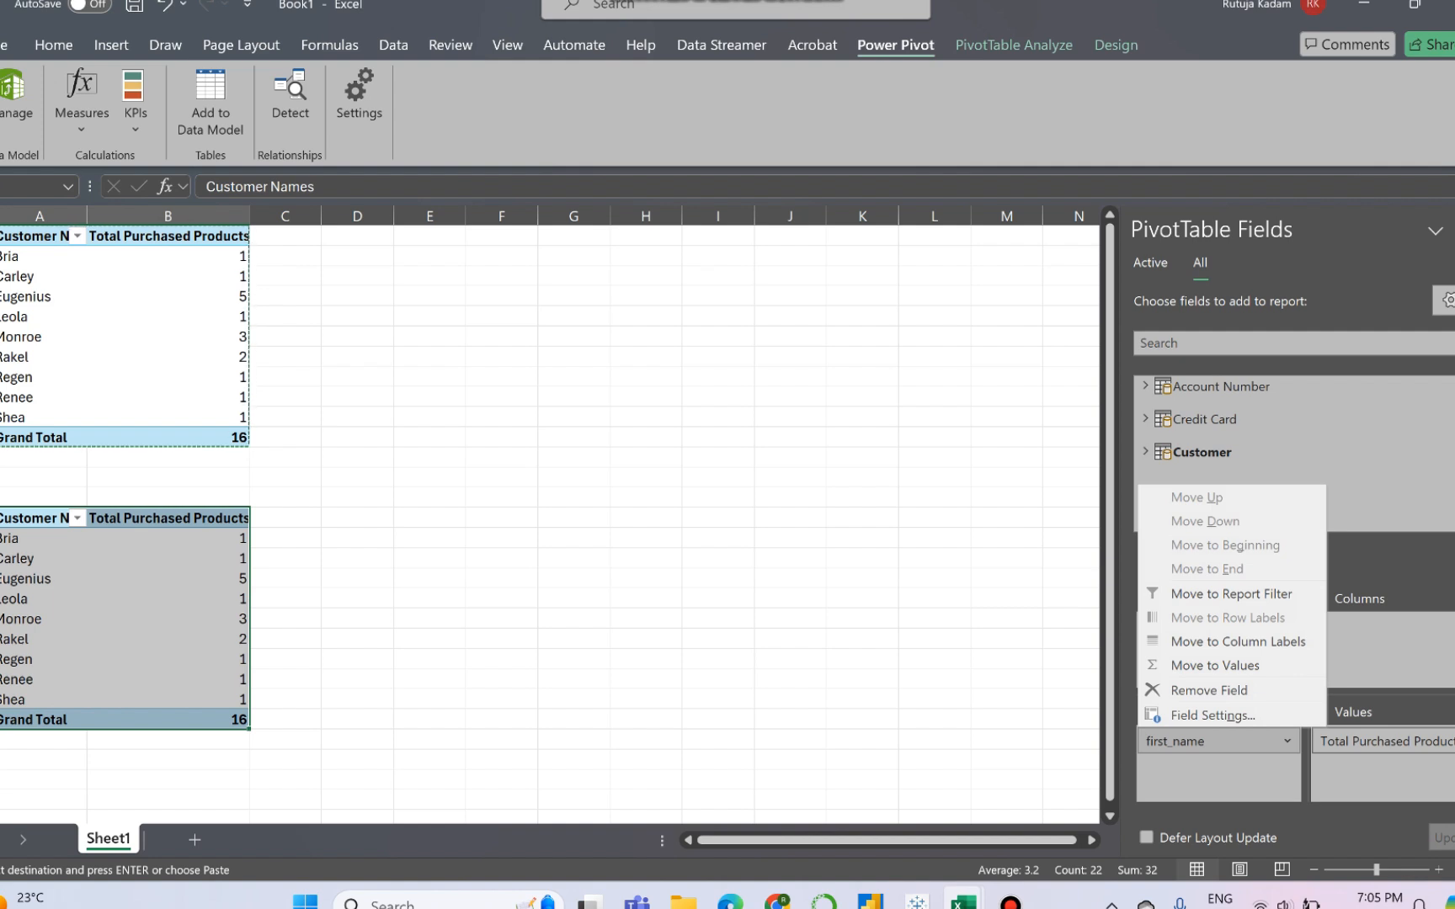
pyautogui.click(167, 579)
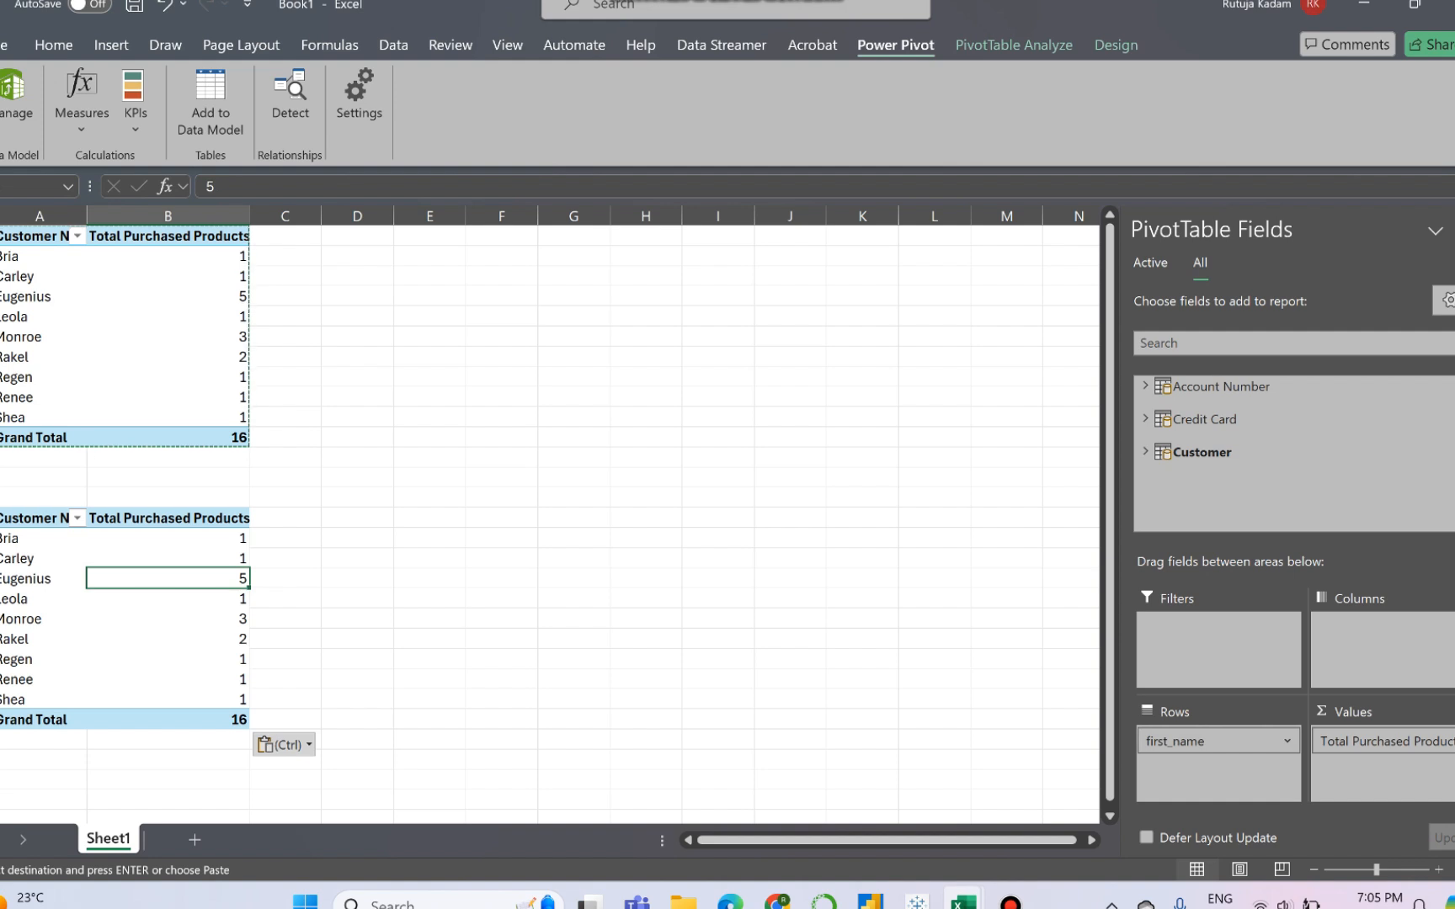
pyautogui.click(142, 538)
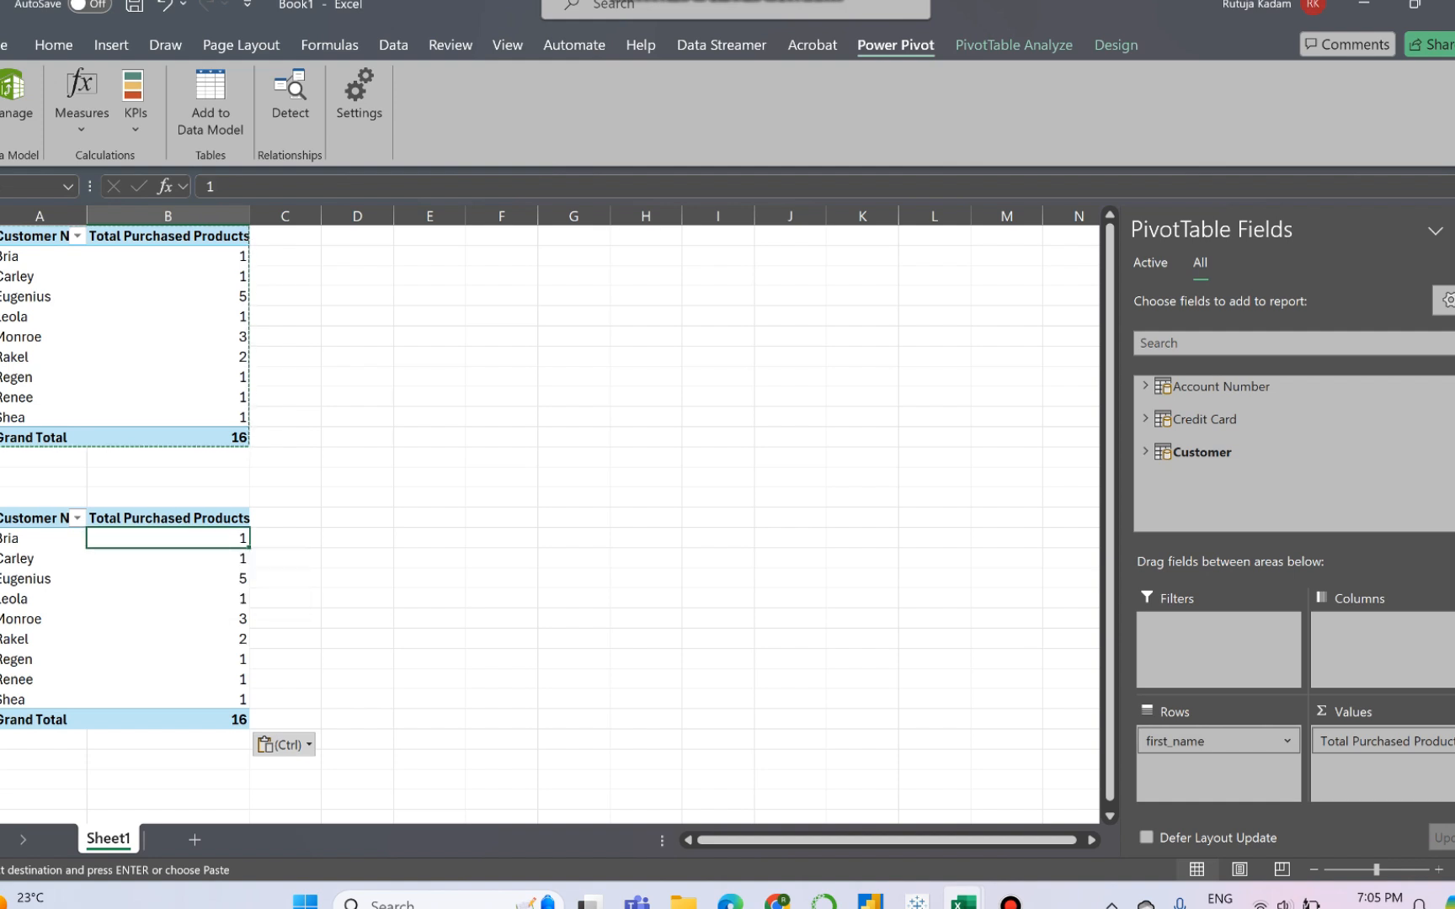
# - Remove Total Purchased Products from the values of the lower PivotTable
pyautogui.moveTo(39, 558); pyautogui.dragTo(142, 559)
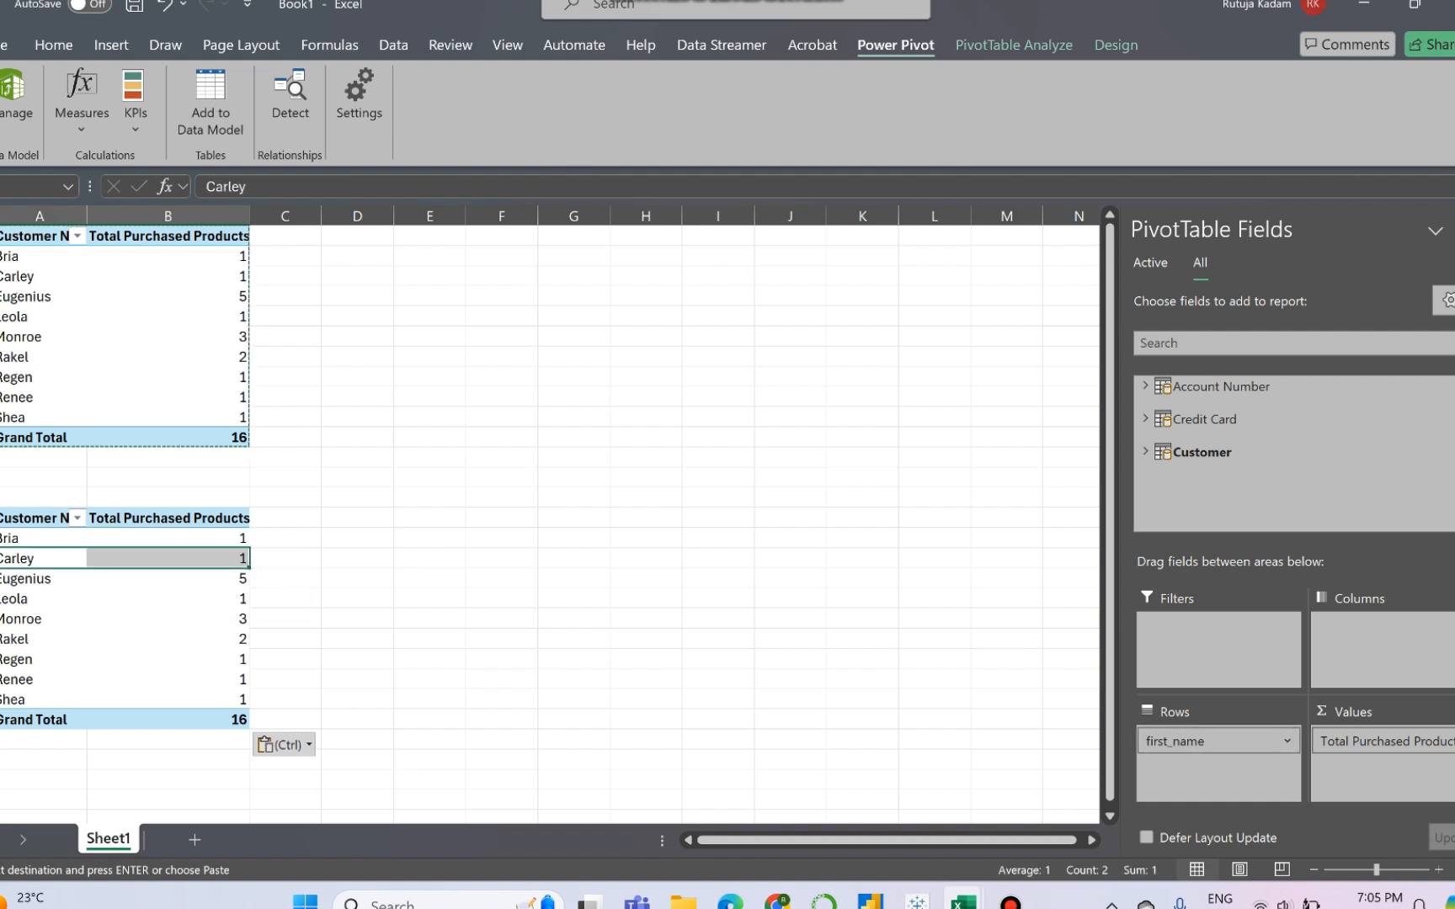
pyautogui.moveTo(1358, 742); pyautogui.dragTo(973, 679)
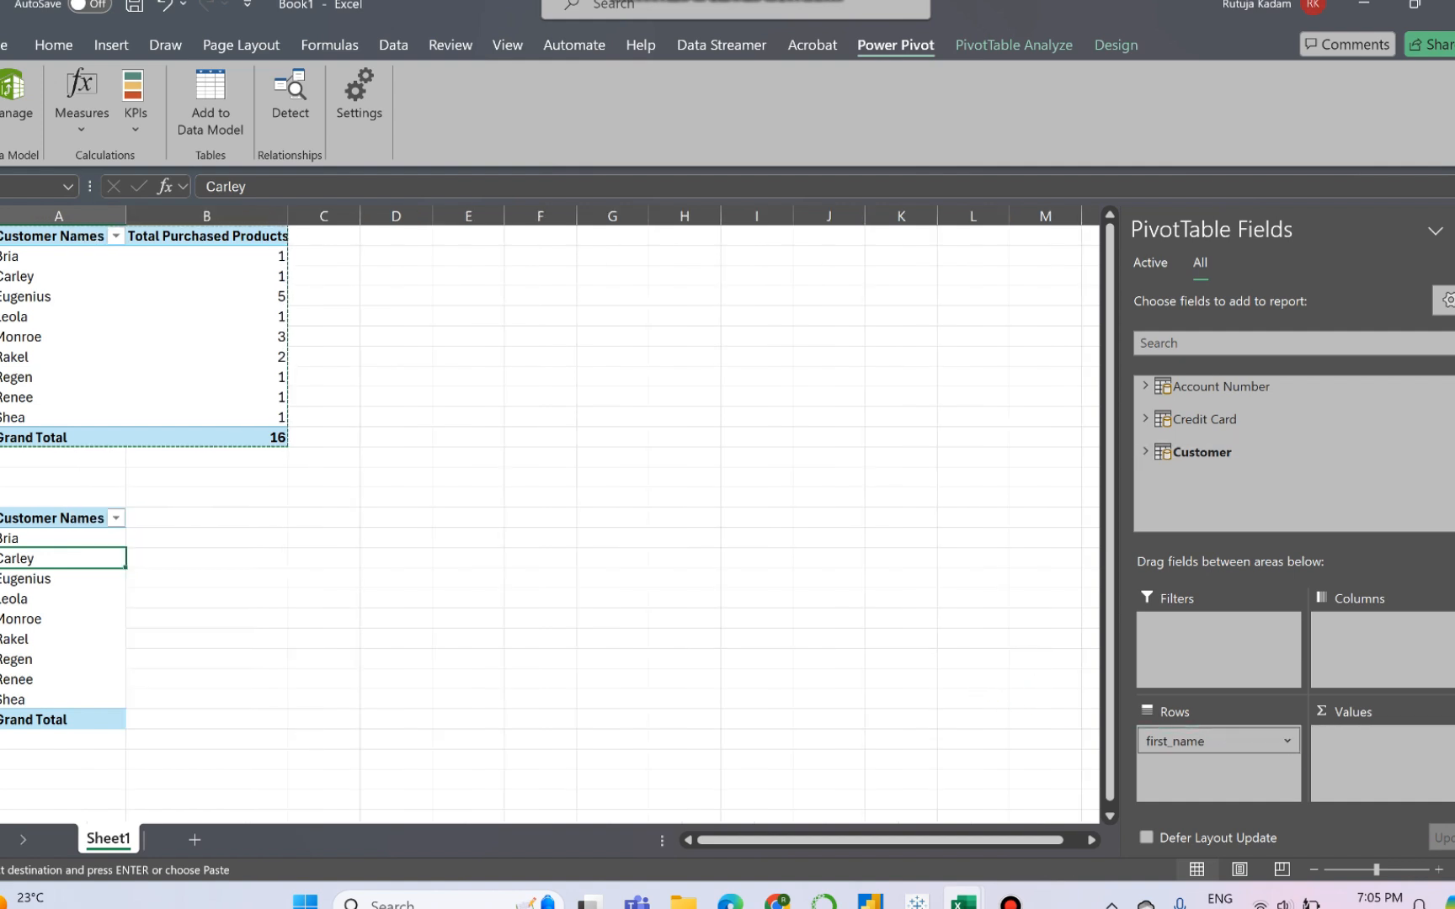
# - Look through the Account Number and Customer fields and search the field list for "tran"
pyautogui.click(1145, 453)
pyautogui.scroll(1, 1145, 455)
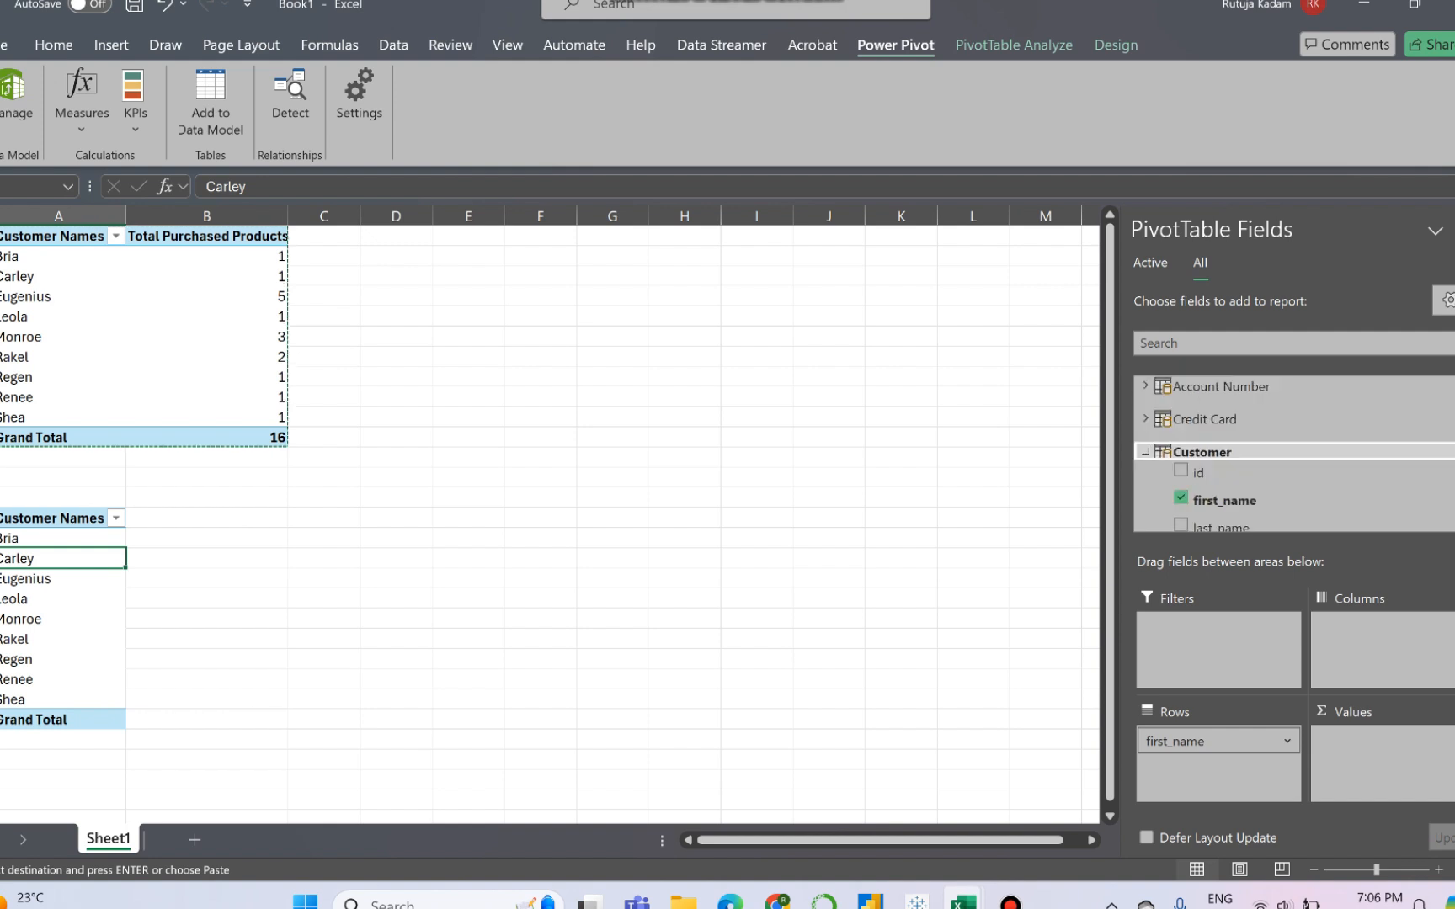
pyautogui.click(1145, 387)
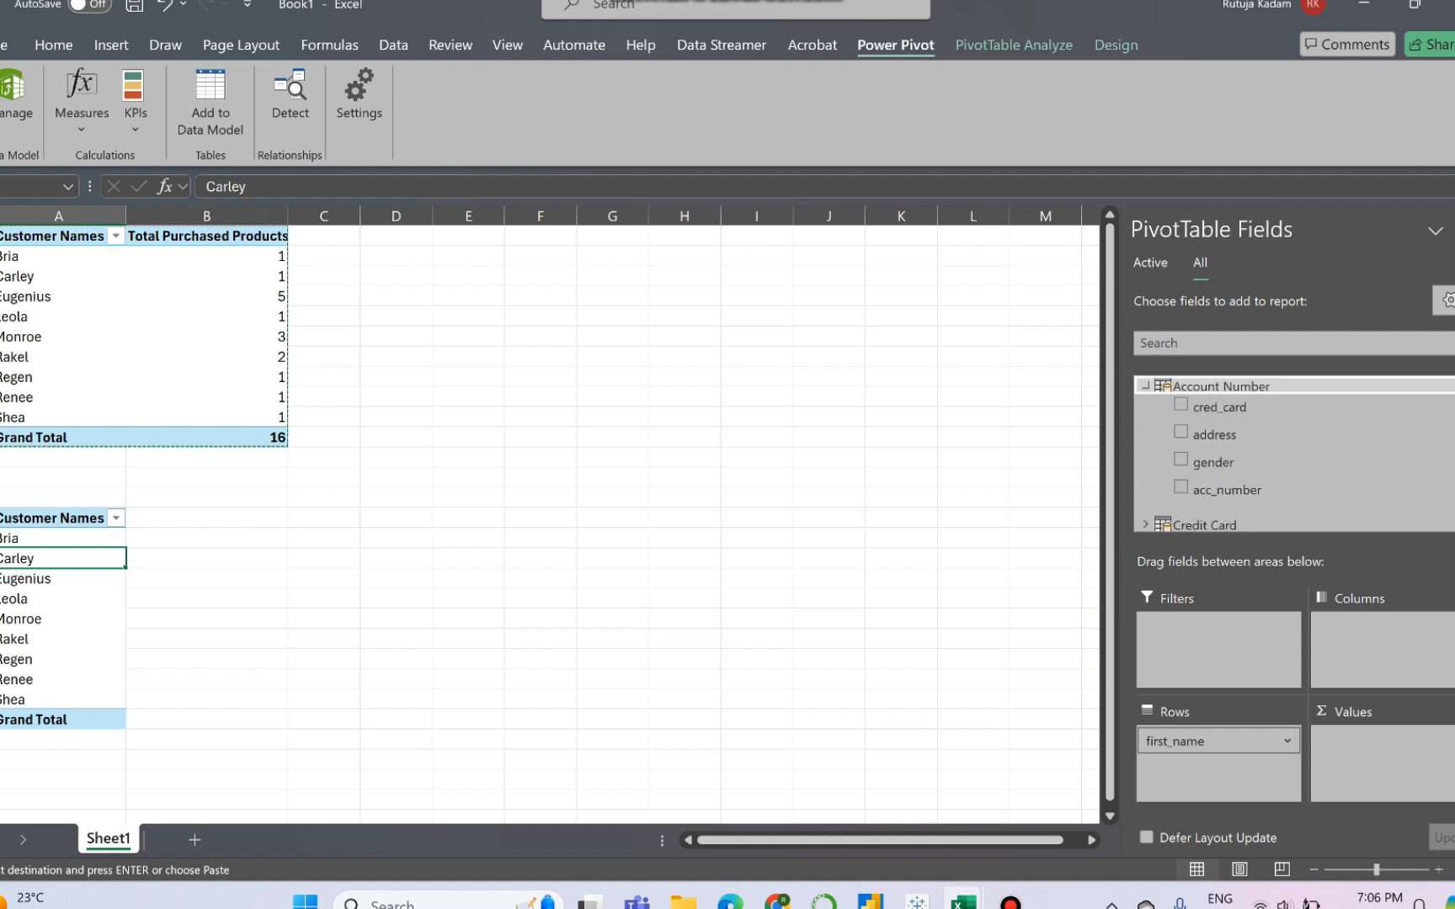
pyautogui.scroll(-5, 1263, 471)
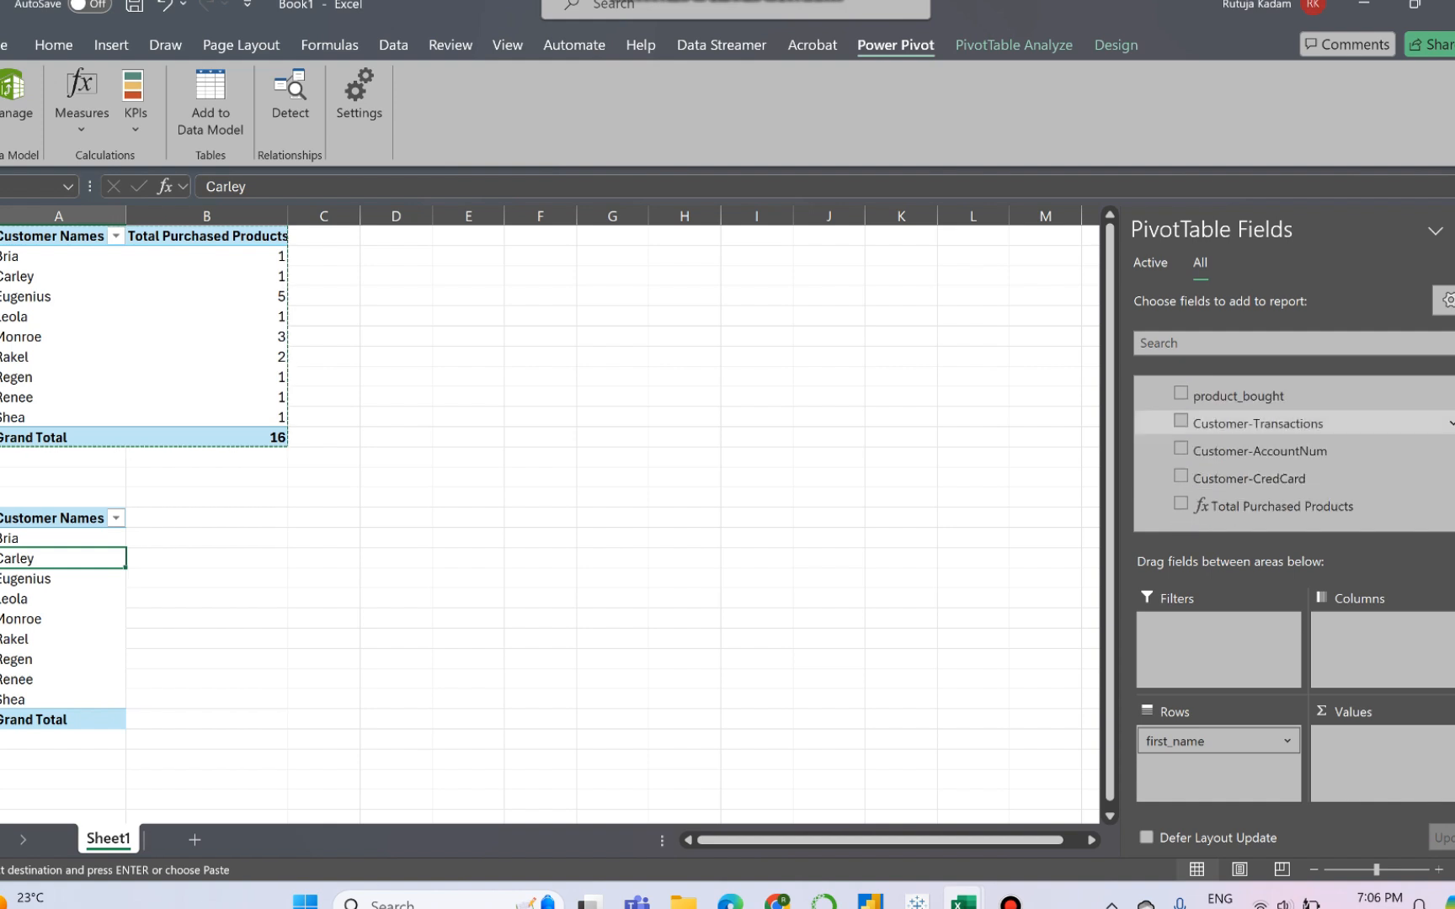
pyautogui.click(1297, 342)
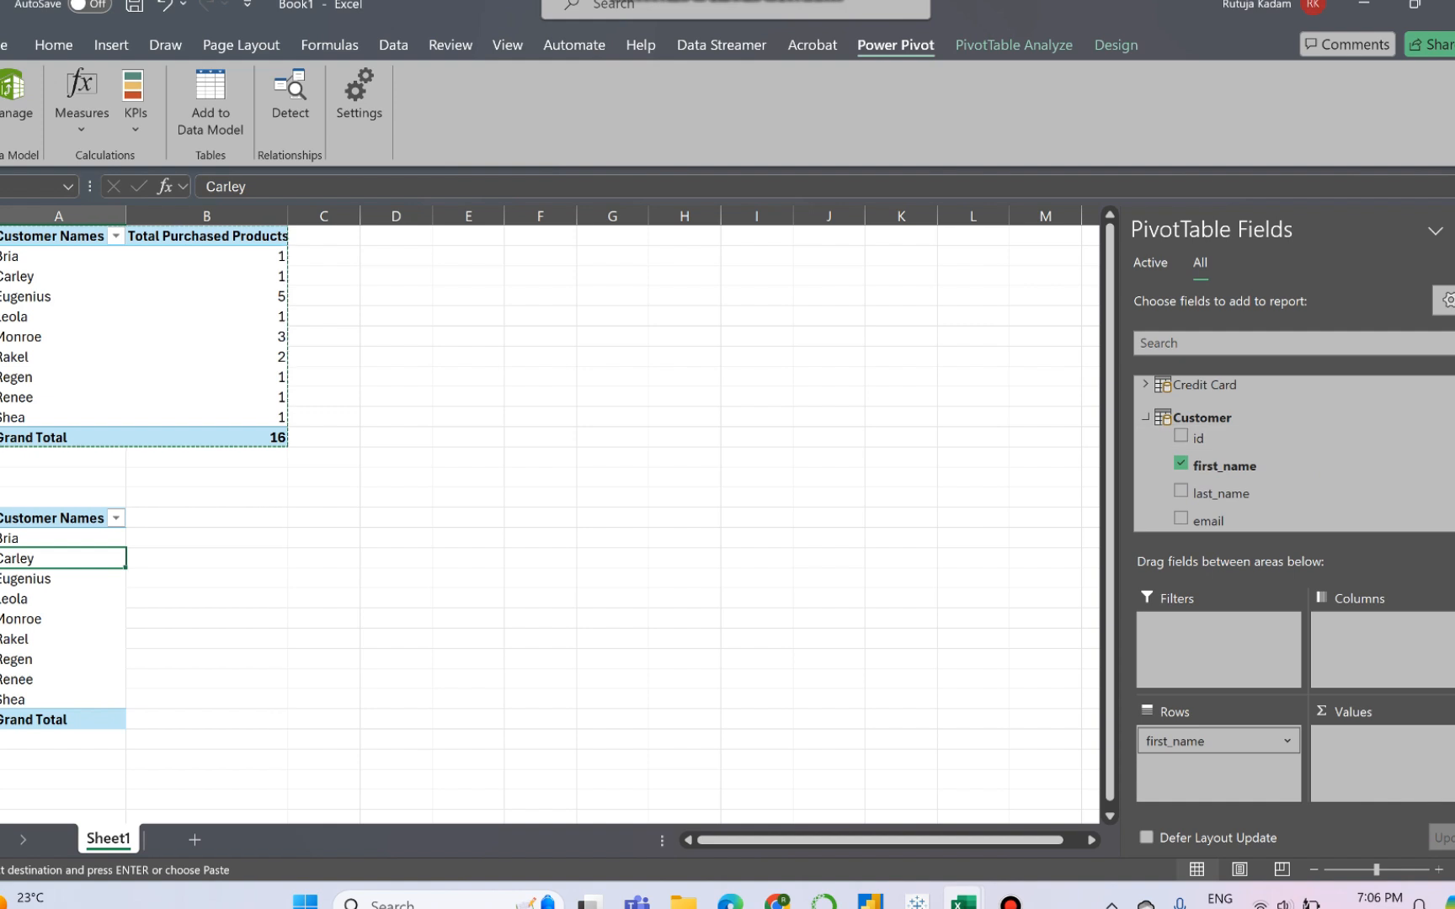
pyautogui.write('tota')
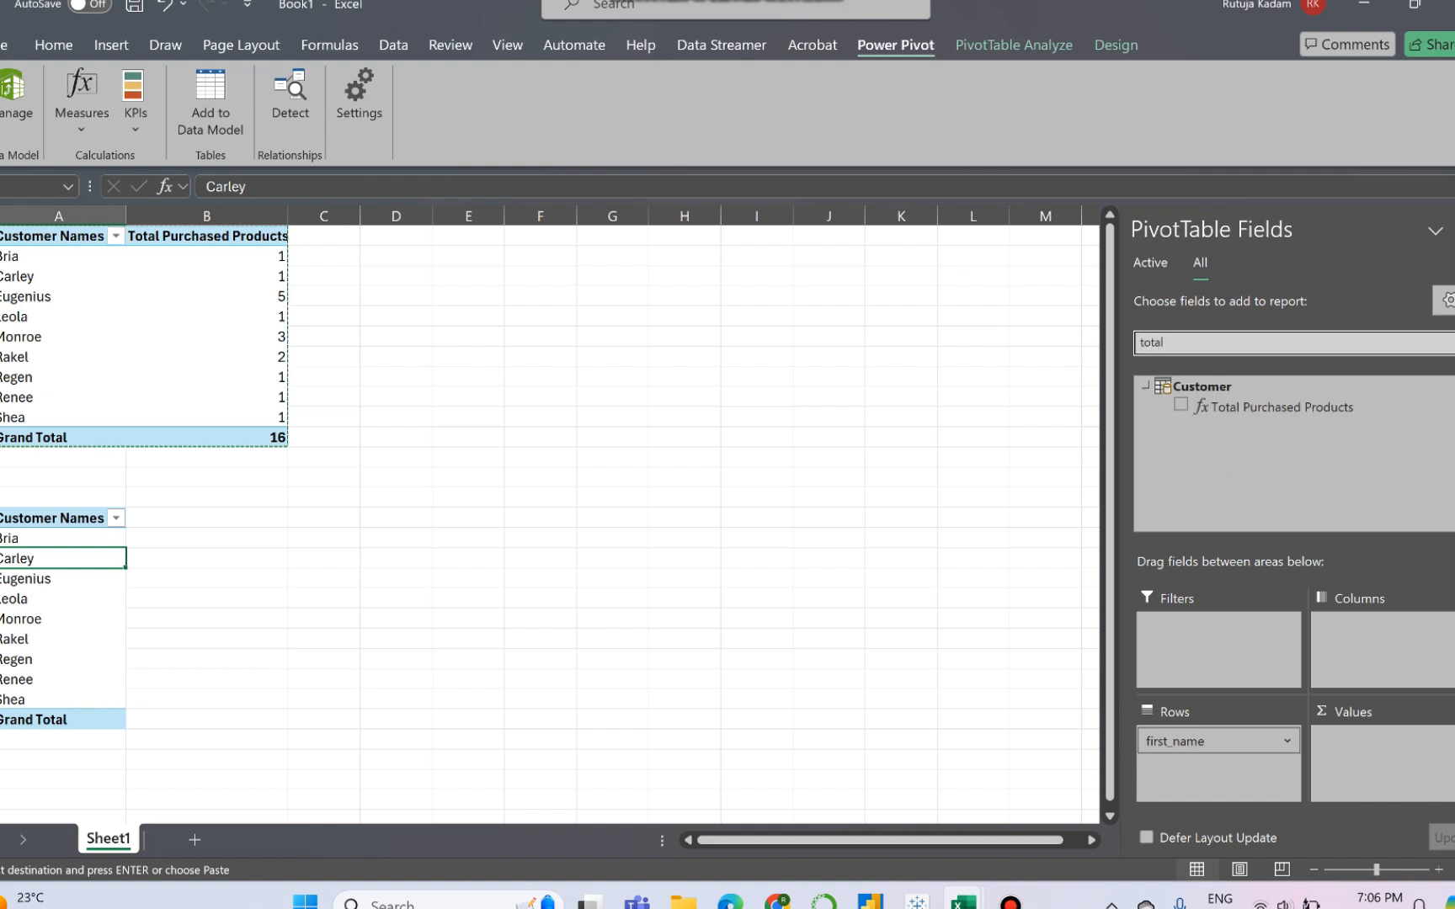
pyautogui.write('l')
pyautogui.press('BackSpace')
pyautogui.press('BackSpace')
pyautogui.press('BackSpace')
pyautogui.press('BackSpace')
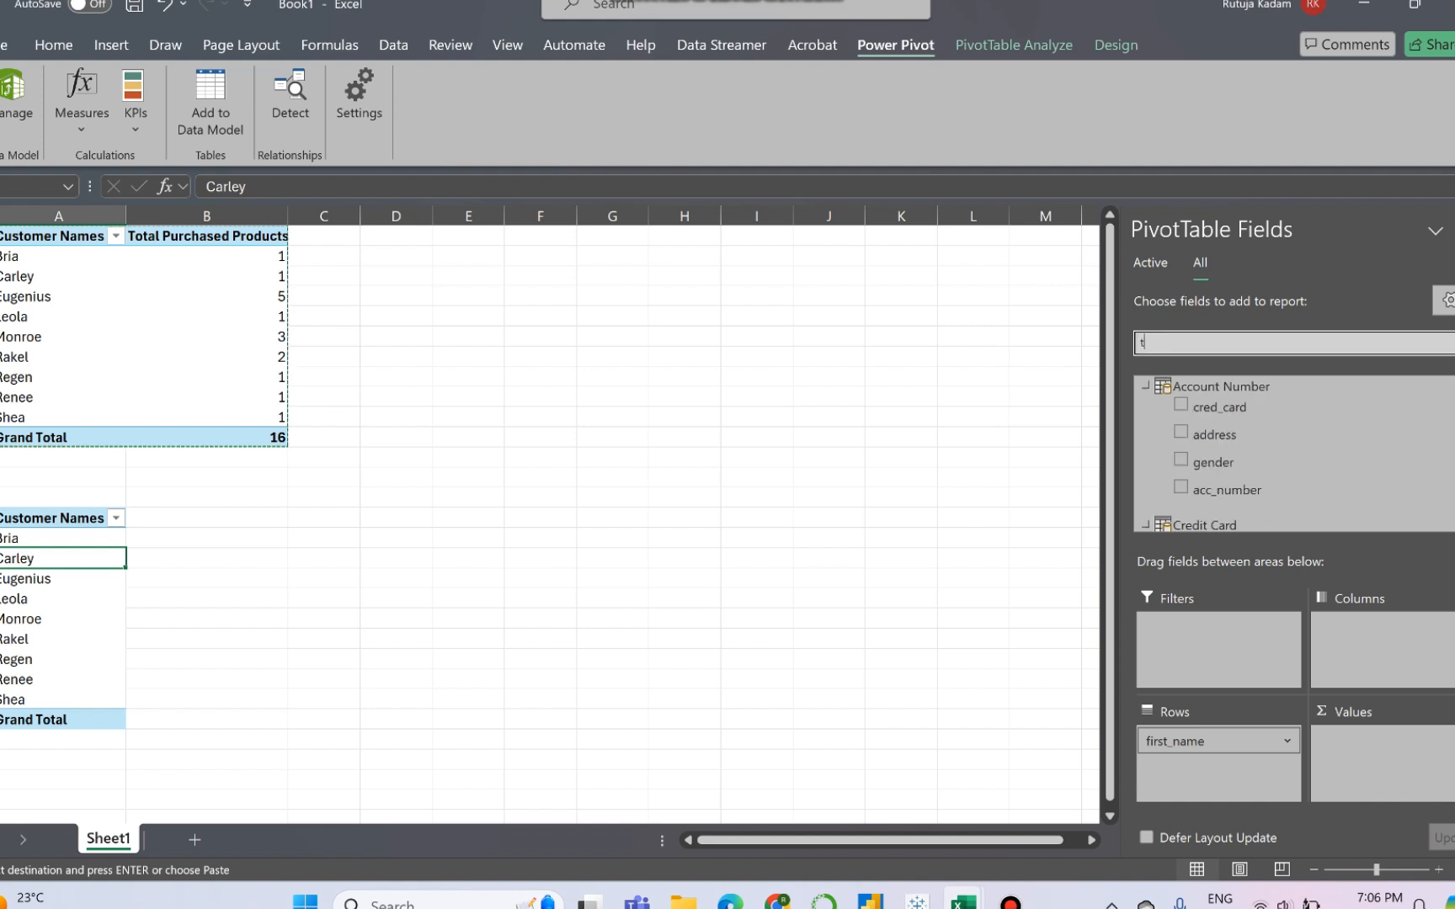
pyautogui.write('ran')
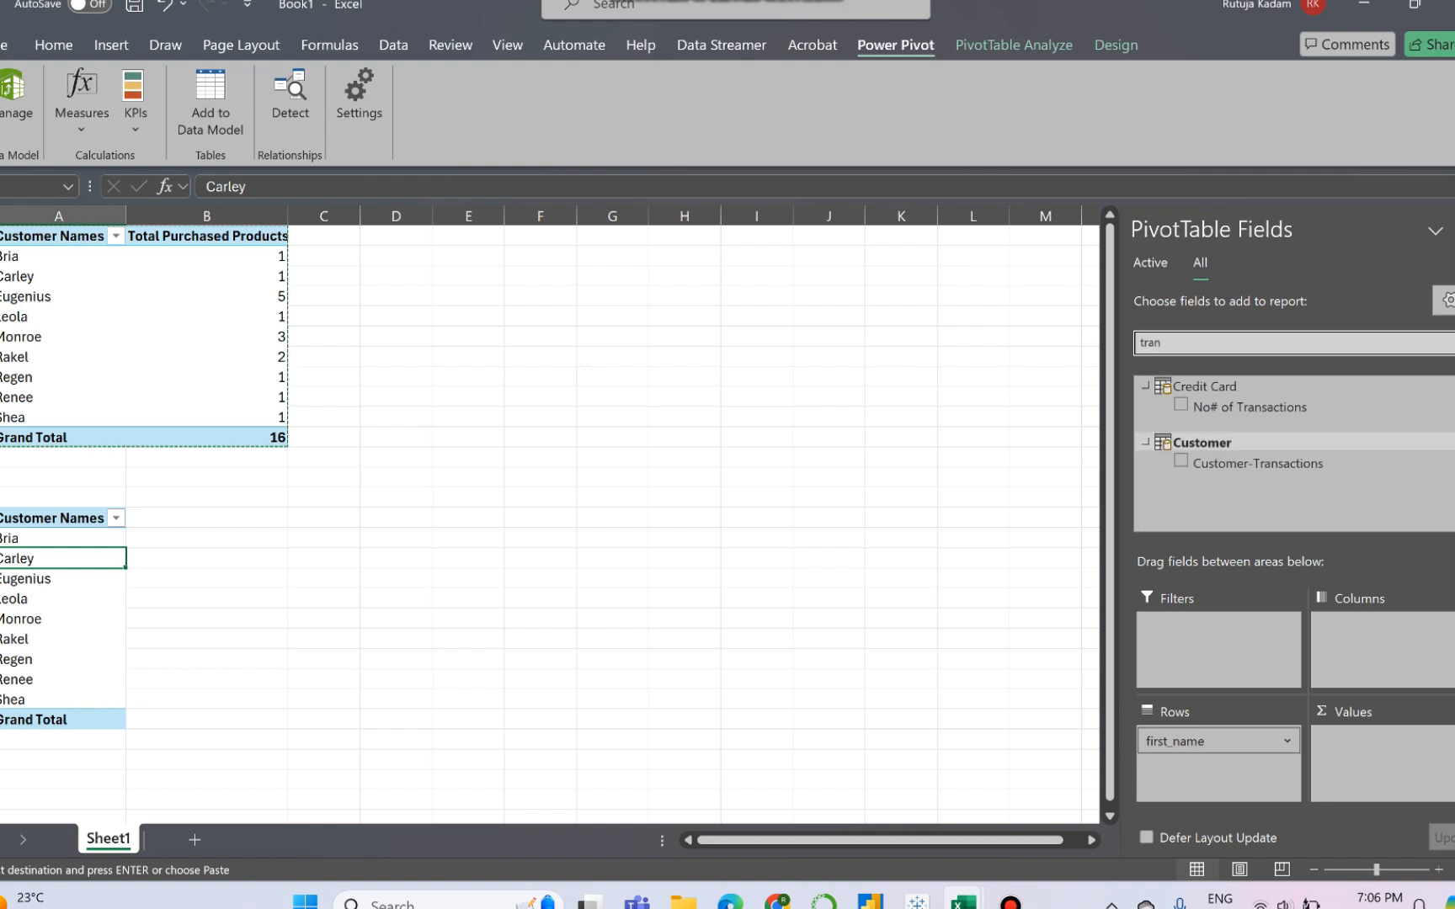
# - Try No# of Transactions as the lower PivotTable's values and replace it with Customer-Transactions from the Customer table
pyautogui.moveTo(1250, 407); pyautogui.dragTo(1381, 756)
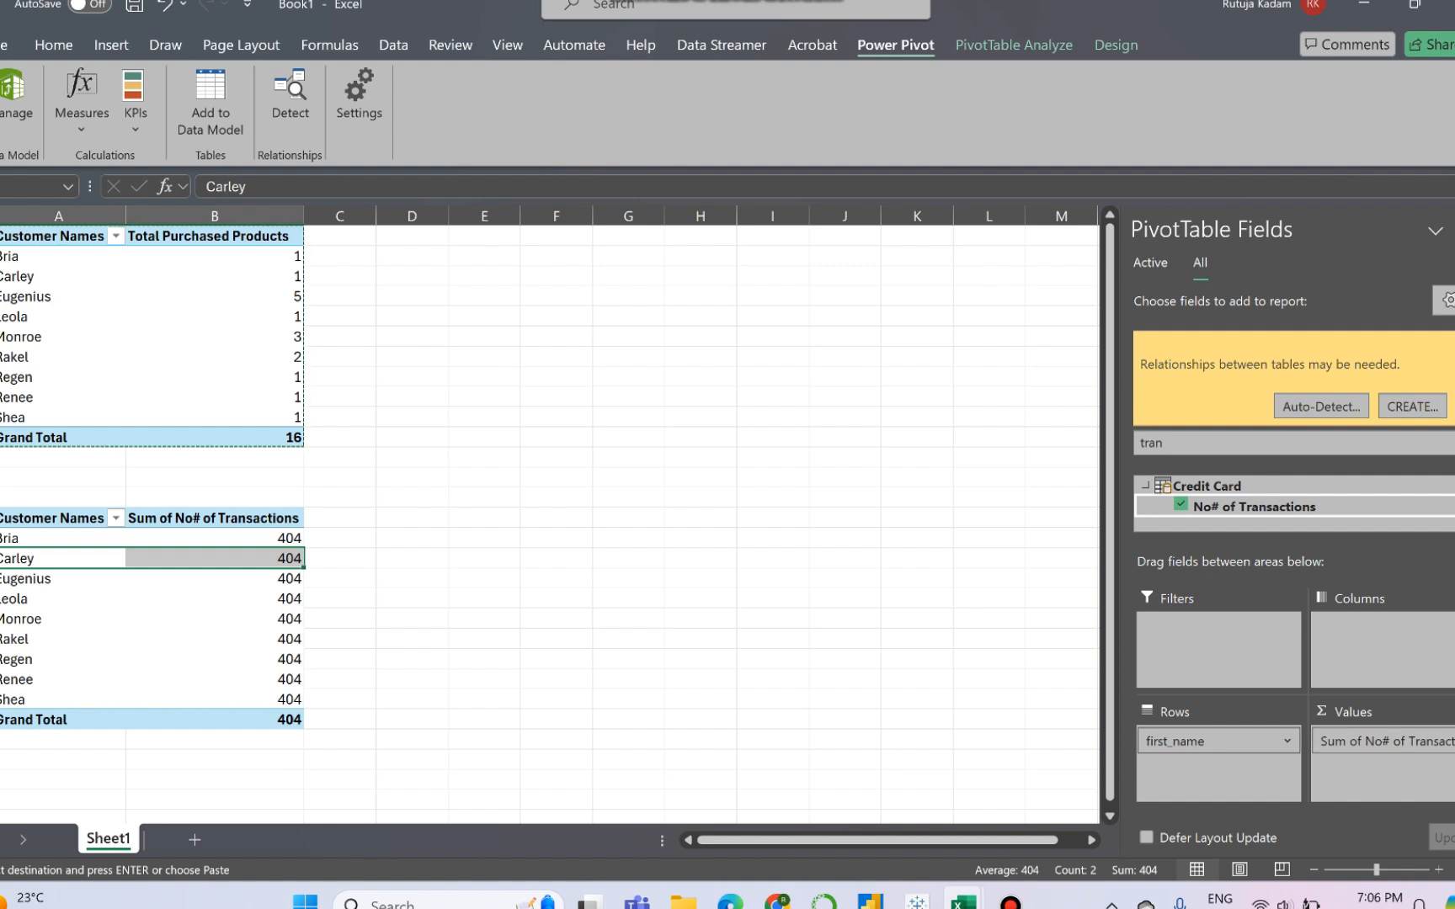
pyautogui.moveTo(1381, 741); pyautogui.dragTo(969, 640)
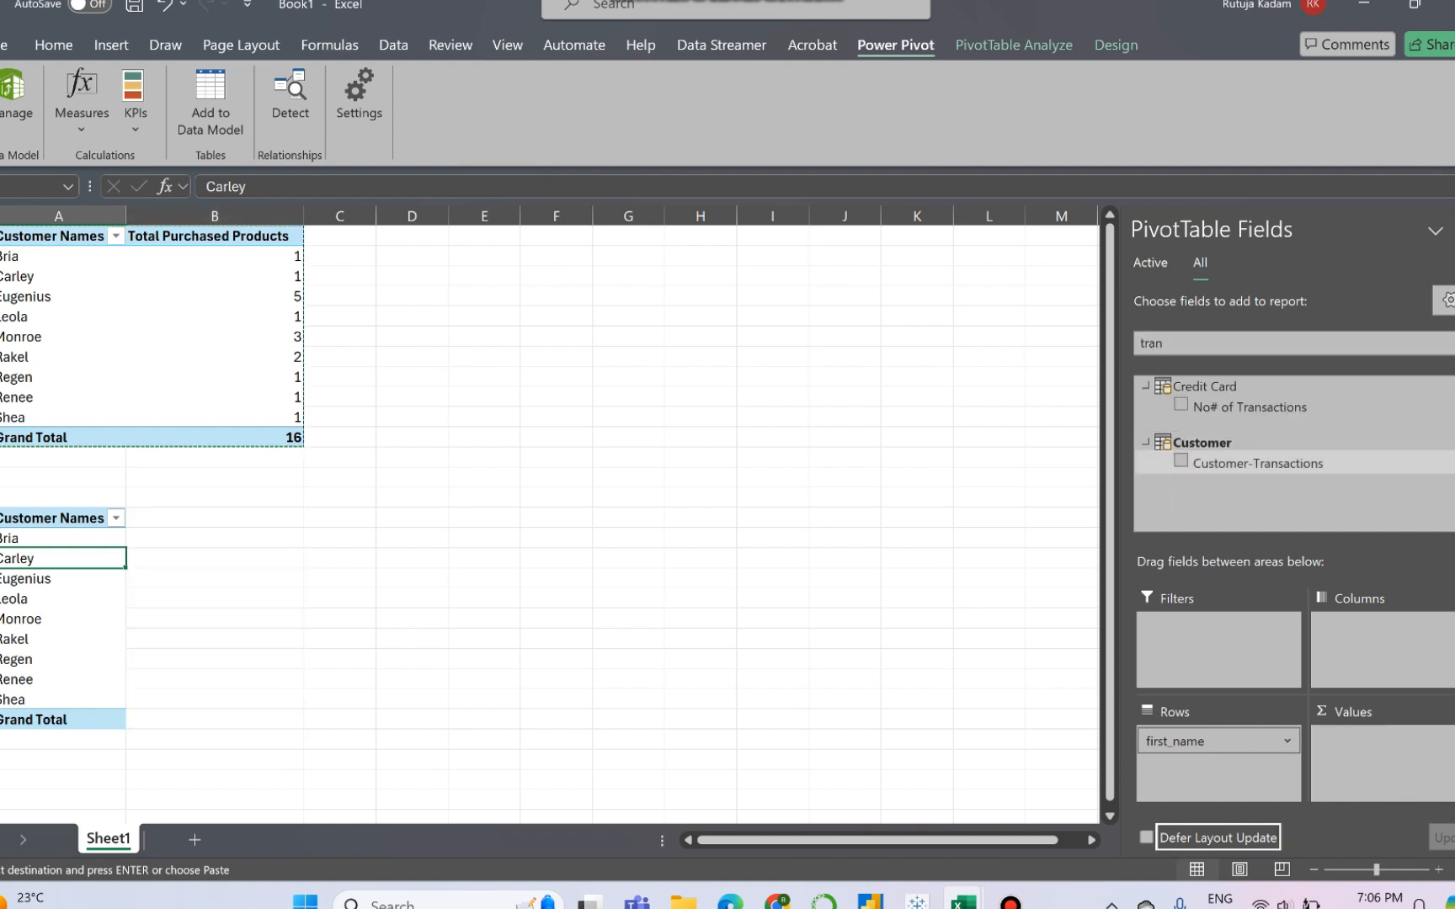
pyautogui.moveTo(1258, 463); pyautogui.dragTo(1381, 756)
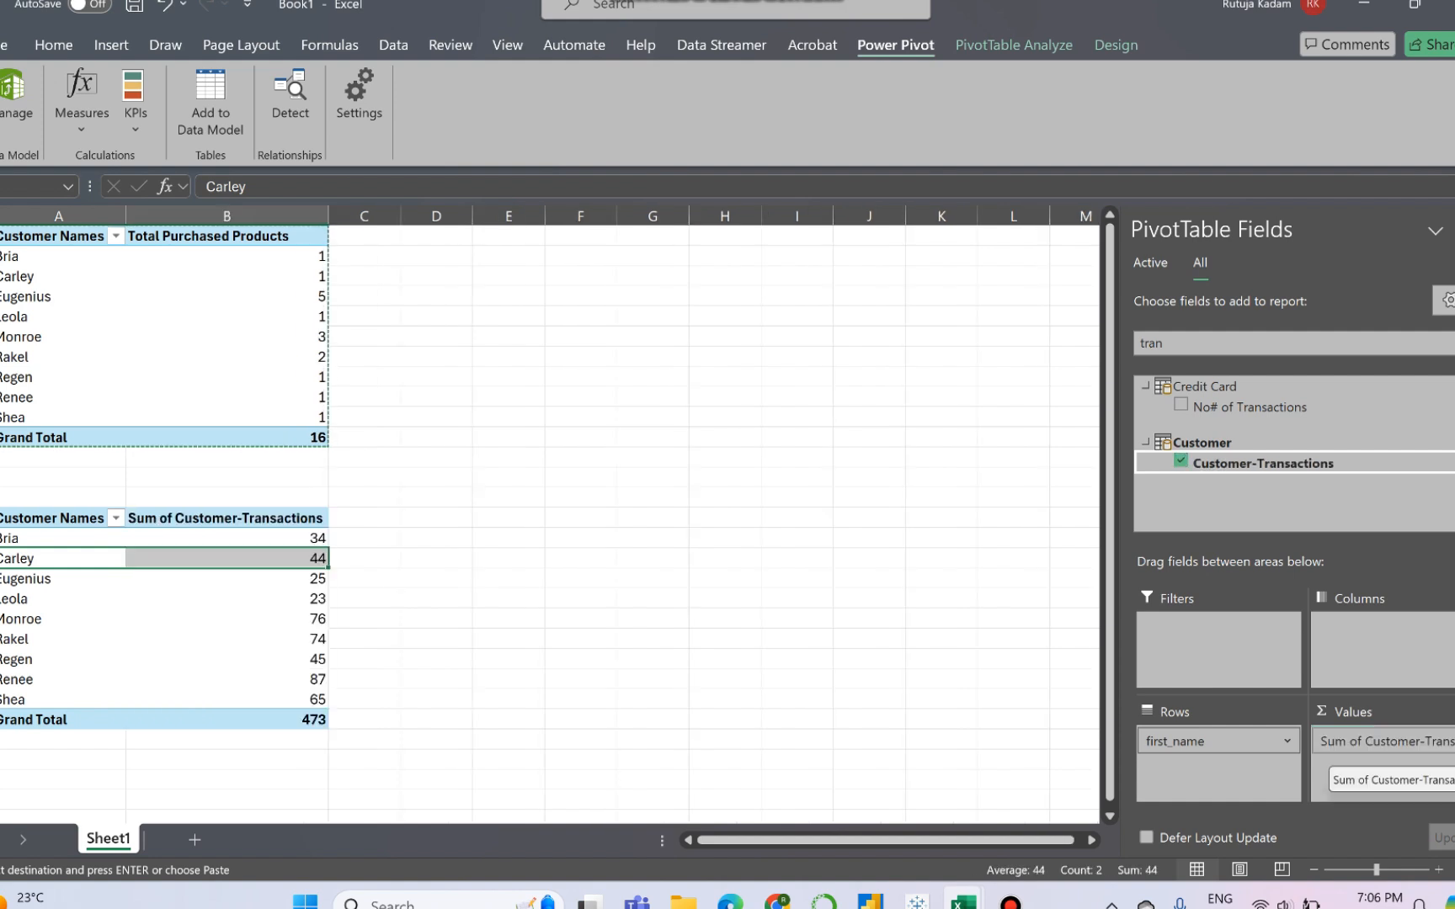
pyautogui.click(52, 578)
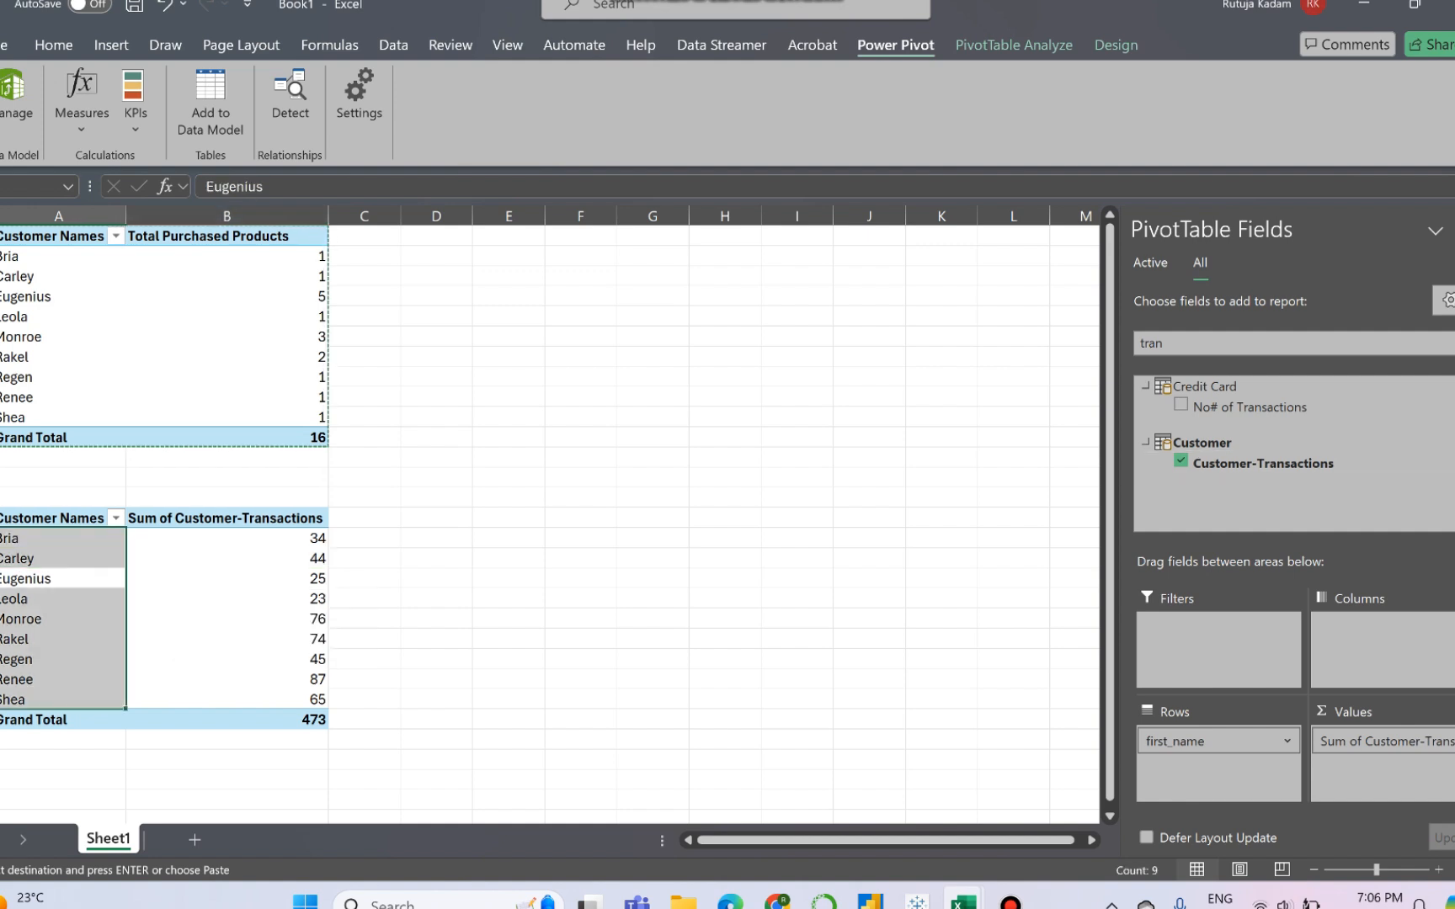
# - Rename the lower PivotTable's Sum of Customer-Transactions header as Total Transactions
pyautogui.click(226, 519)
pyautogui.click(417, 187)
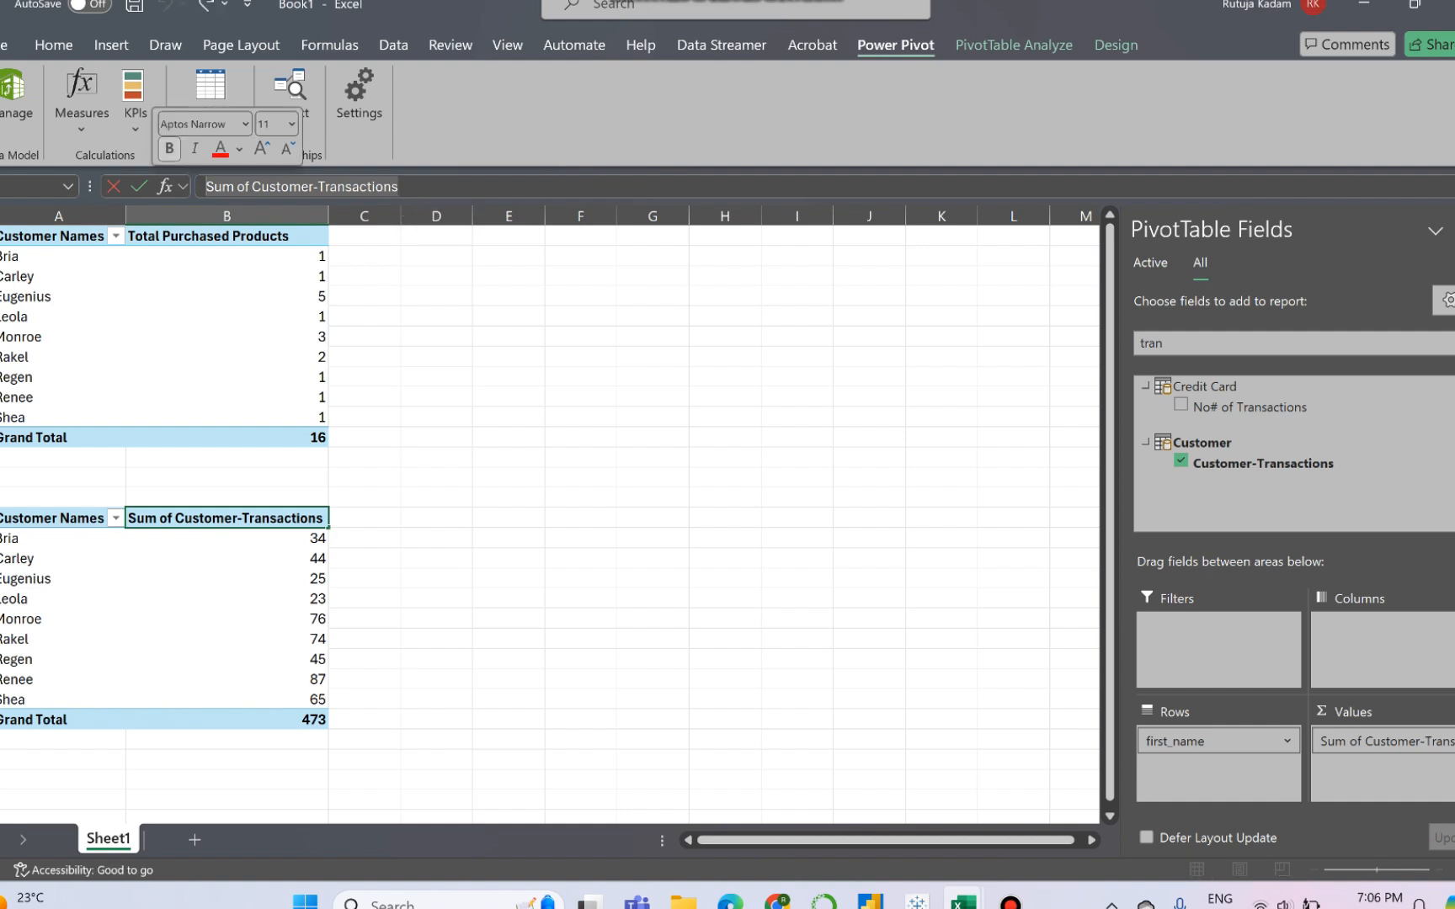
pyautogui.write('Tot')
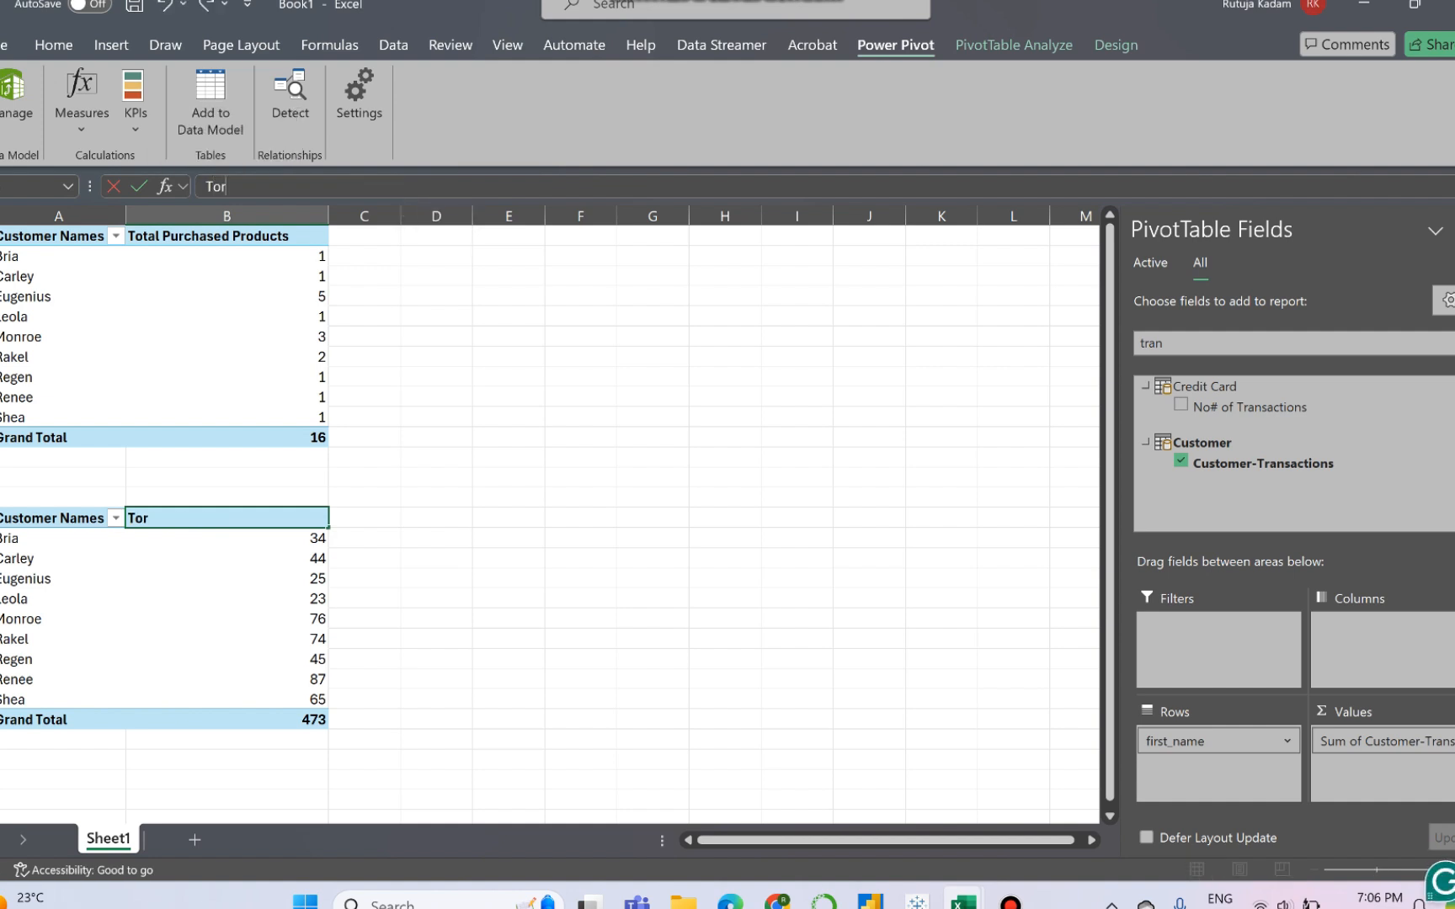
pyautogui.write('al Transactions')
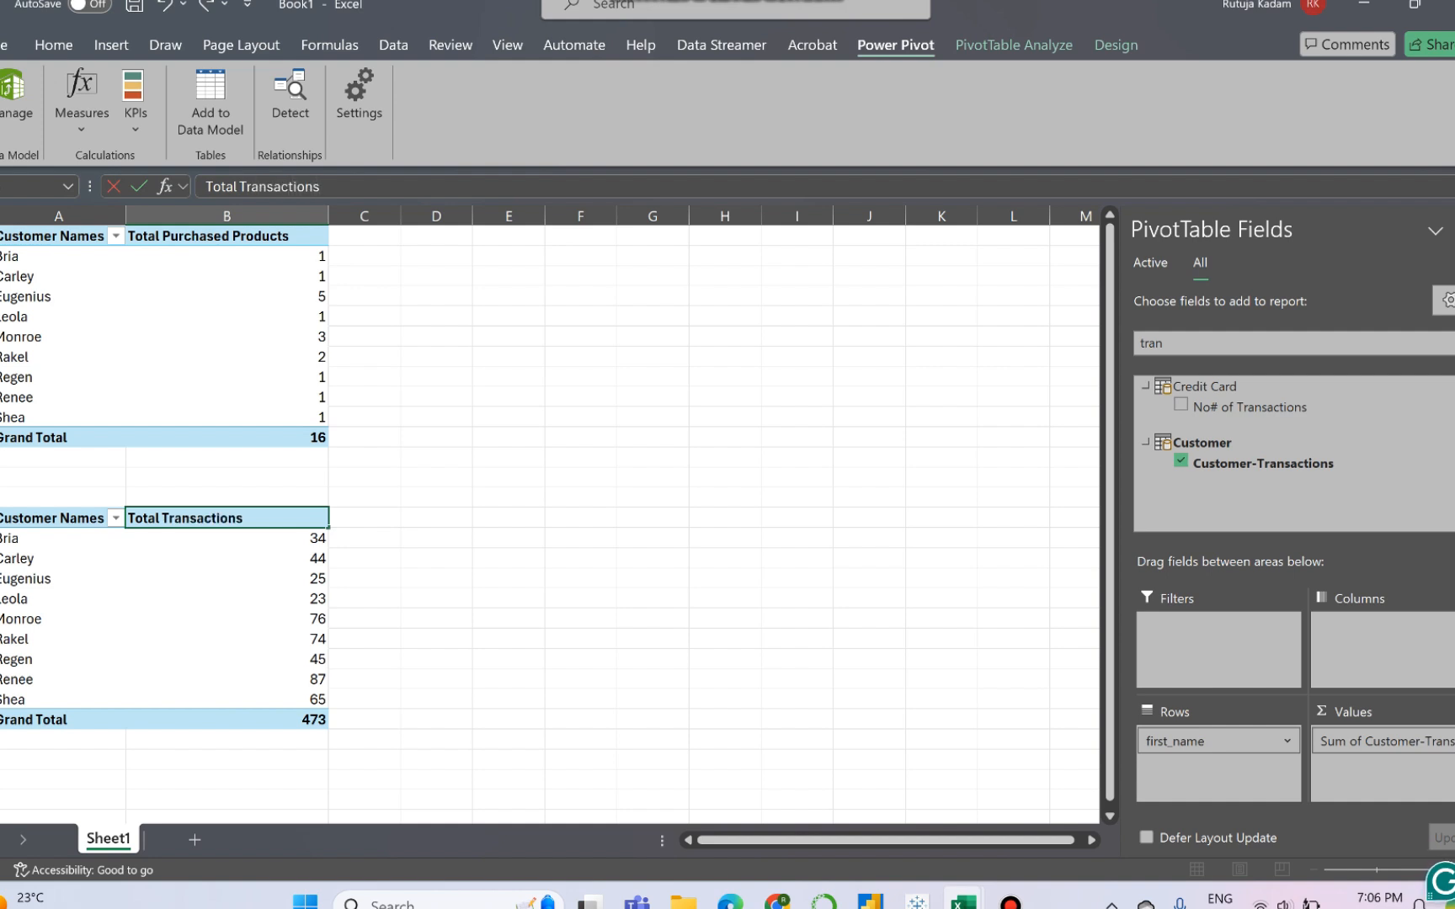
pyautogui.click(226, 639)
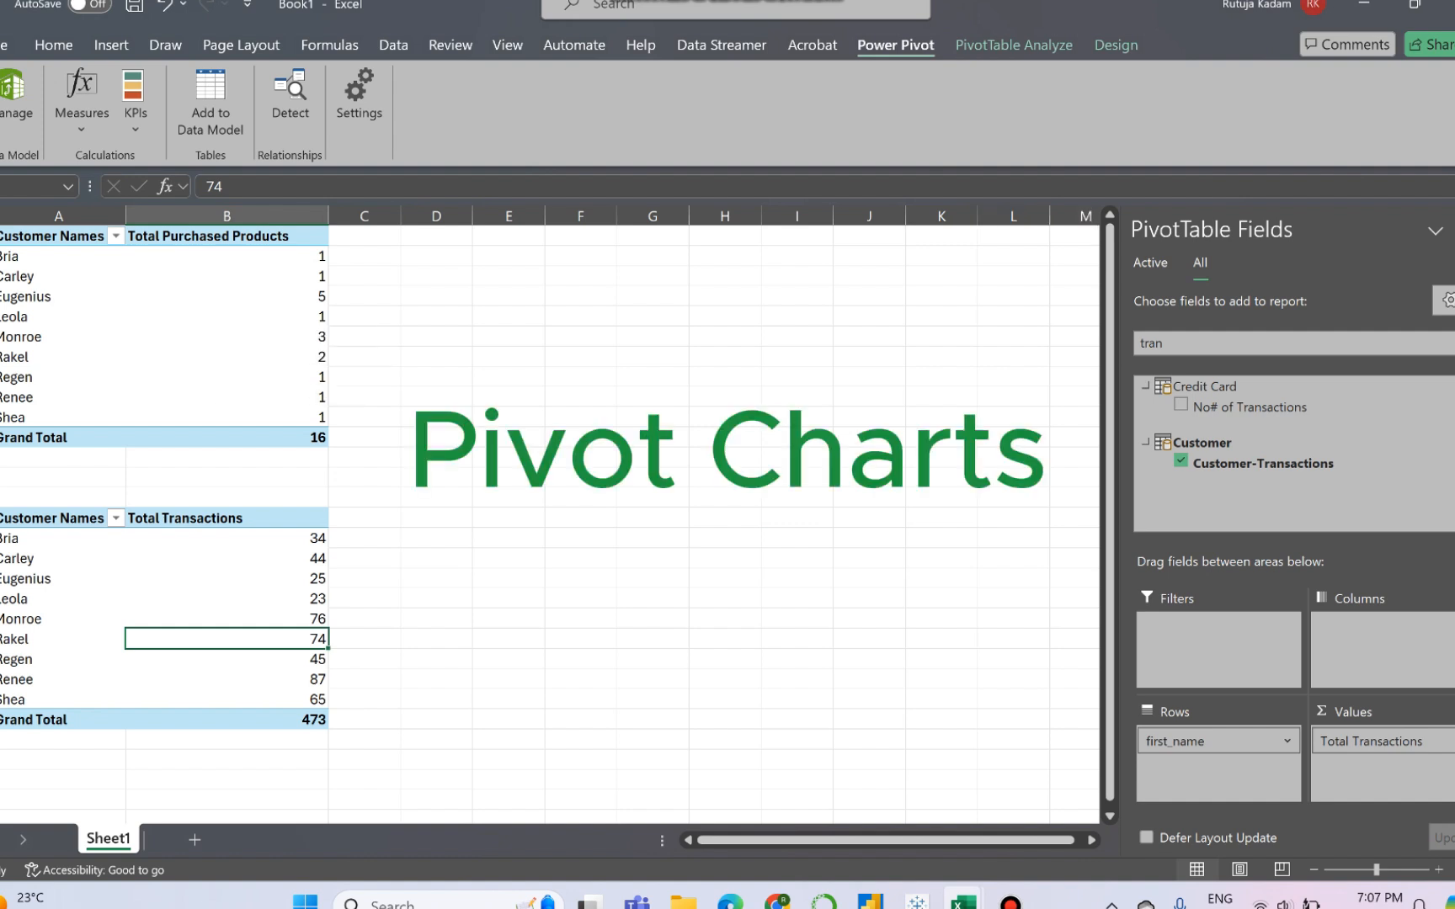
# - Insert a Clustered Column PivotChart based on the upper PivotTable, Total Purchased Products
pyautogui.click(1014, 45)
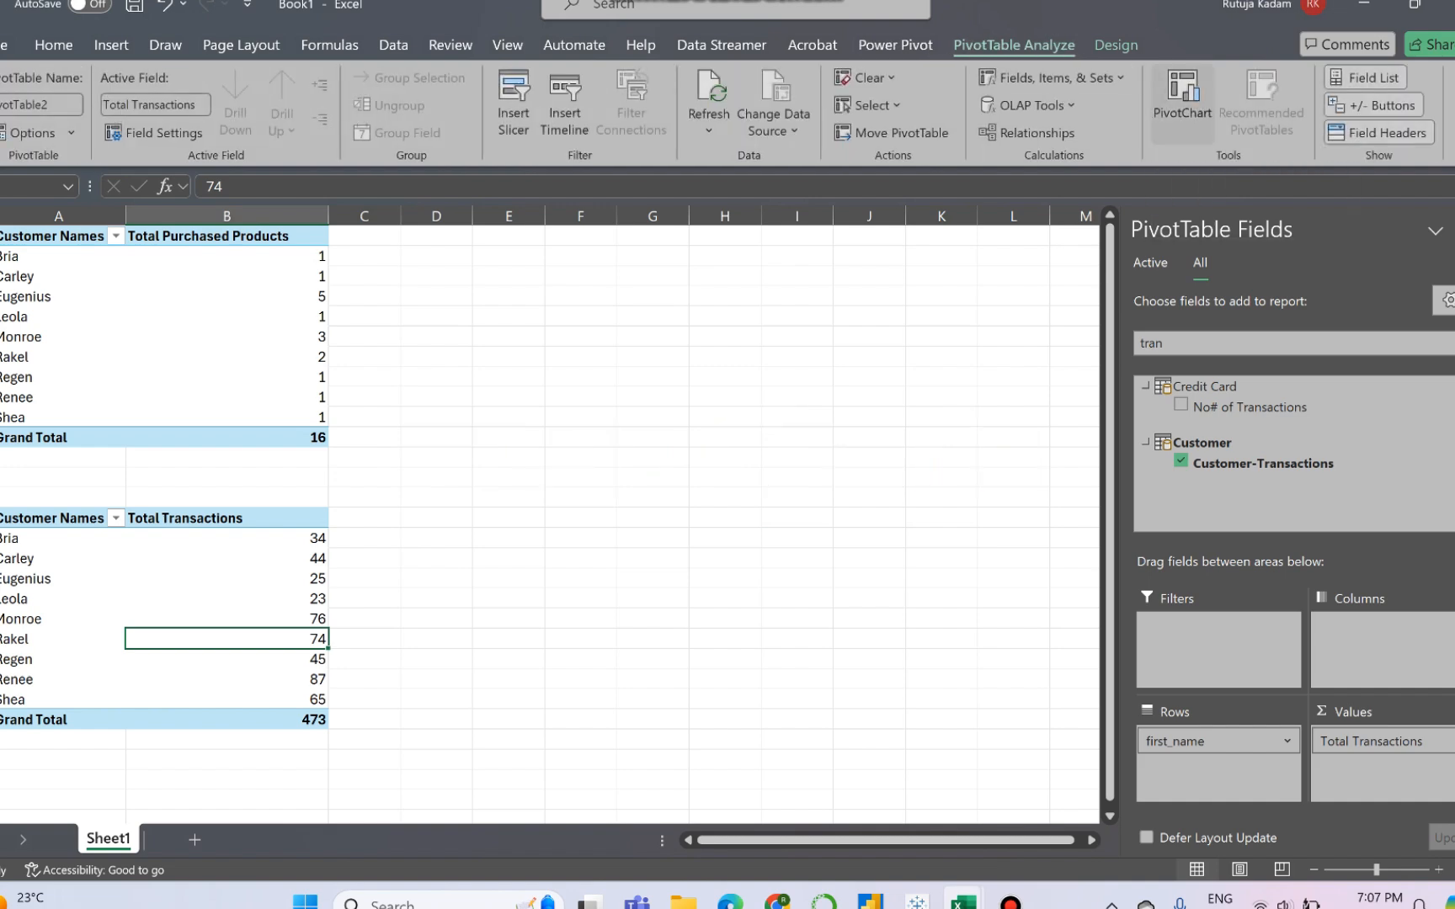
pyautogui.click(1182, 93)
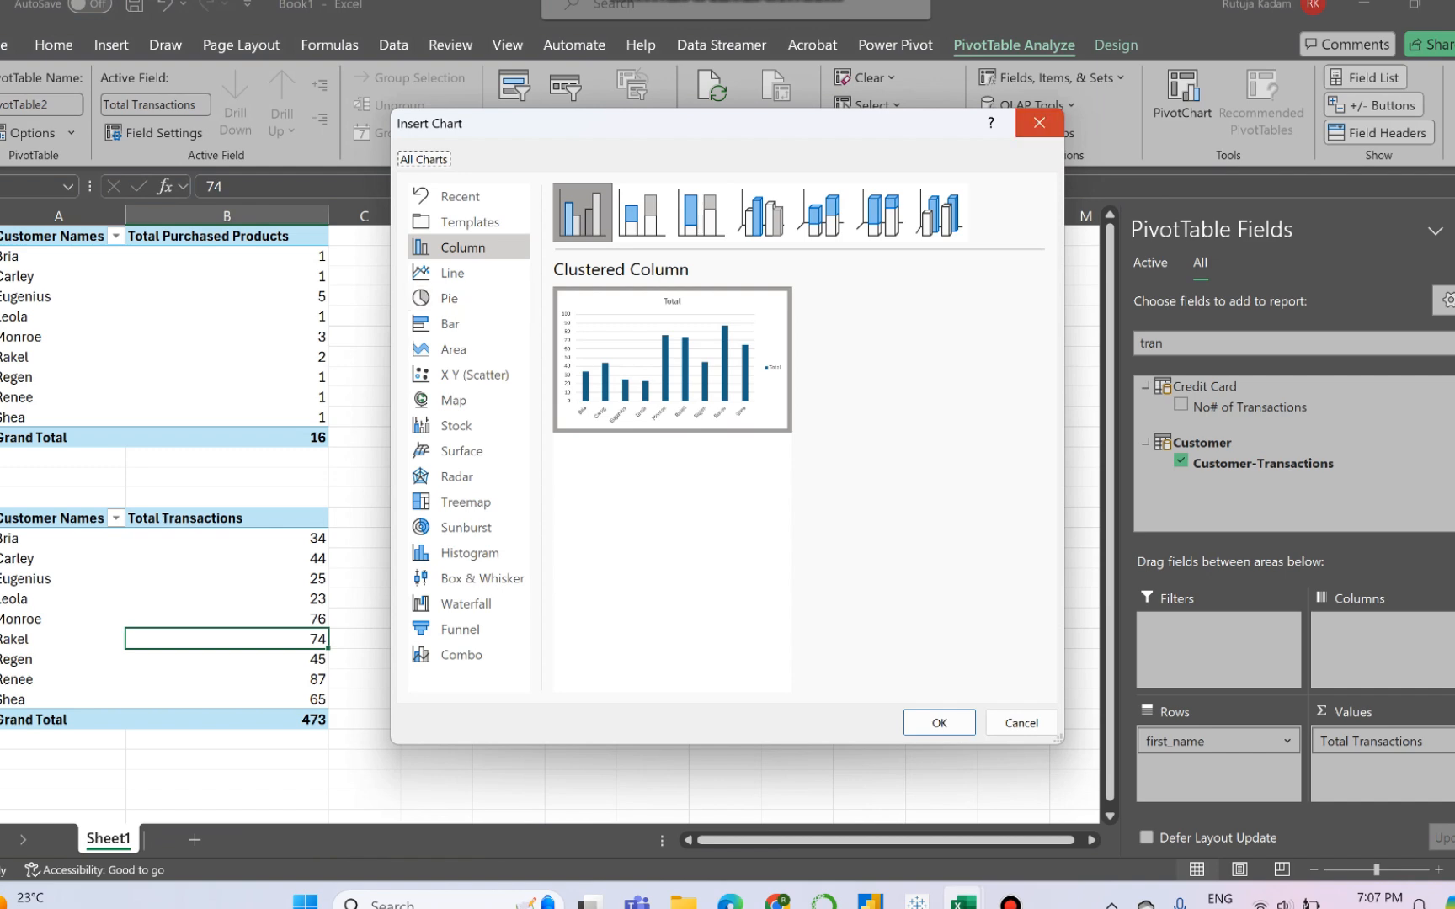
pyautogui.click(1040, 123)
pyautogui.click(227, 337)
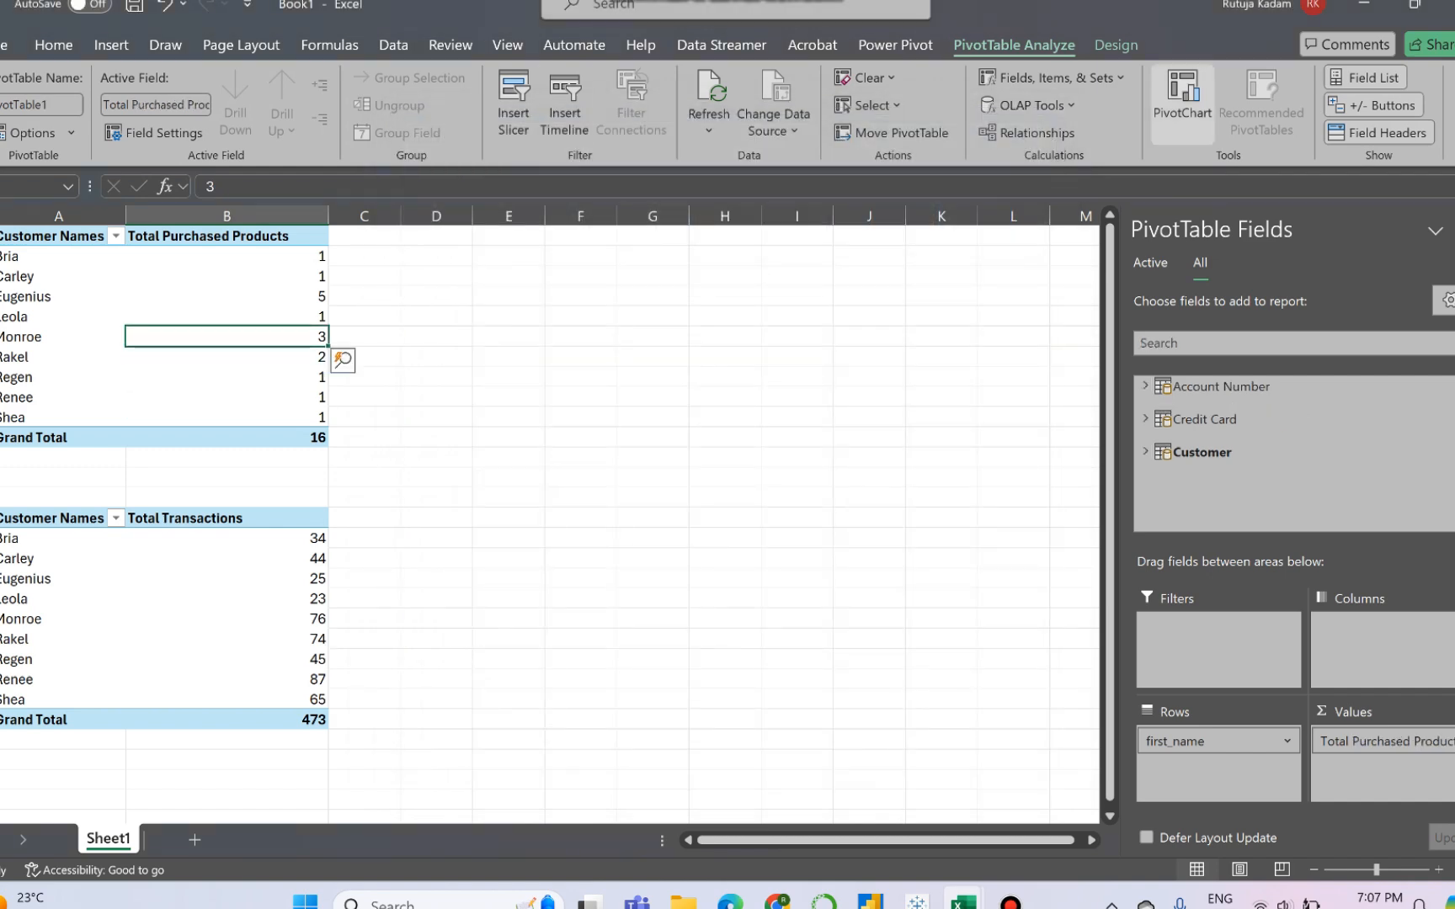
pyautogui.click(1183, 93)
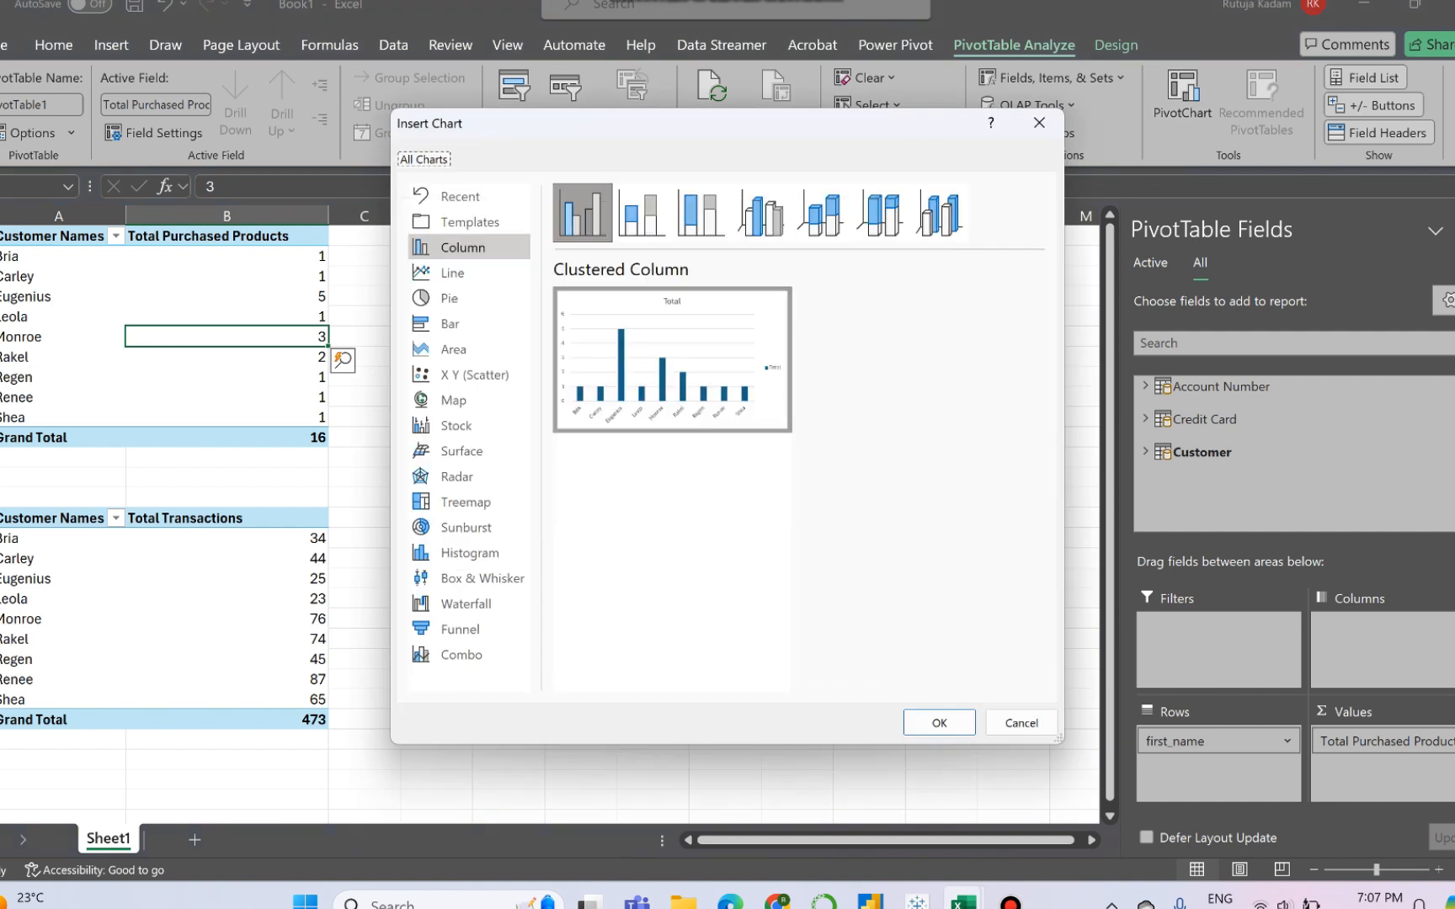
pyautogui.click(939, 722)
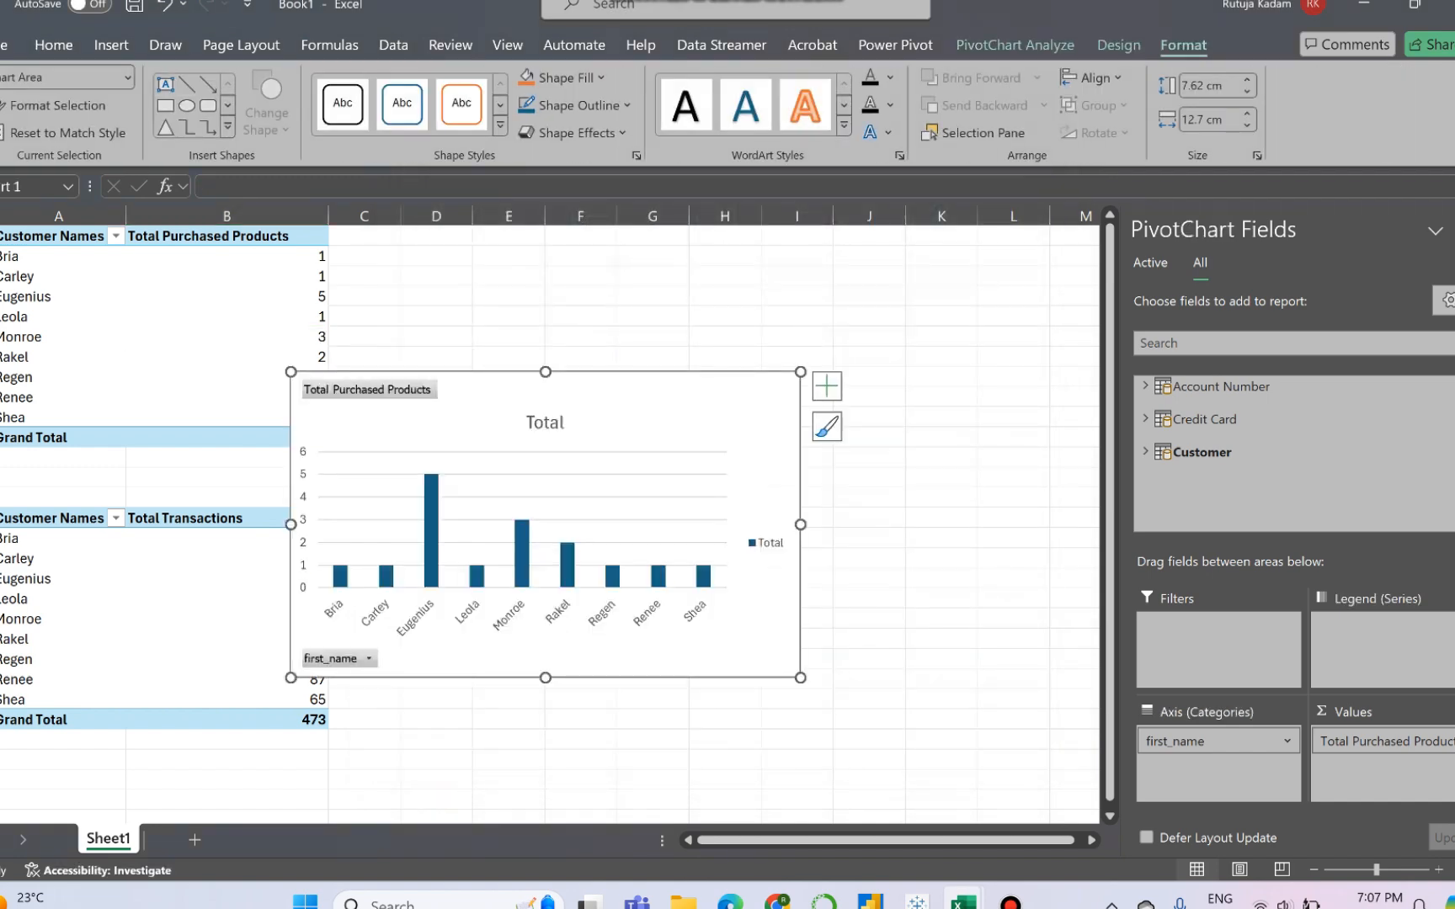
# - Place the PivotChart beside the upper PivotTable, starting at column D, and resize it to about 6.99 cm by 14.51 cm
pyautogui.moveTo(800, 678); pyautogui.dragTo(675, 632)
pyautogui.moveTo(627, 437); pyautogui.dragTo(740, 300)
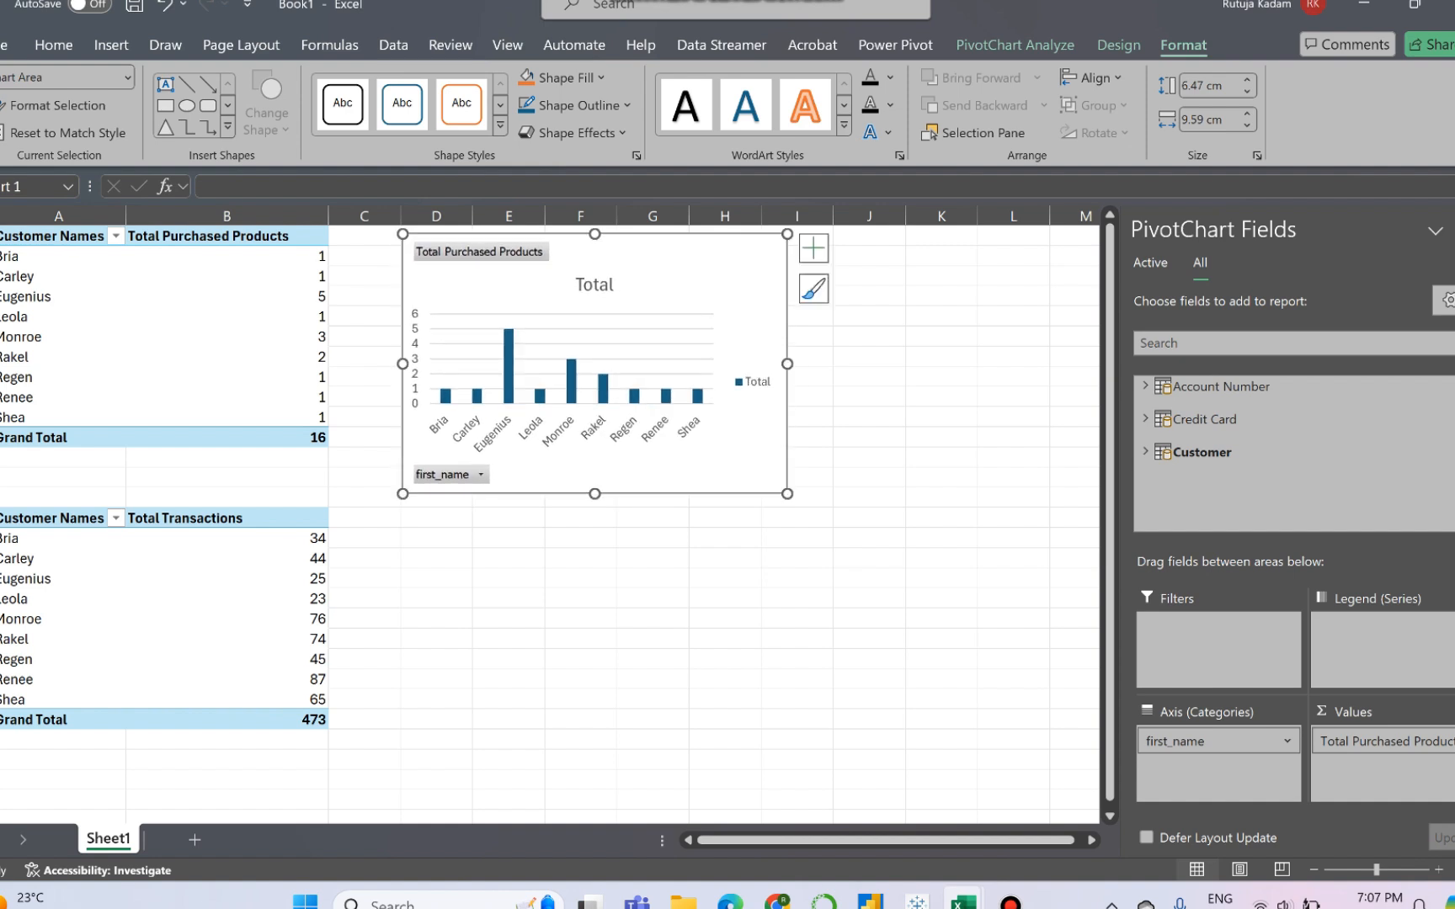
pyautogui.moveTo(788, 493); pyautogui.dragTo(984, 514)
# - Change the PivotChart's title to Total Purchased Products
pyautogui.doubleClick(693, 285)
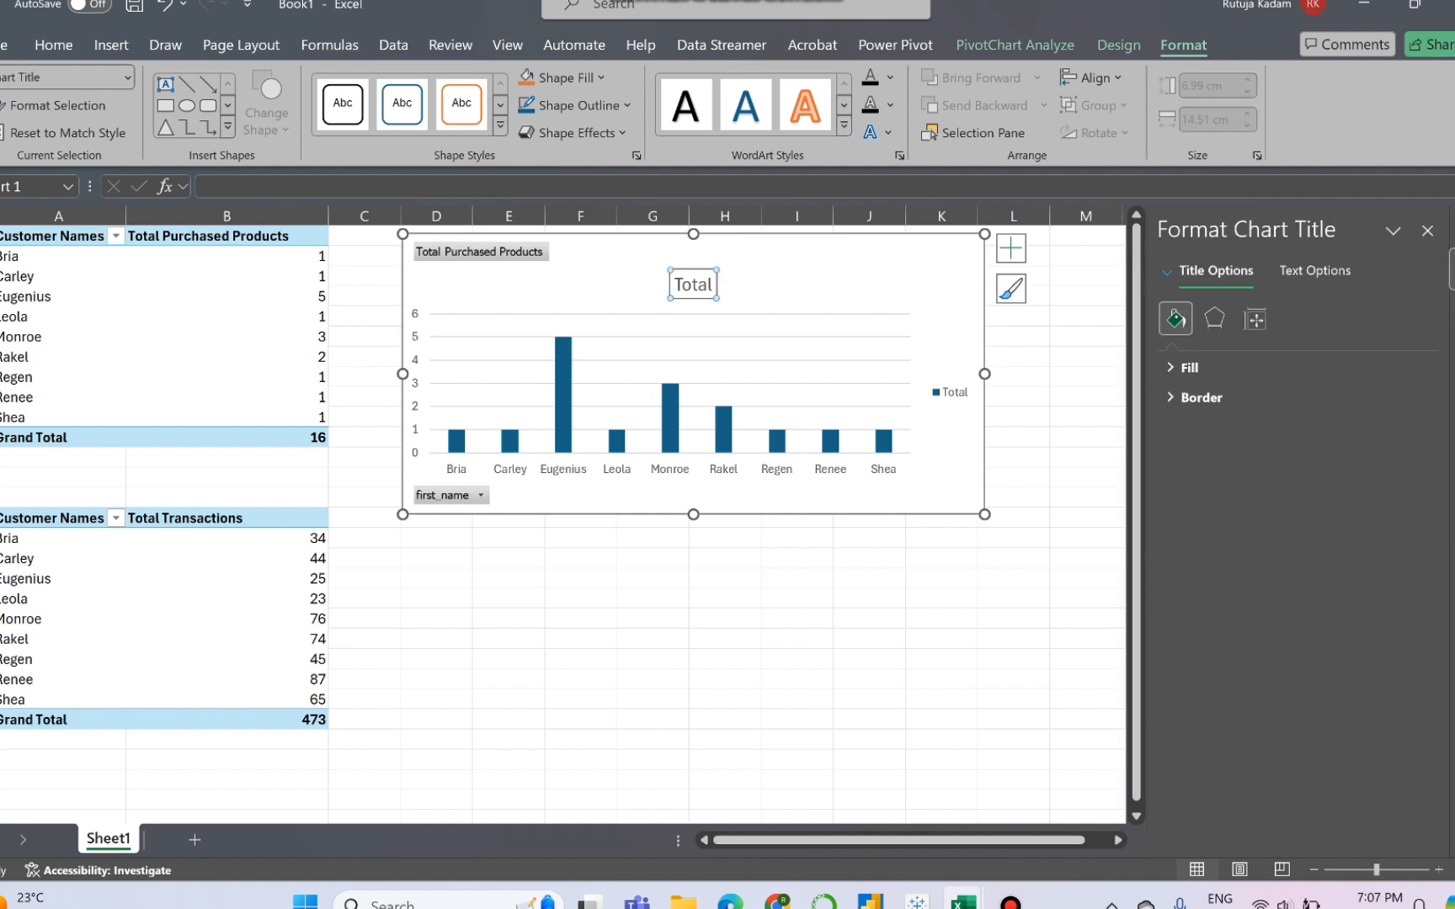
pyautogui.click(697, 284)
pyautogui.press('Right')
pyautogui.press('Right')
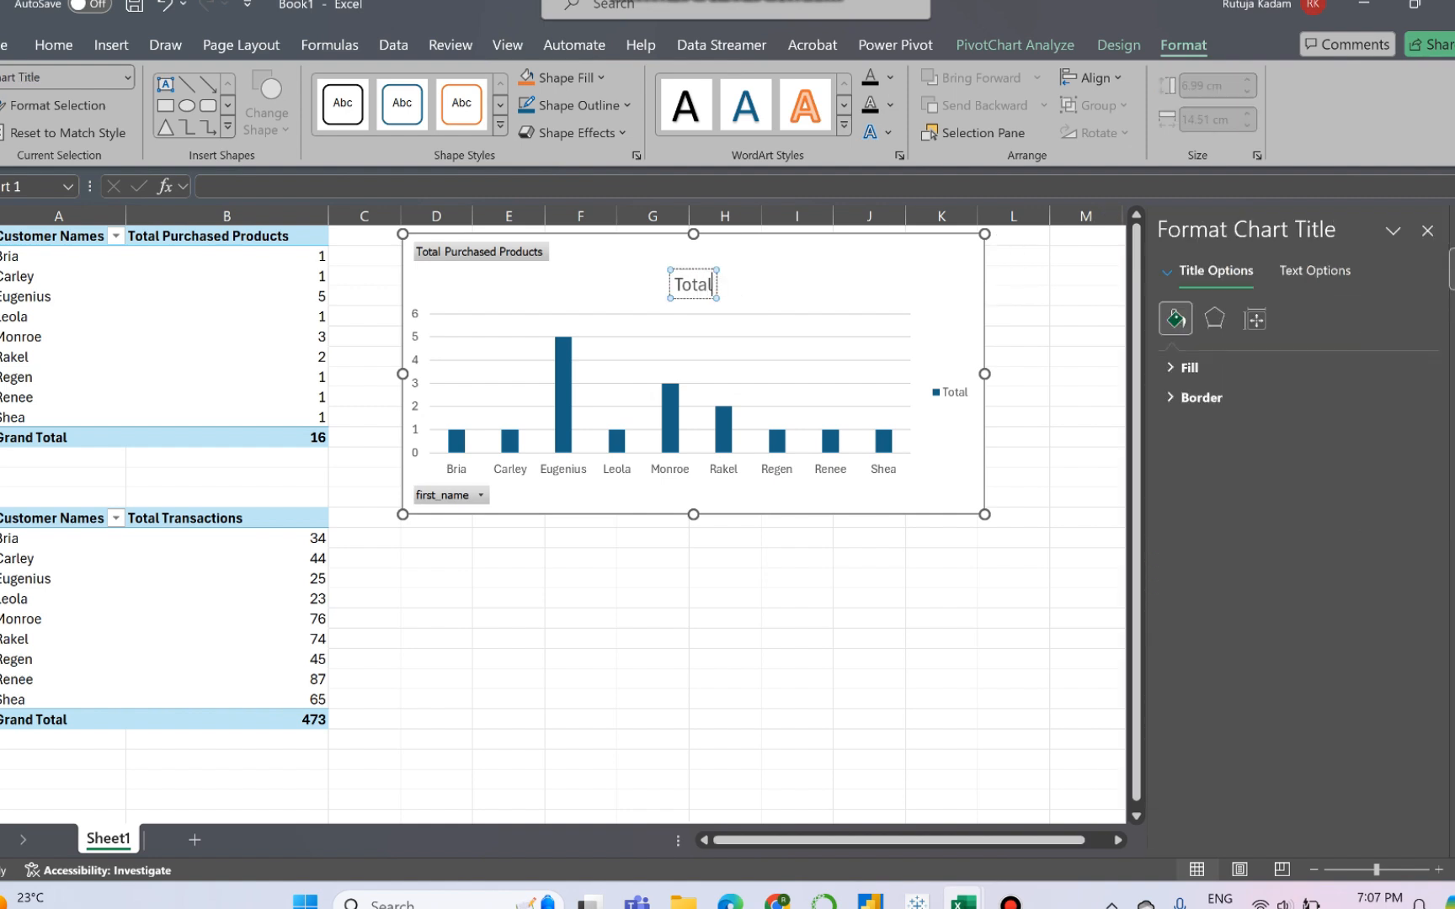
pyautogui.write('Pur')
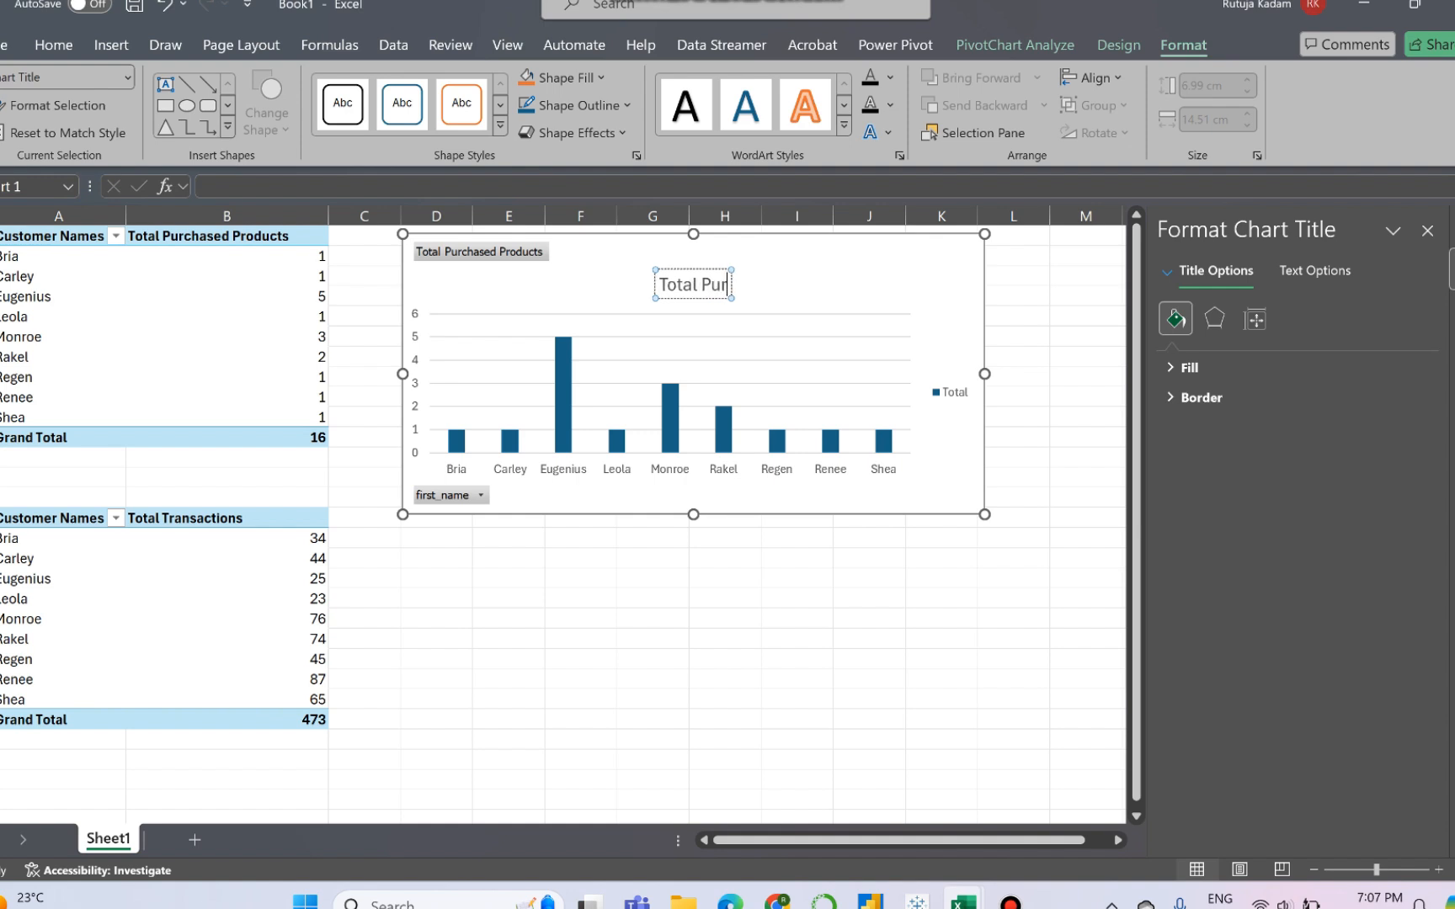
pyautogui.write('chased Pro')
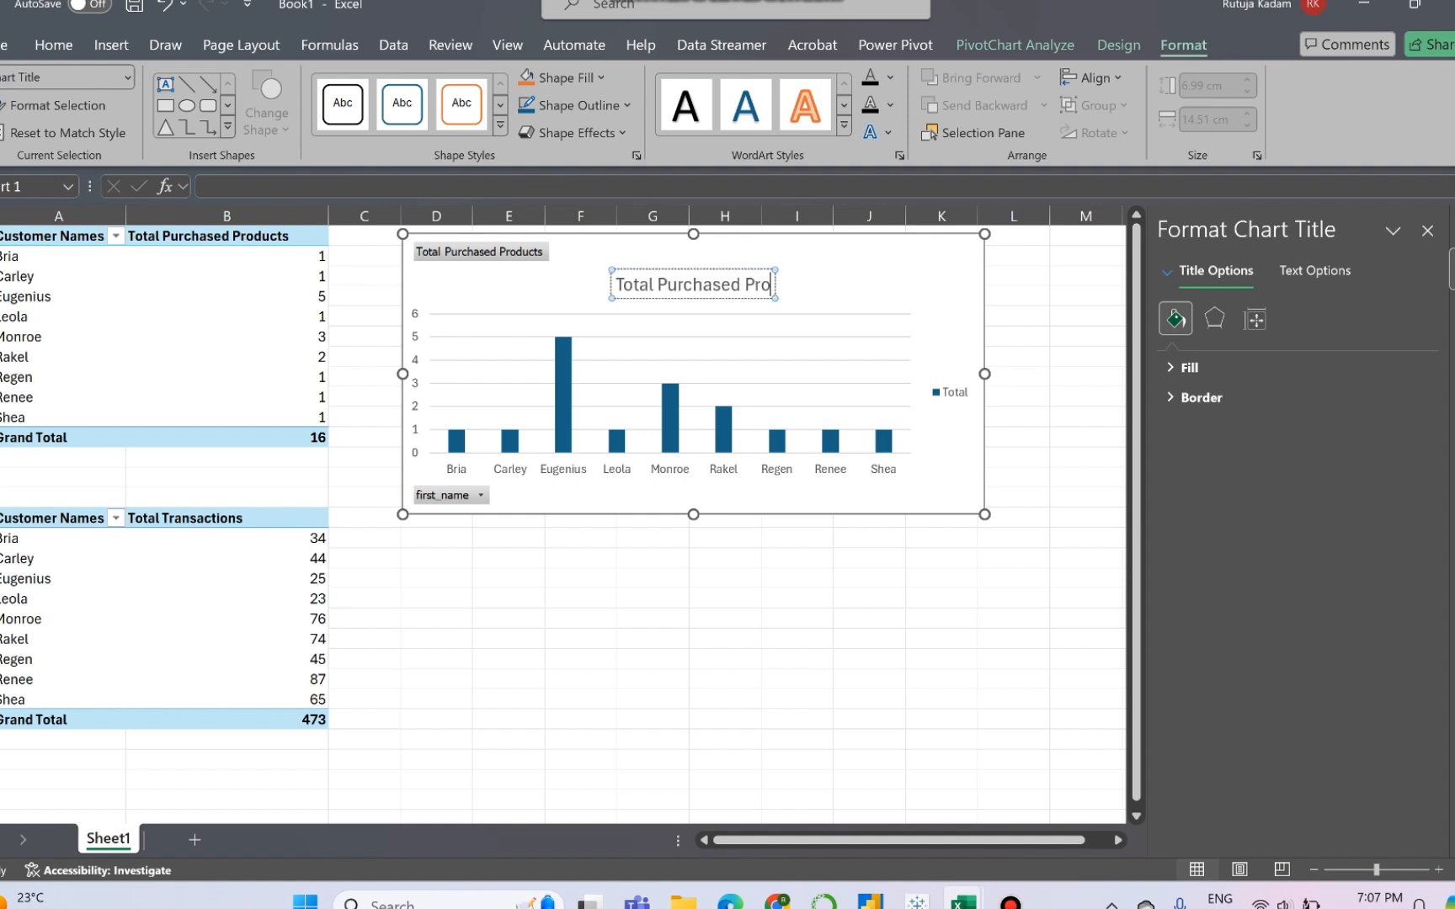
pyautogui.write('ducts')
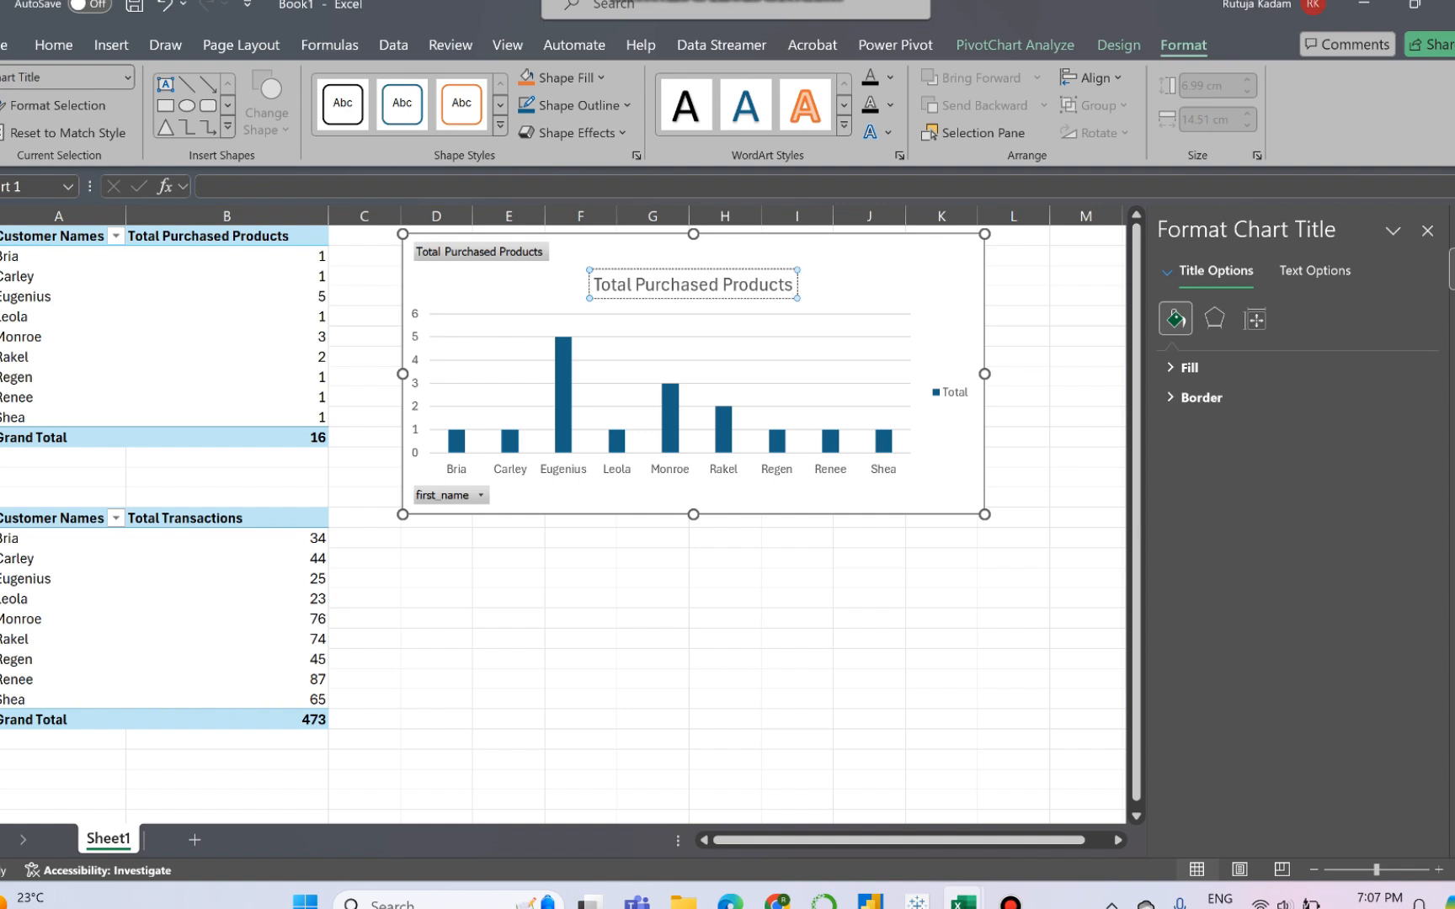
pyautogui.click(960, 345)
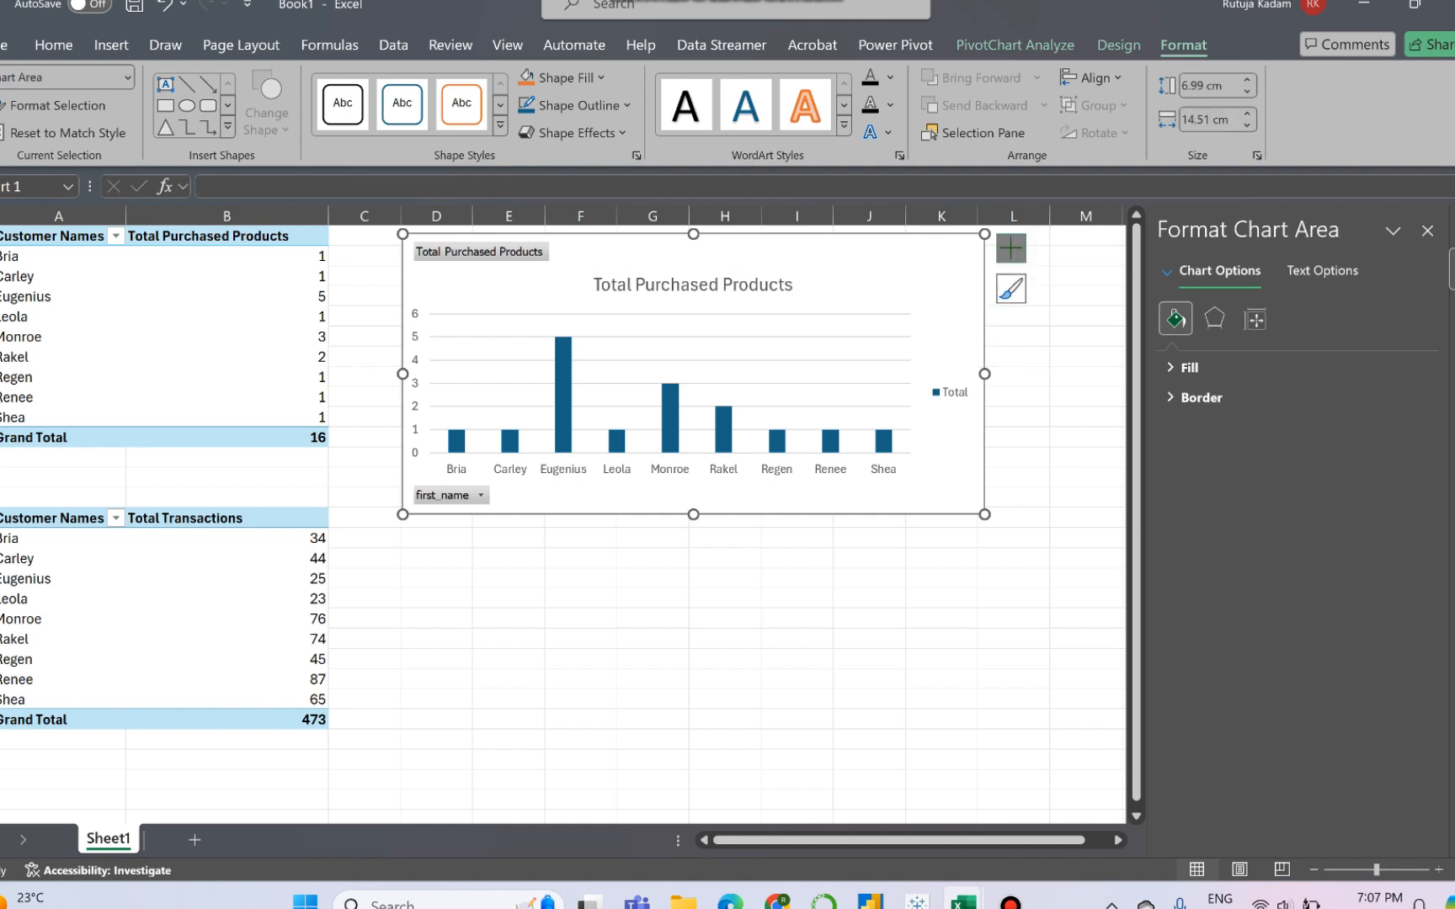
# - Add data labels to the Total Purchased Products chart and close the formatting pane
pyautogui.click(1011, 248)
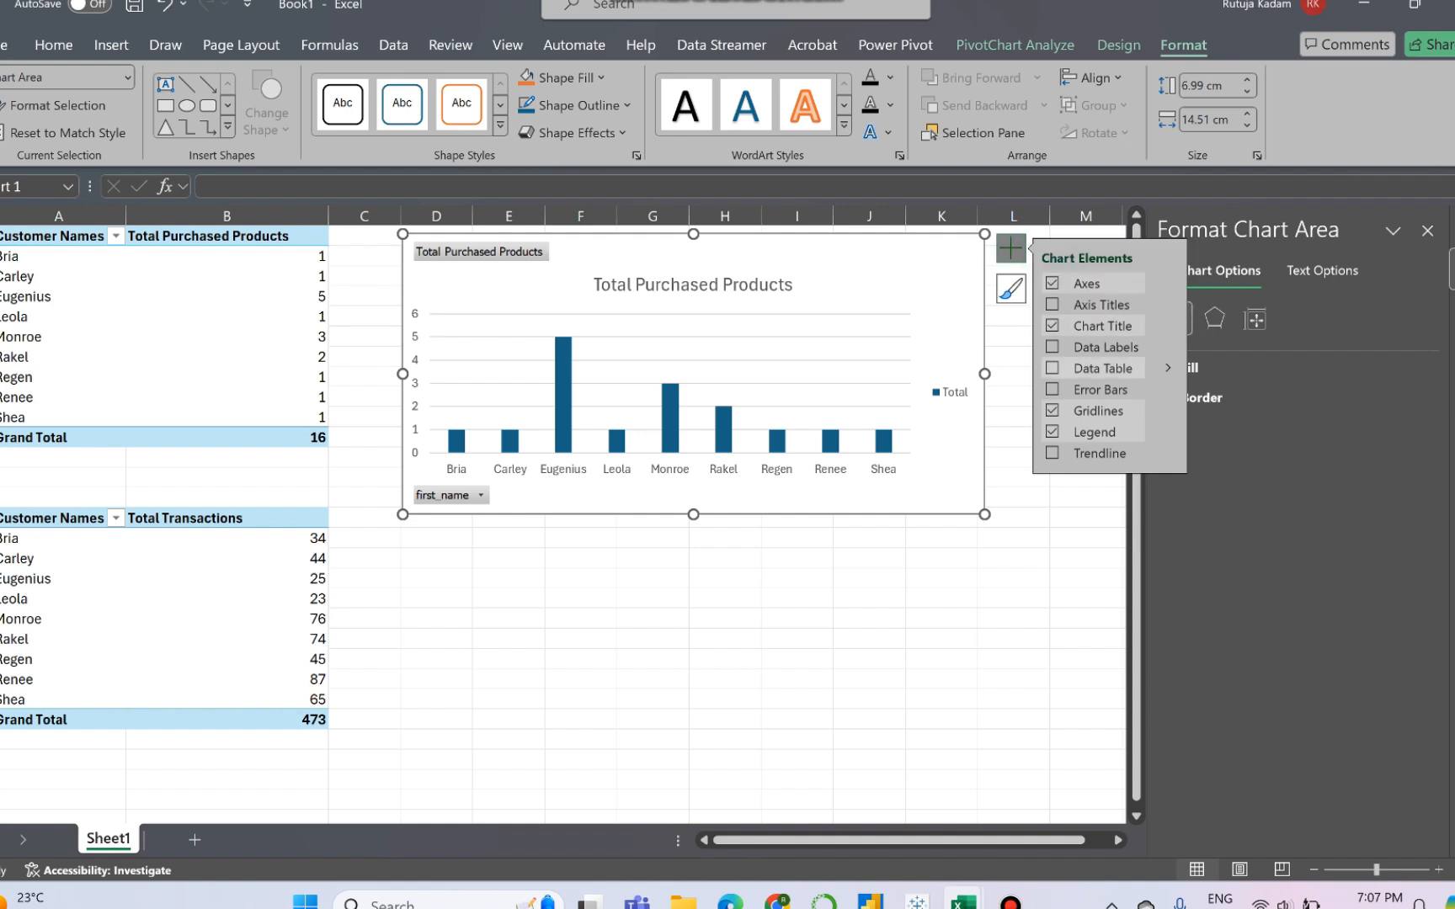
pyautogui.click(1053, 346)
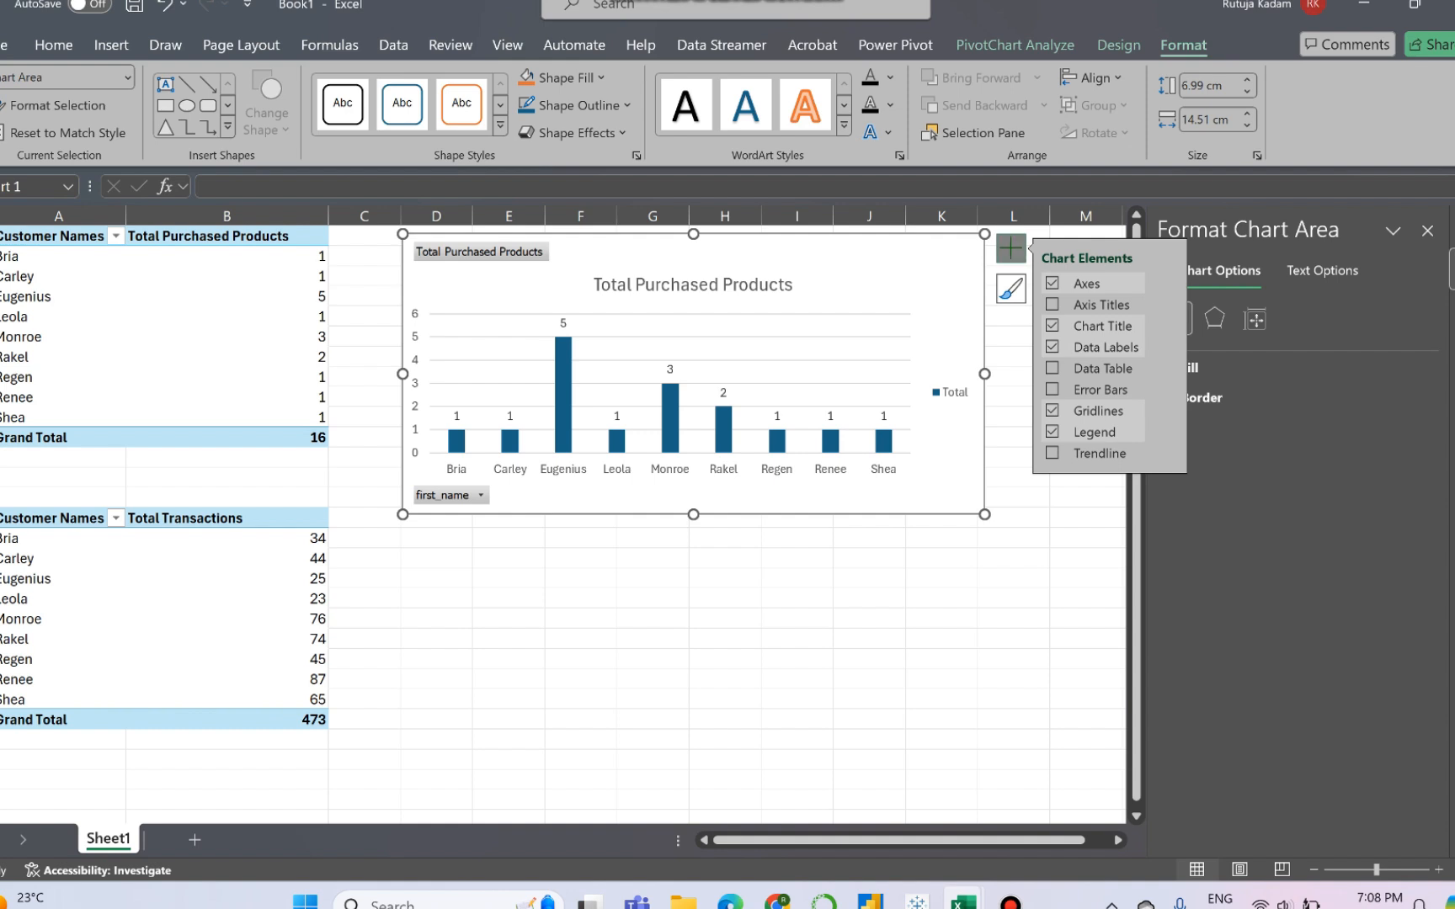
pyautogui.click(1016, 417)
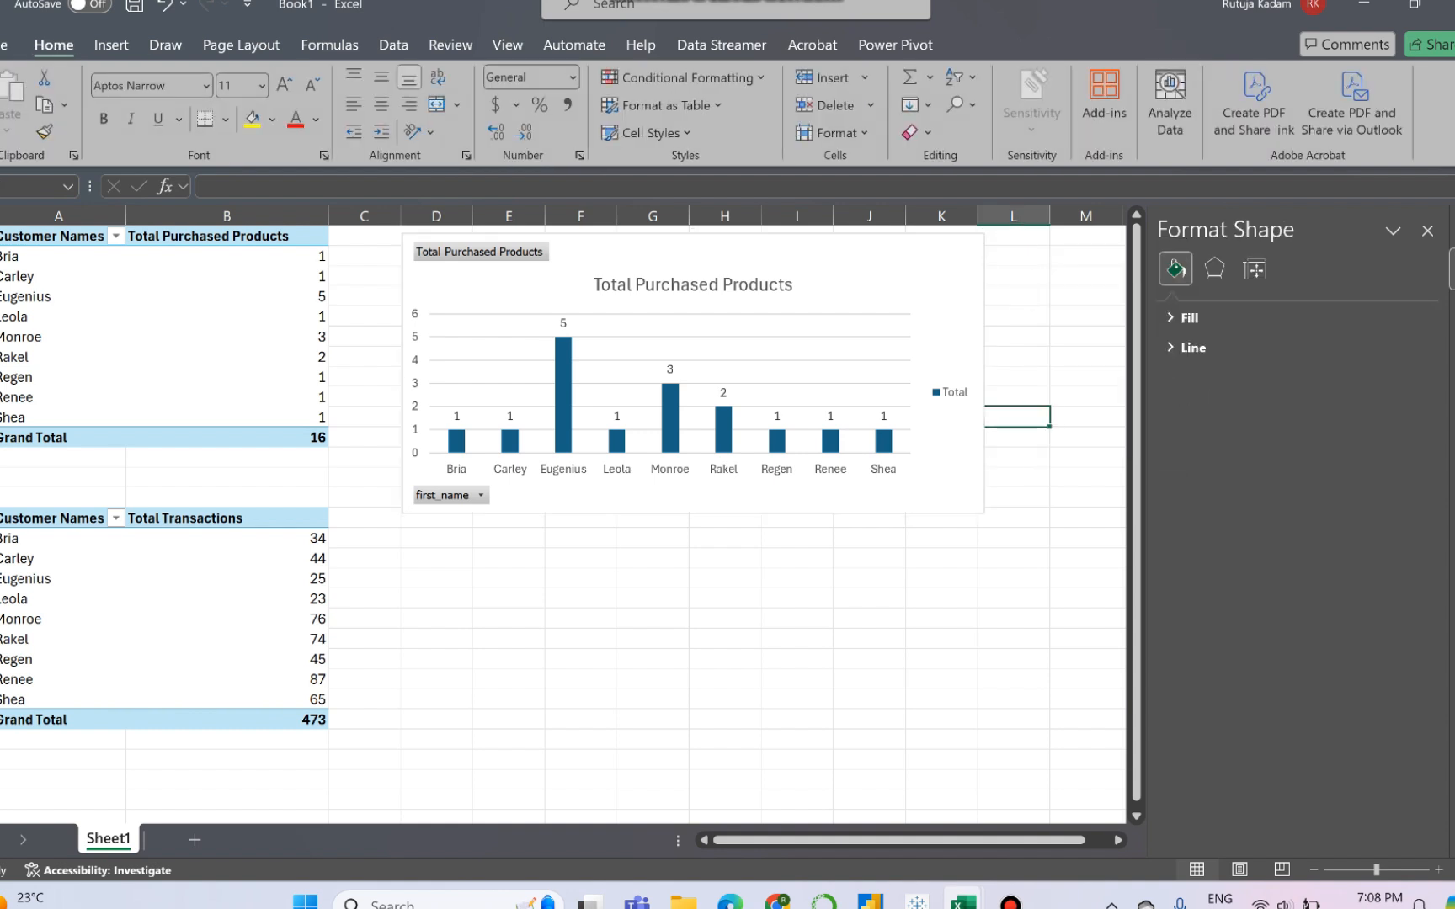
pyautogui.click(1427, 231)
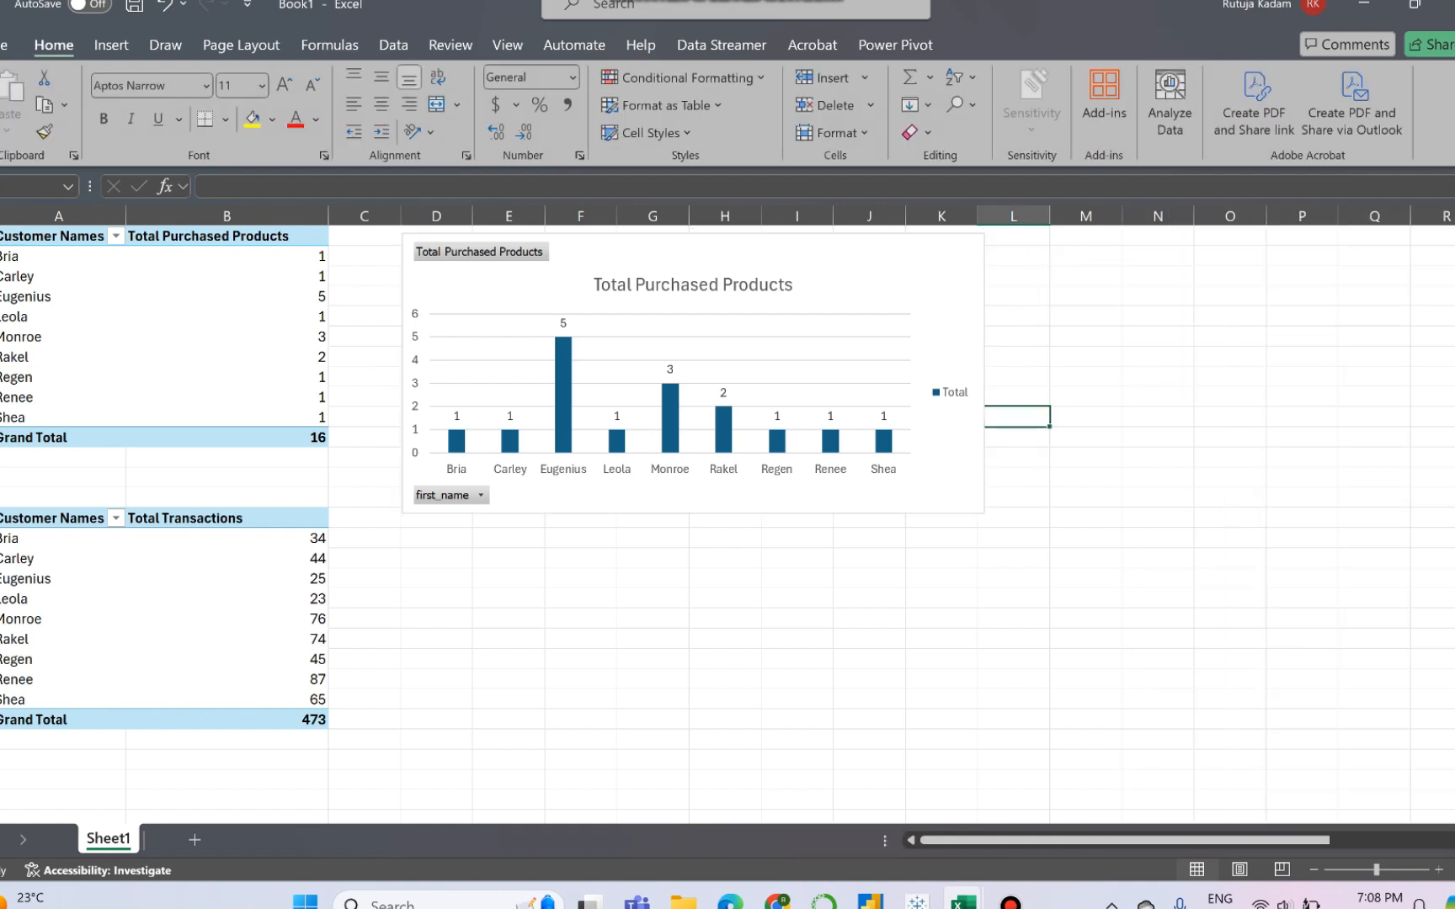
# - Shorten the Total Purchased Products chart from its lower edge so it ends above the Total Transactions PivotTable
pyautogui.click(228, 357)
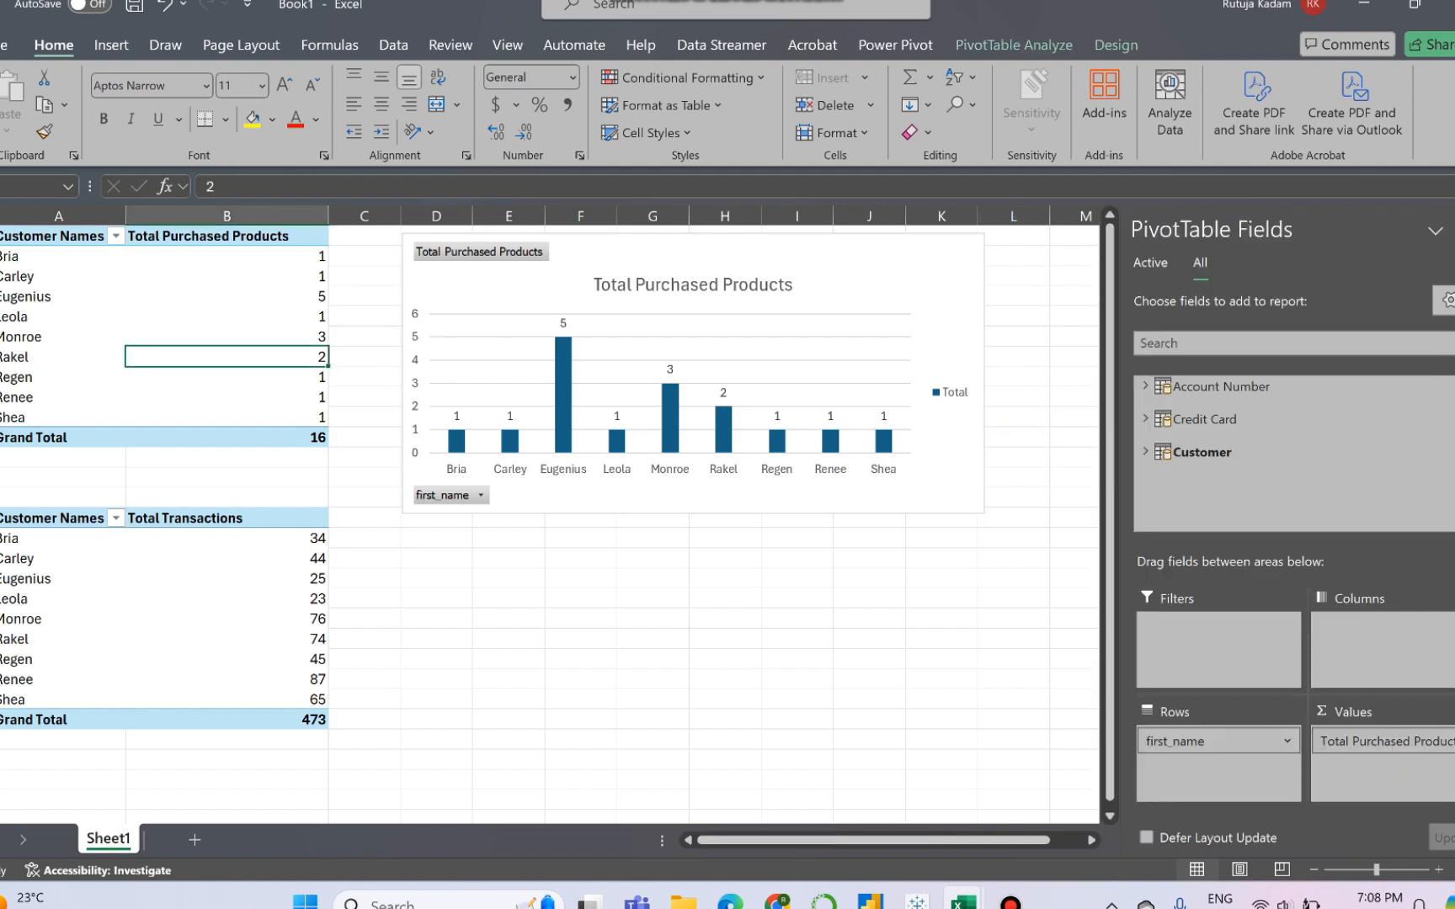
pyautogui.click(851, 282)
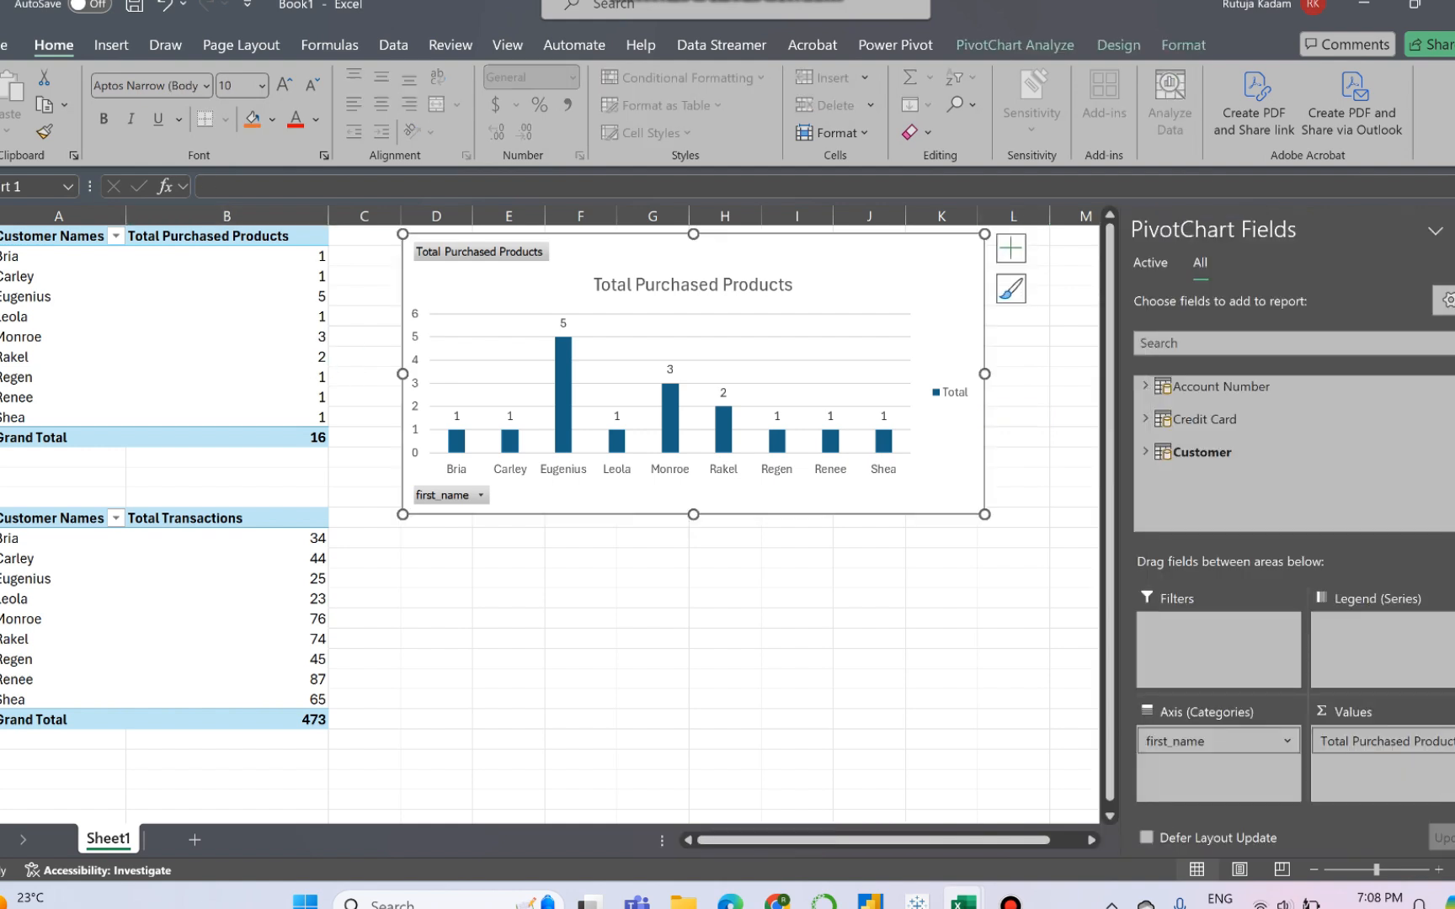
pyautogui.moveTo(693, 514); pyautogui.dragTo(693, 458)
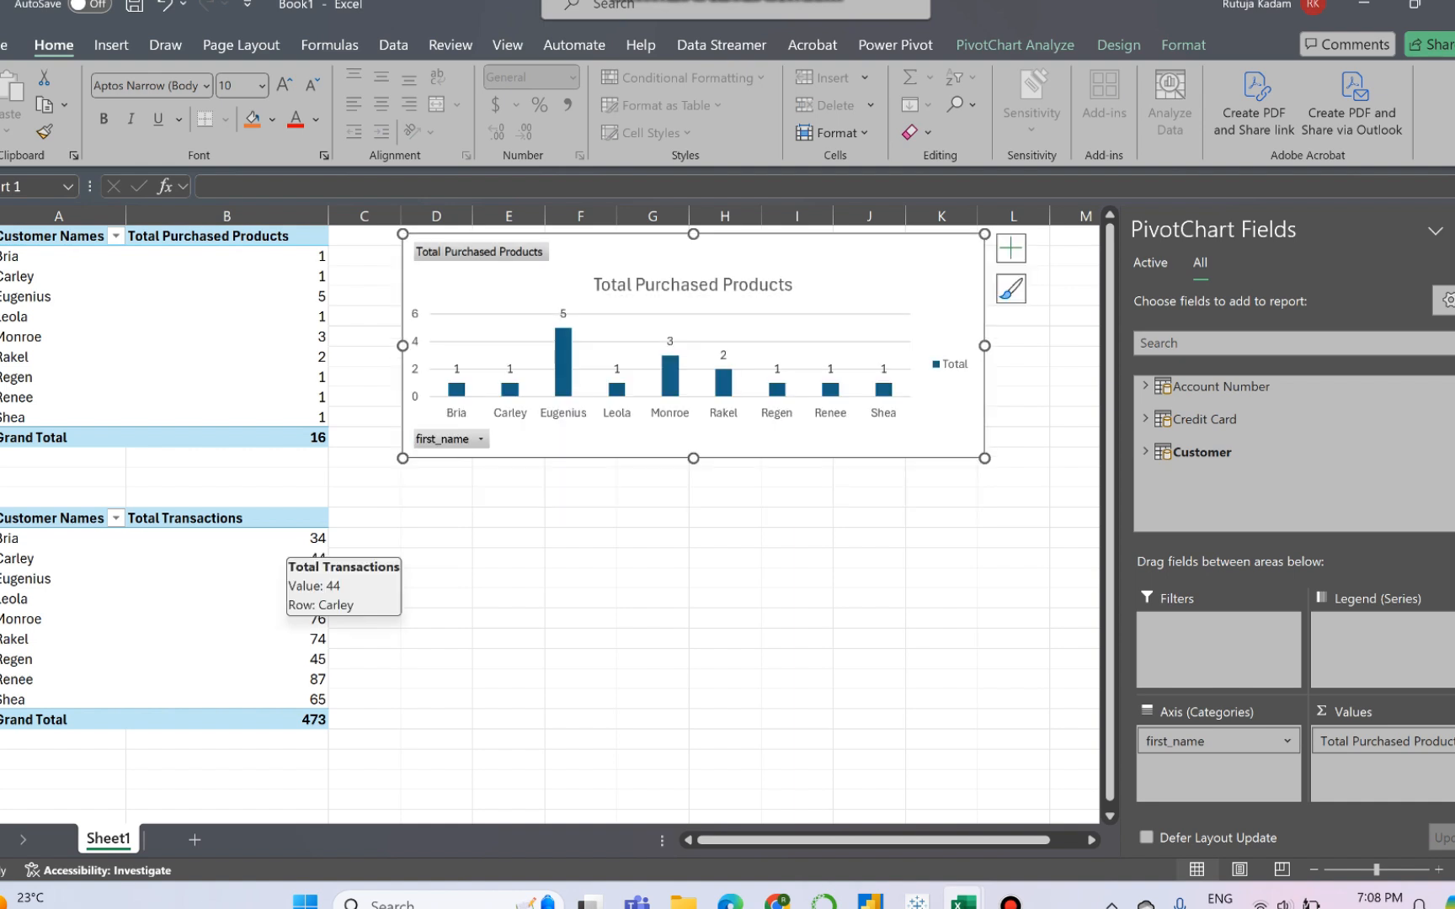
# - Insert a Pie PivotChart based on the Total Transactions PivotTable and place it beside that table
pyautogui.click(268, 598)
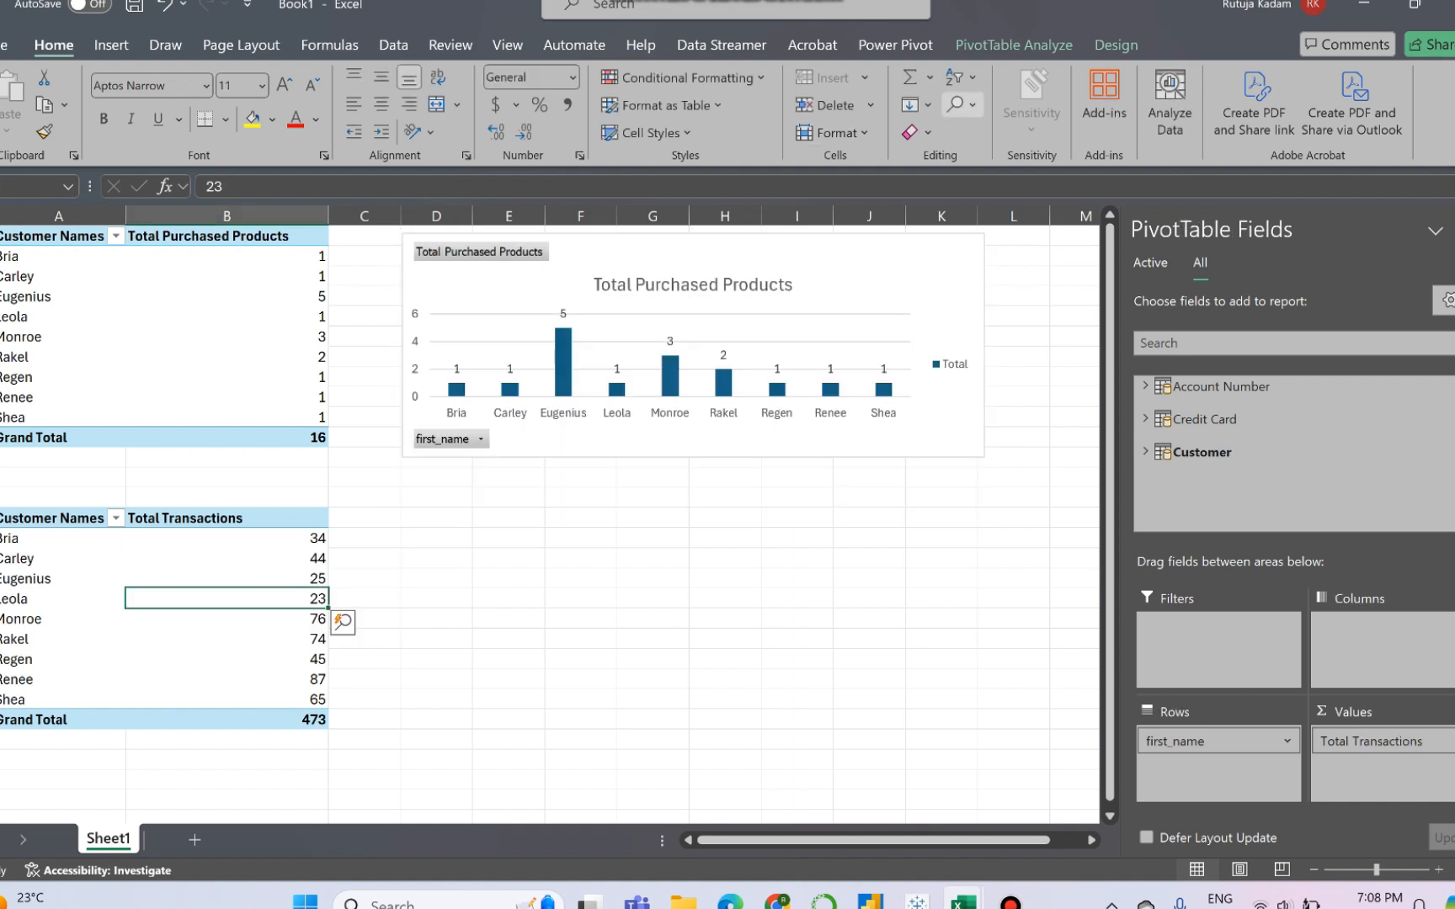
pyautogui.click(1014, 45)
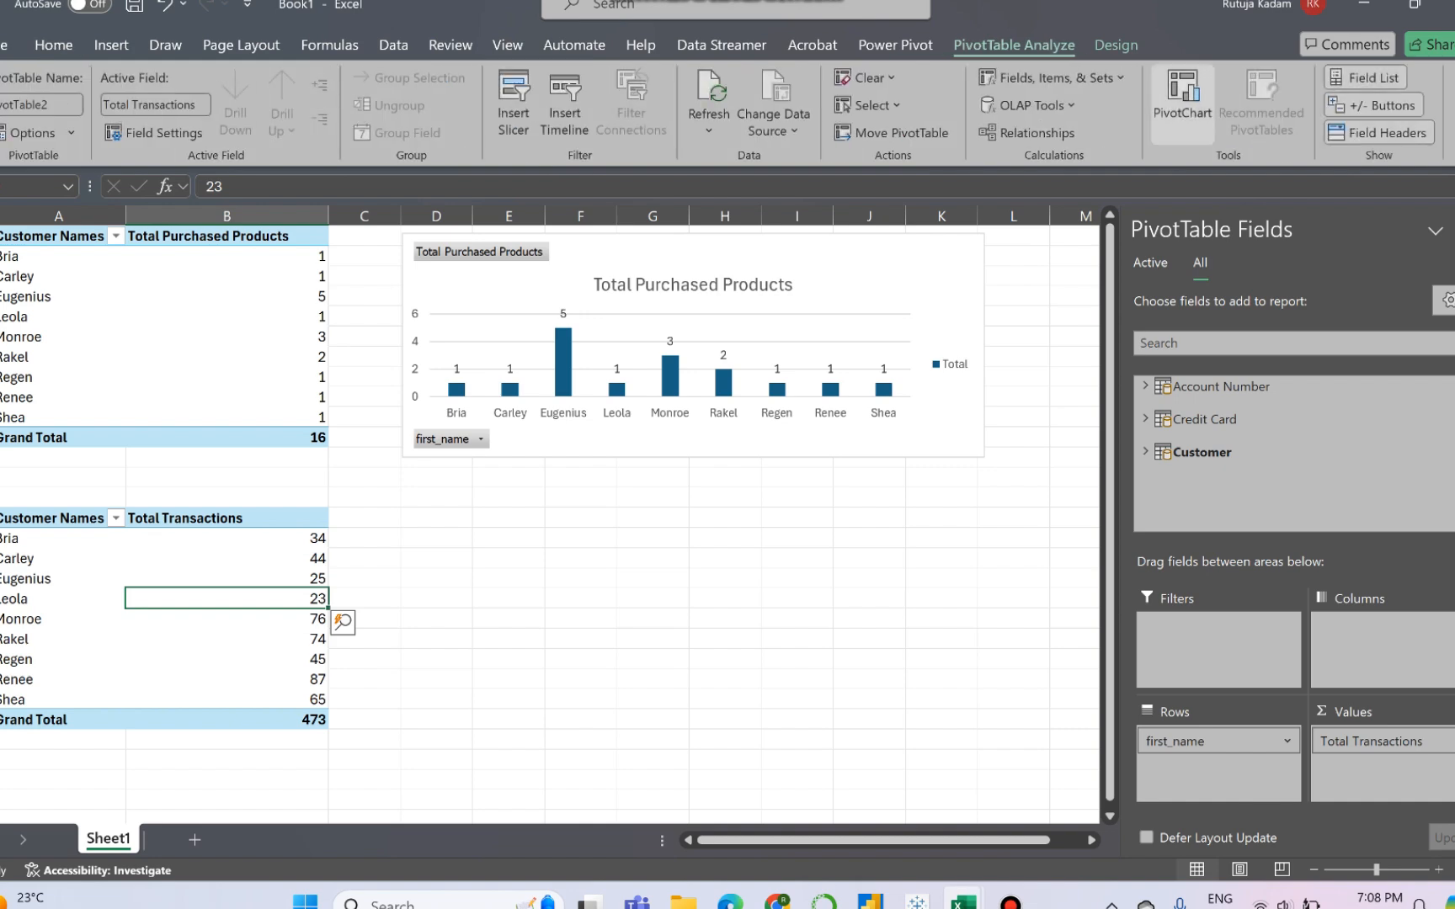
pyautogui.click(1182, 101)
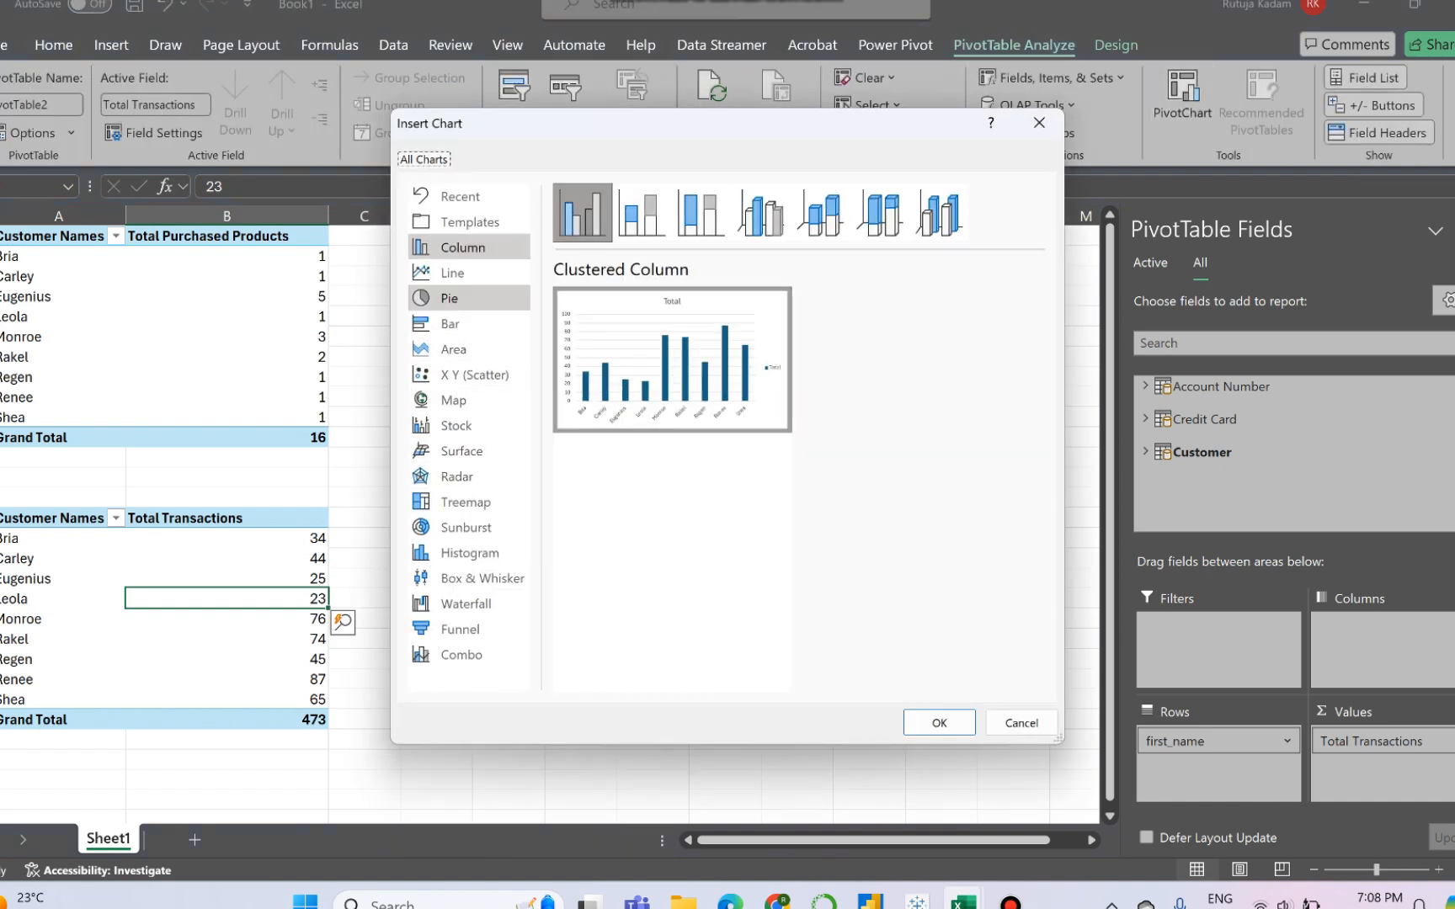
pyautogui.click(449, 298)
pyautogui.moveTo(665, 363)
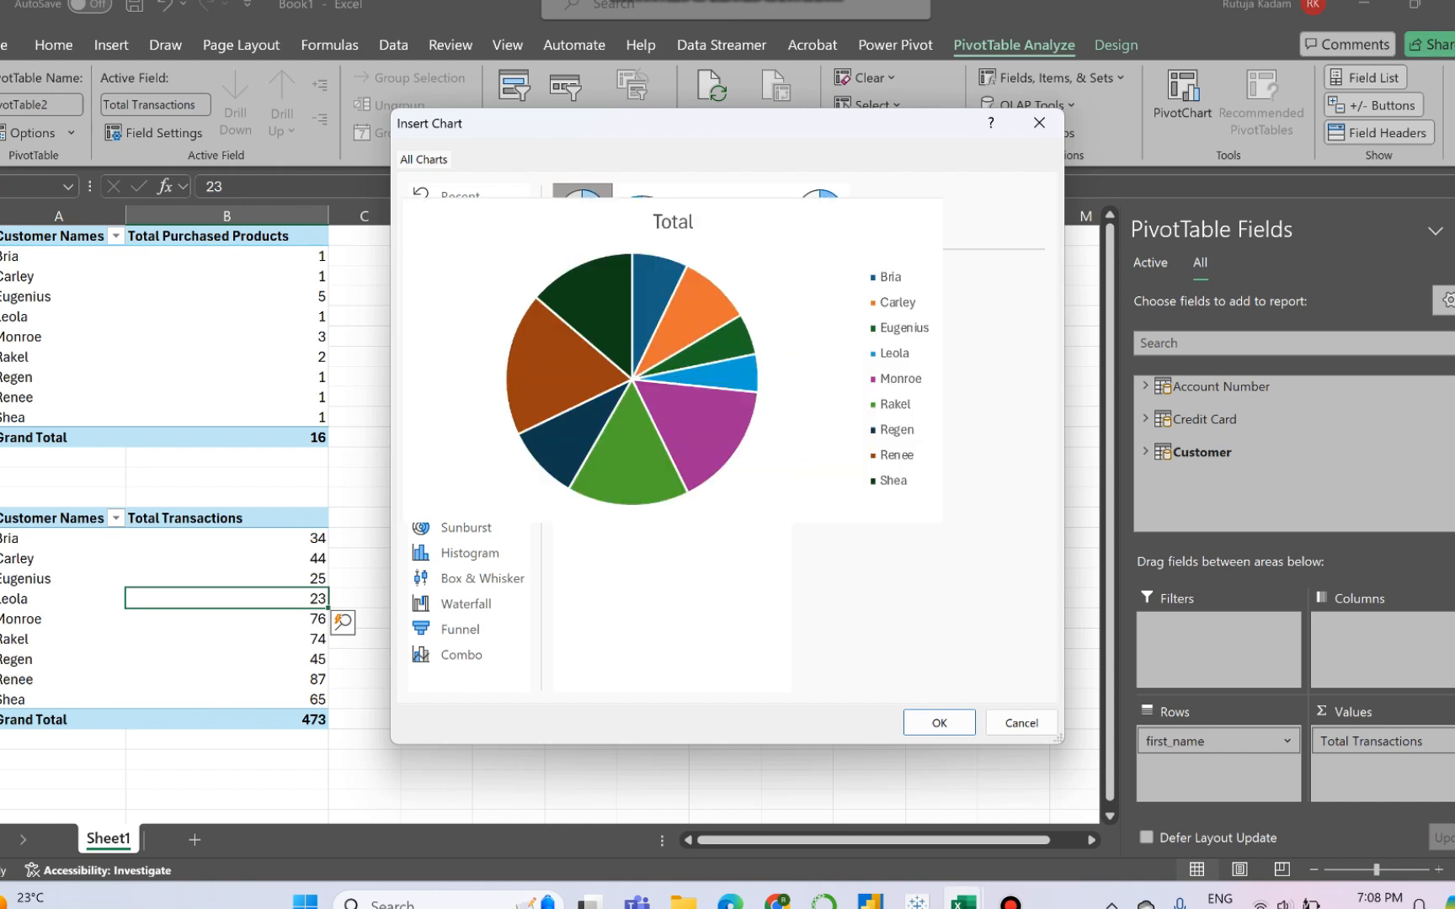
pyautogui.click(939, 722)
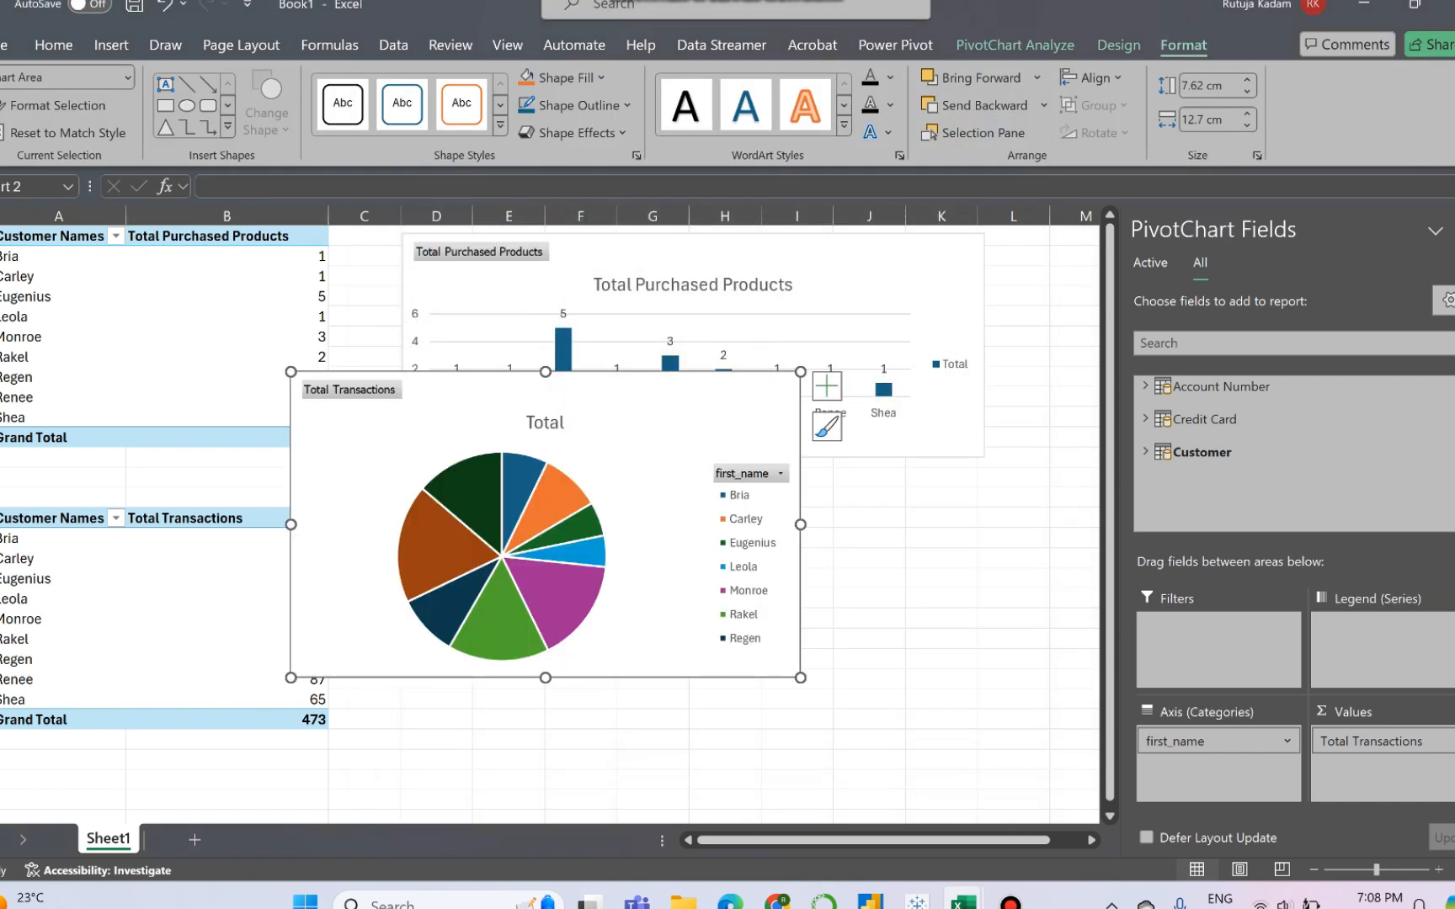
pyautogui.moveTo(354, 472); pyautogui.dragTo(542, 608)
pyautogui.scroll(-3, 549, 525)
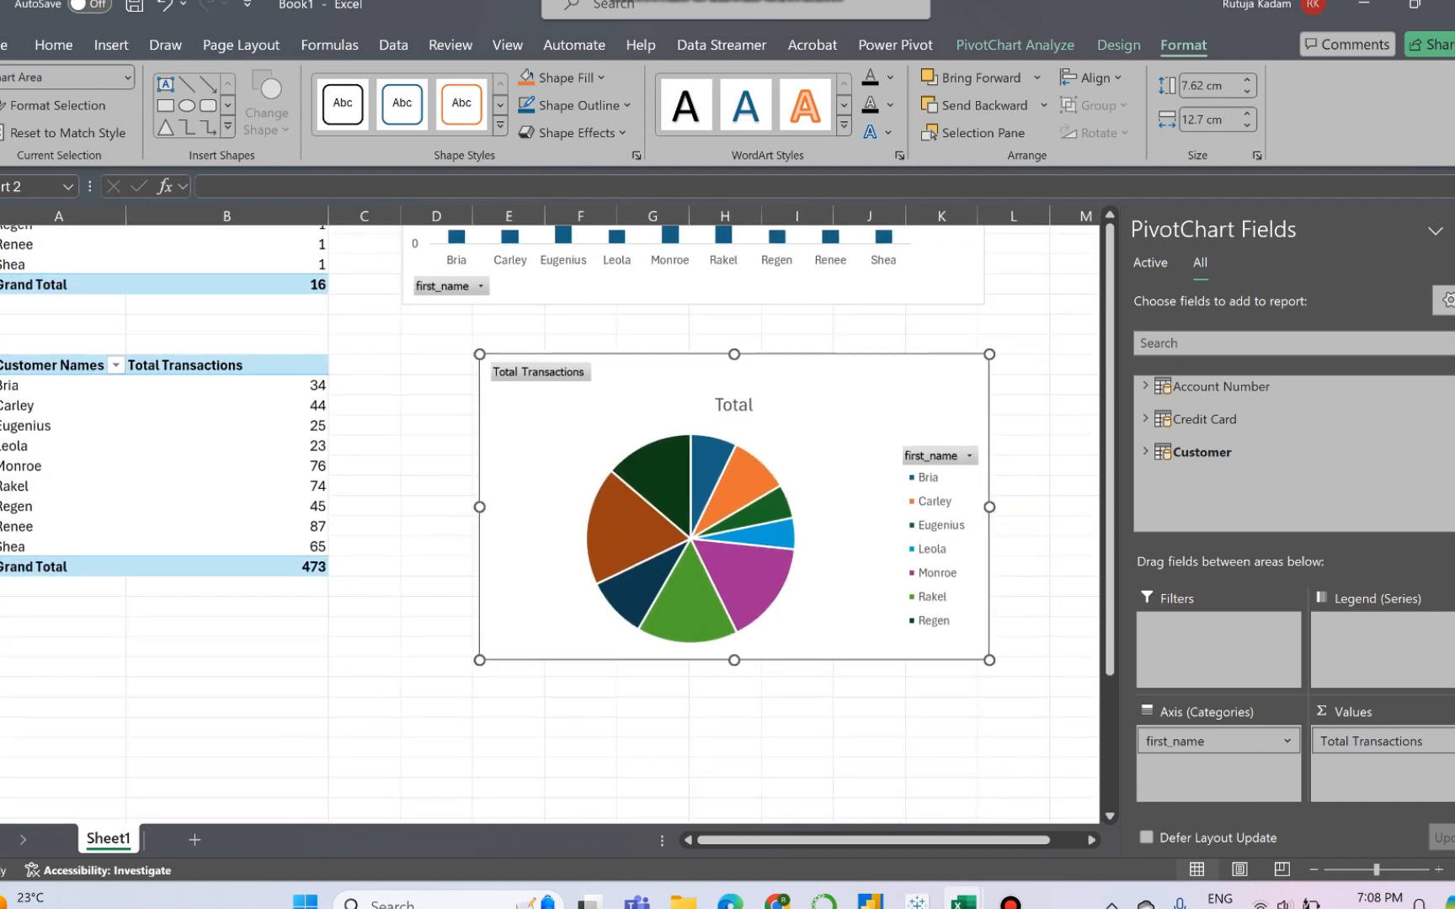
# - Change the pie chart's title to Transaction Details and add data labels to the chart
pyautogui.click(734, 406)
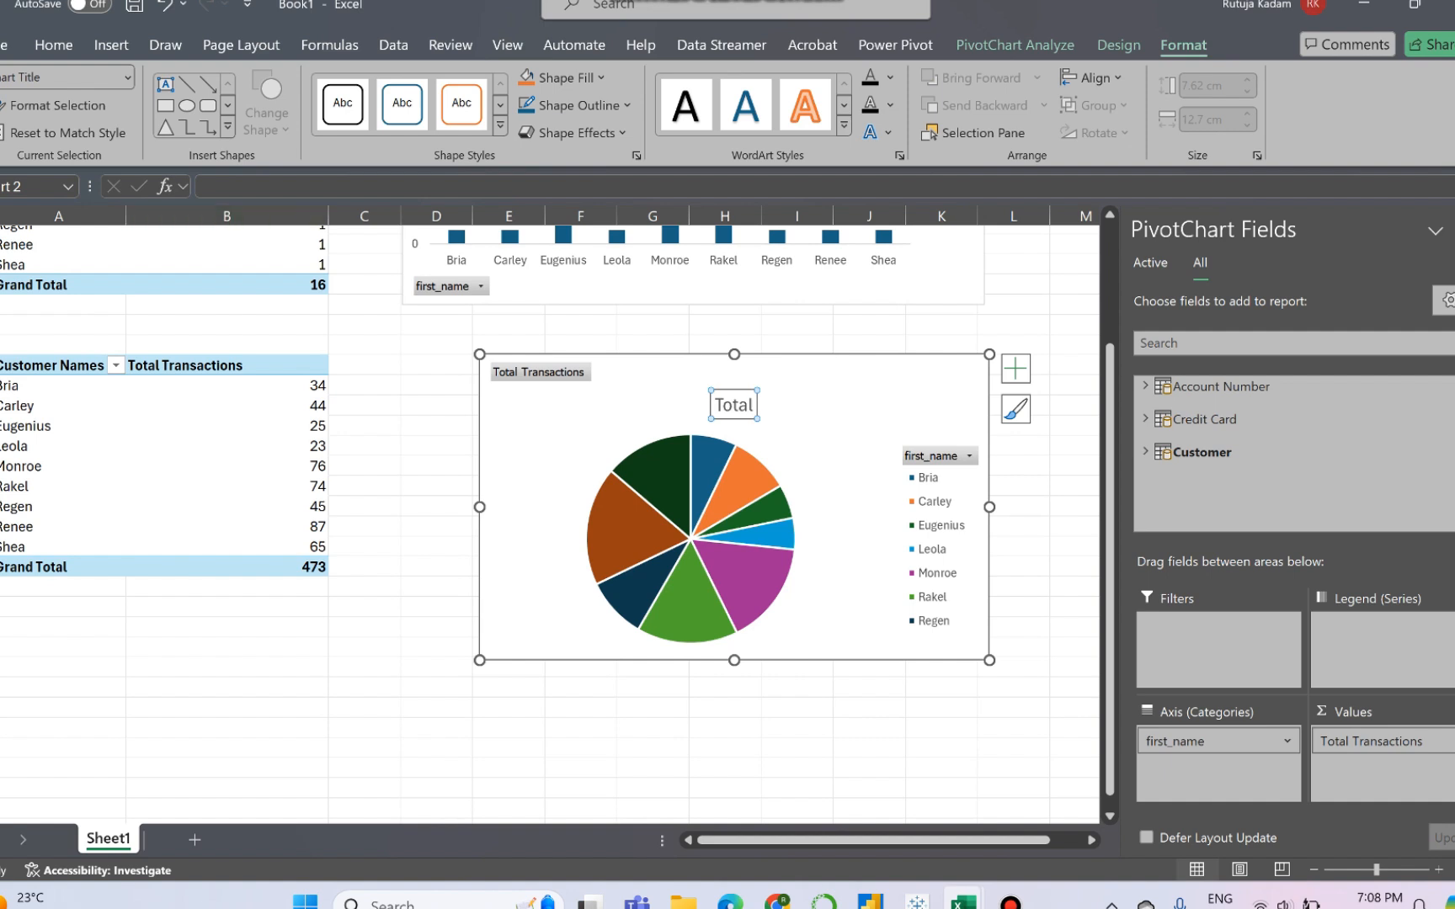
pyautogui.doubleClick(733, 405)
pyautogui.write('Tra')
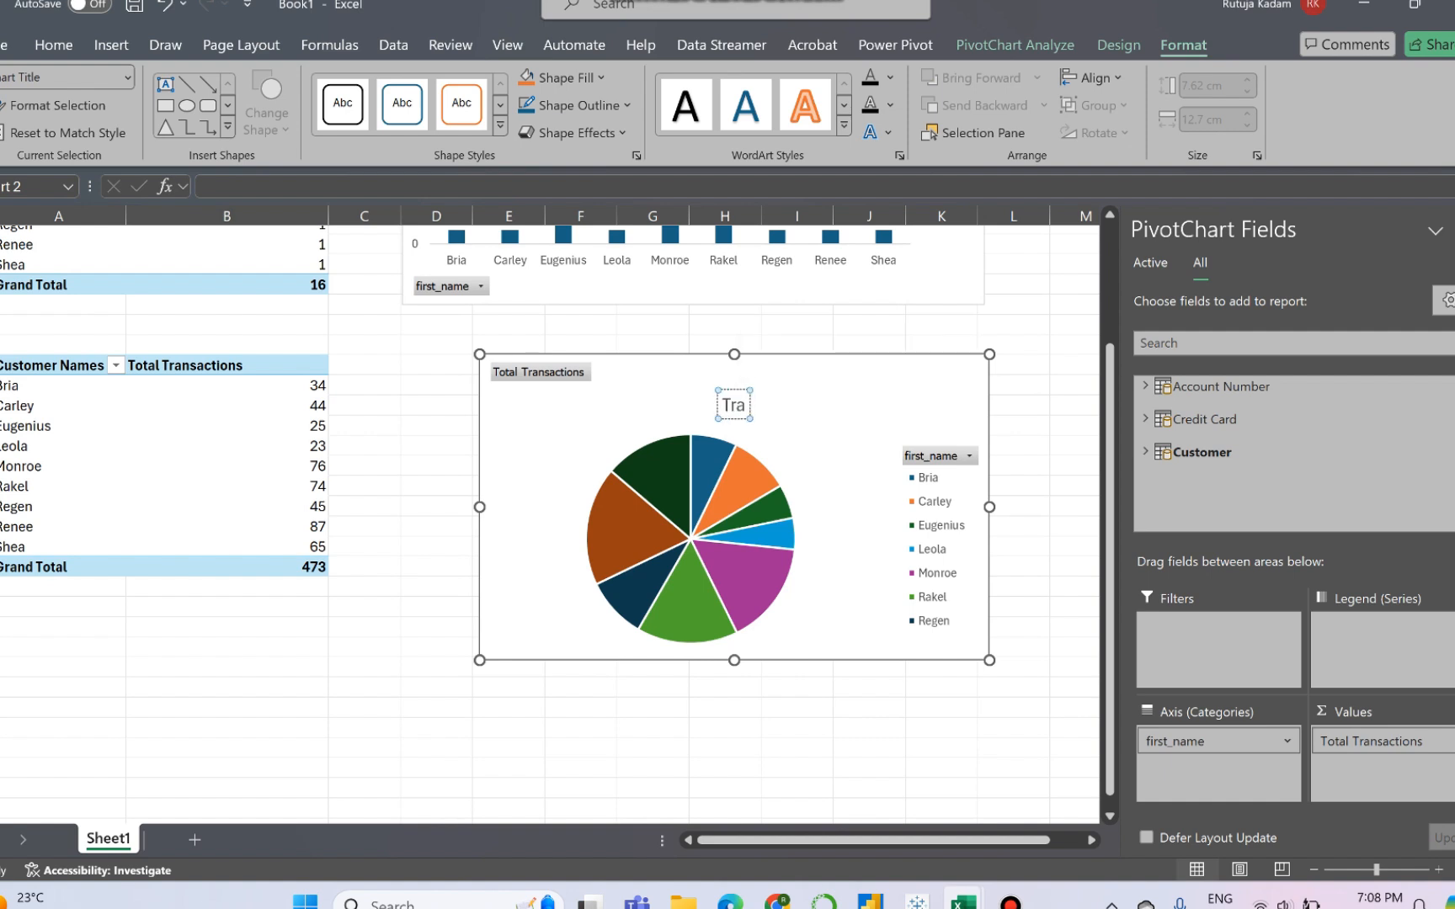
pyautogui.write('nsa')
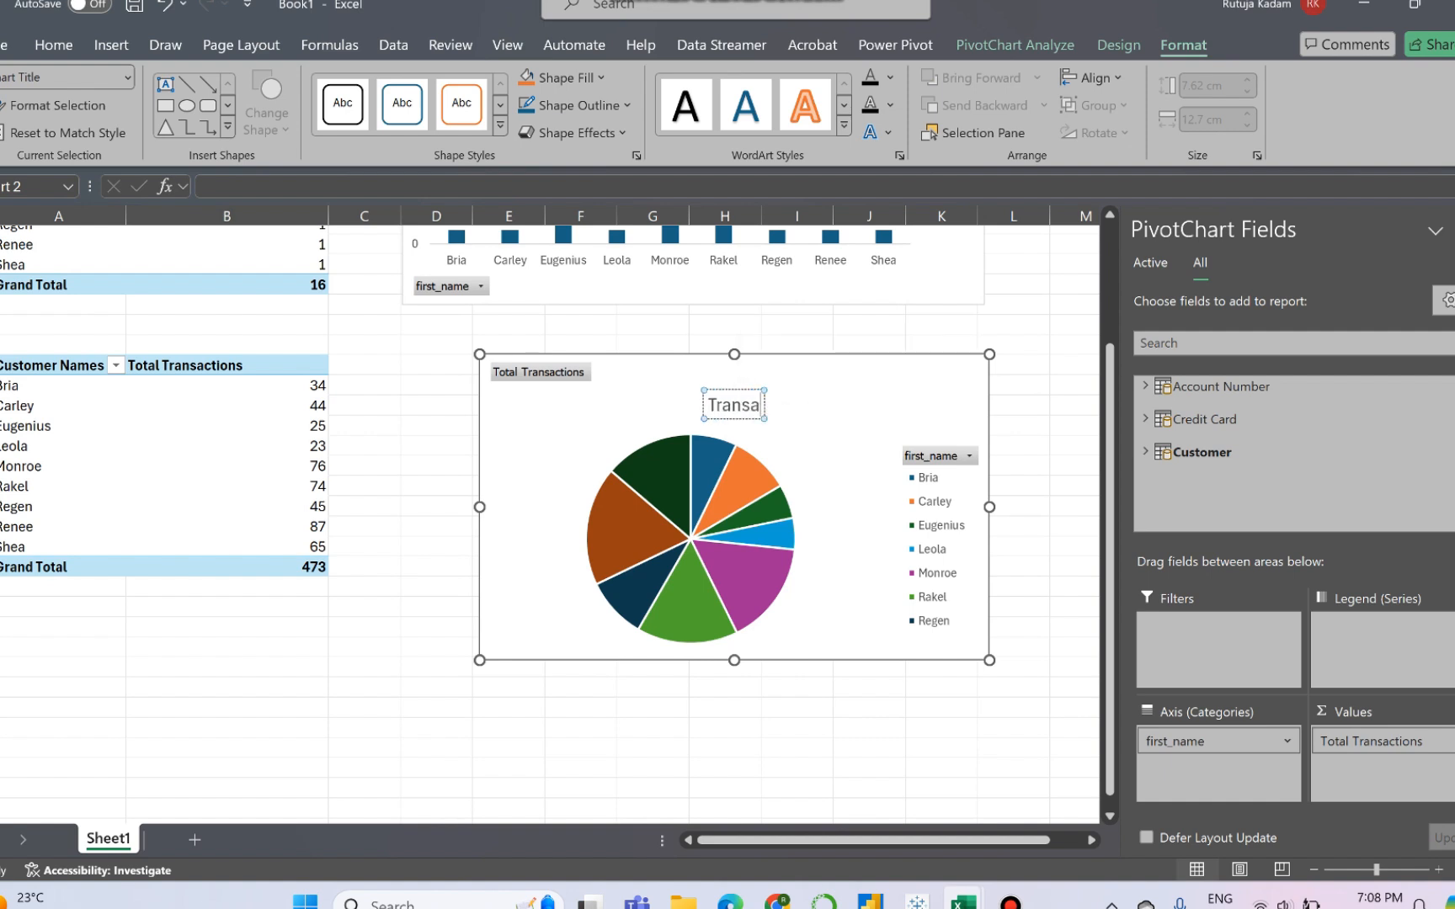
pyautogui.write('ction Details')
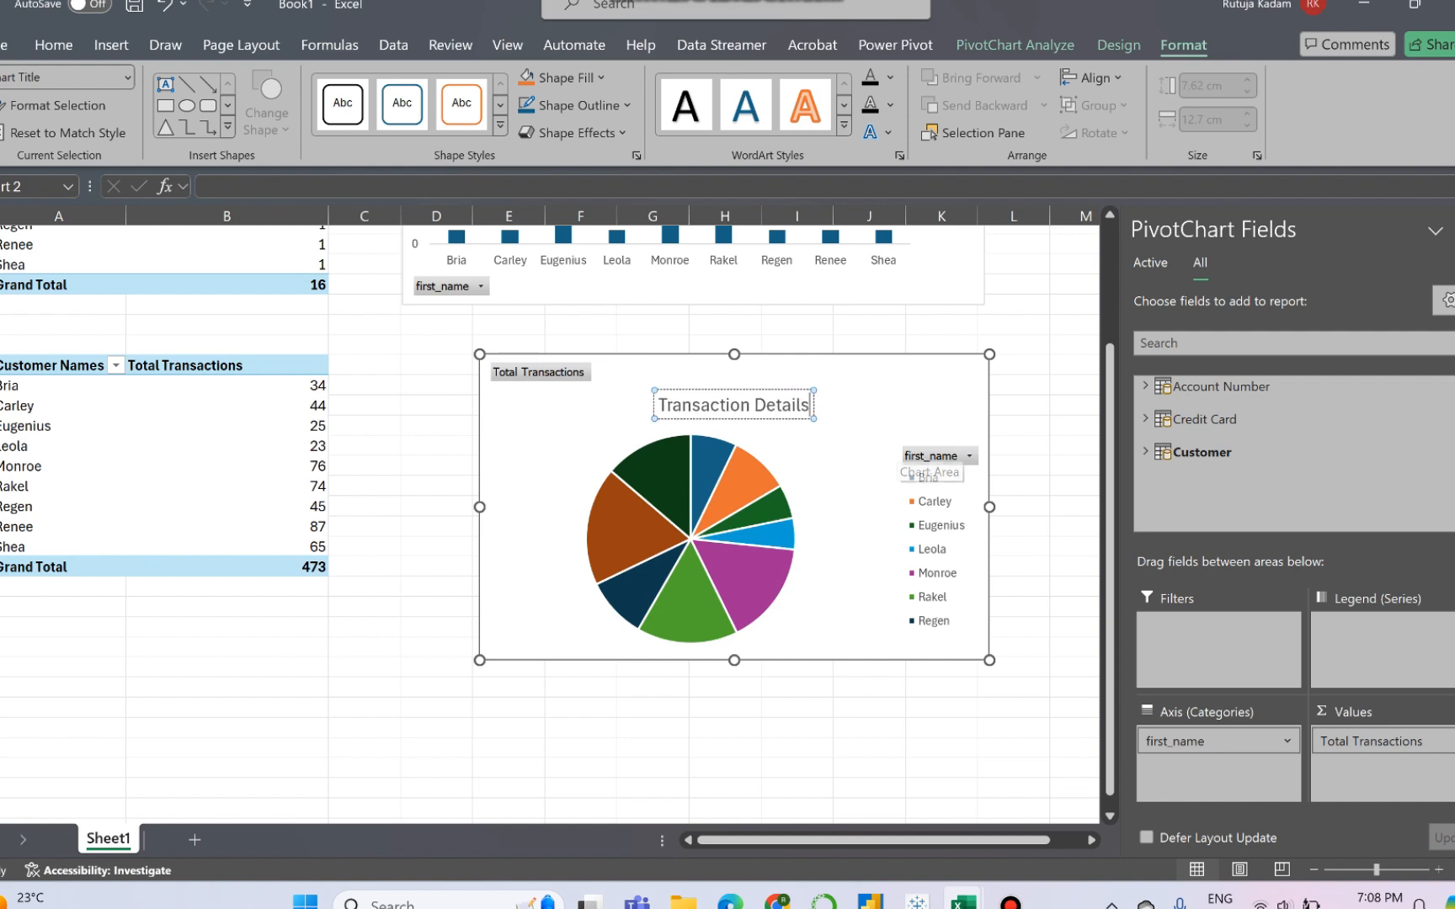
pyautogui.click(918, 463)
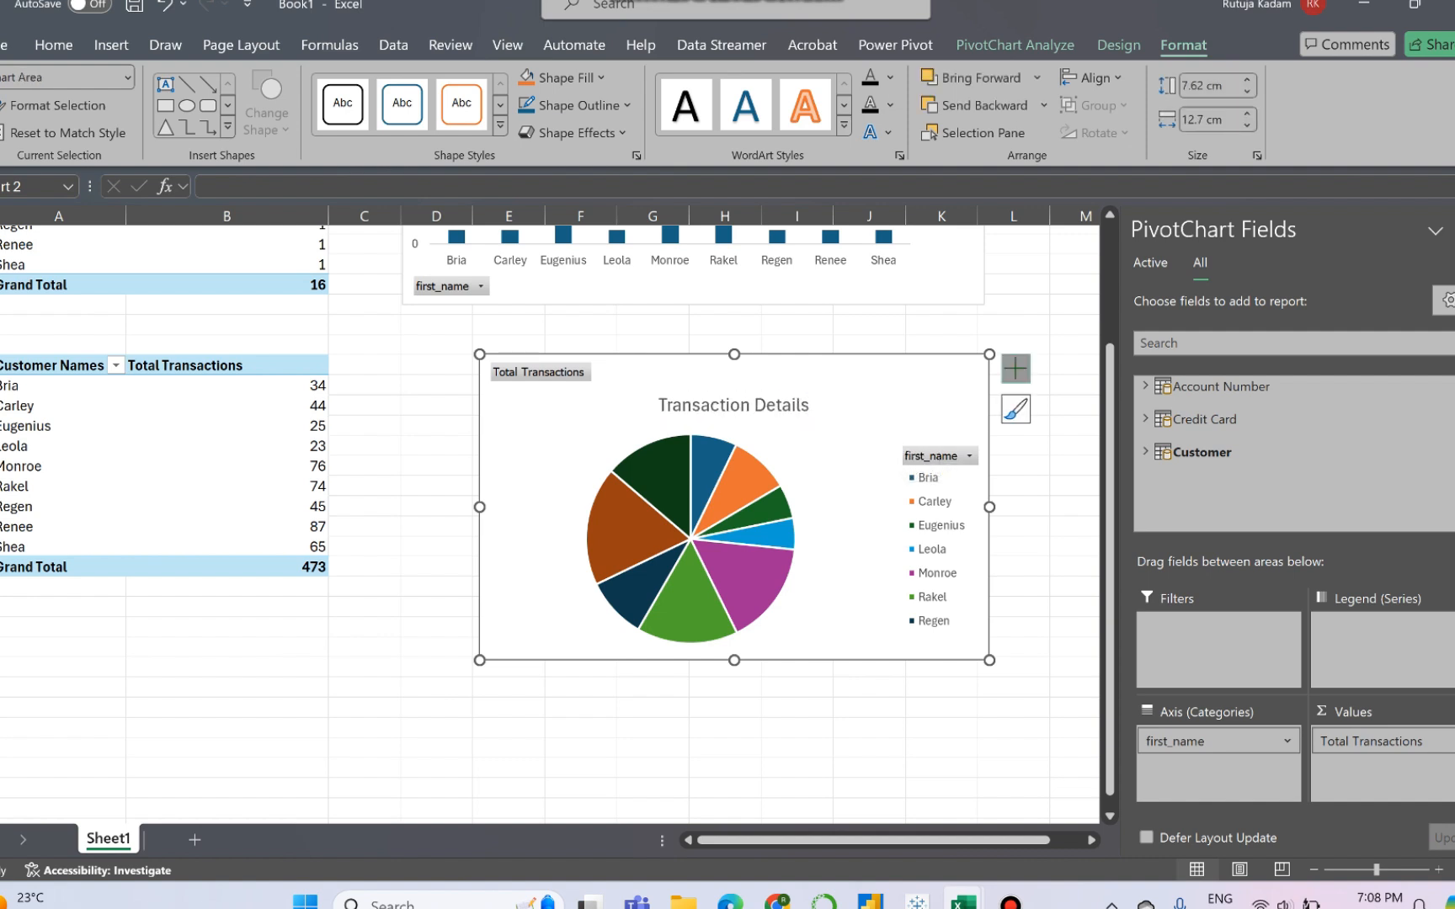
pyautogui.click(1015, 368)
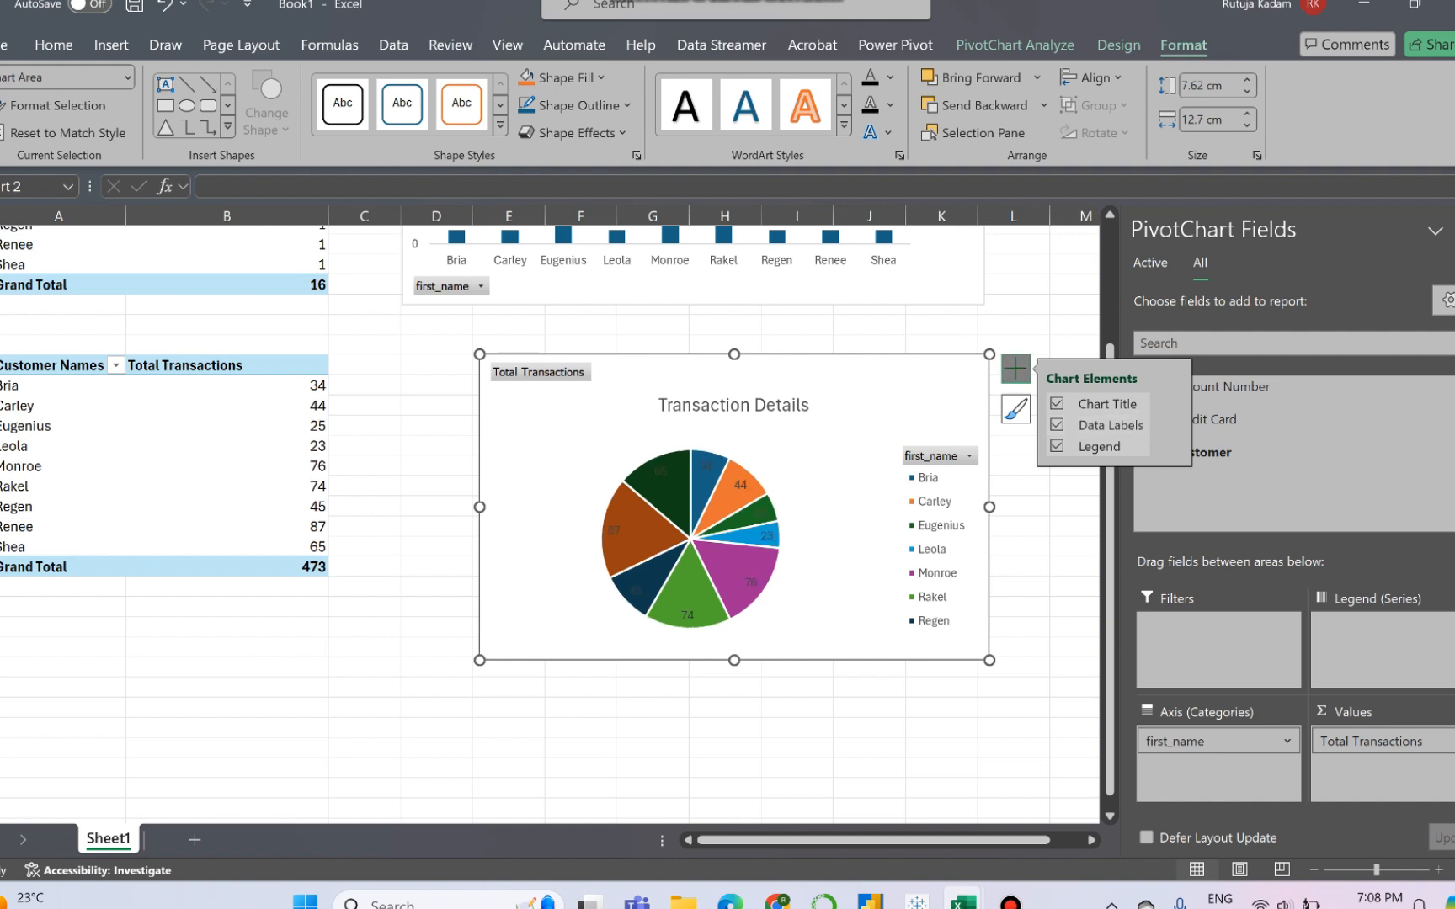
# - Filter the pie chart's first_name field to only the first customer in the list
pyautogui.click(936, 457)
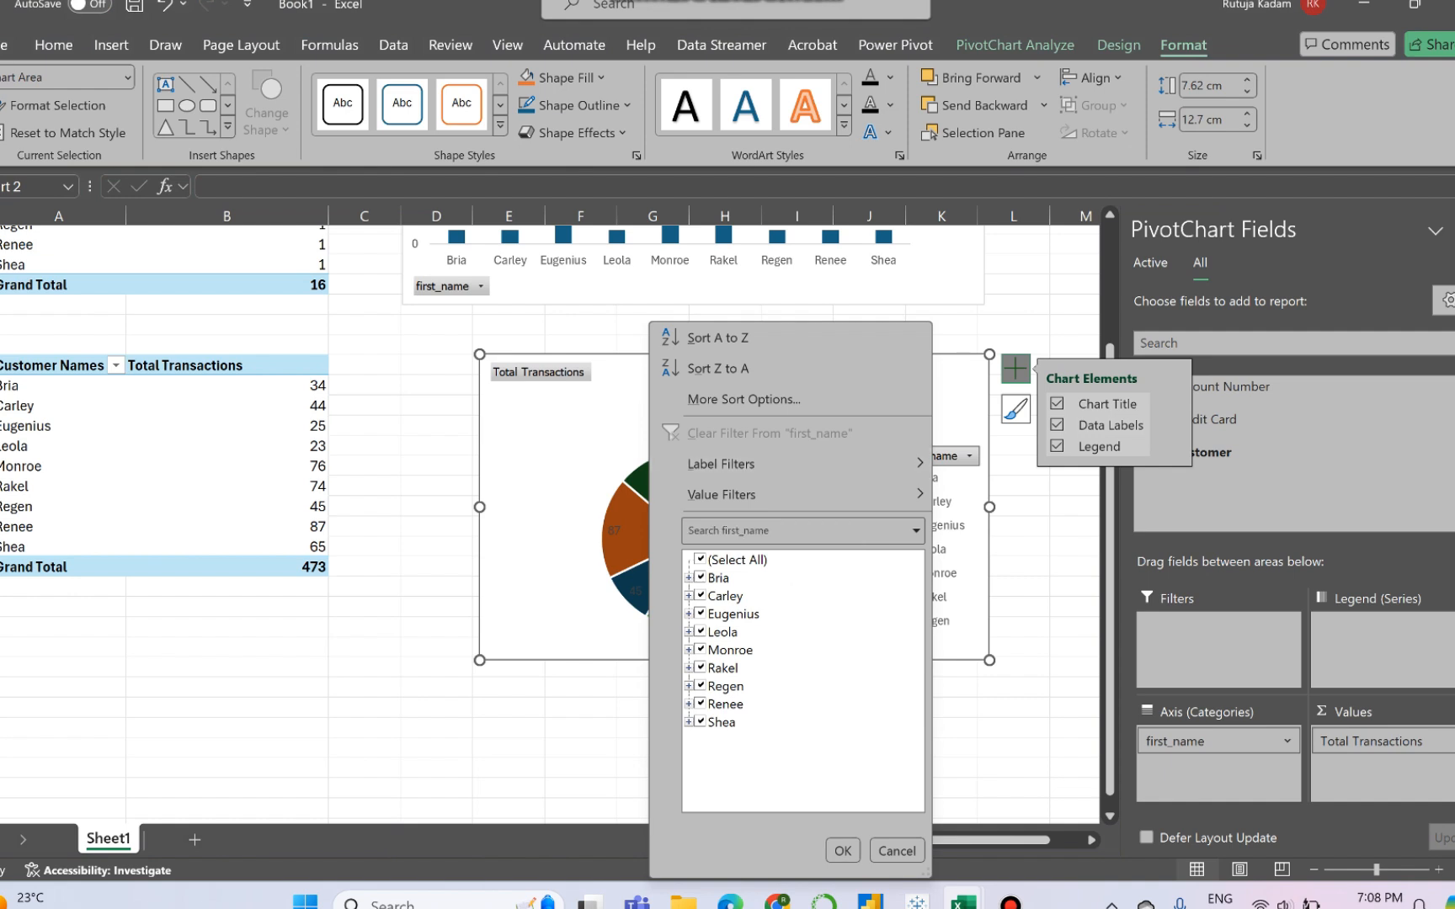
pyautogui.click(700, 560)
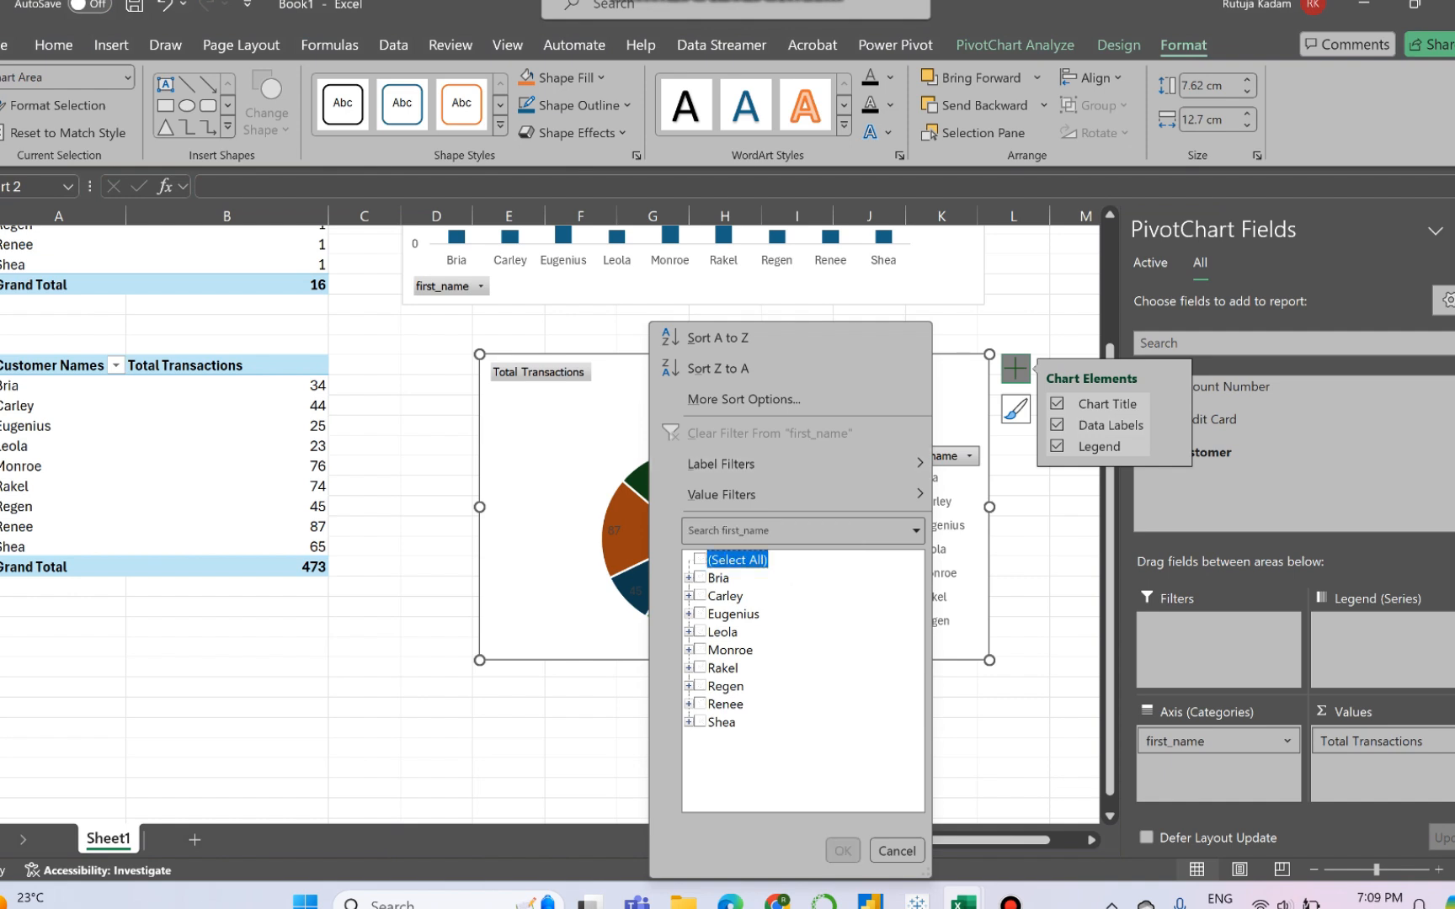
pyautogui.click(701, 578)
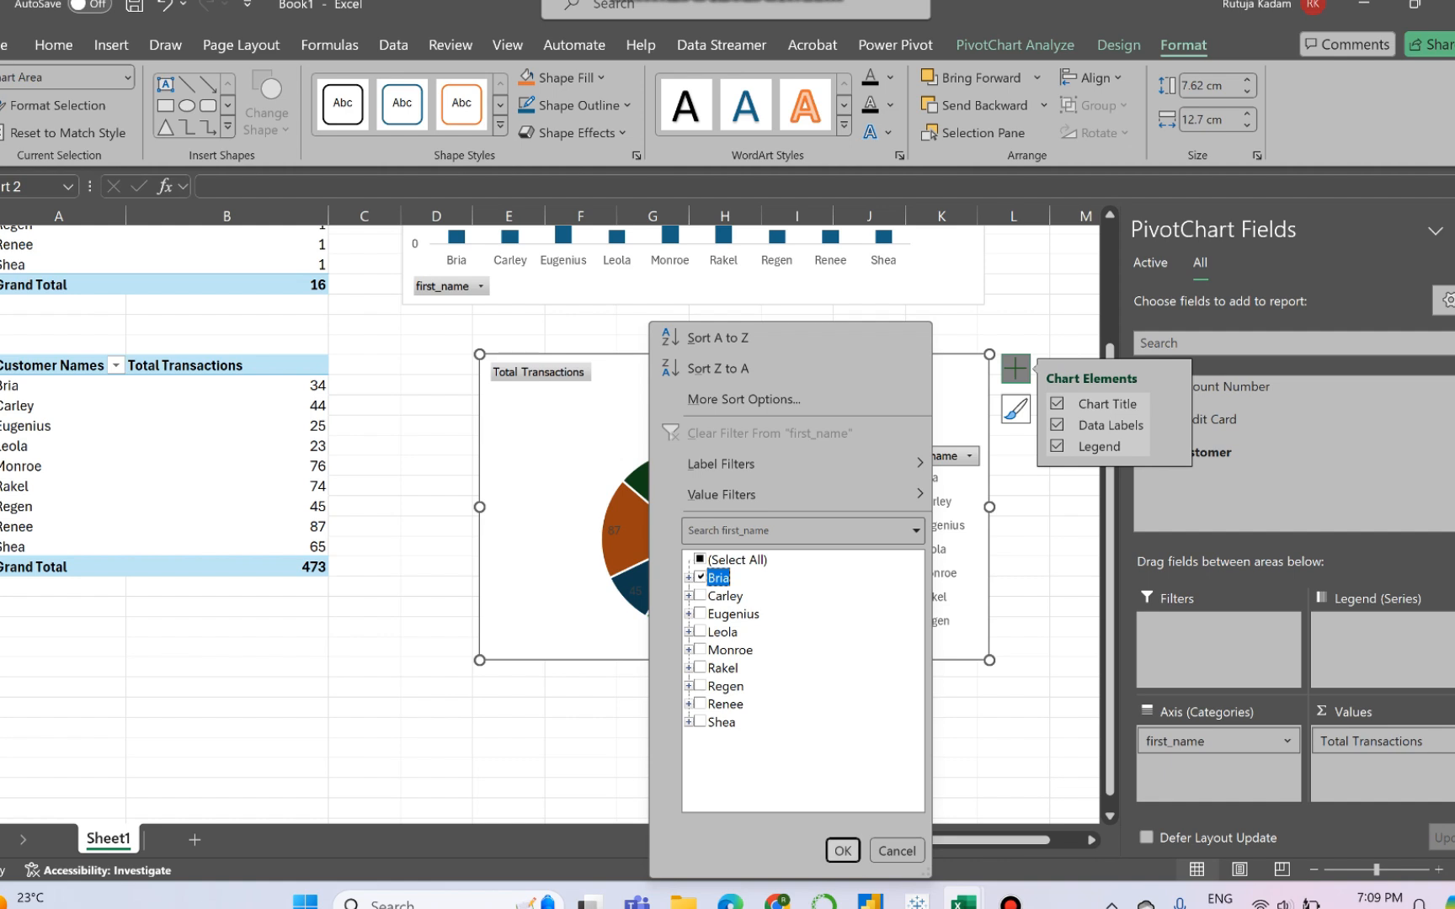
pyautogui.click(843, 851)
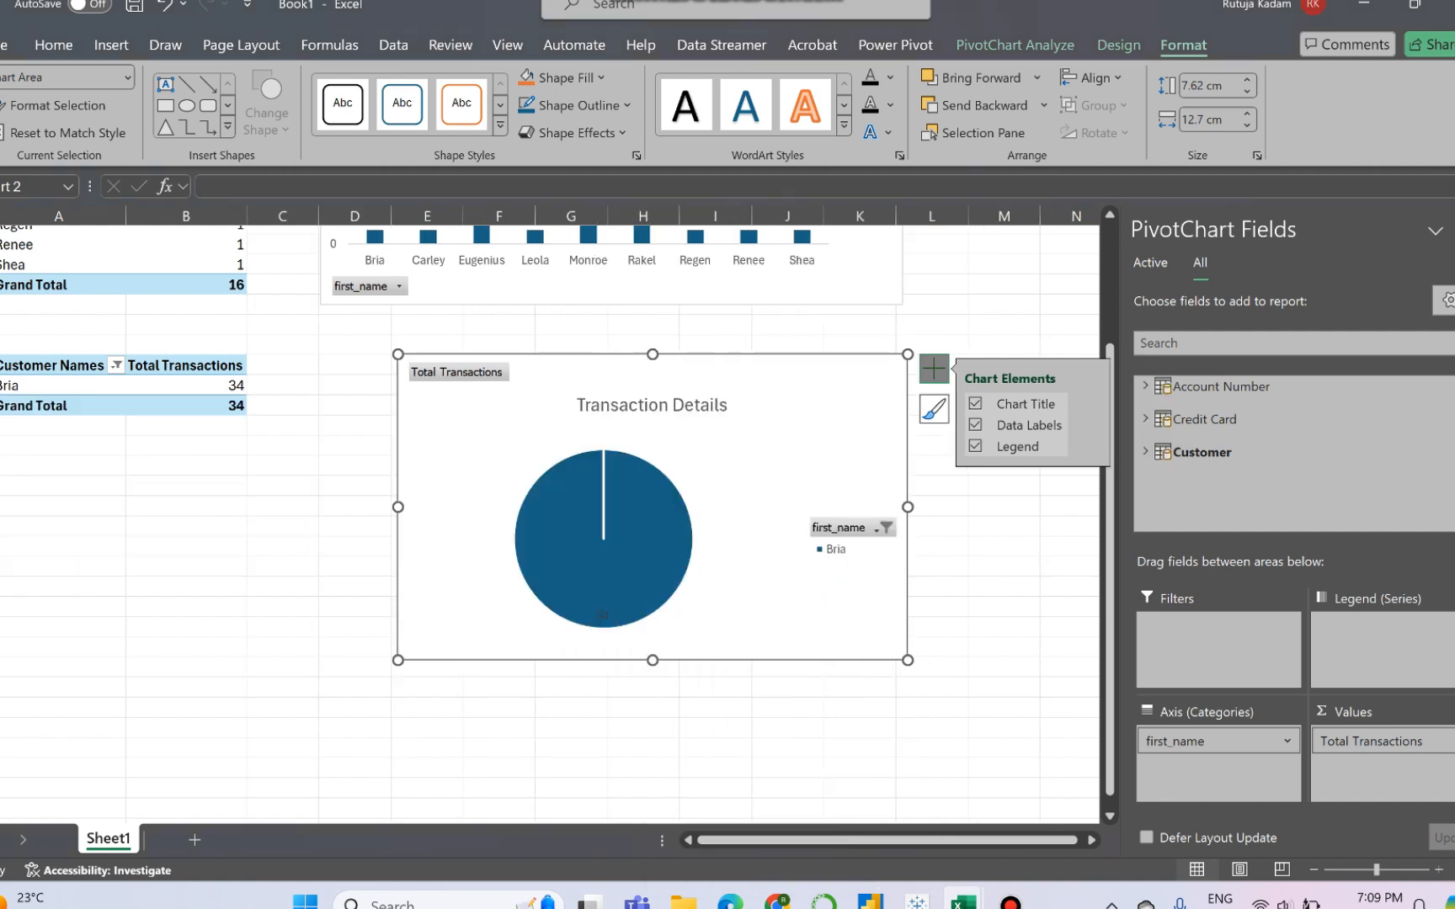
# - Add the second listed customer to the pie chart's first_name filter
pyautogui.click(886, 528)
pyautogui.click(624, 595)
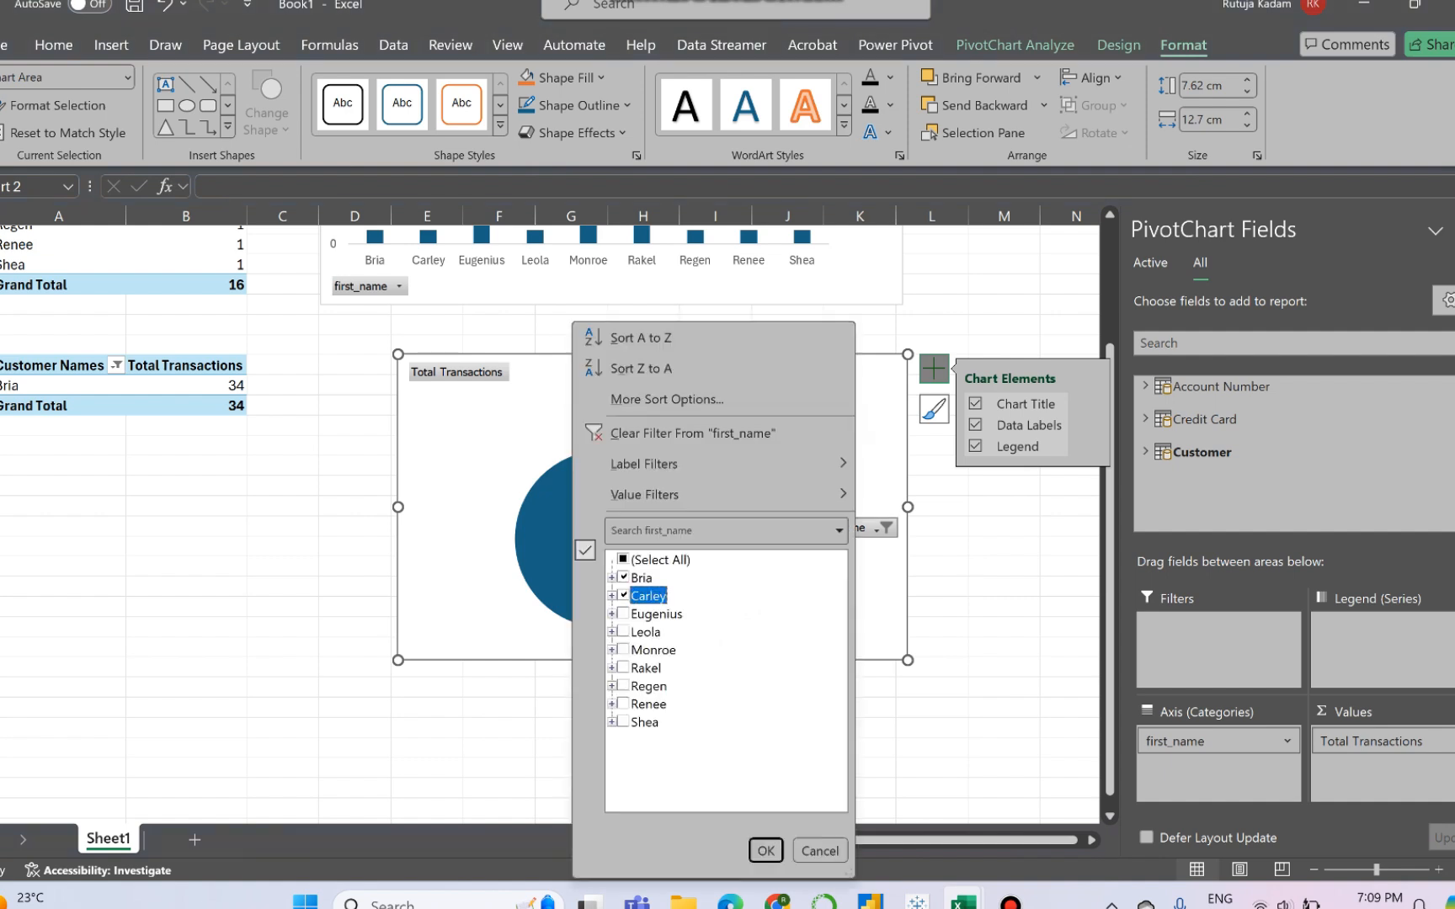
pyautogui.click(765, 850)
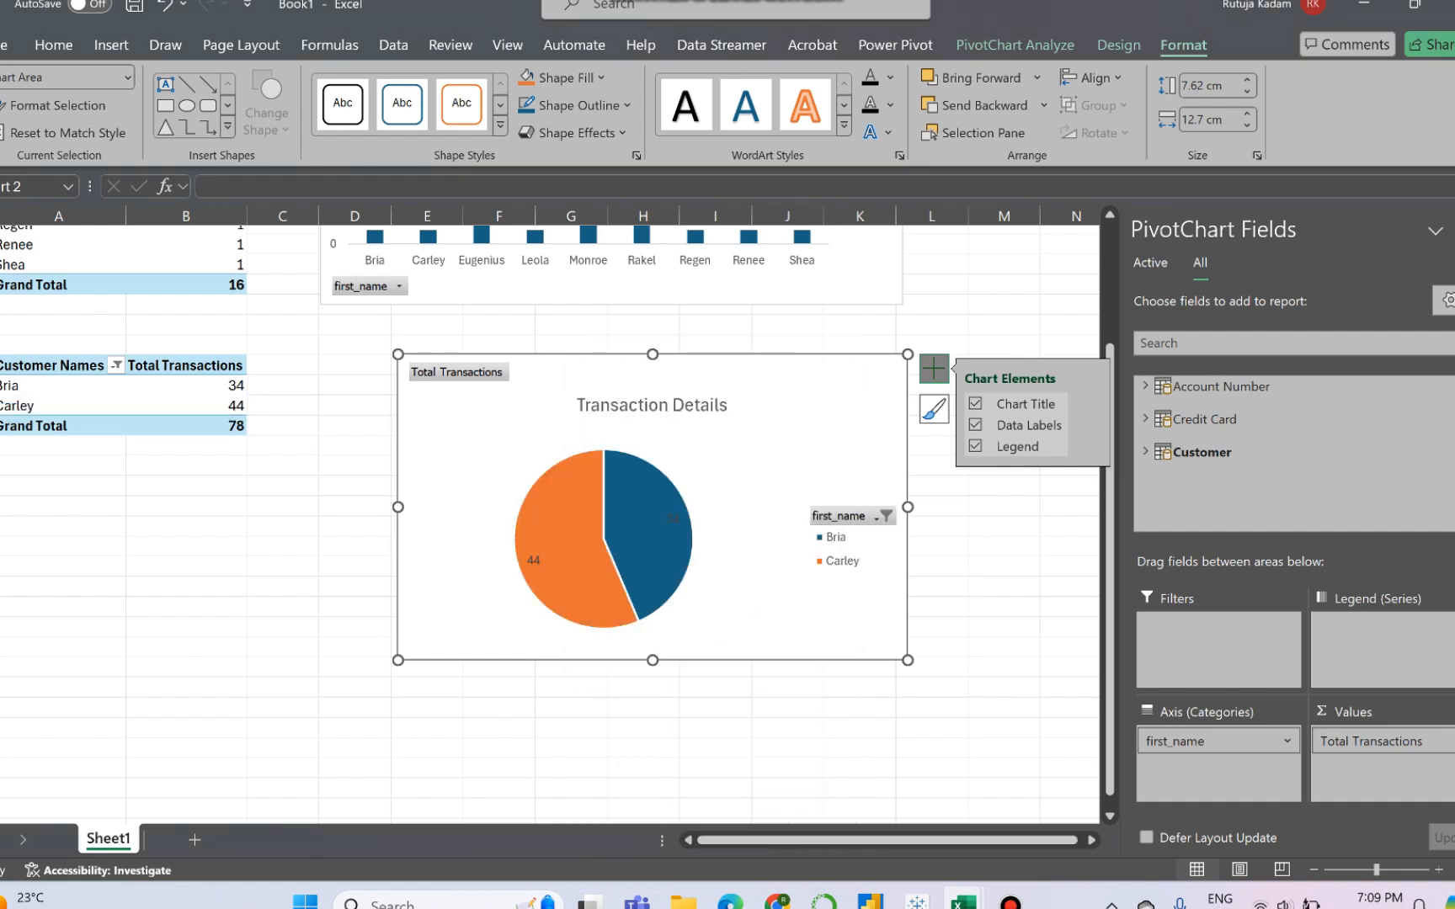
# - Reselect all customers in the pie chart's first_name filter
pyautogui.click(886, 515)
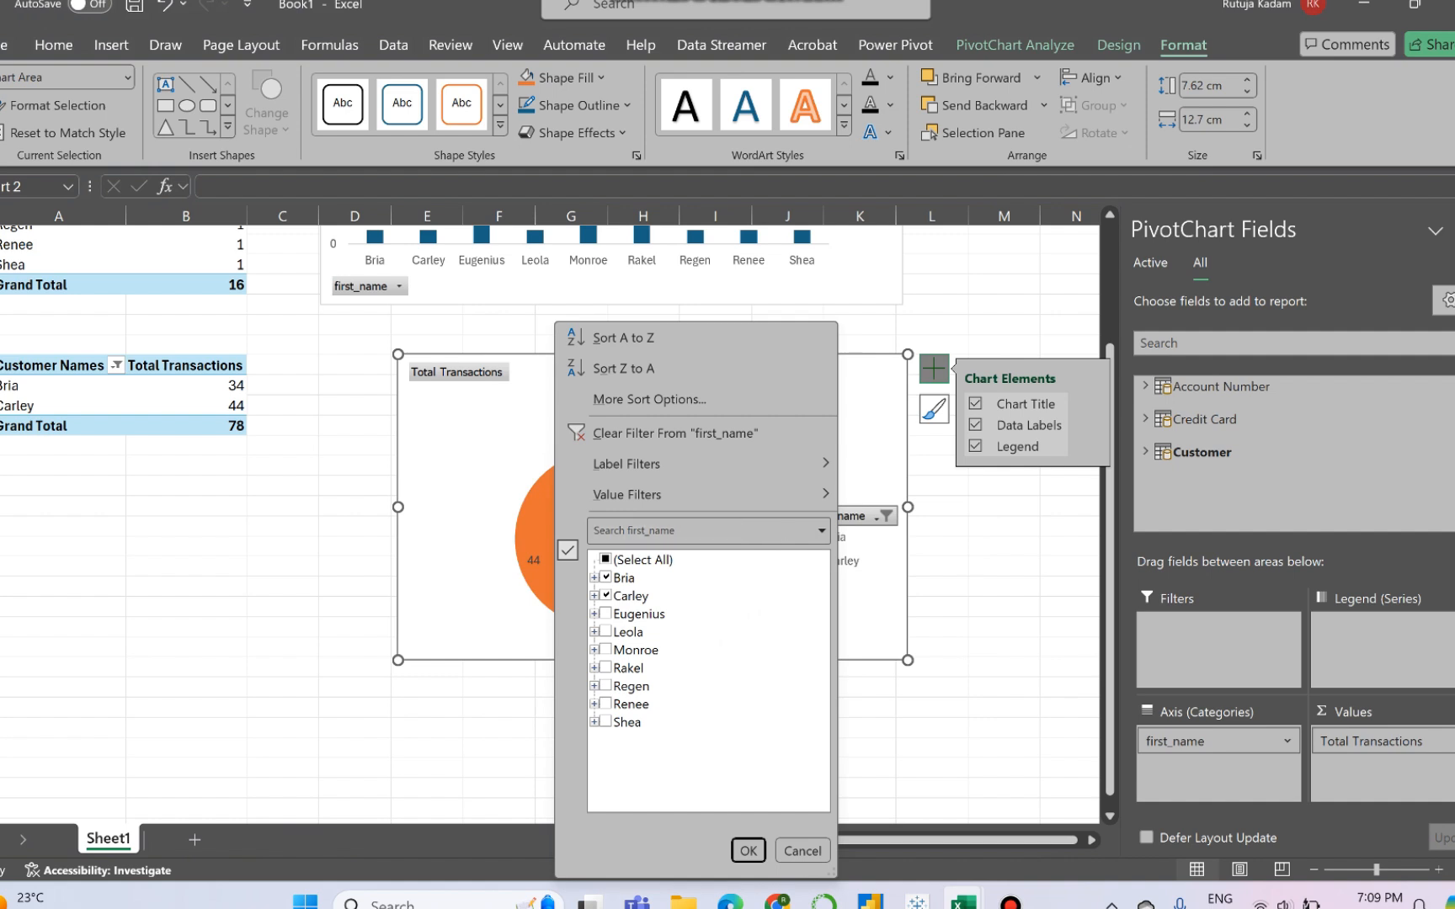
pyautogui.click(607, 560)
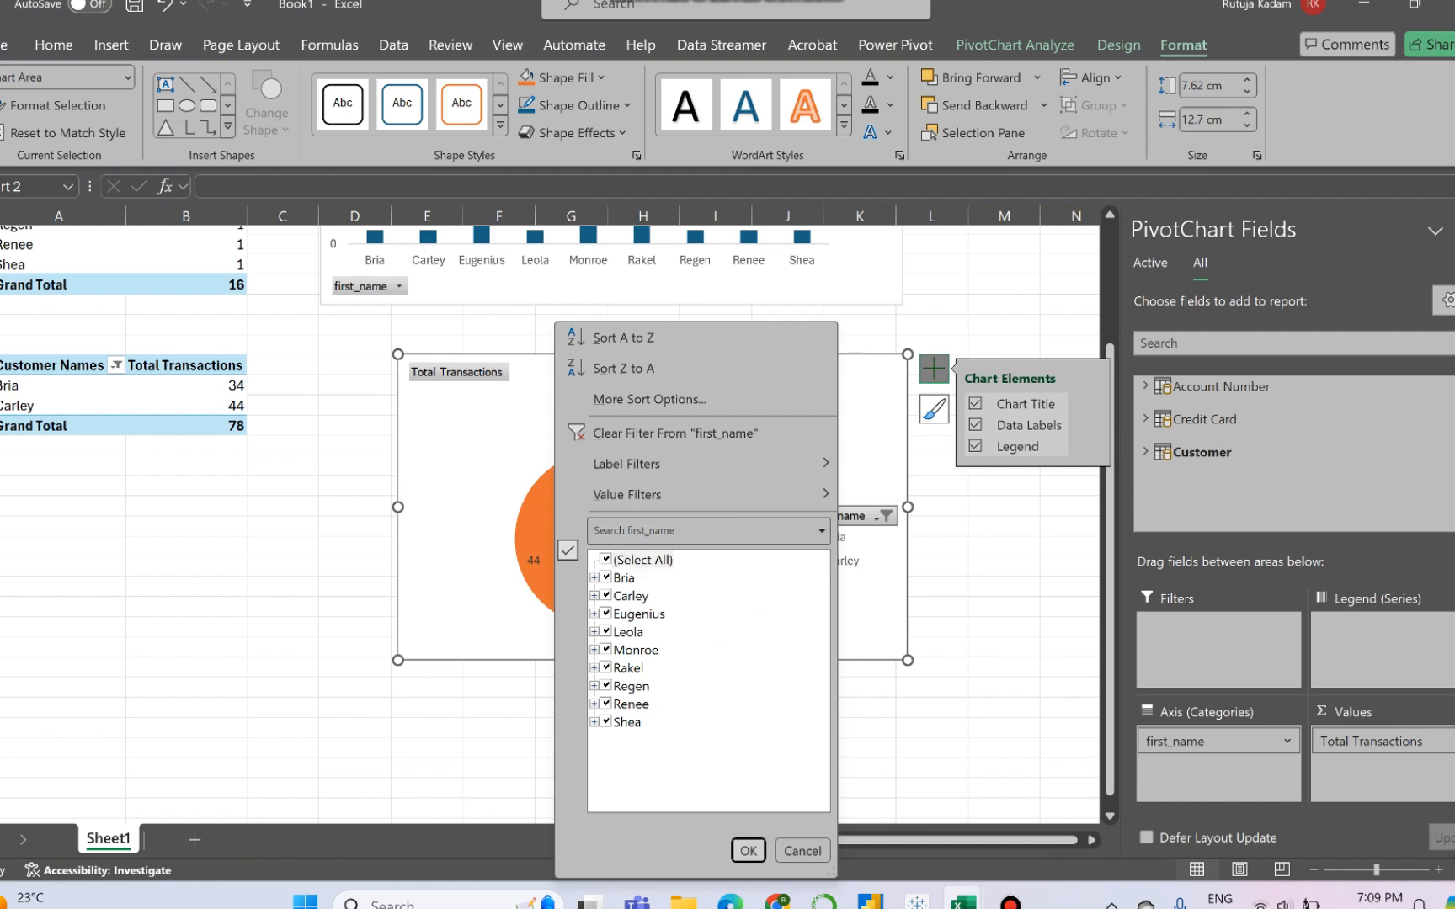
pyautogui.click(749, 851)
# - Widen the Transaction Details pie chart to about 14.45 cm by extending its left edge to column D
pyautogui.scroll(3, 547, 514)
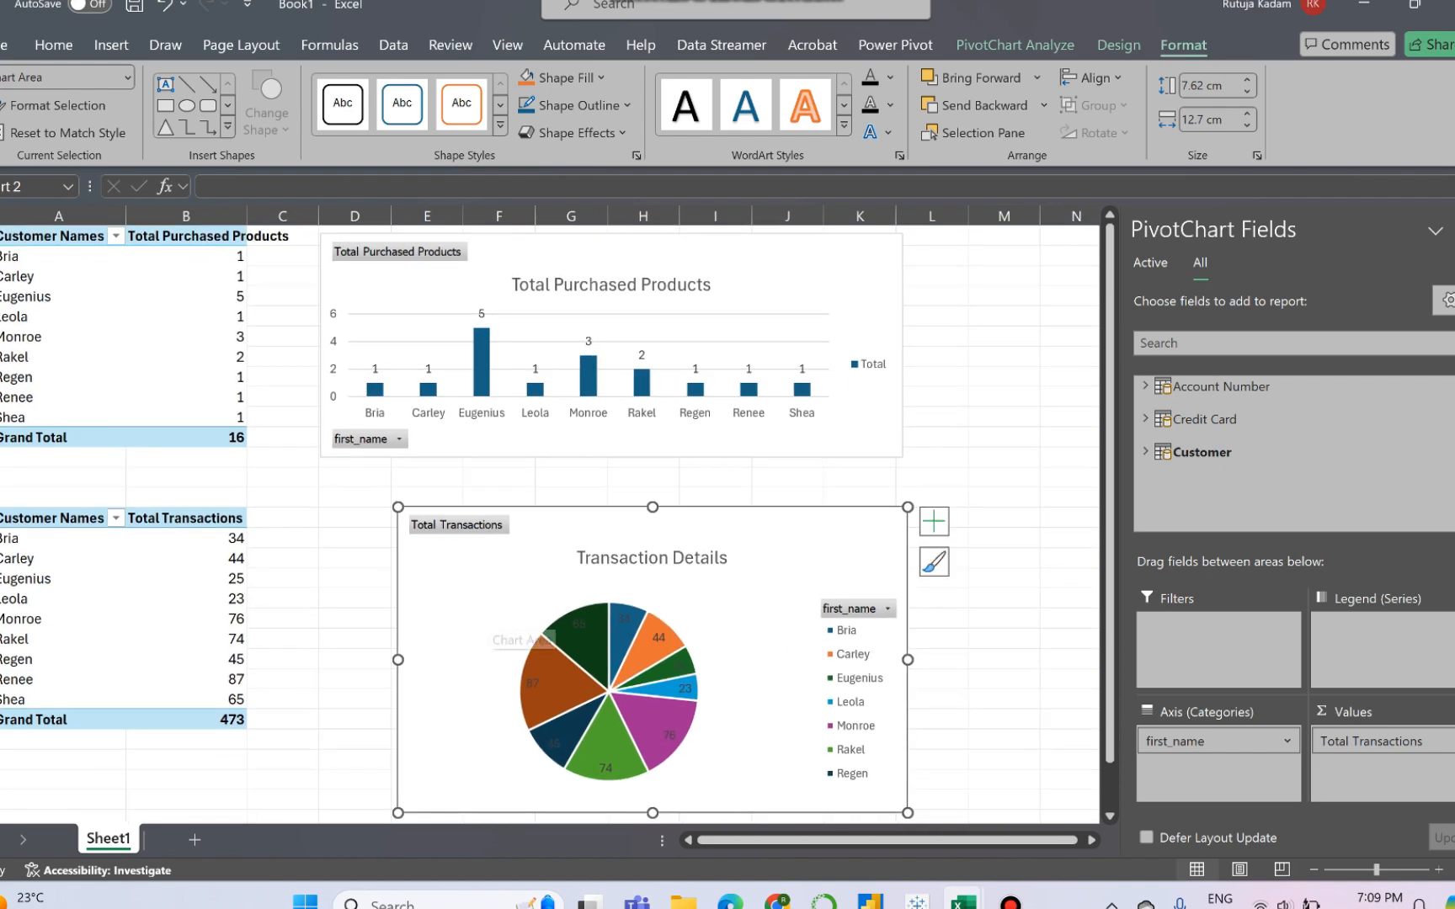
pyautogui.moveTo(397, 661); pyautogui.dragTo(327, 660)
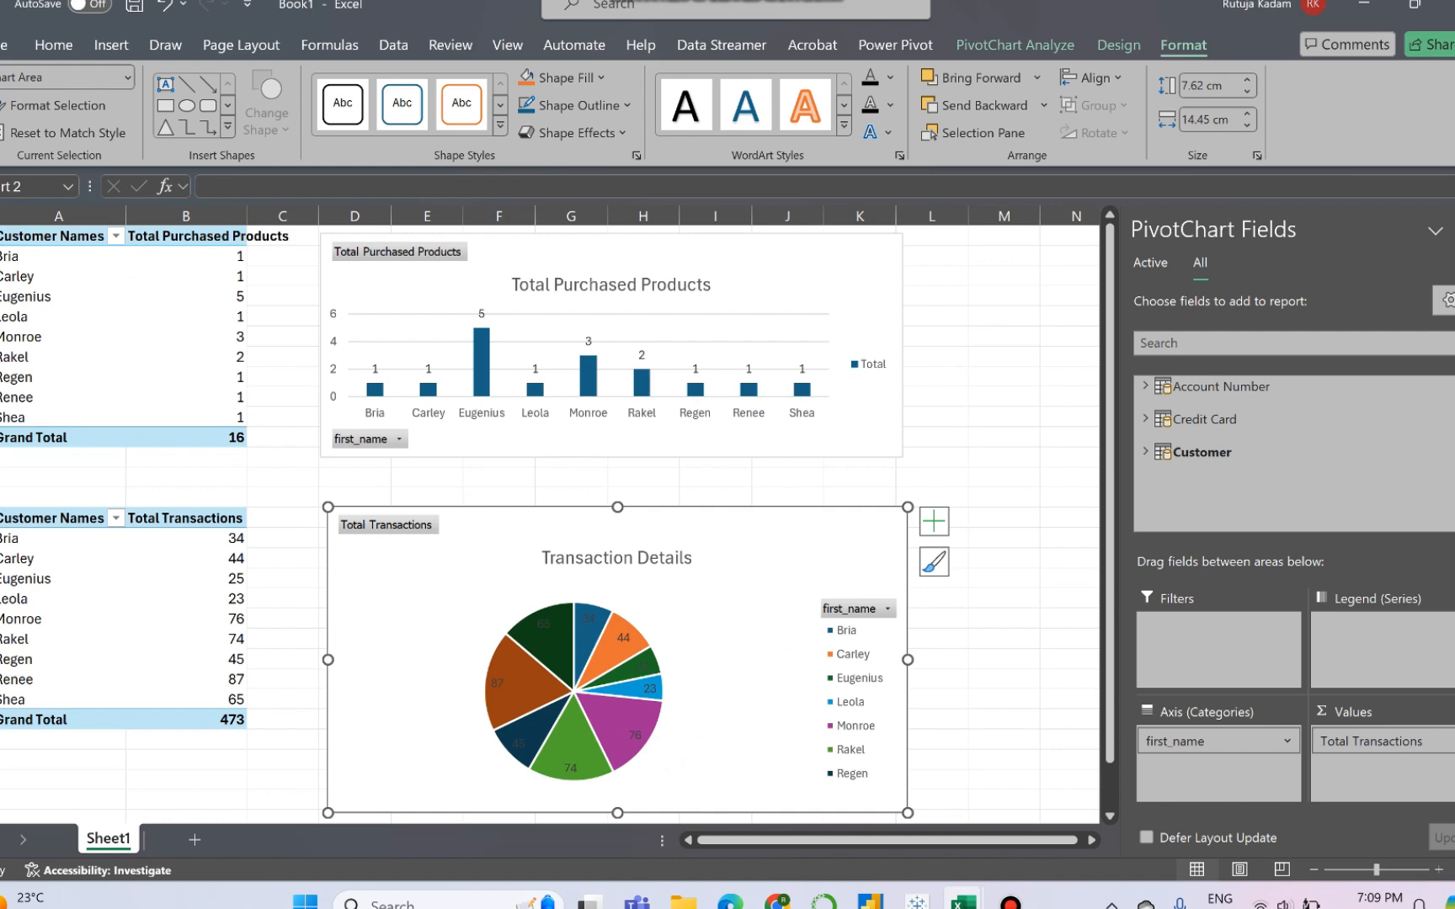
# - Start a new Power Pivot measure with Customer as its table
pyautogui.click(895, 46)
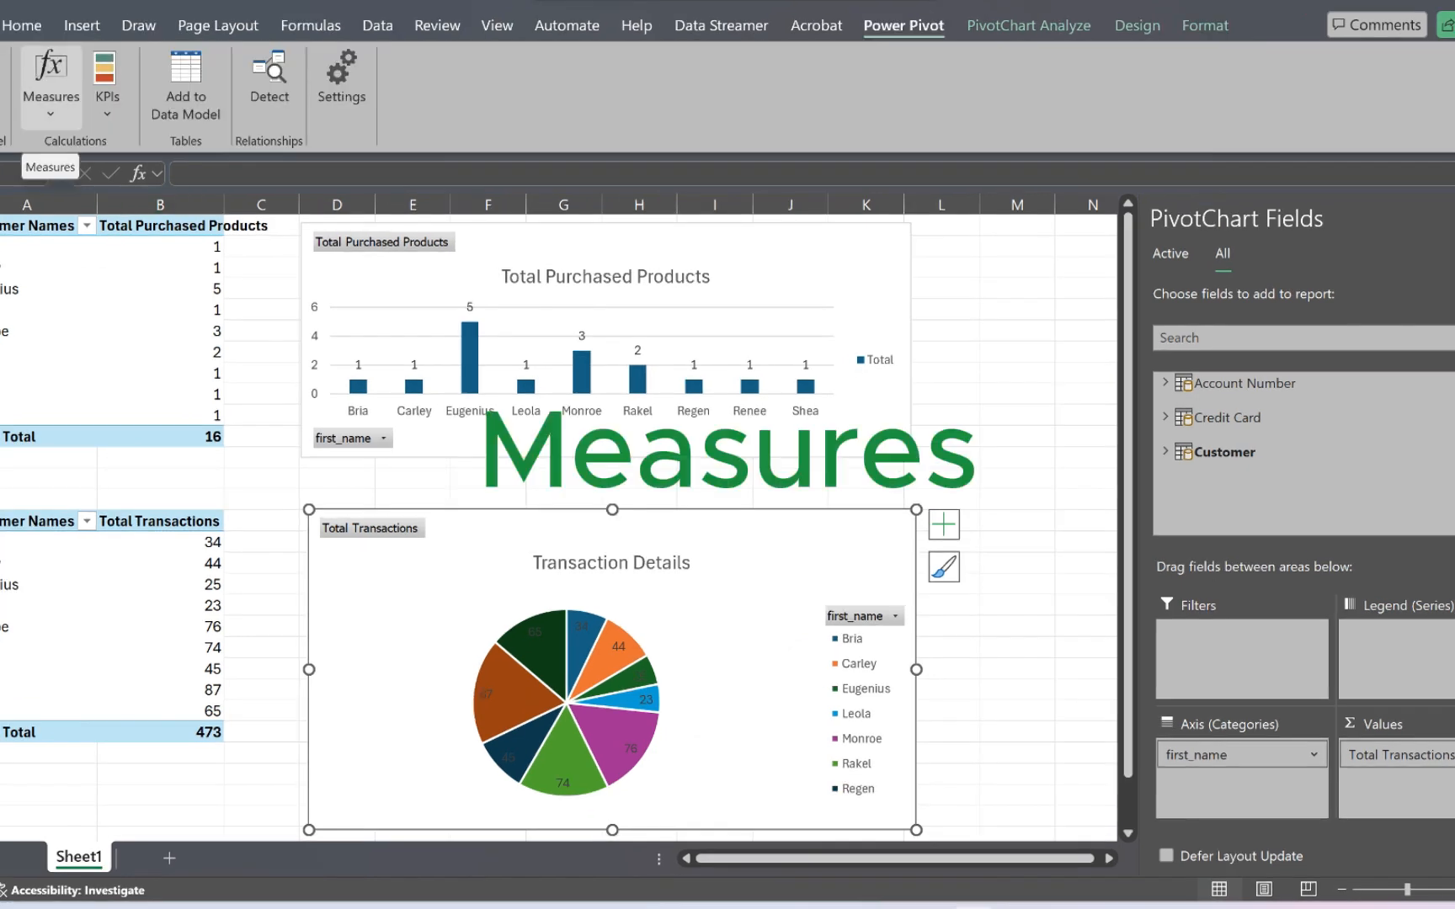
pyautogui.click(51, 85)
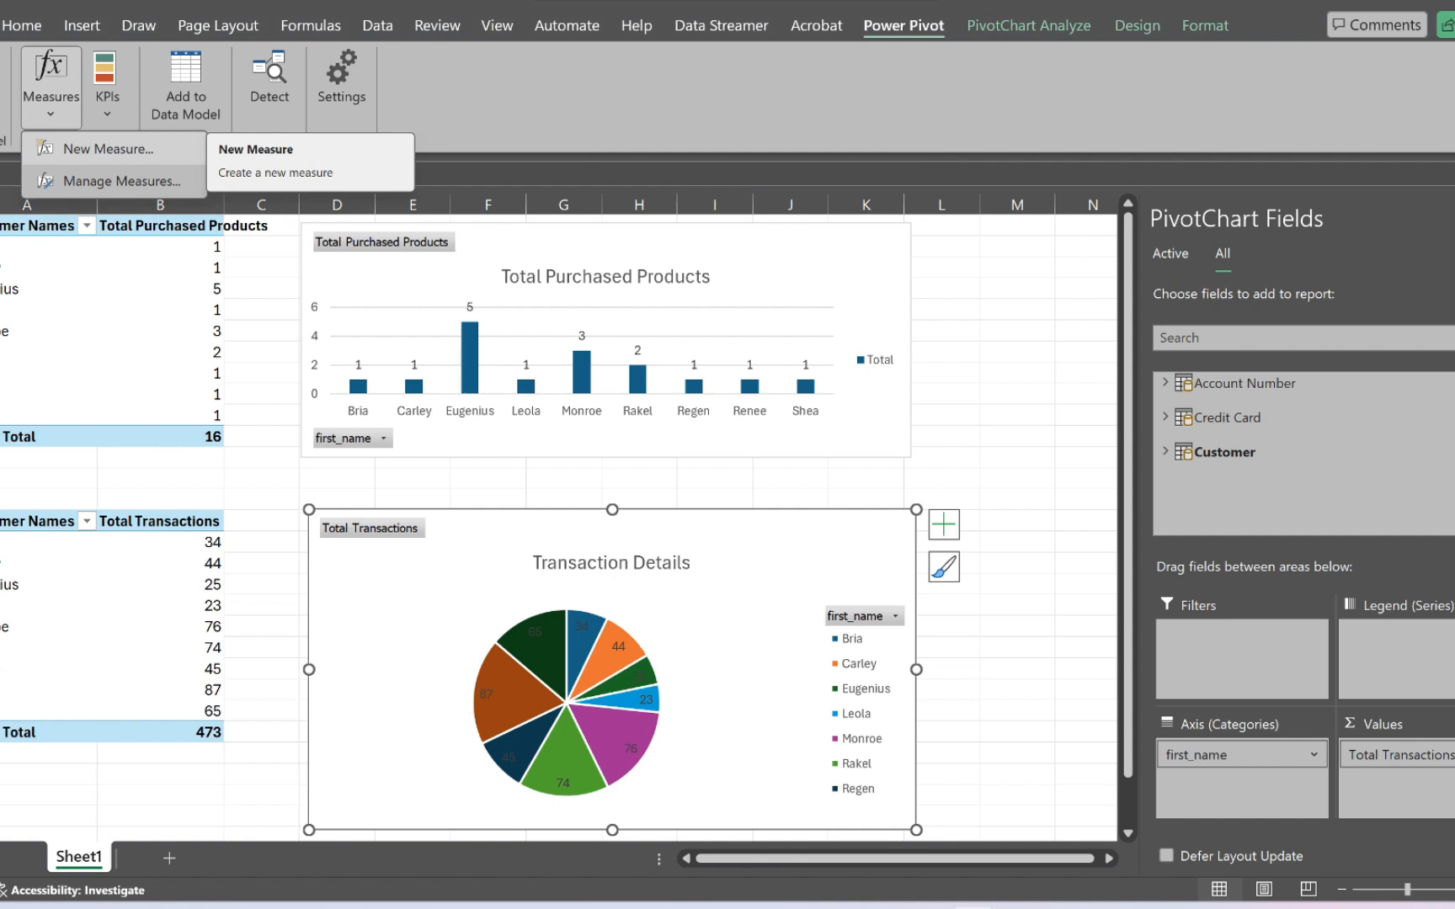
pyautogui.click(108, 149)
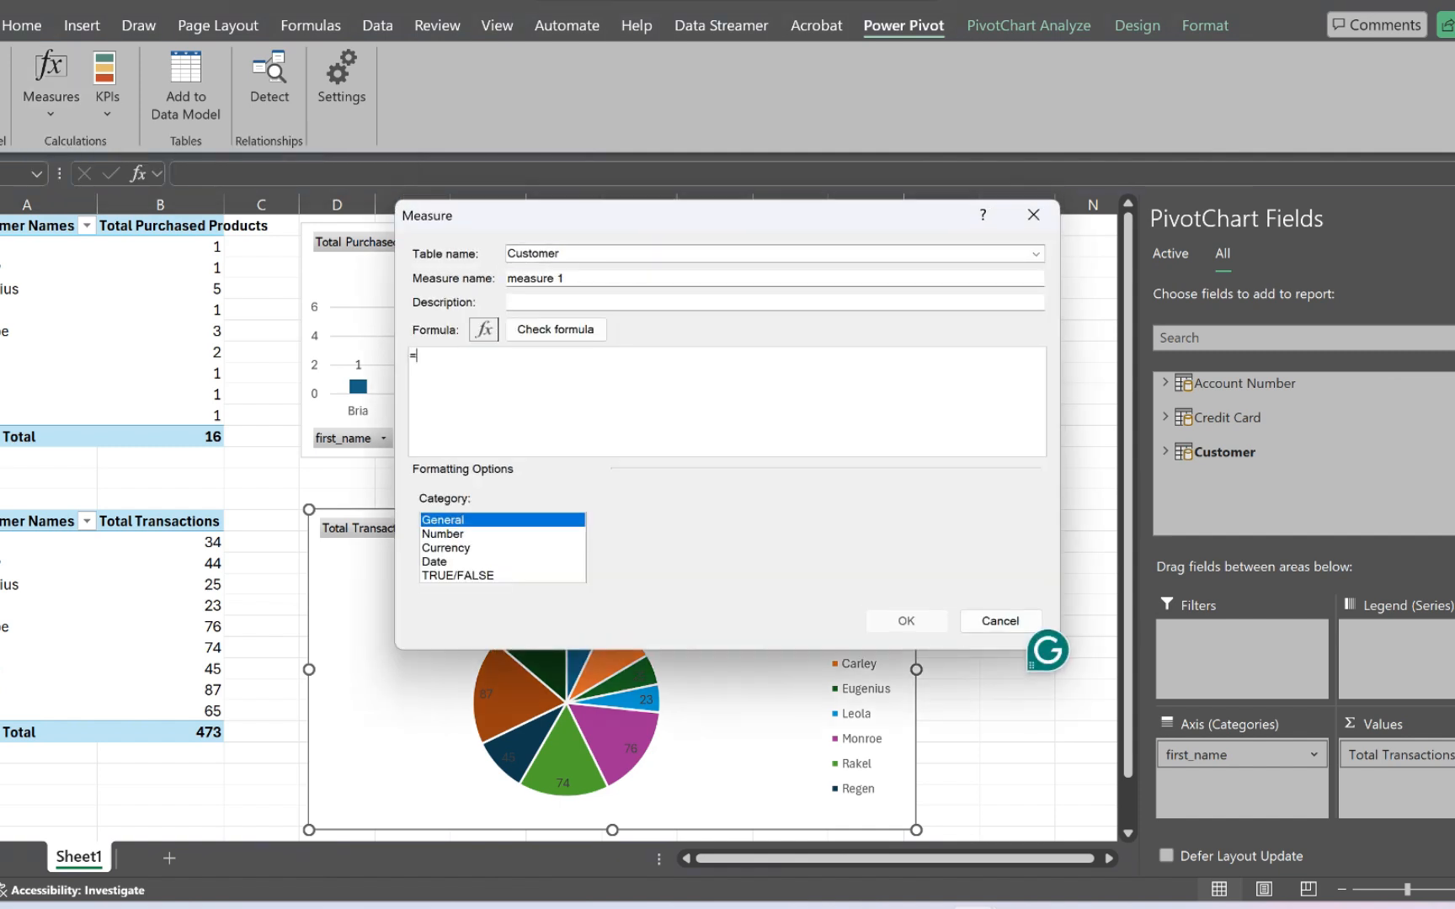
pyautogui.doubleClick(551, 253)
pyautogui.click(564, 254)
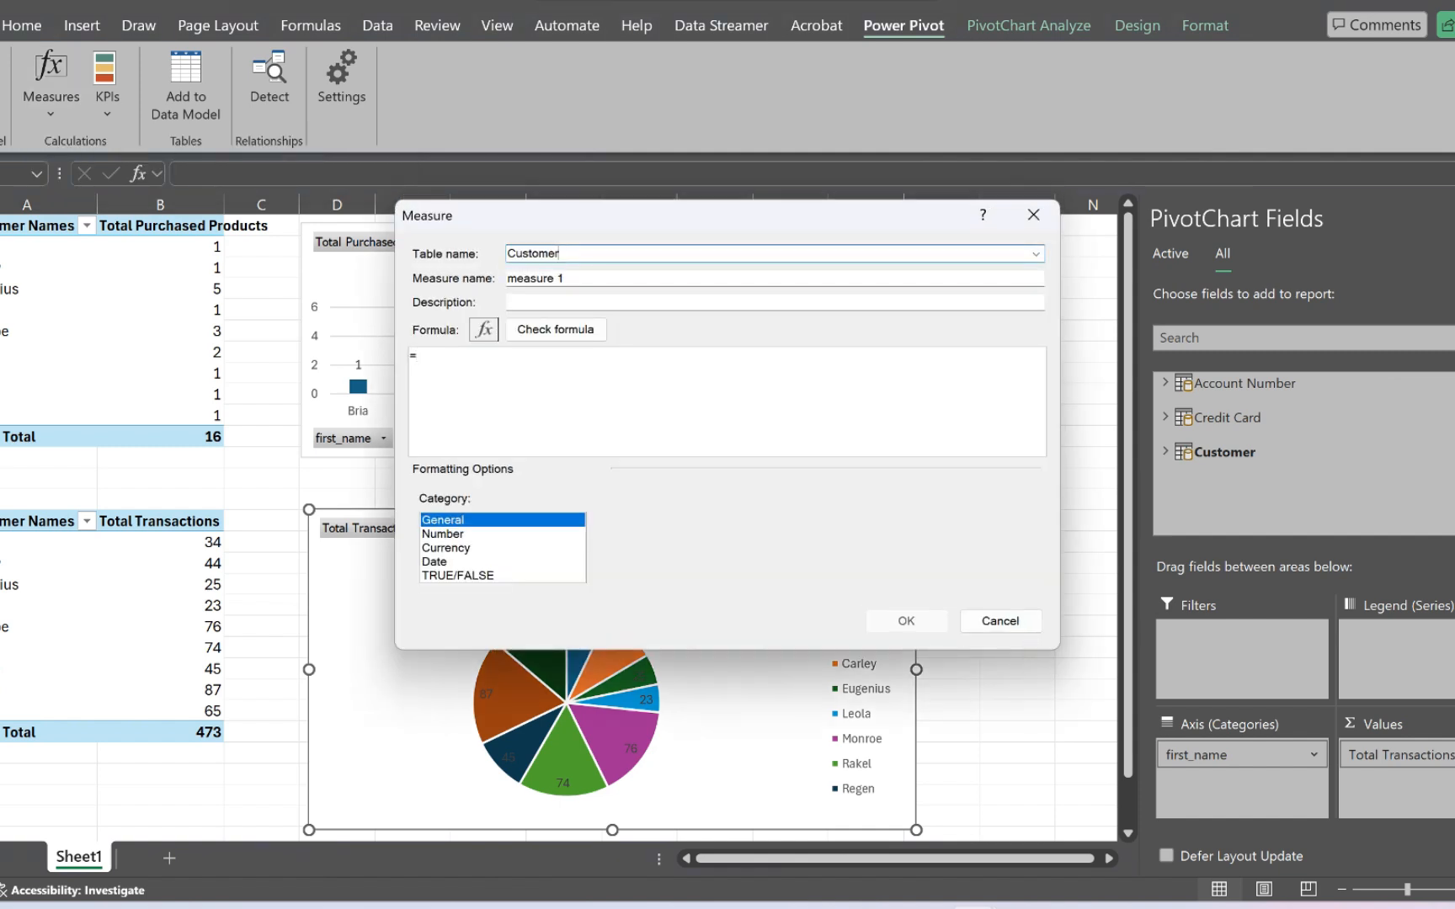
# - Replace the default measure name with Total Transactions
pyautogui.click(566, 278)
pyautogui.press('BackSpace')
pyautogui.press('BackSpace')
pyautogui.press('BackSpace')
pyautogui.press('BackSpace')
pyautogui.press('BackSpace')
pyautogui.press('BackSpace')
pyautogui.press('BackSpace')
pyautogui.press('BackSpace')
pyautogui.press('BackSpace')
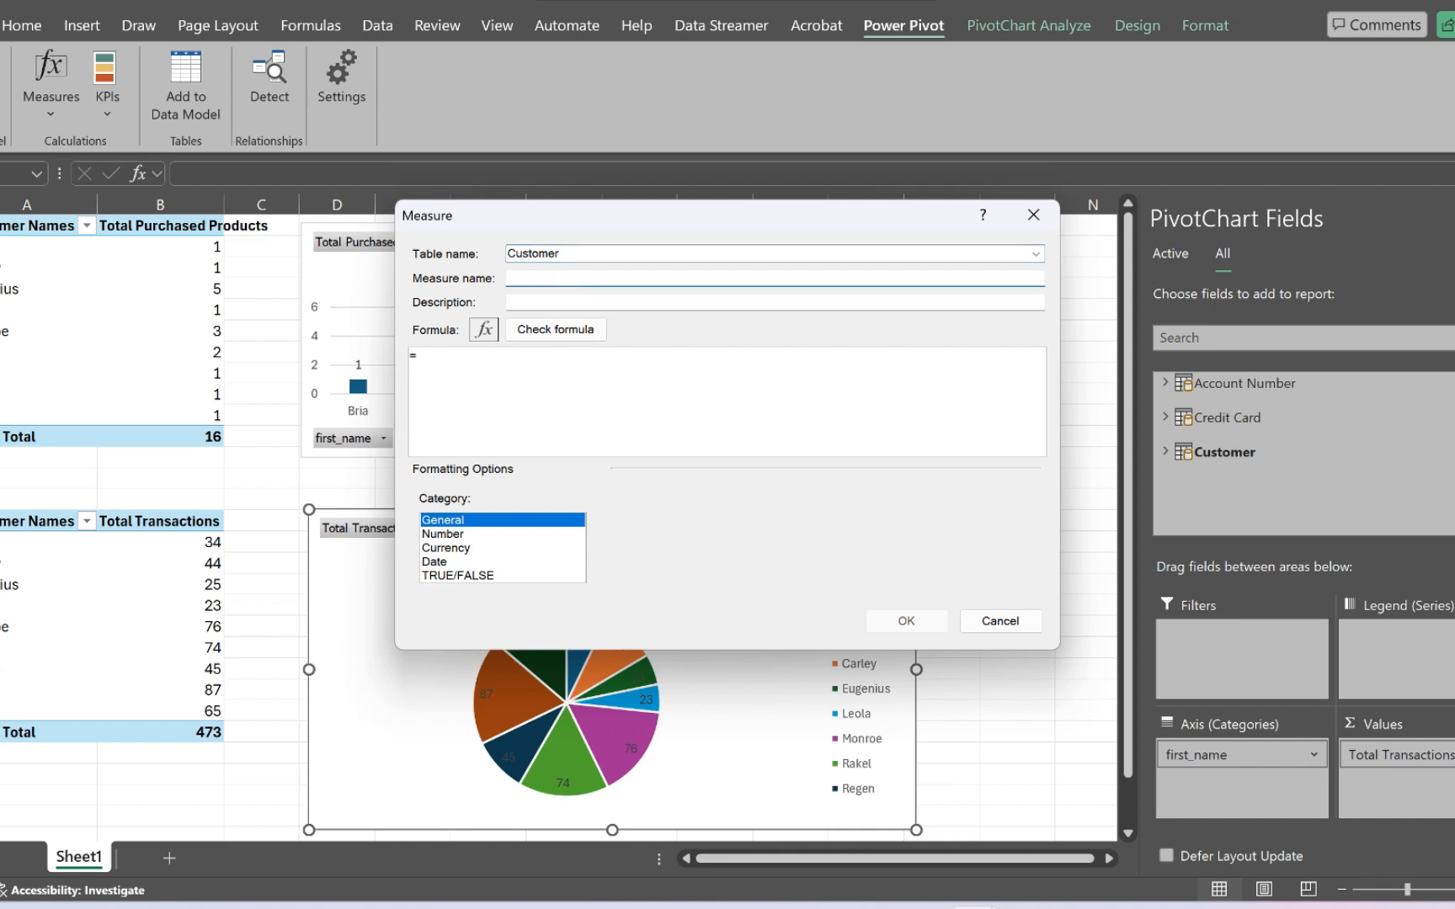
pyautogui.write('Total Transactions')
# - Enter Total Transactions for Aug month as the measure's description
pyautogui.click(508, 303)
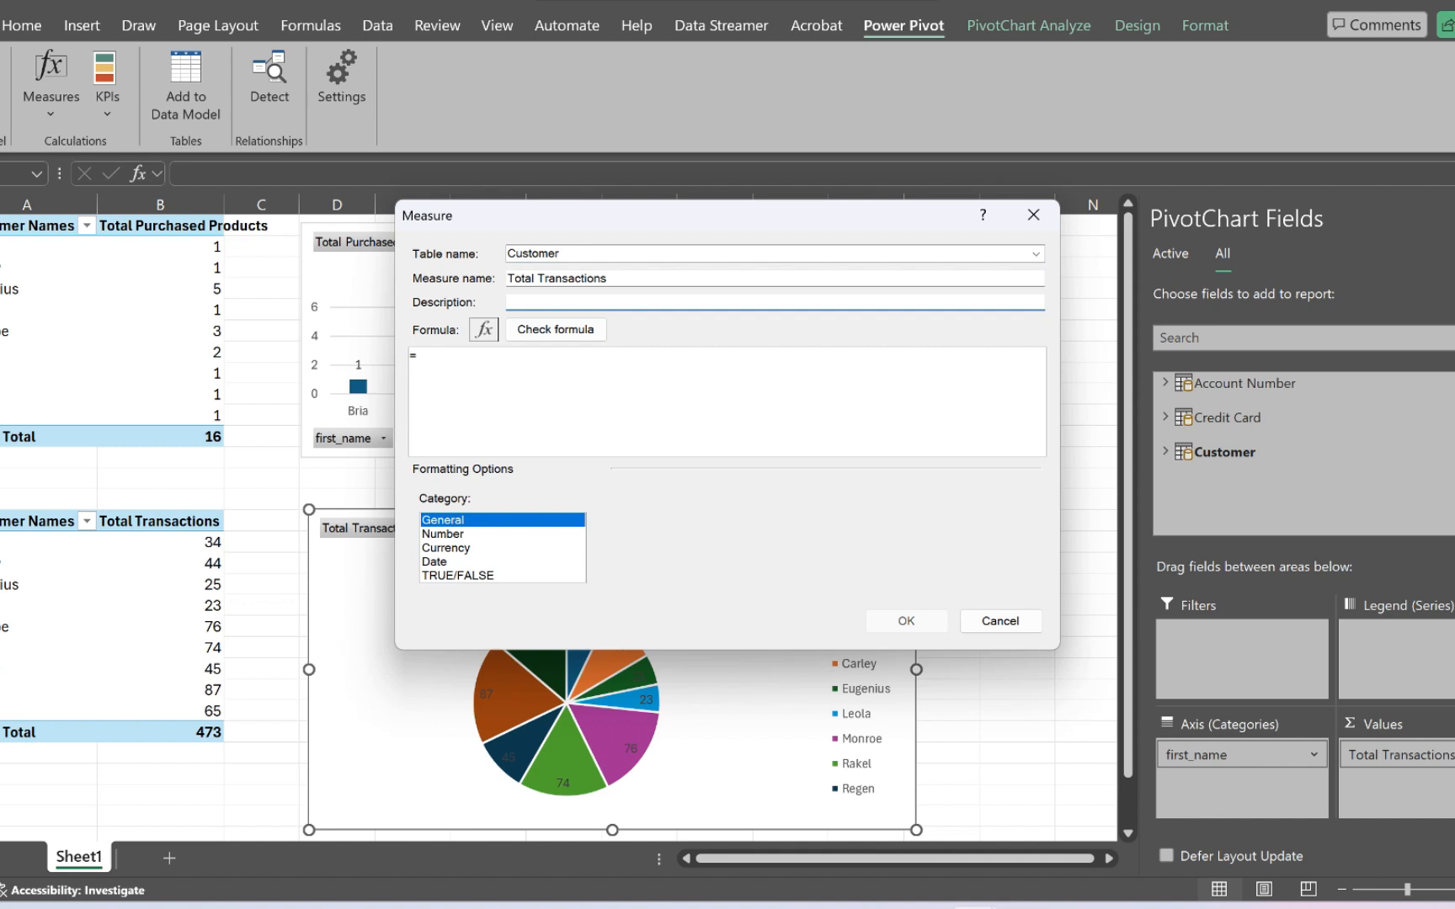
pyautogui.write('Total Transactions for Aug month')
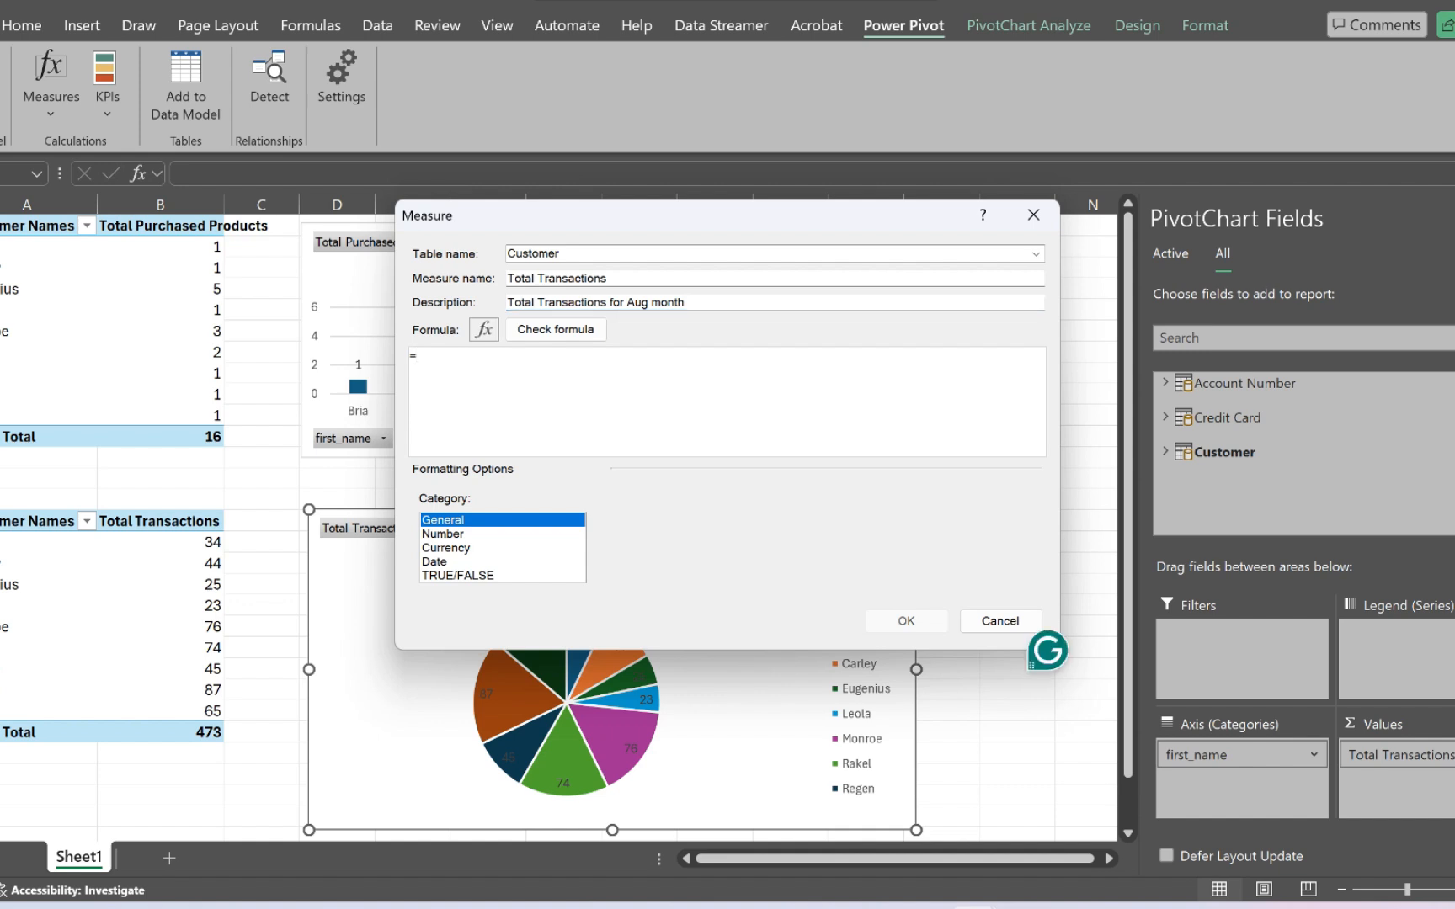
pyautogui.write('sum')
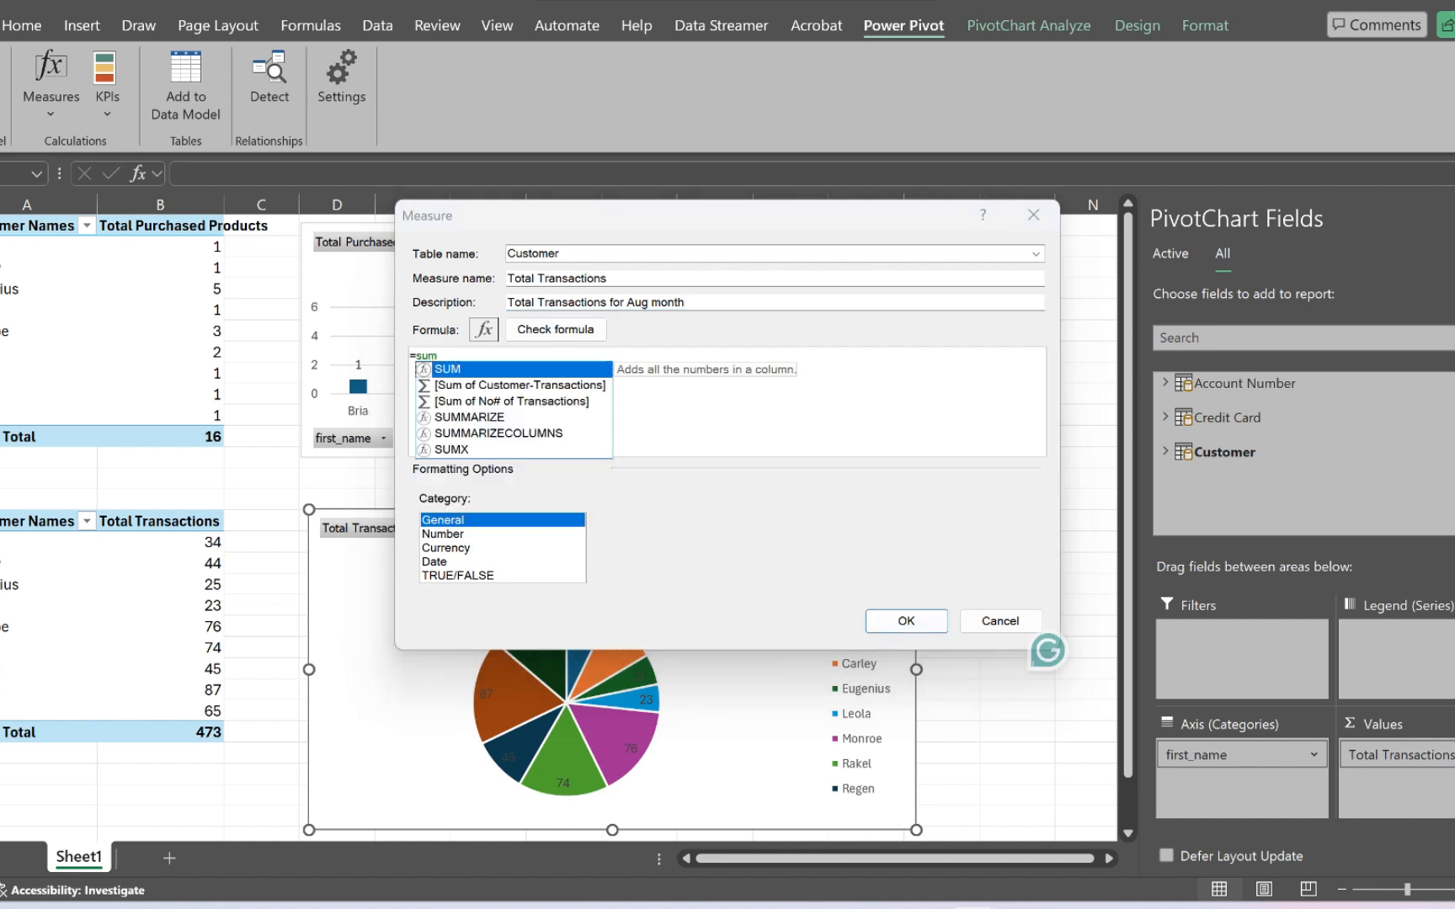
# - Define the measure's formula as =SUM(Customer[Customer-Transactions]) and check it for errors
pyautogui.press('Tab')
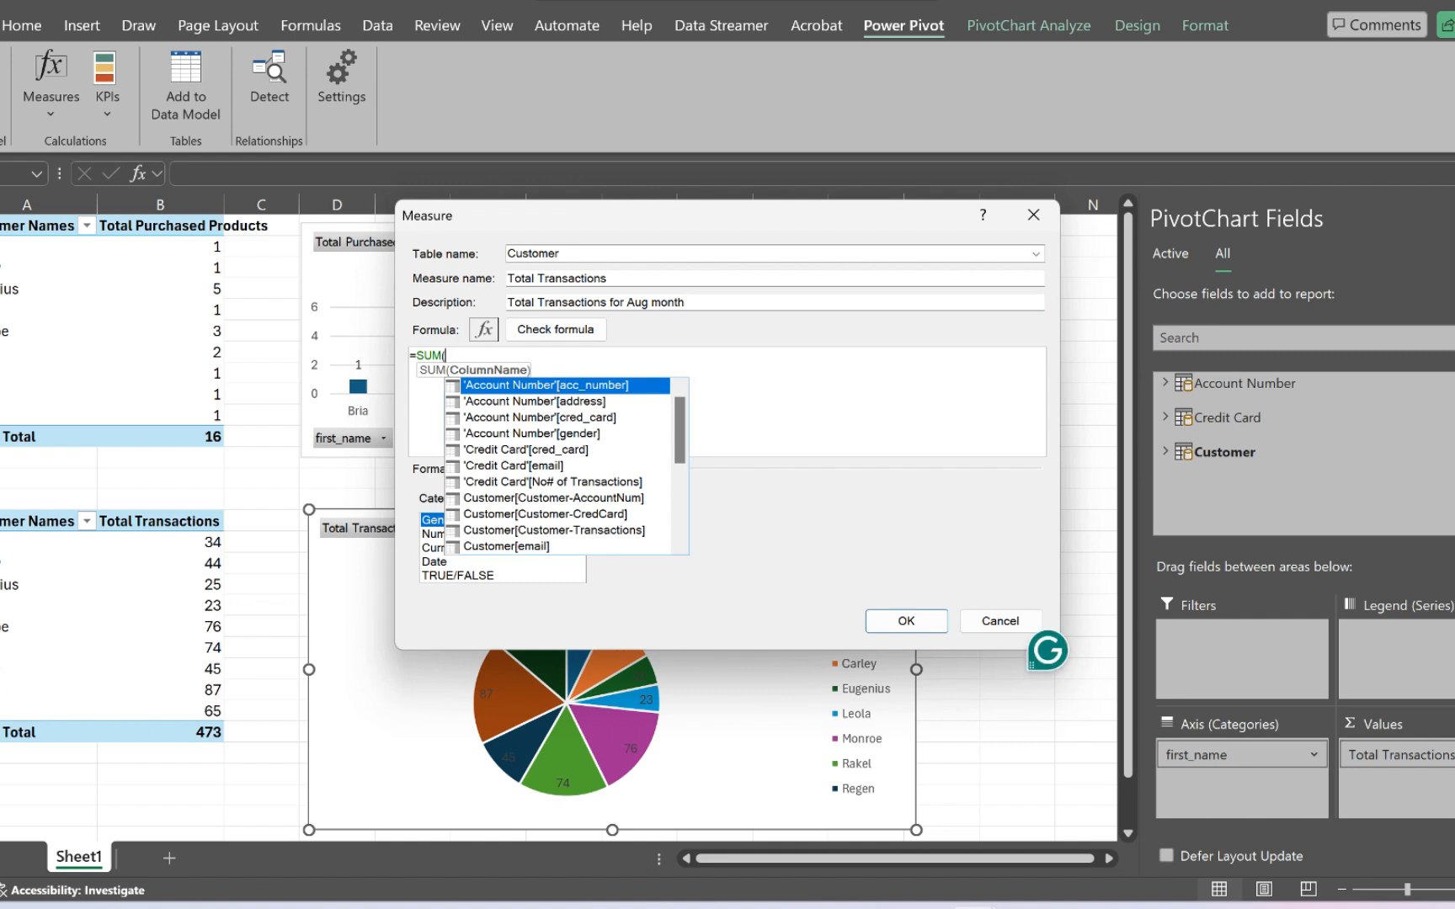
pyautogui.doubleClick(554, 531)
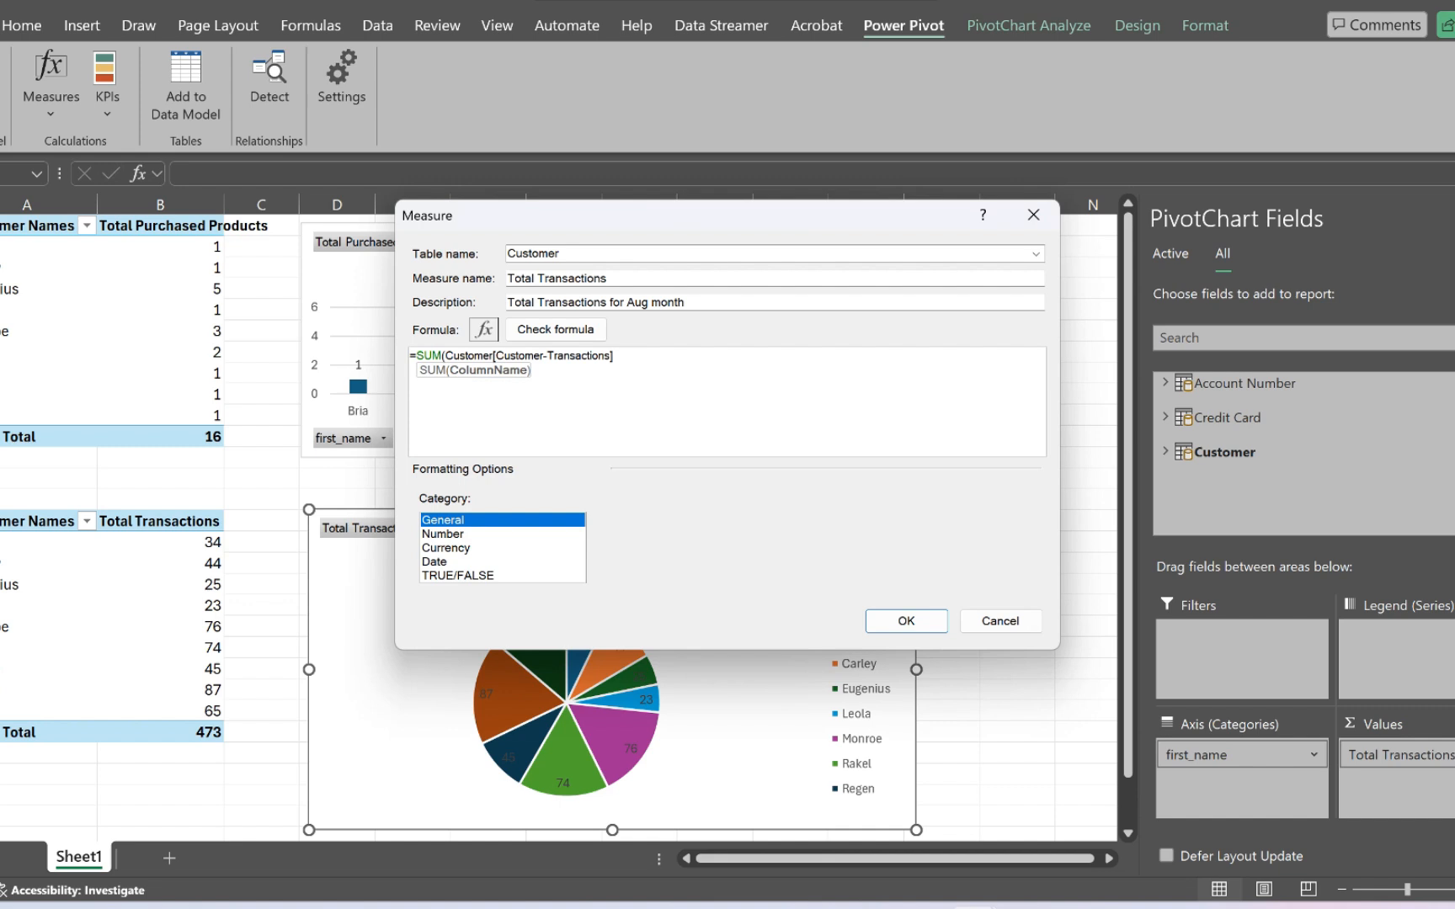
pyautogui.write(')')
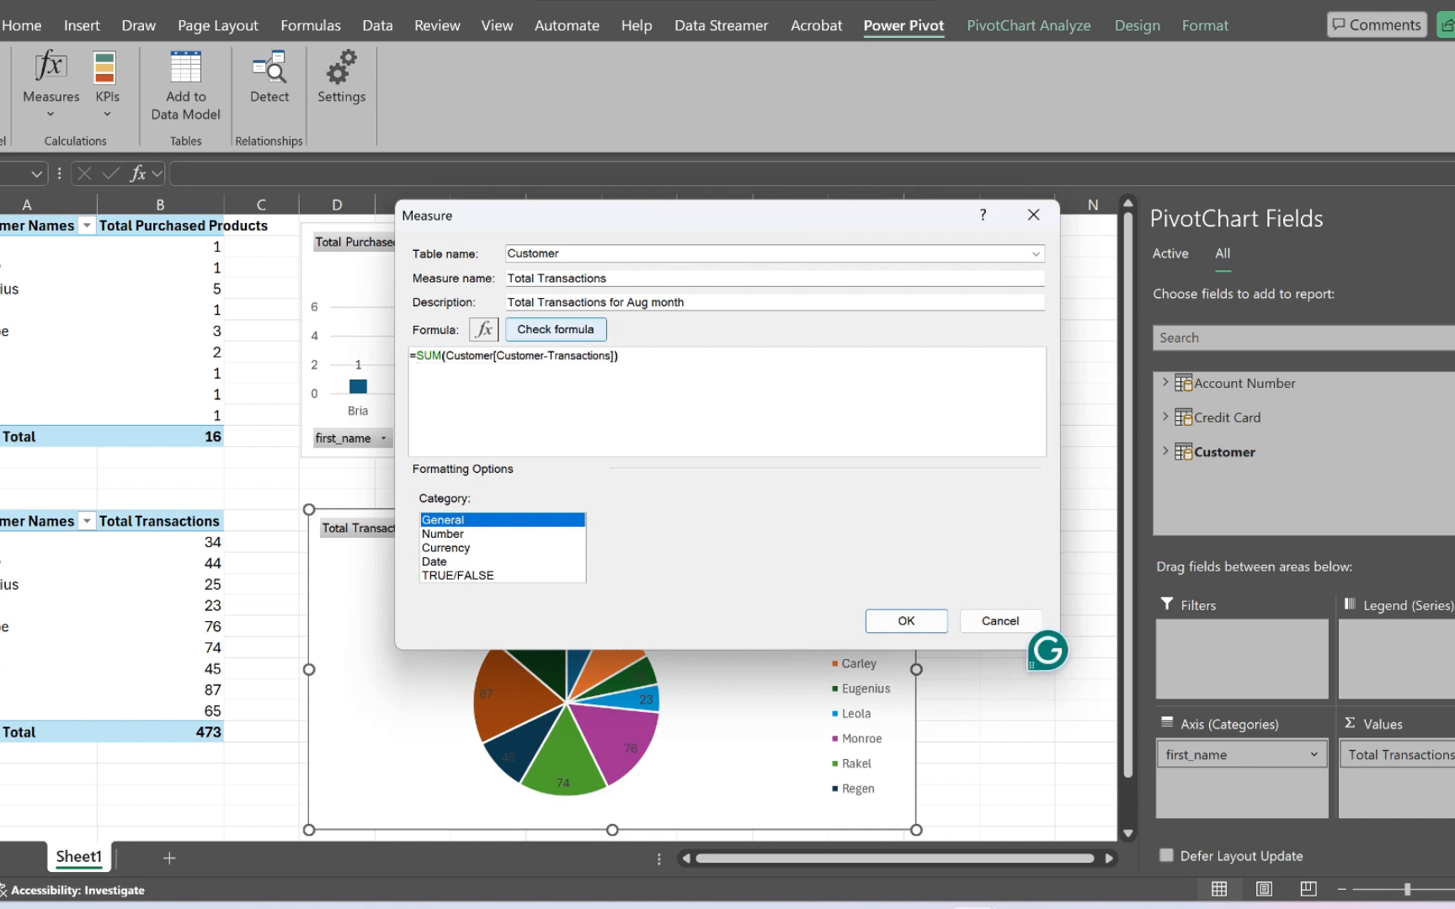
pyautogui.click(556, 329)
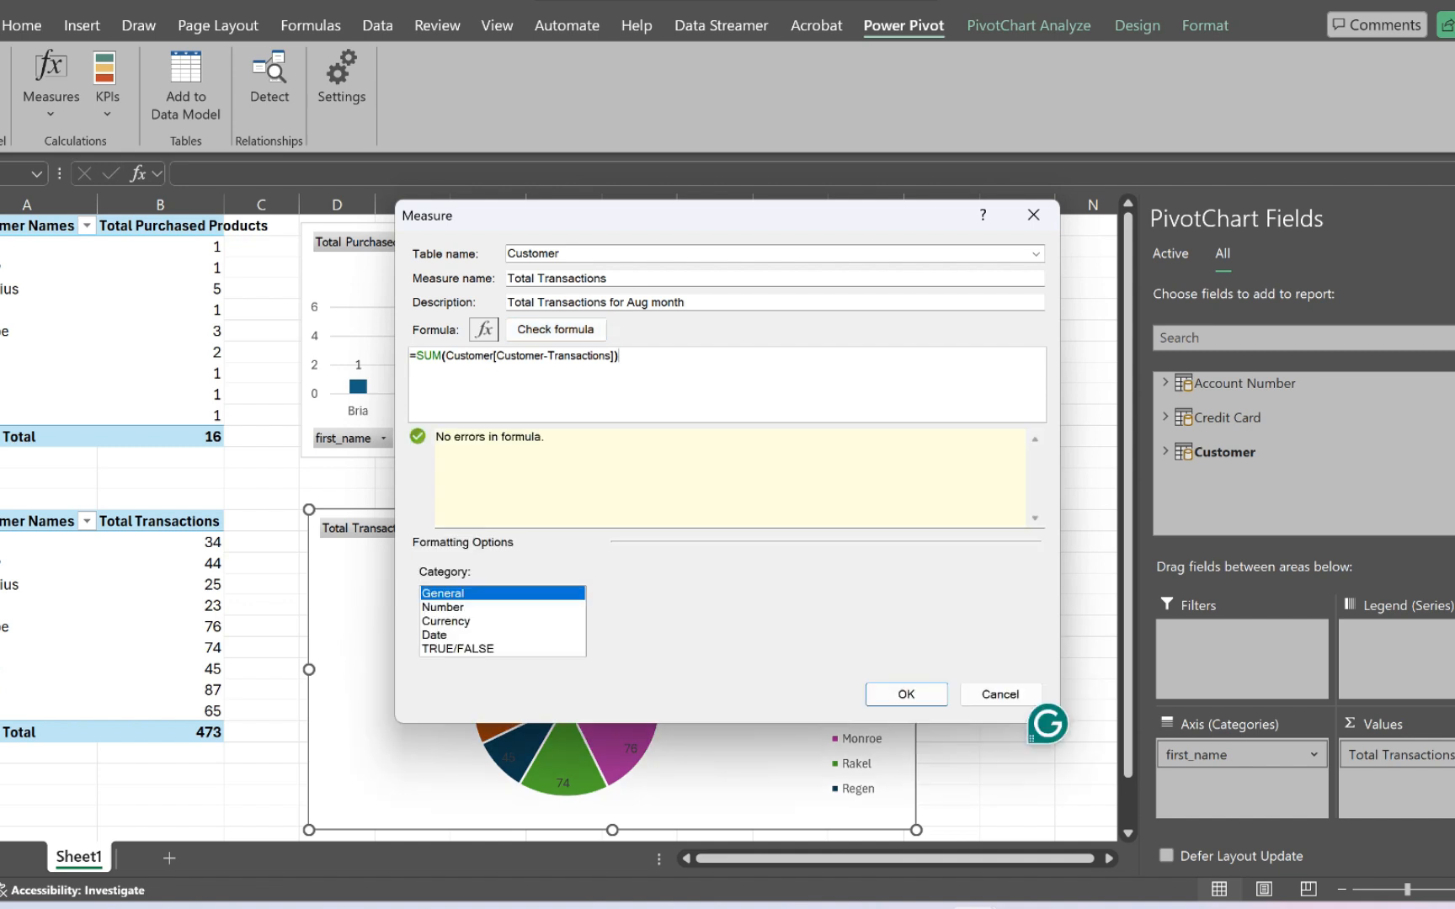
# - Create the measure in Number format with 0 decimal places, and remove its added copy from the pie chart's values
pyautogui.click(443, 607)
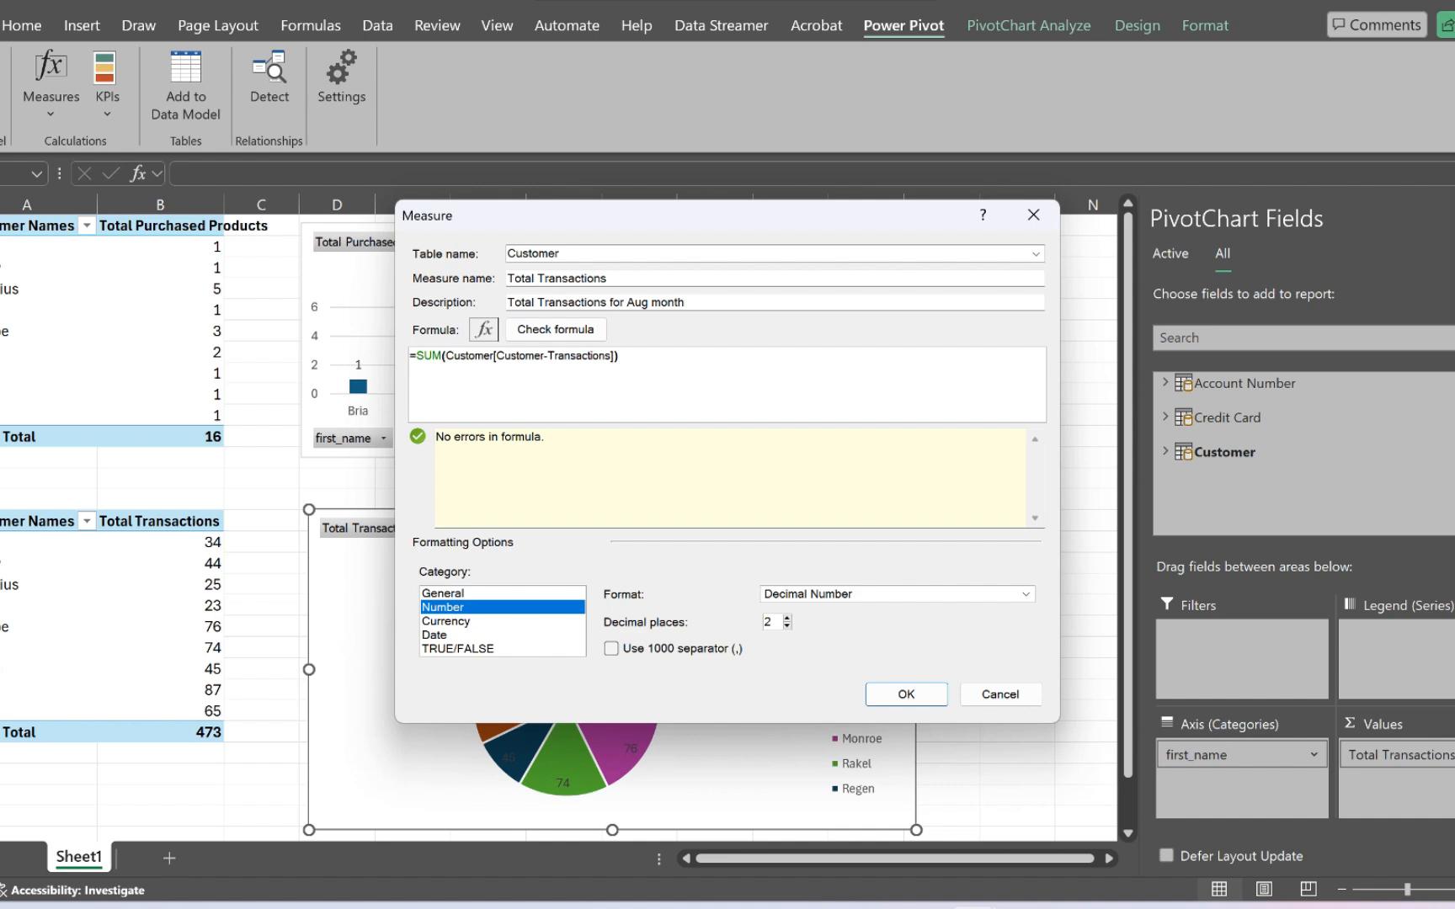
pyautogui.press('BackSpace')
pyautogui.write('0')
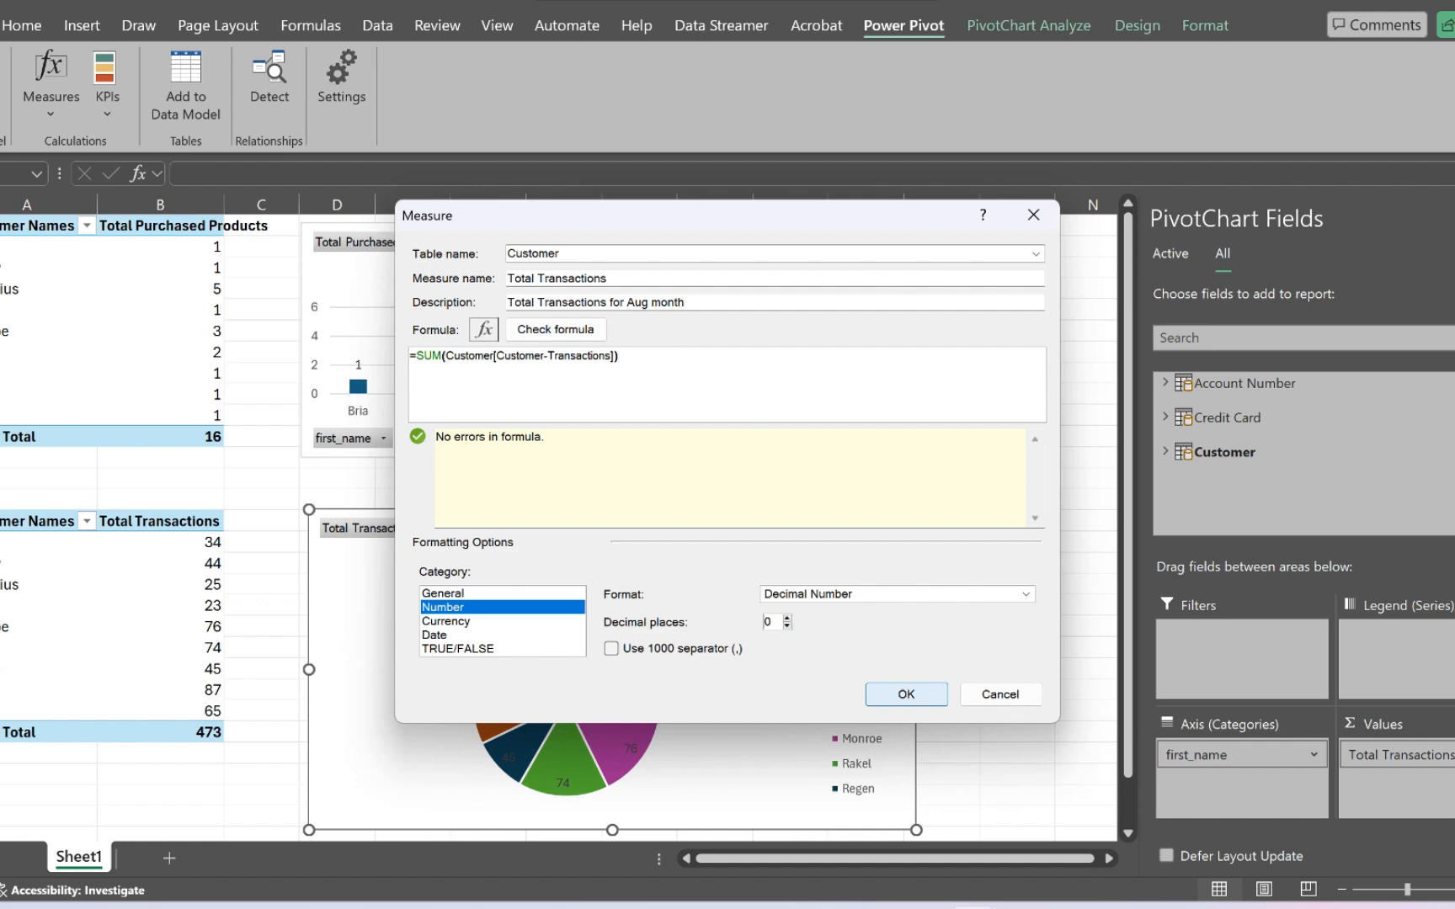
pyautogui.click(907, 694)
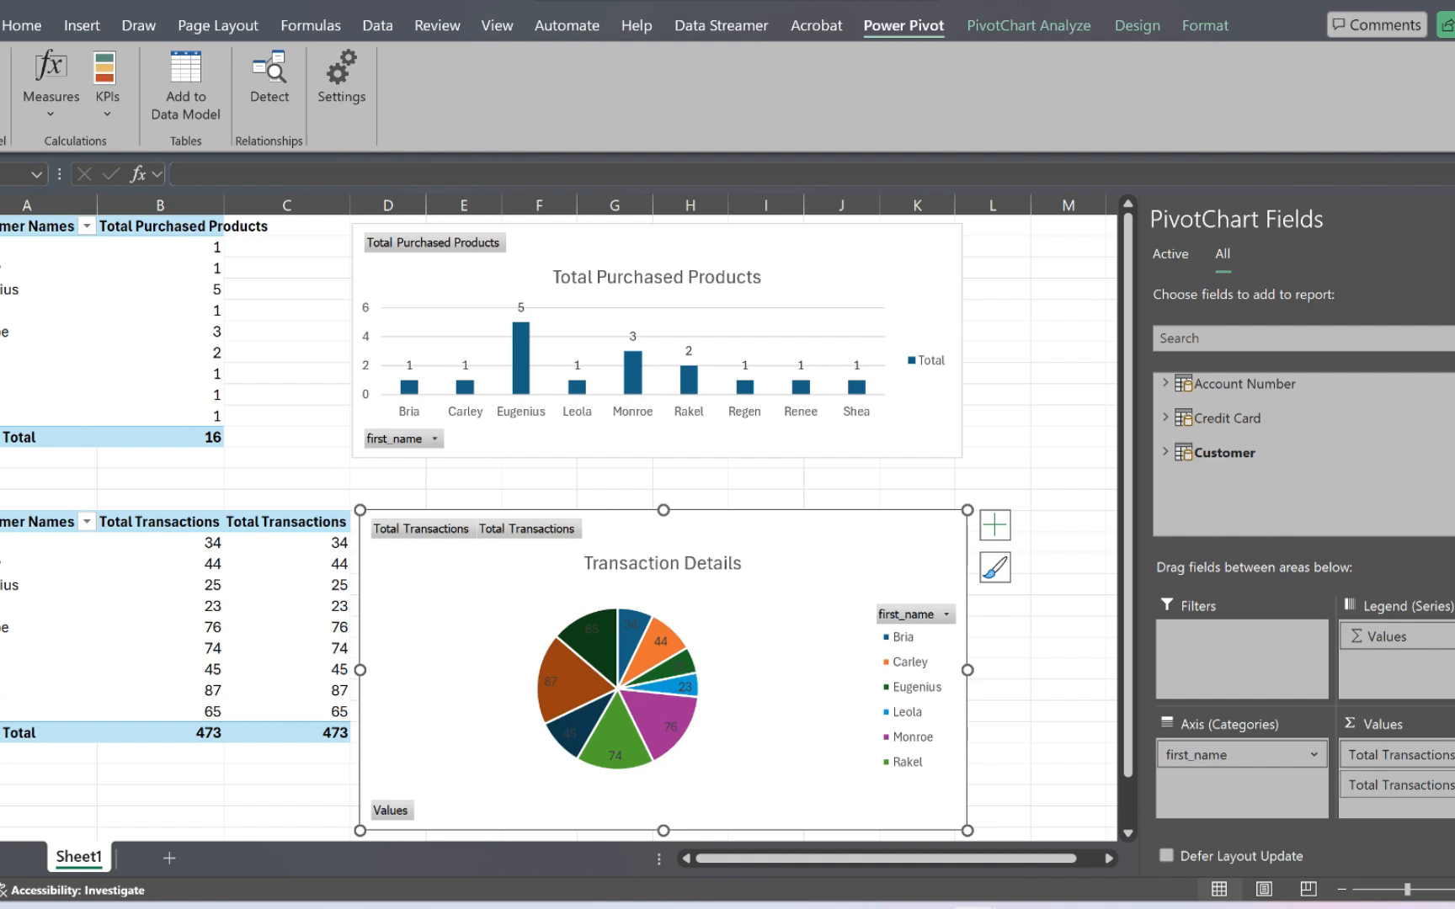
pyautogui.moveTo(1402, 785); pyautogui.dragTo(1044, 699)
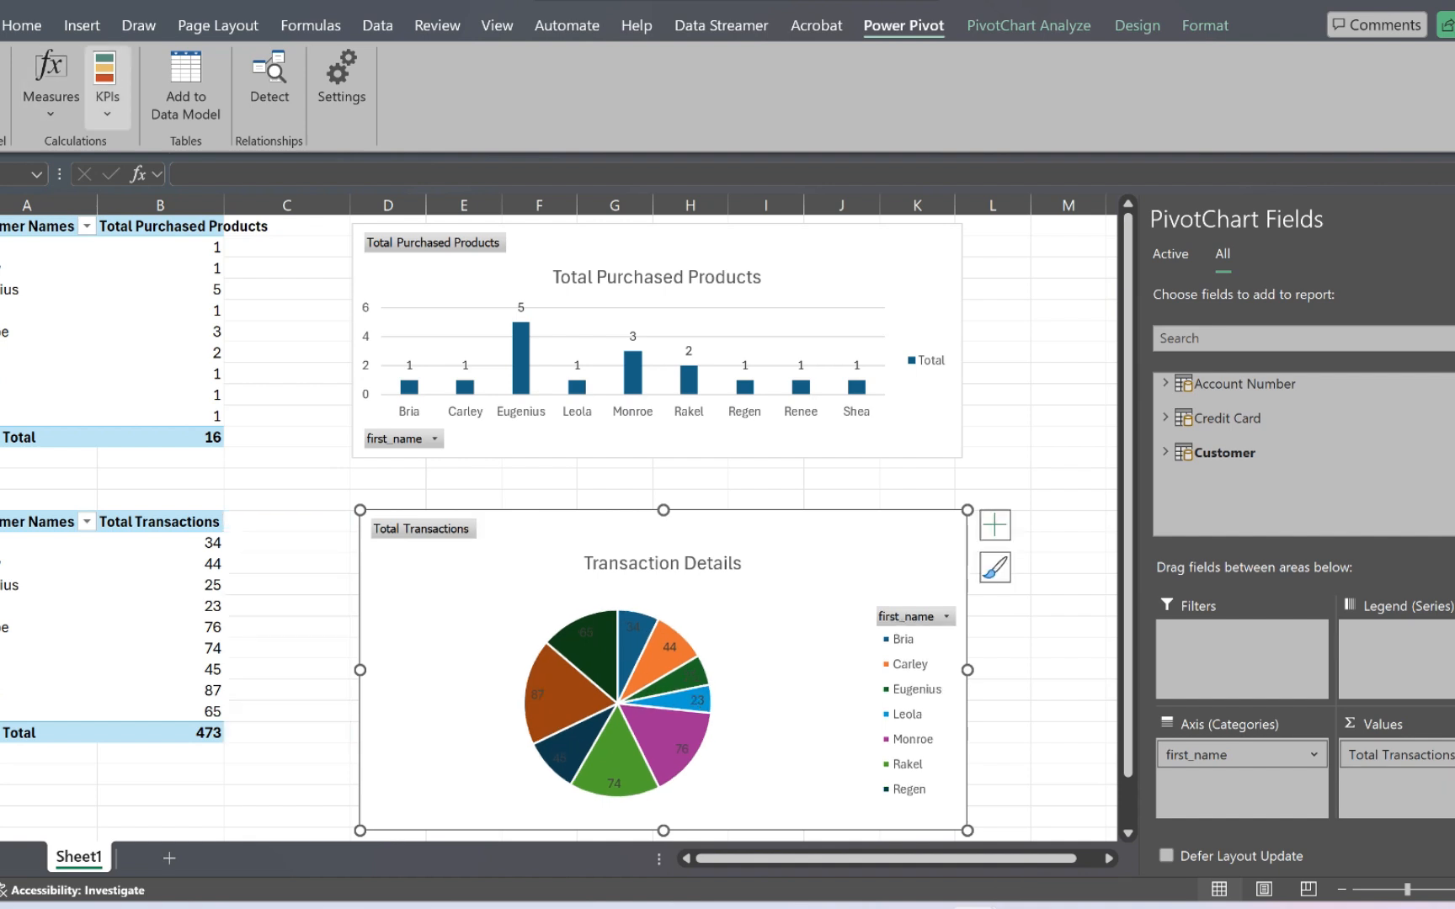
# - Review the existing measures and the definition of Total Transactions without changing anything
pyautogui.click(50, 84)
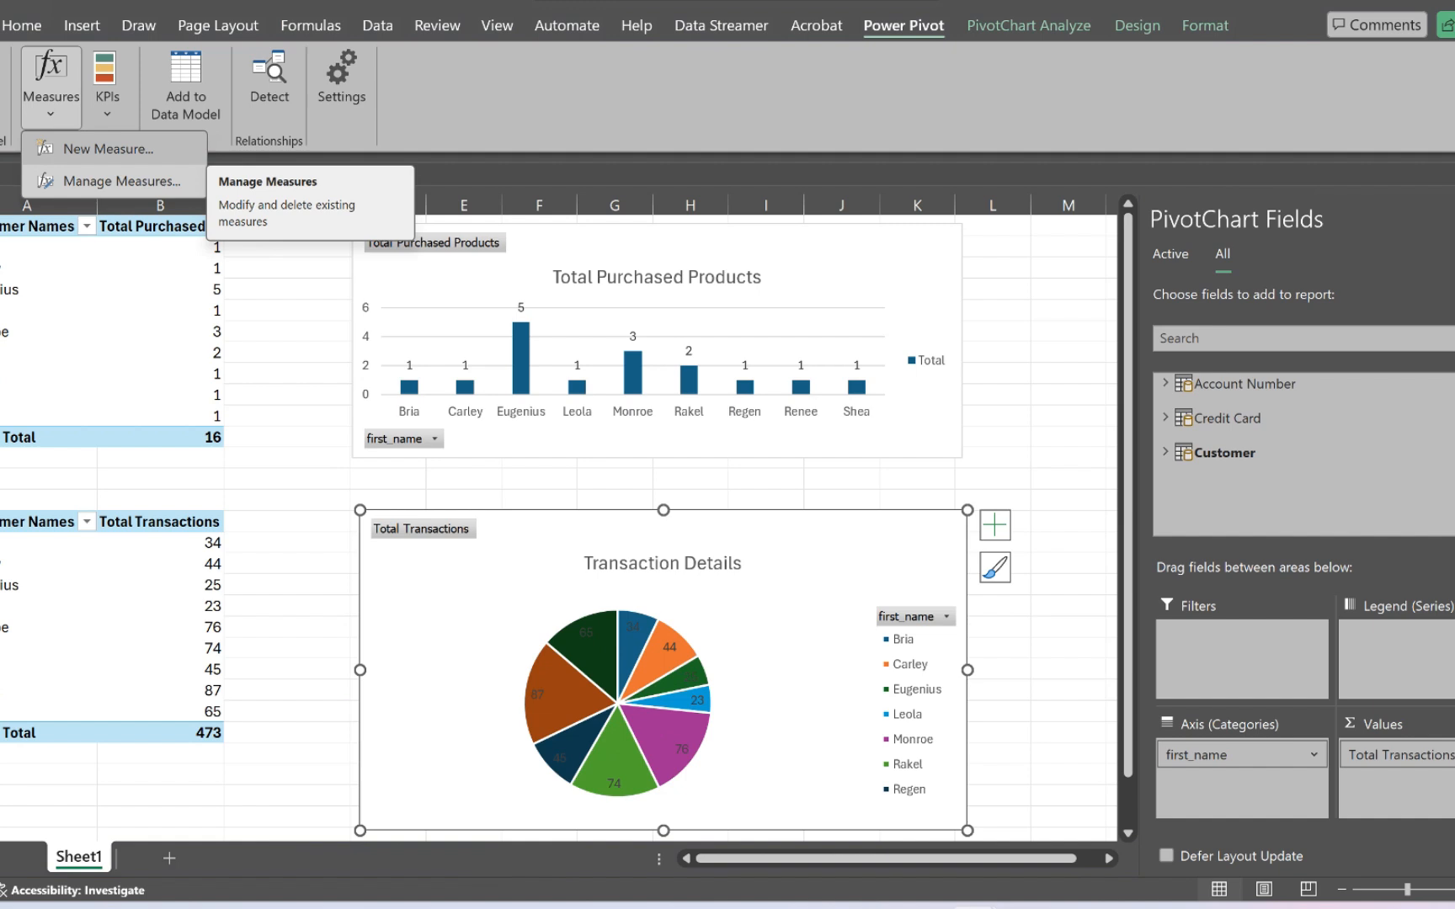
pyautogui.click(122, 181)
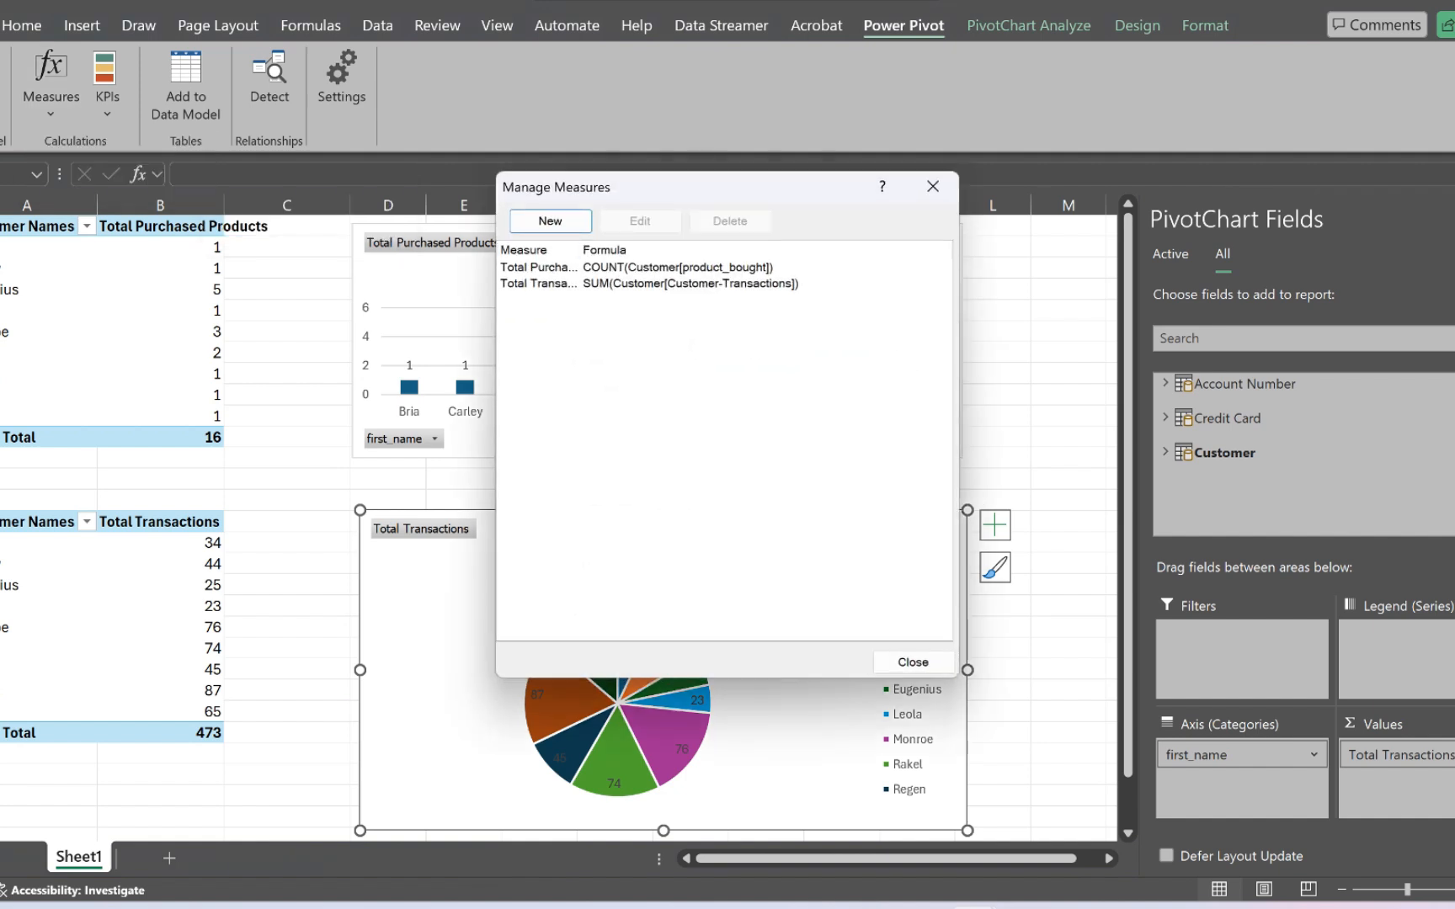
pyautogui.click(677, 267)
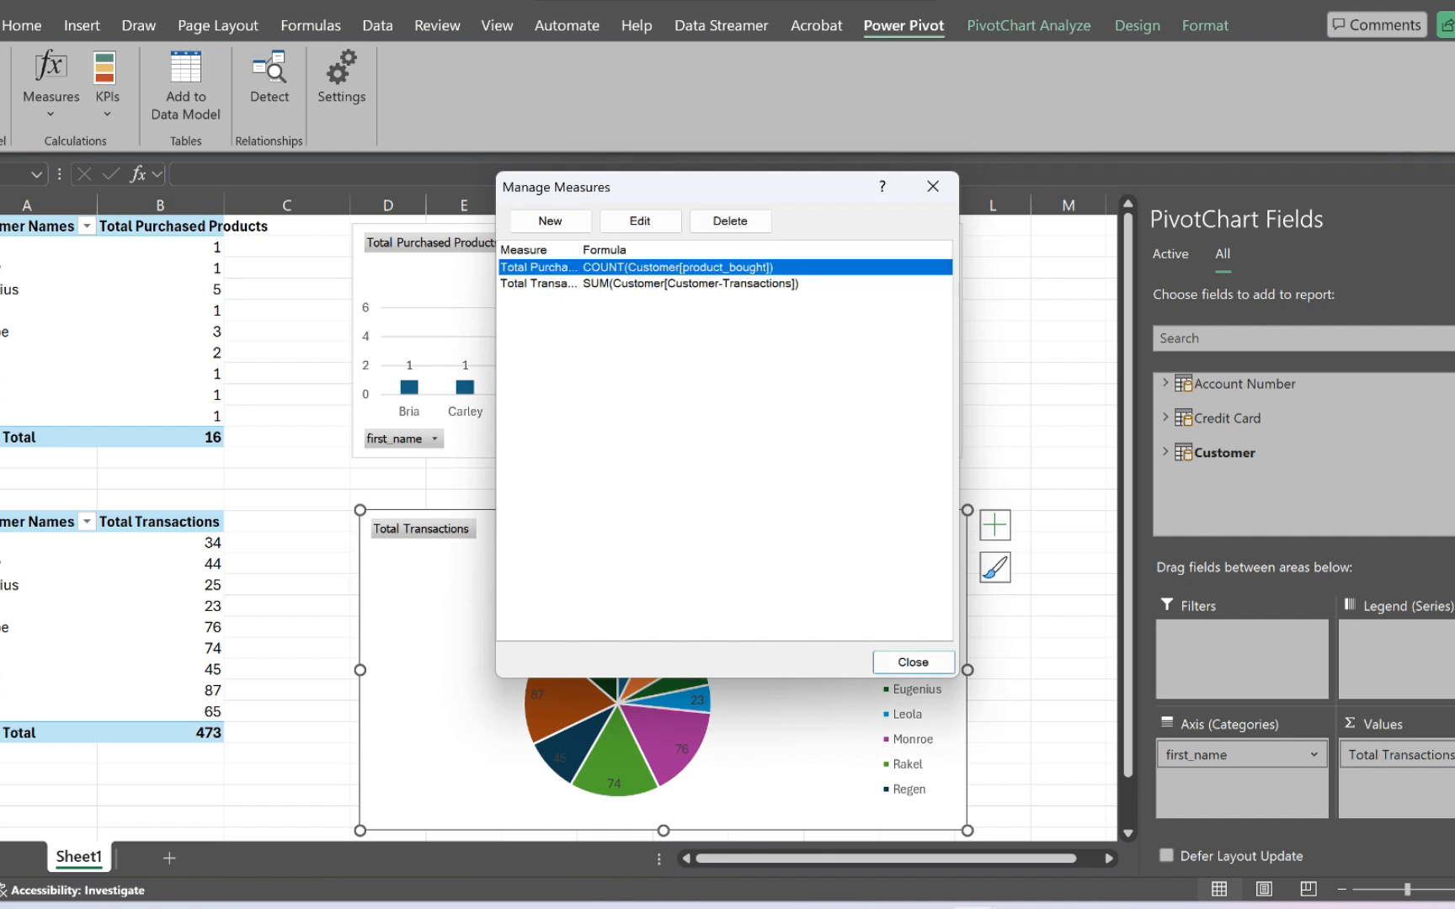
pyautogui.click(677, 284)
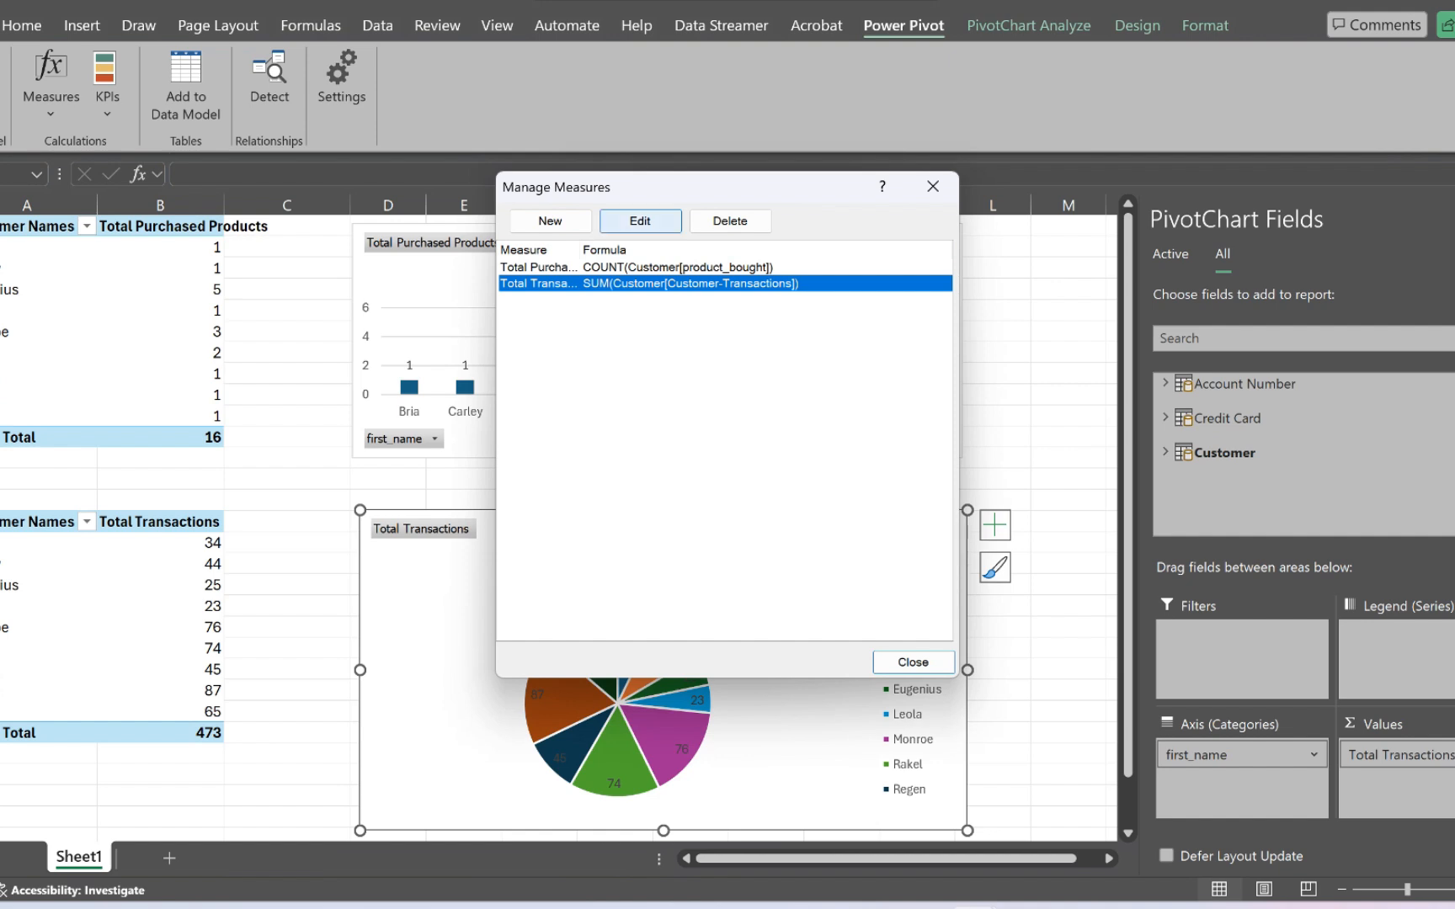
pyautogui.click(640, 220)
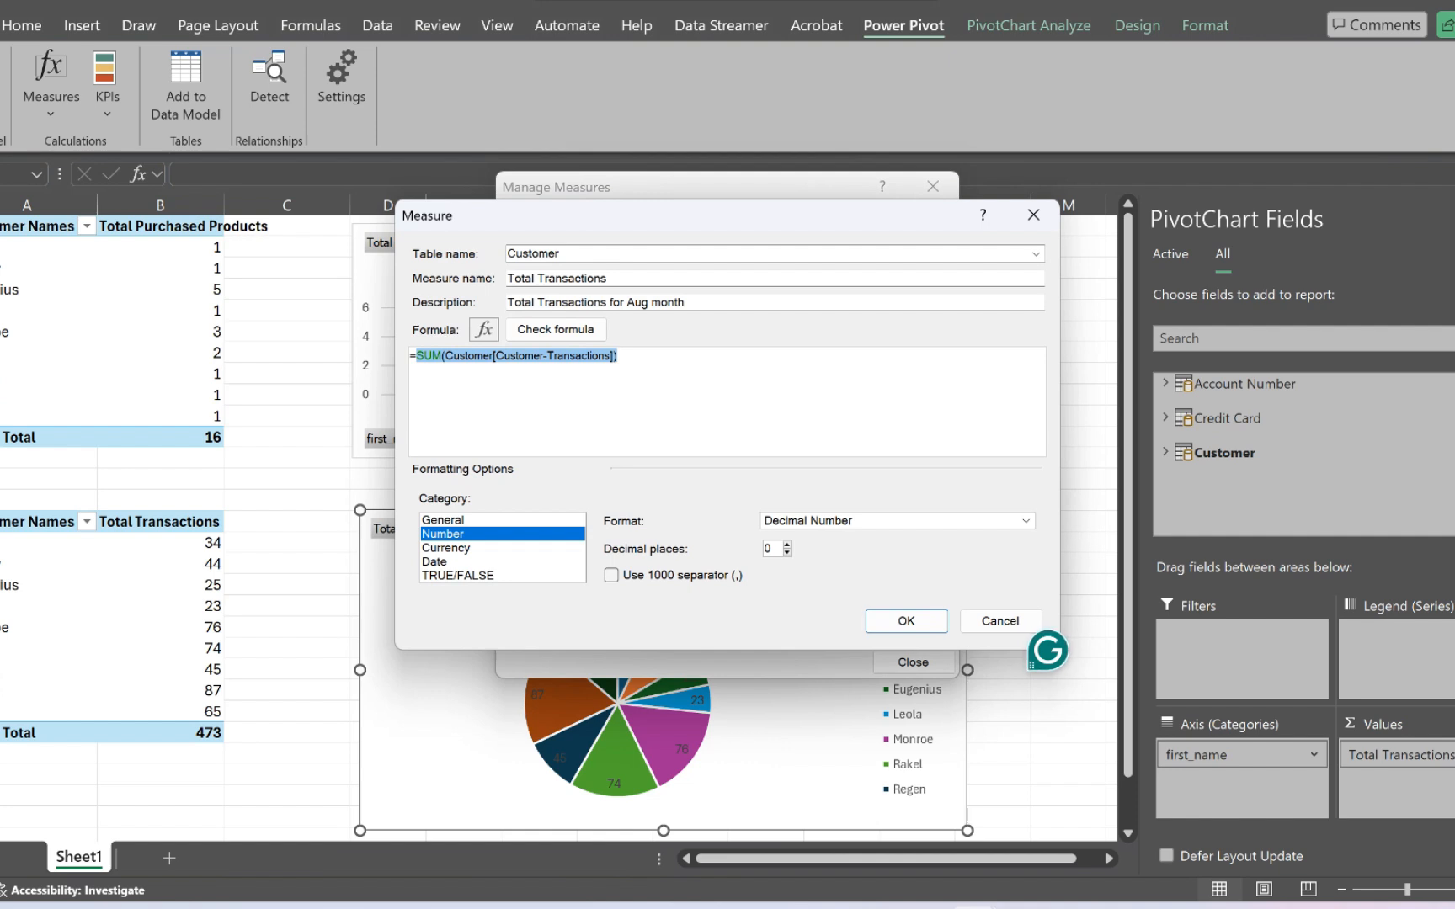
pyautogui.click(1001, 620)
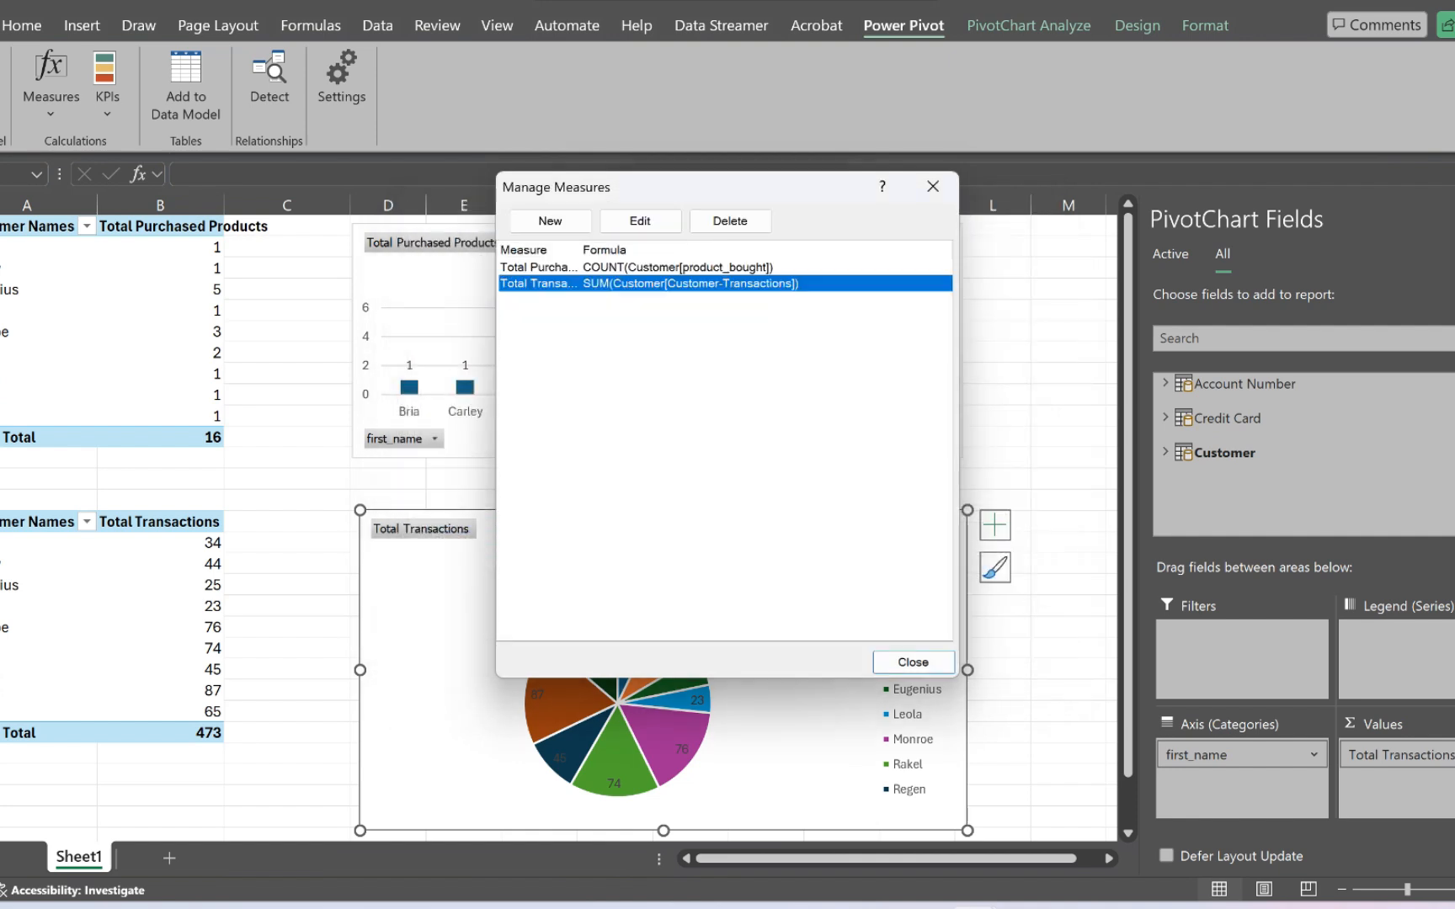
pyautogui.click(933, 186)
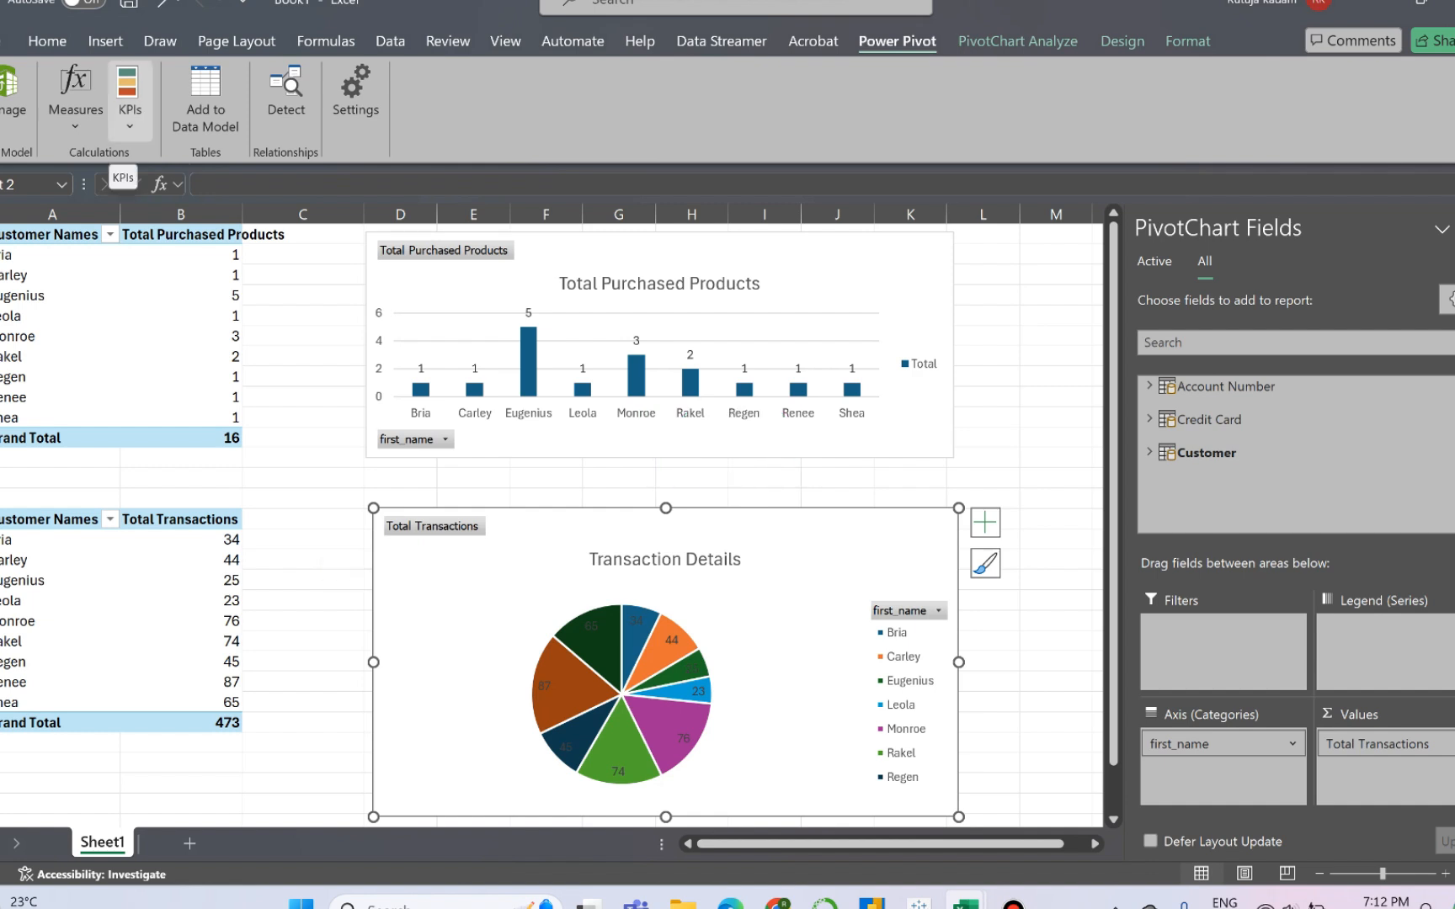
# - Start a new KPI with Total Transactions as its base field
pyautogui.click(130, 110)
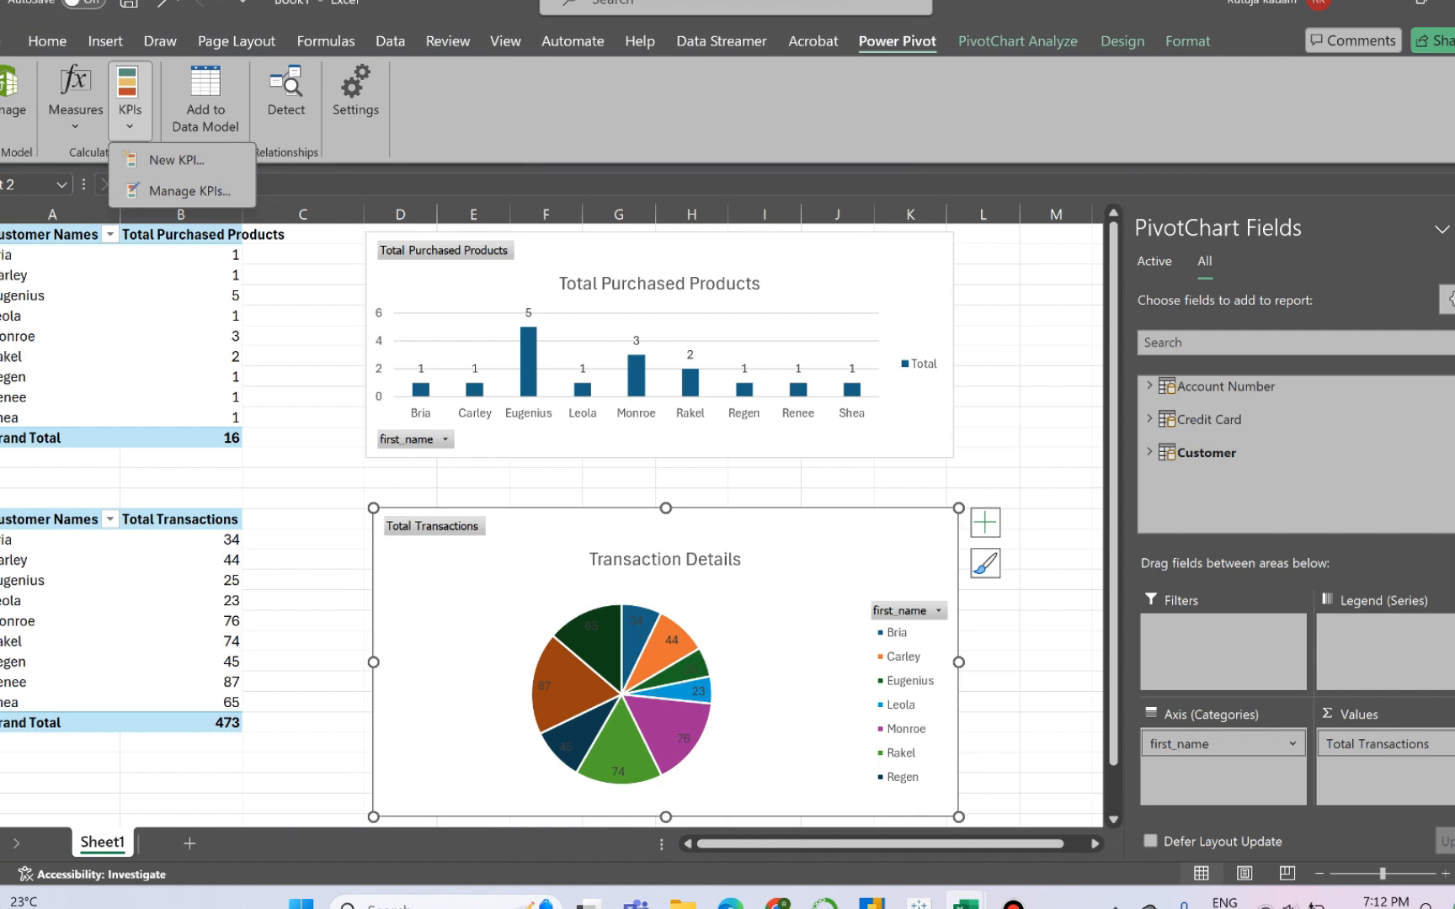
pyautogui.click(176, 160)
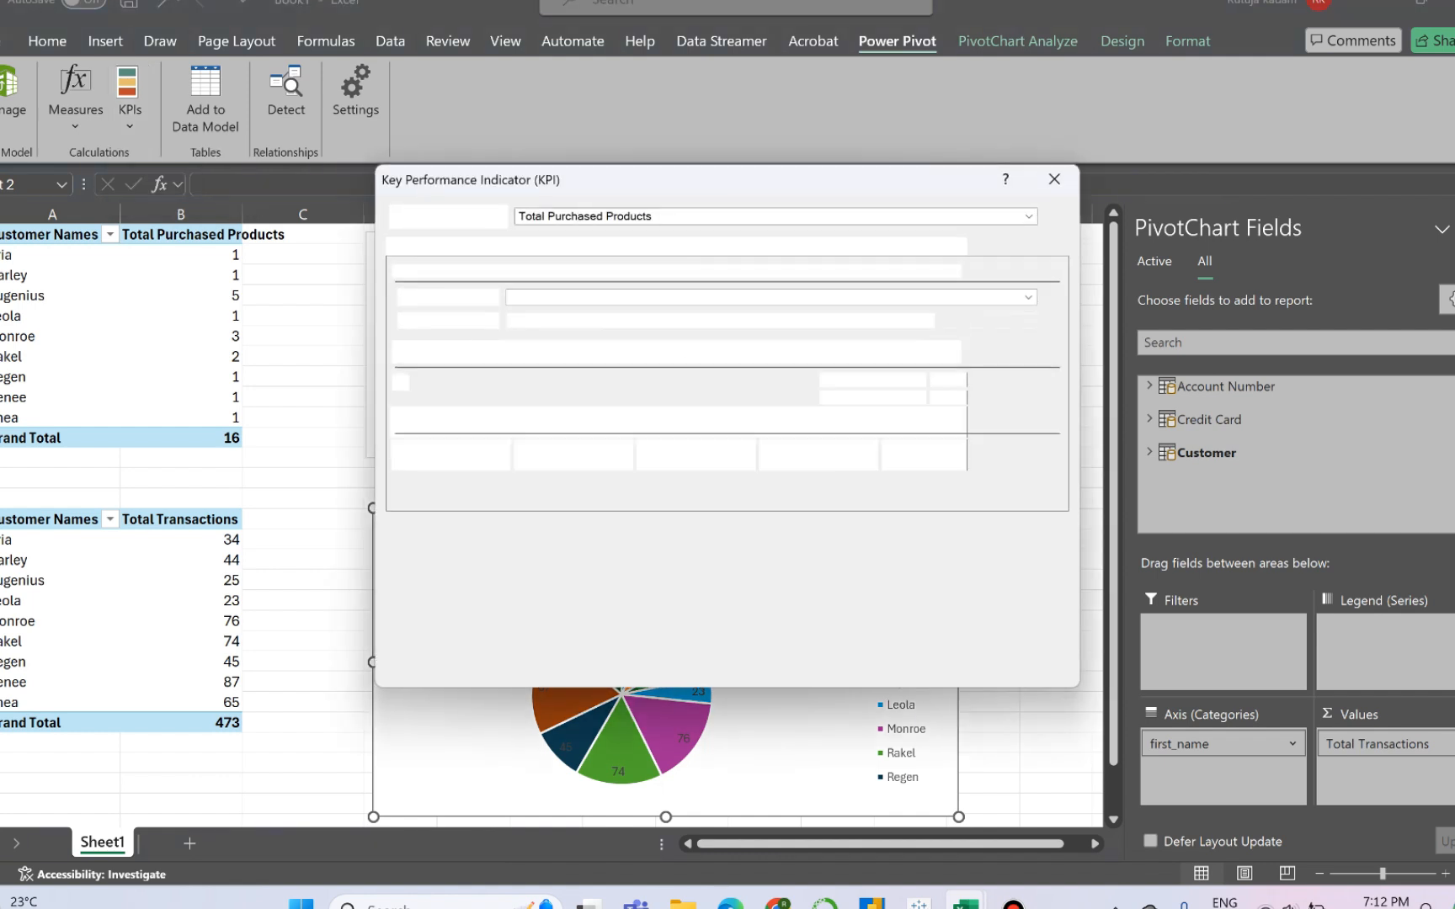
pyautogui.click(1029, 216)
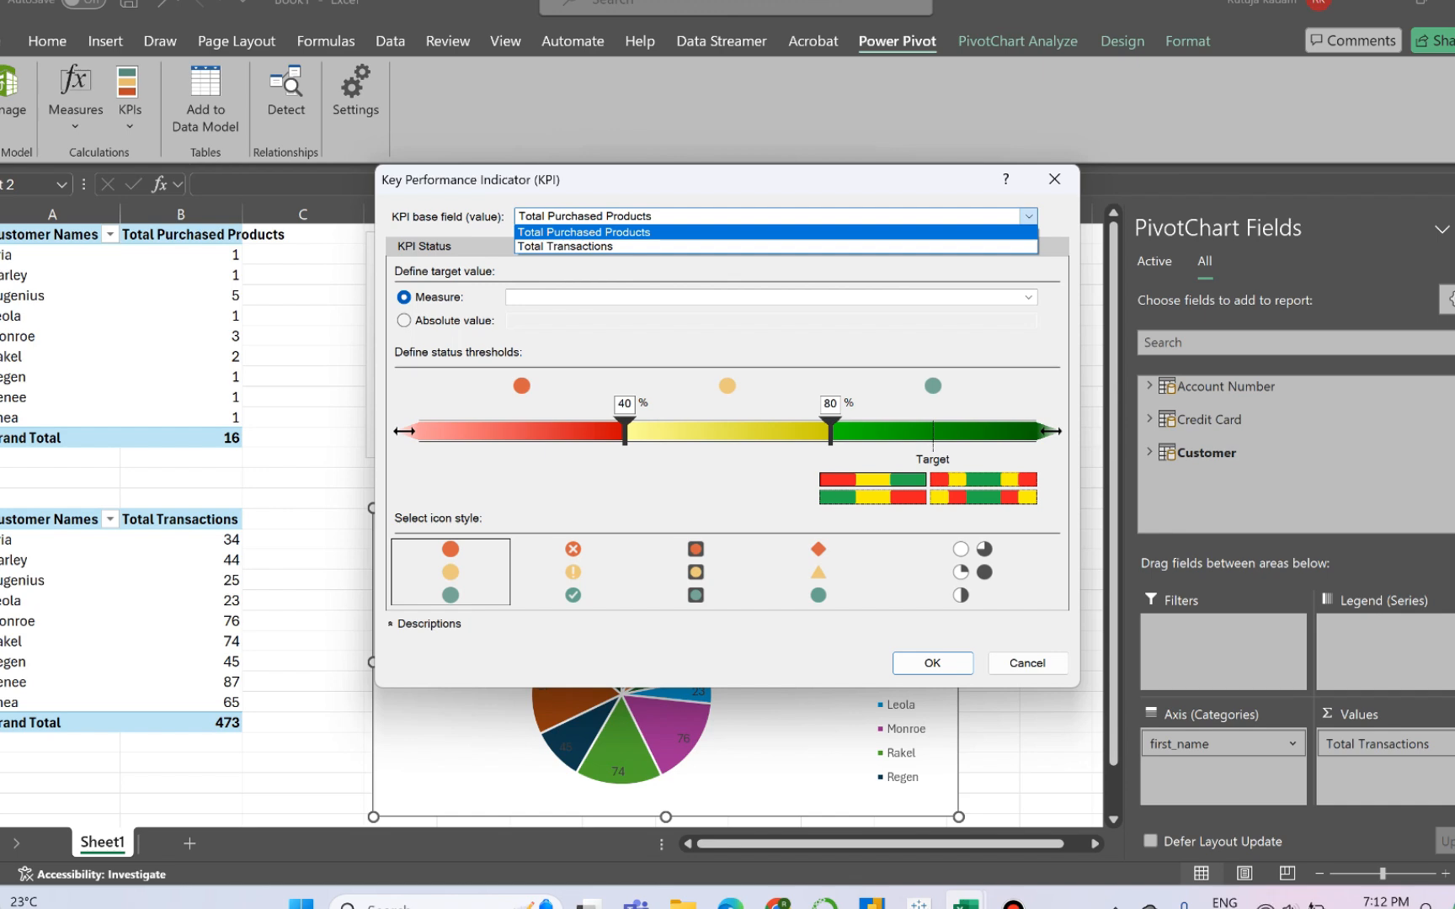
pyautogui.press('Down')
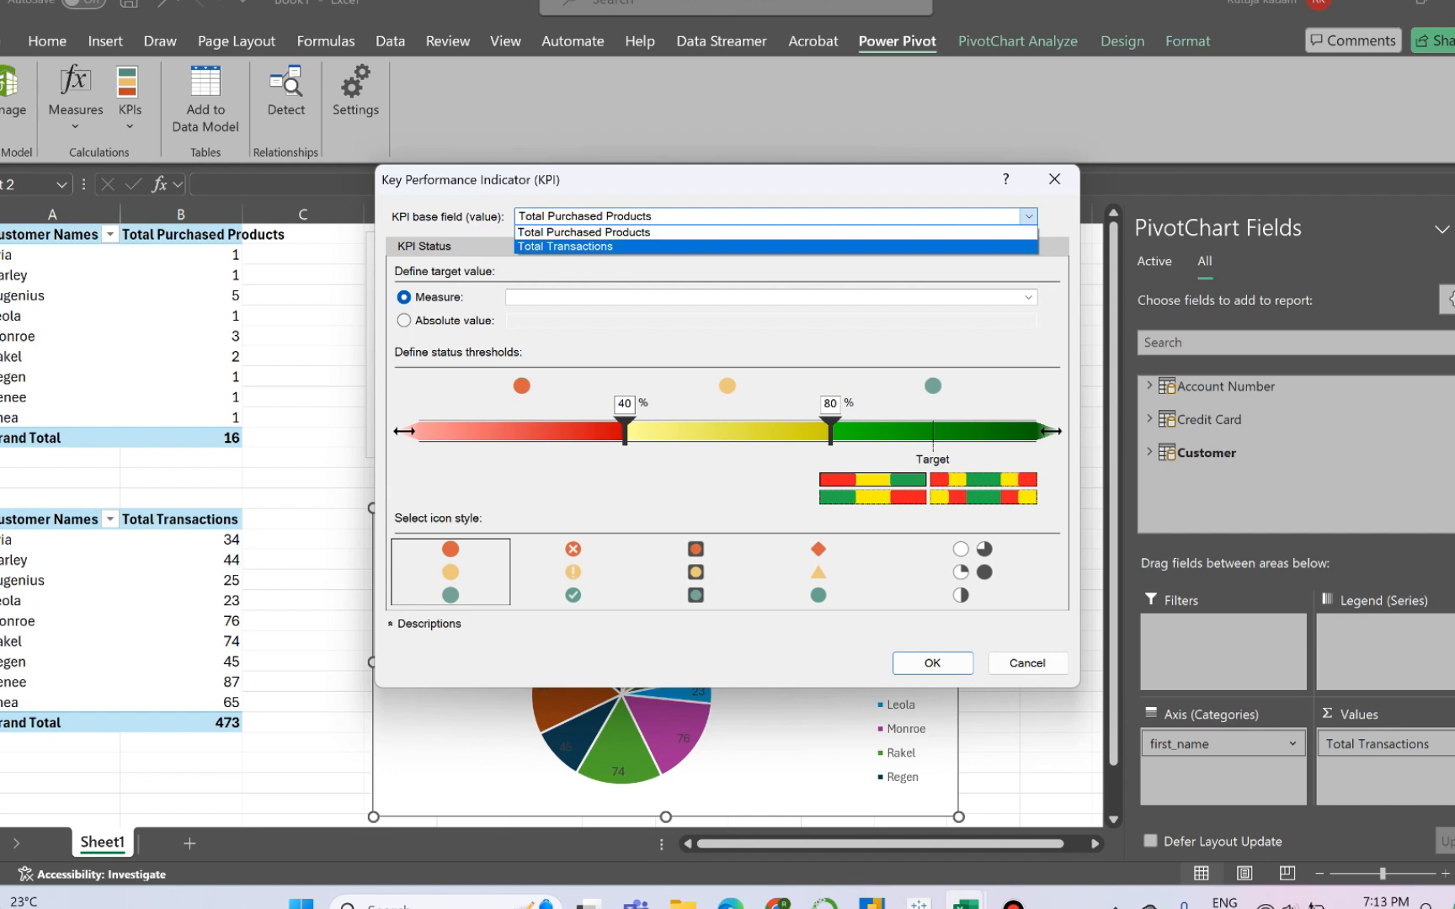
pyautogui.press('Return')
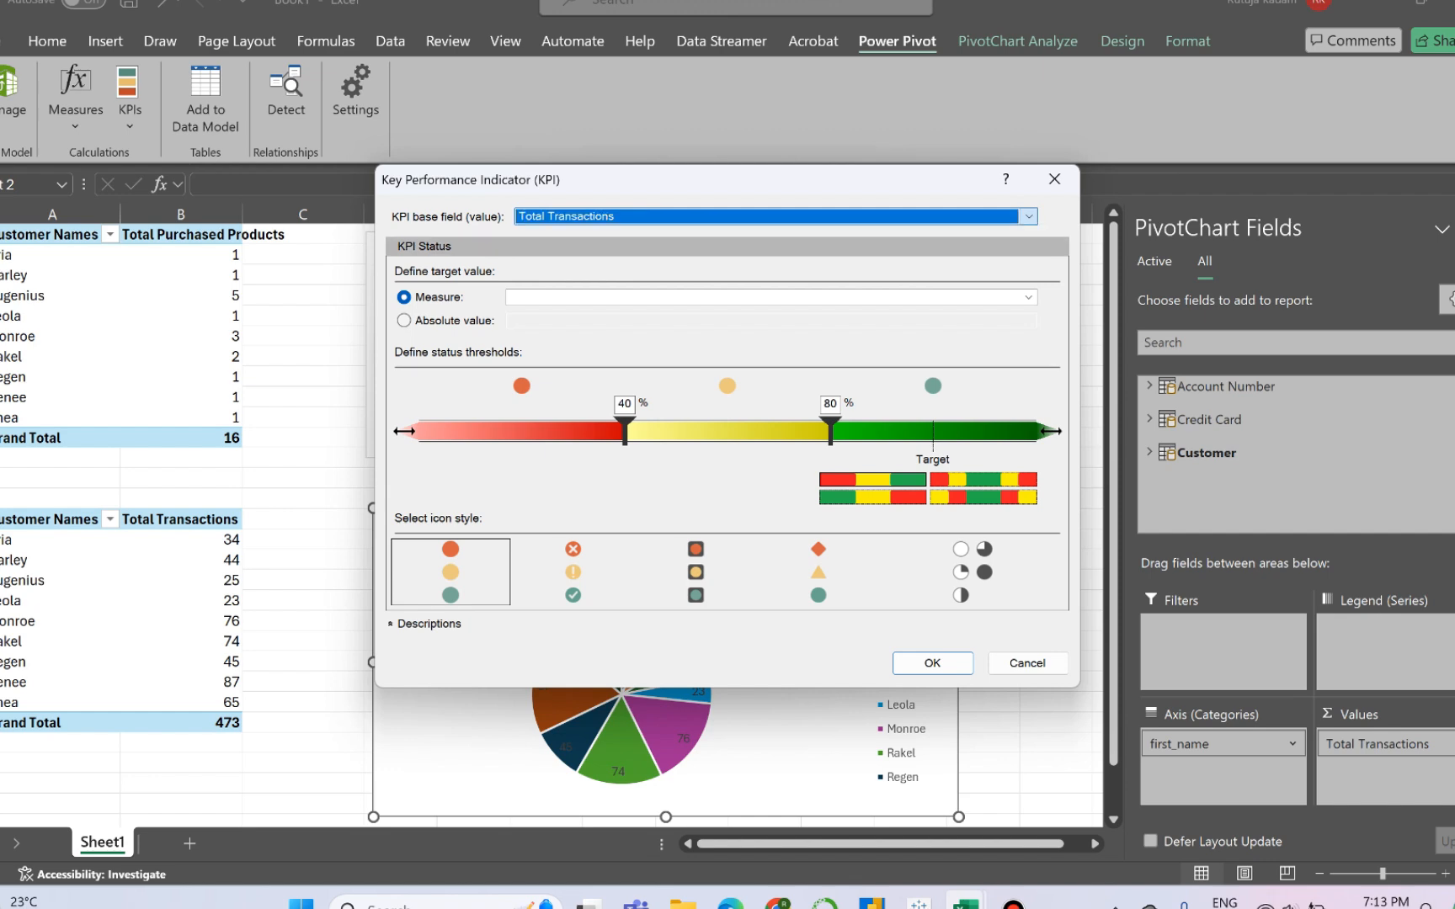
# - Define the KPI's target as an absolute value of 100
pyautogui.click(1029, 297)
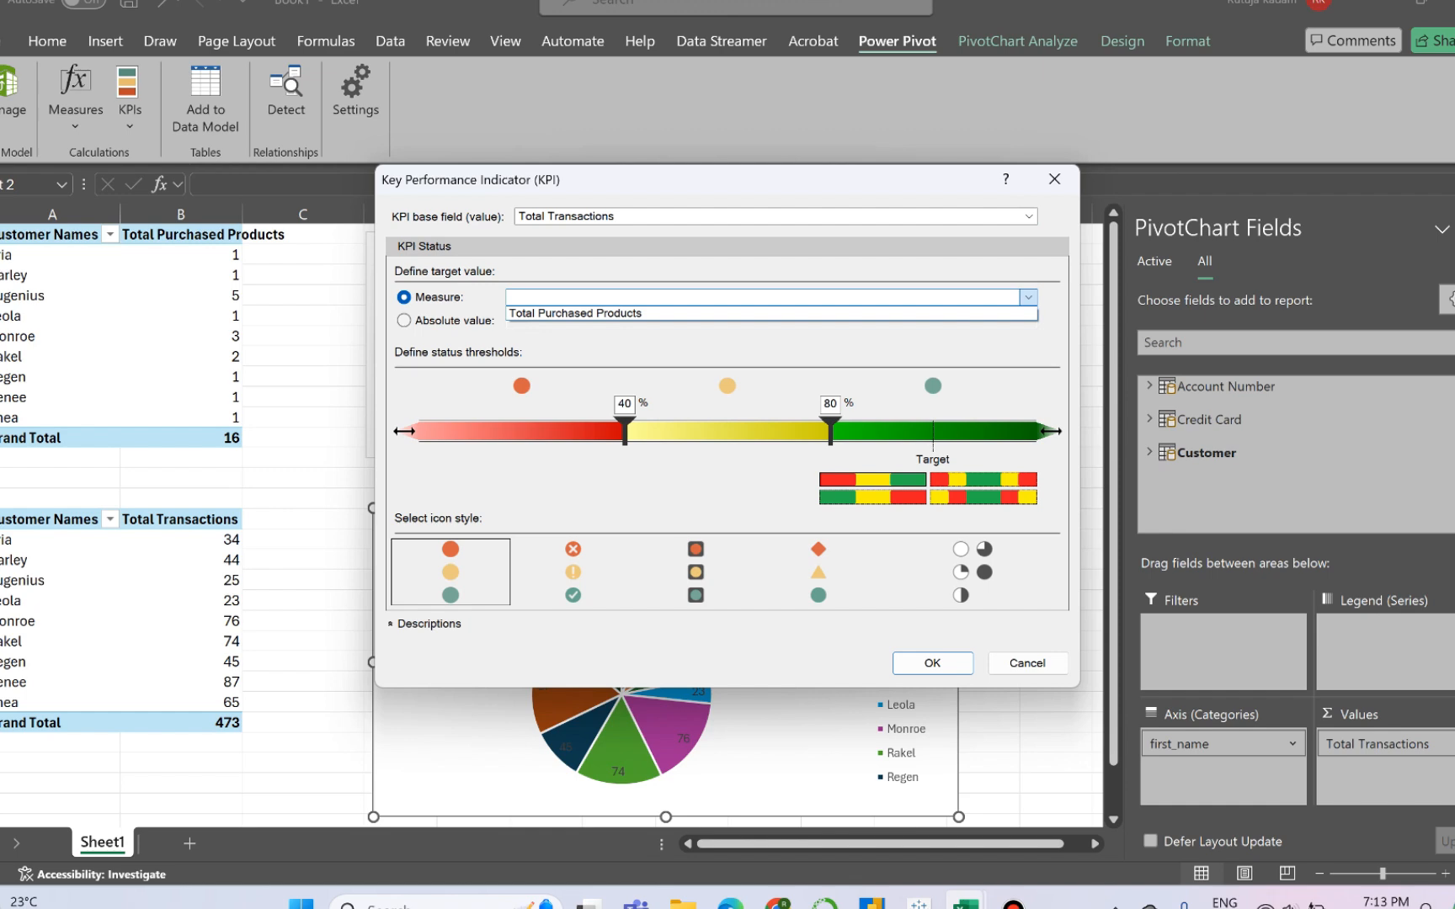
pyautogui.click(1028, 298)
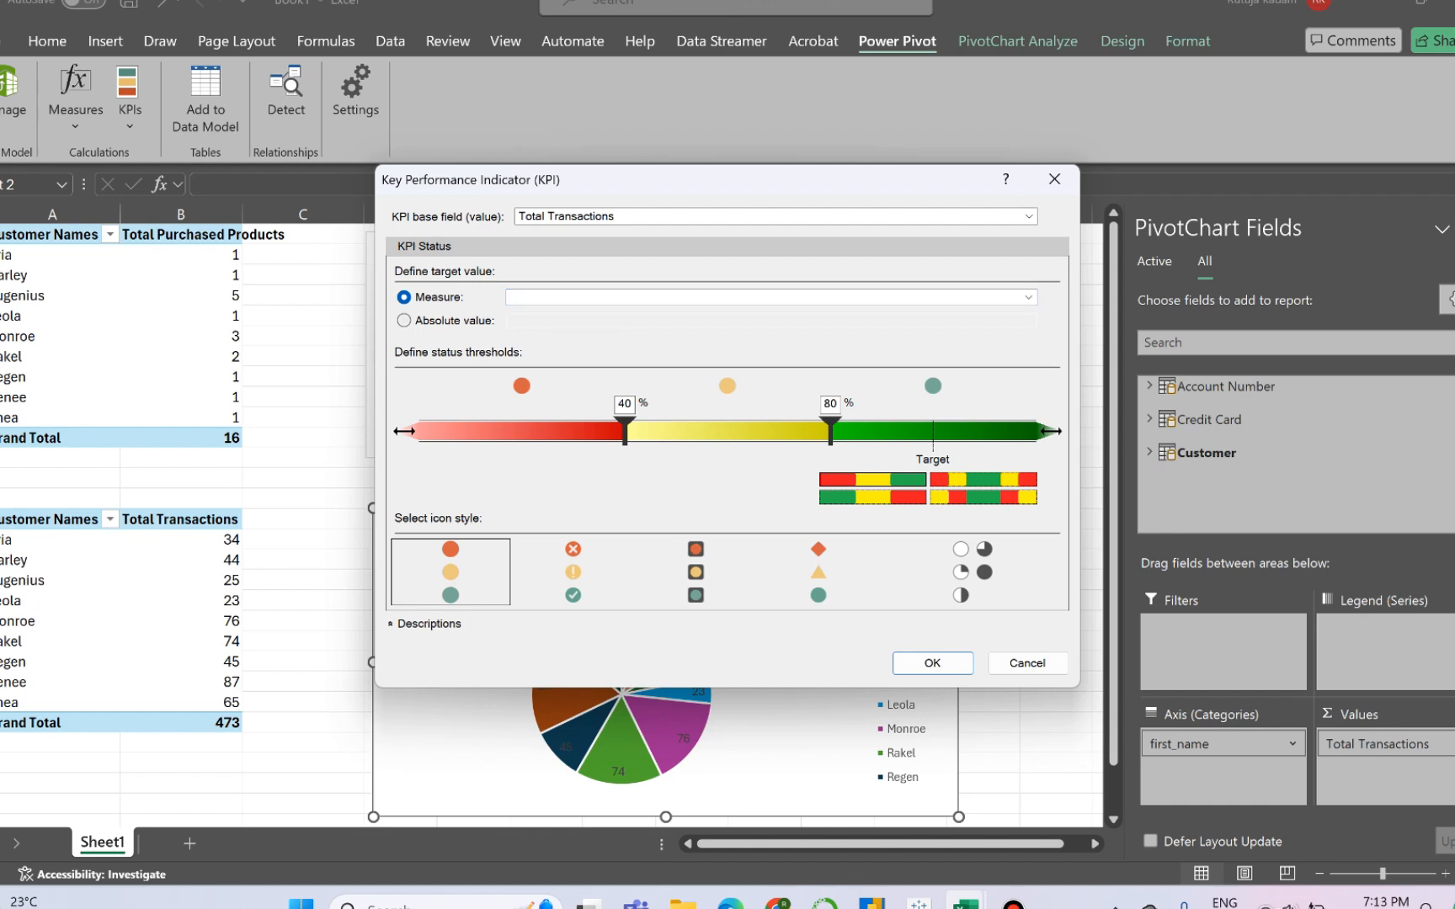
pyautogui.click(405, 321)
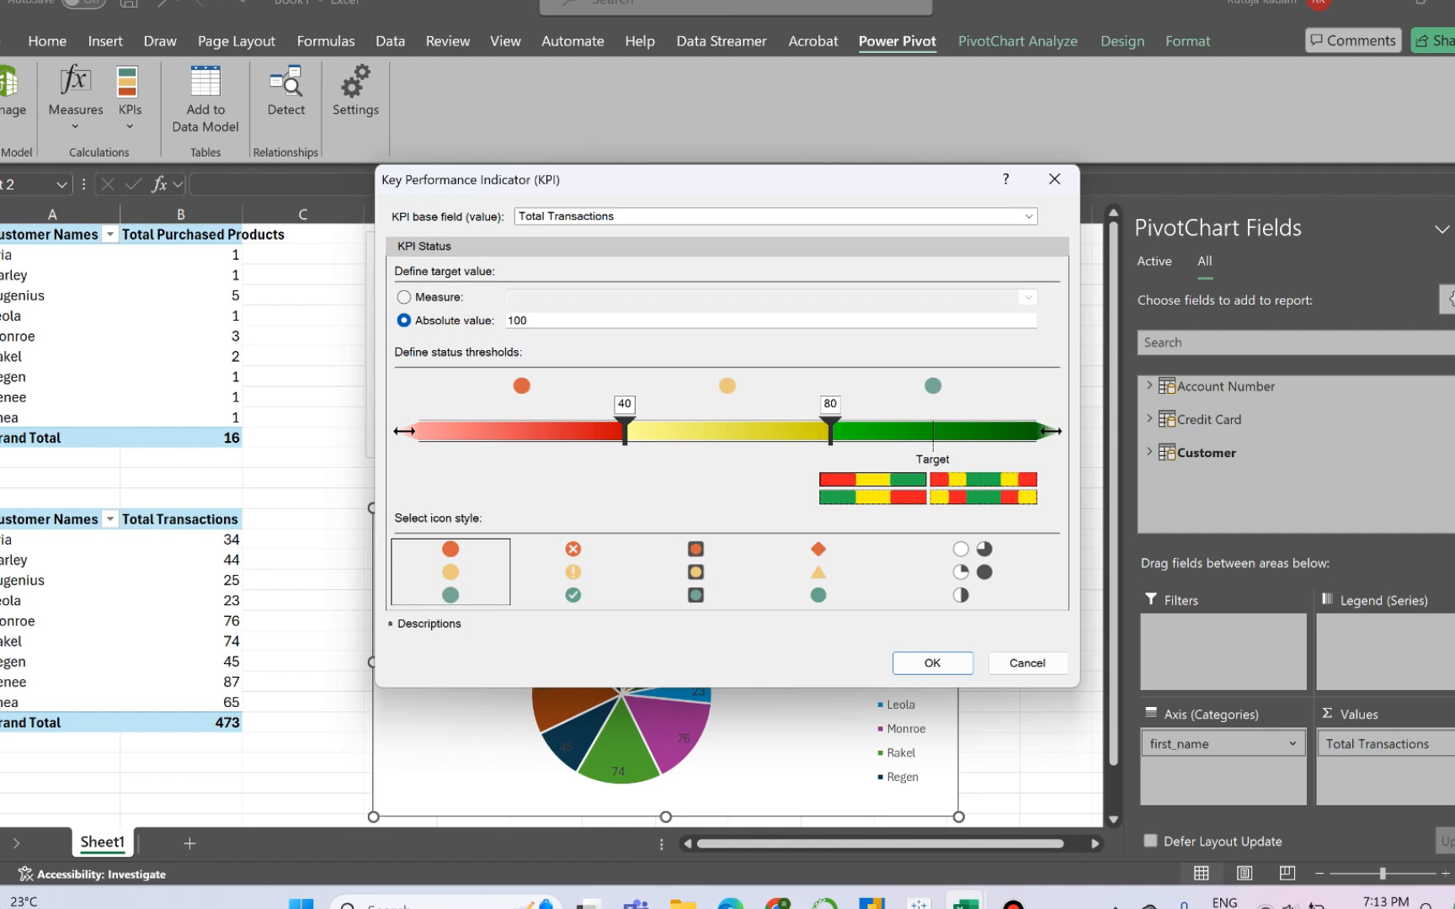
pyautogui.click(528, 321)
# - Set the KPI status thresholds to 35 and 80, and create it with the circled cross, exclamation and check mark icon style
pyautogui.click(625, 404)
pyautogui.press('BackSpace')
pyautogui.press('BackSpace')
pyautogui.write('35')
pyautogui.click(836, 405)
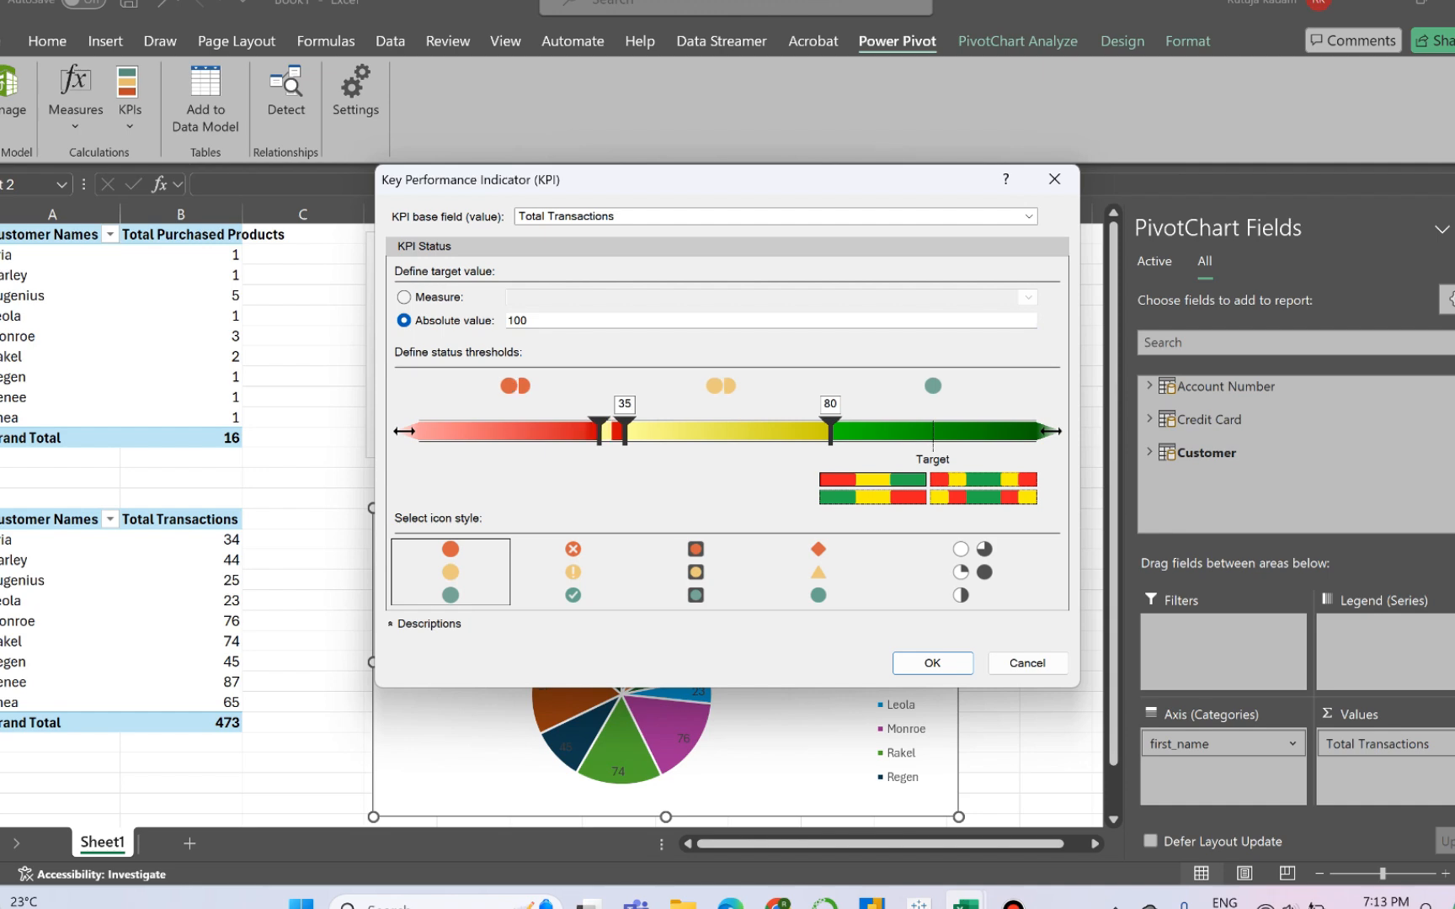
pyautogui.press('BackSpace')
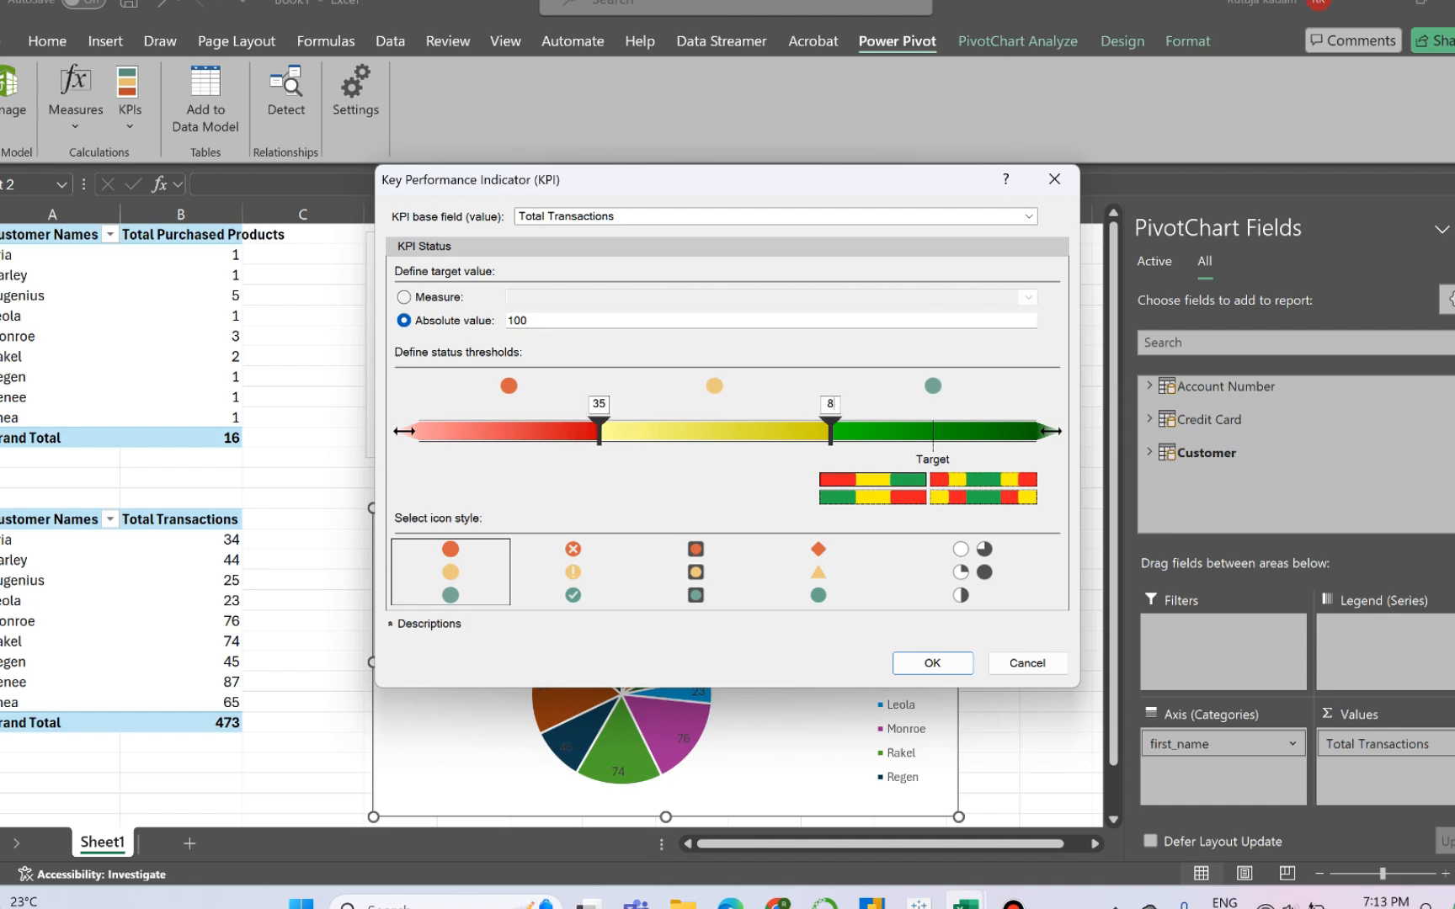
pyautogui.write('0')
pyautogui.click(574, 572)
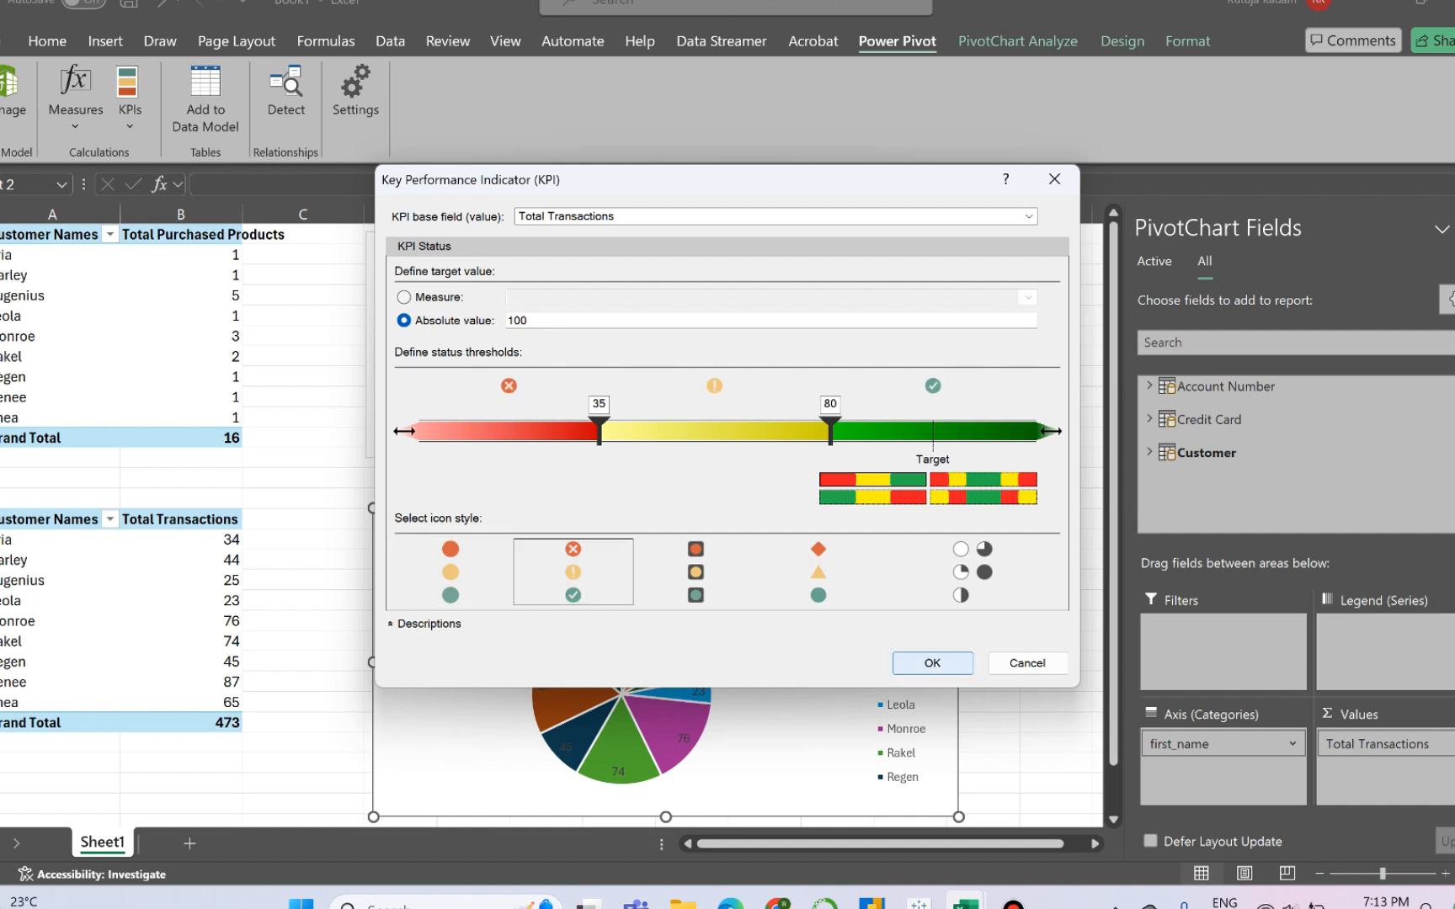
pyautogui.click(932, 663)
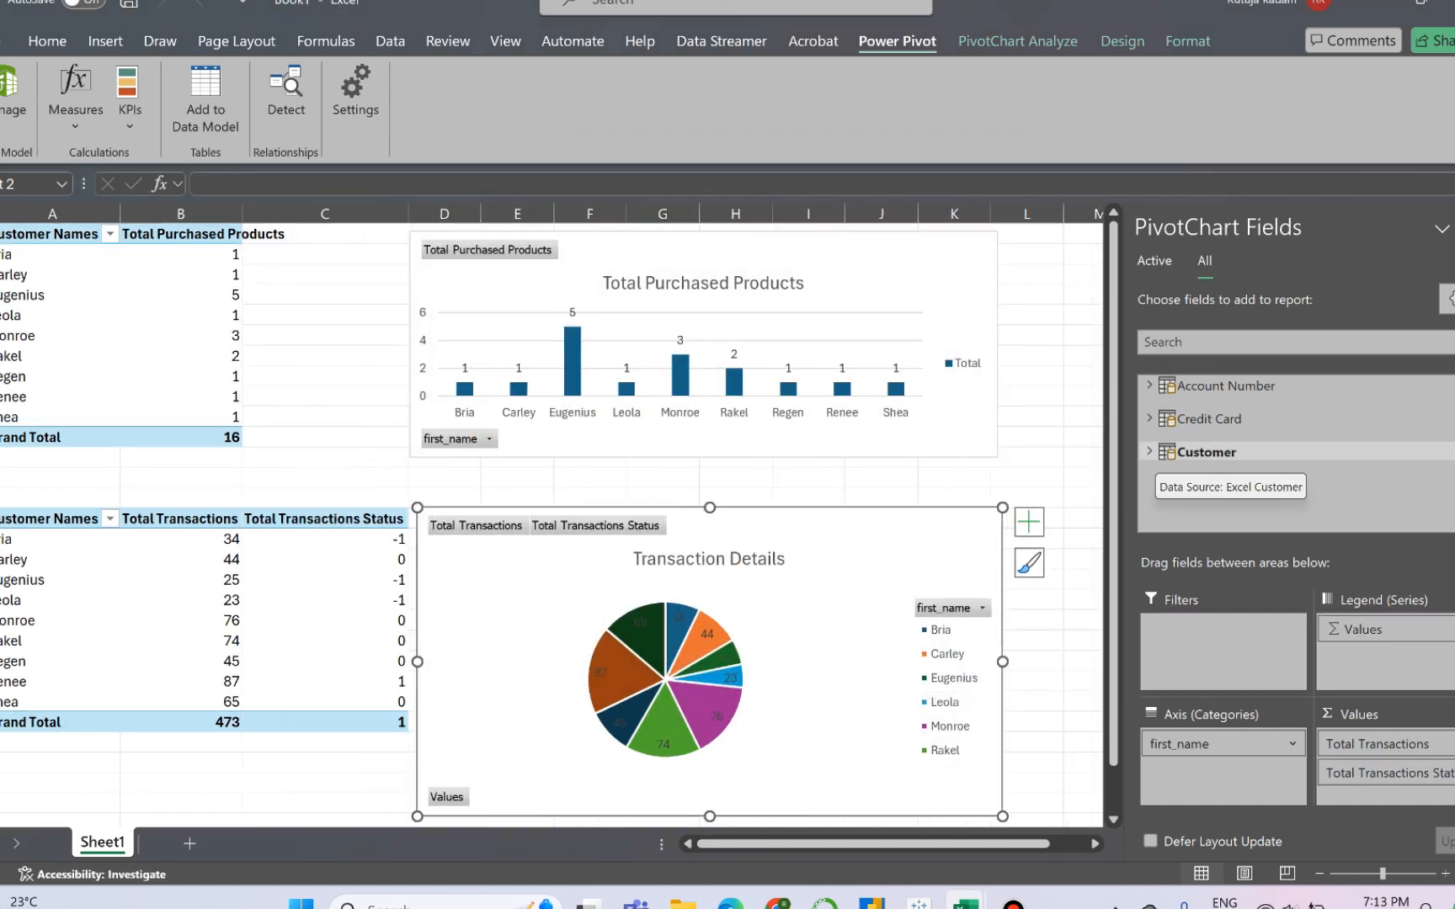
# - Add the Status field of the Total Transactions KPI from the Customer table to the transactions PivotTable
pyautogui.click(1179, 453)
pyautogui.scroll(-3, 1264, 459)
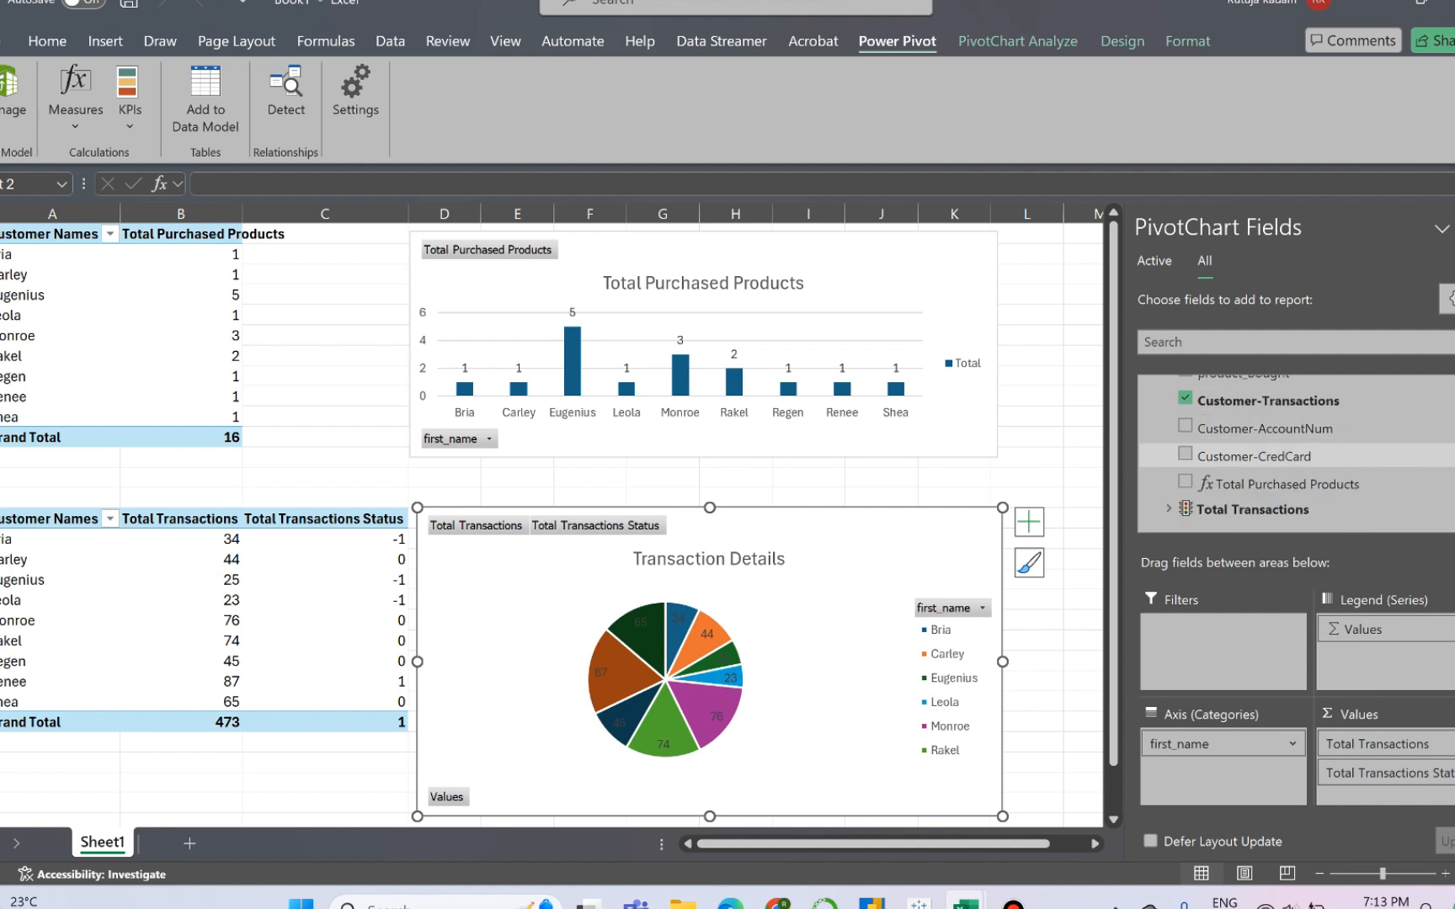
pyautogui.scroll(3, 1263, 459)
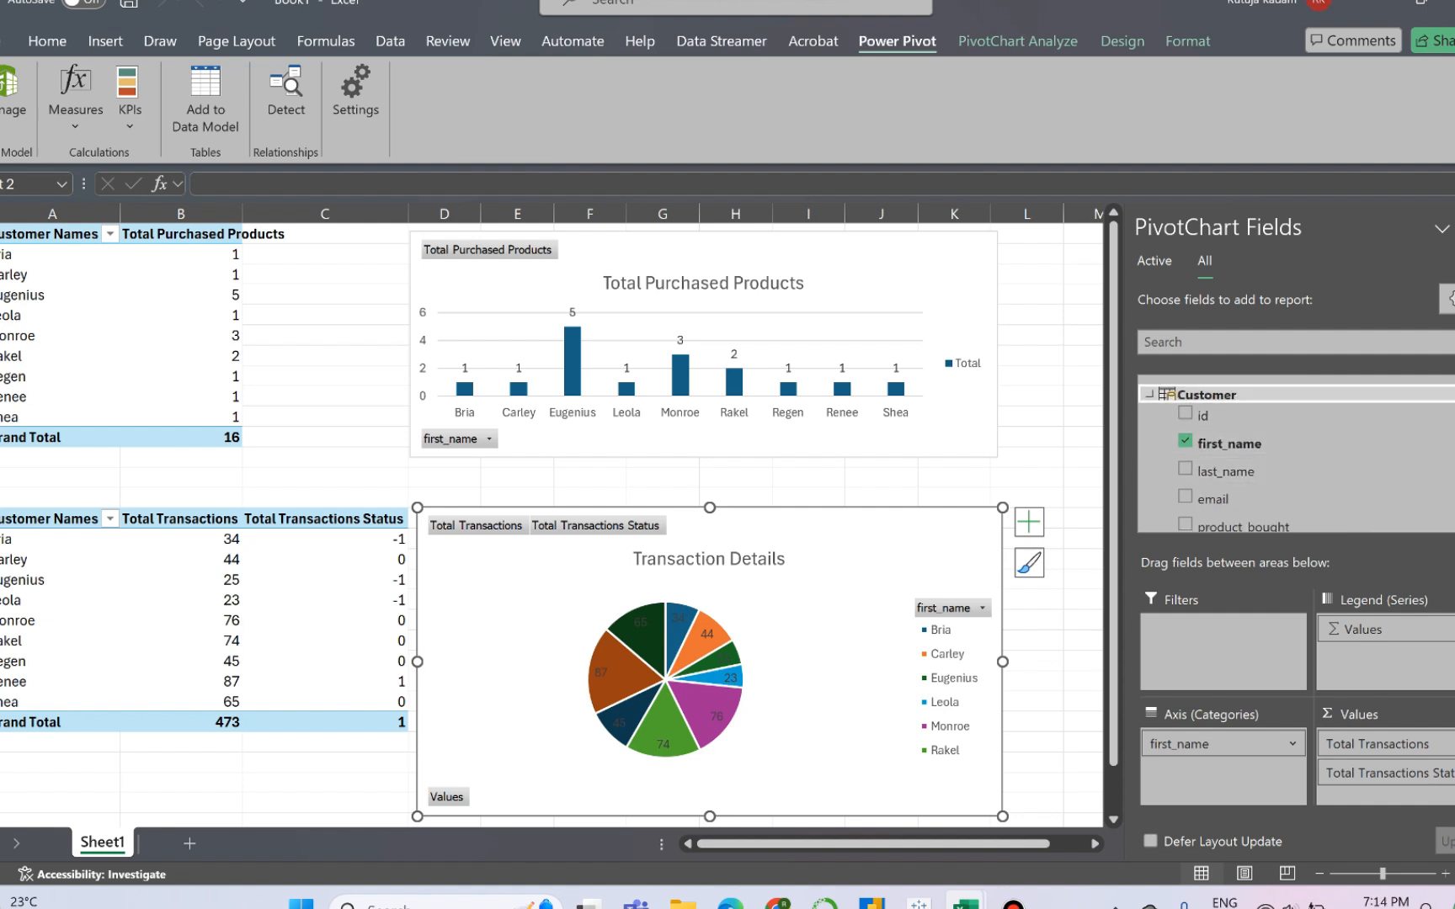
pyautogui.scroll(-3, 1263, 459)
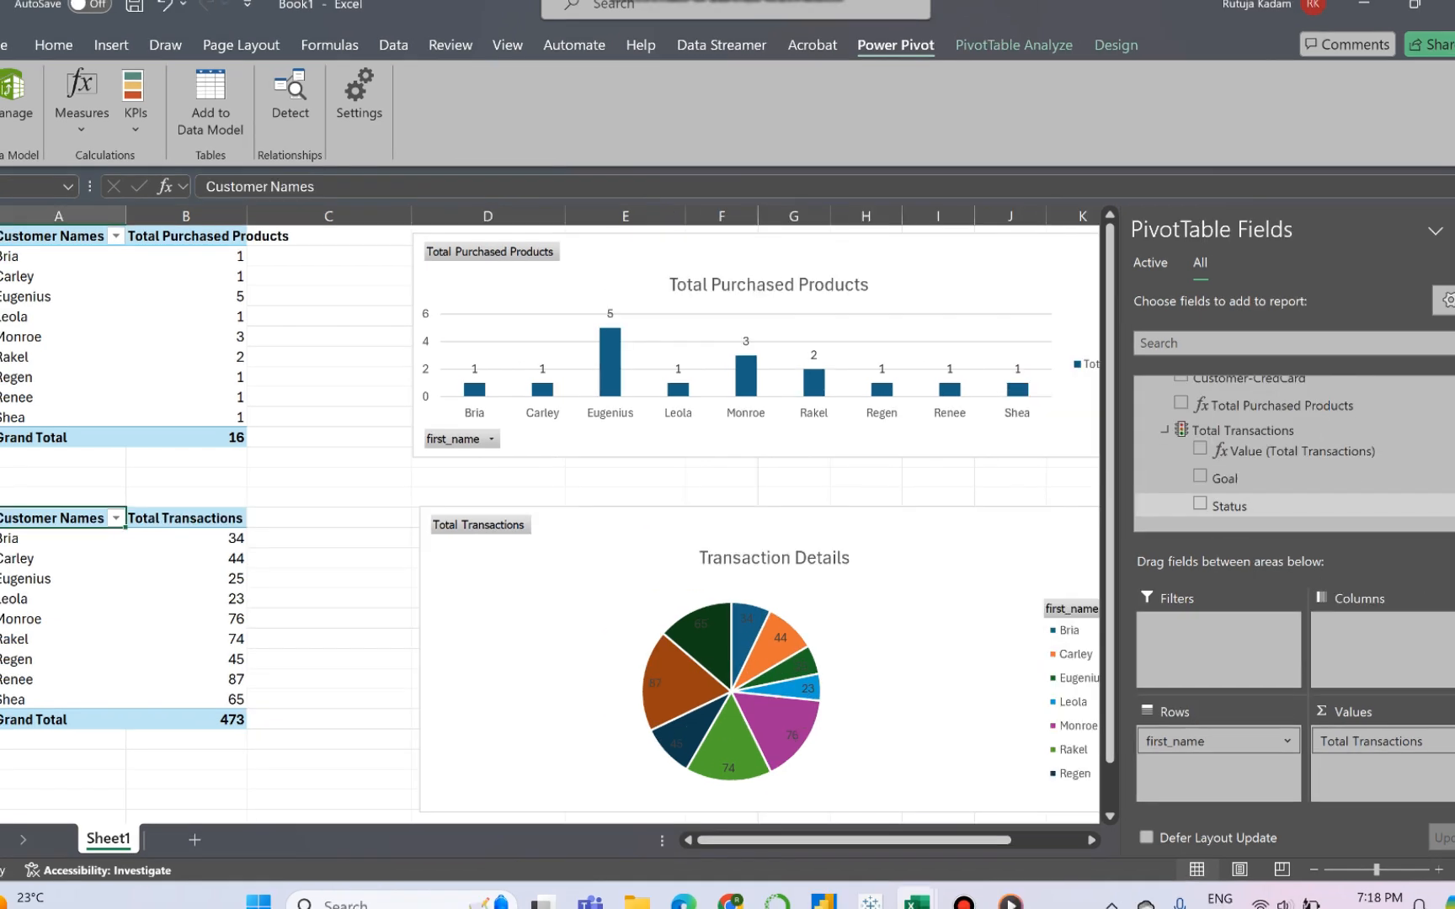
pyautogui.click(1200, 503)
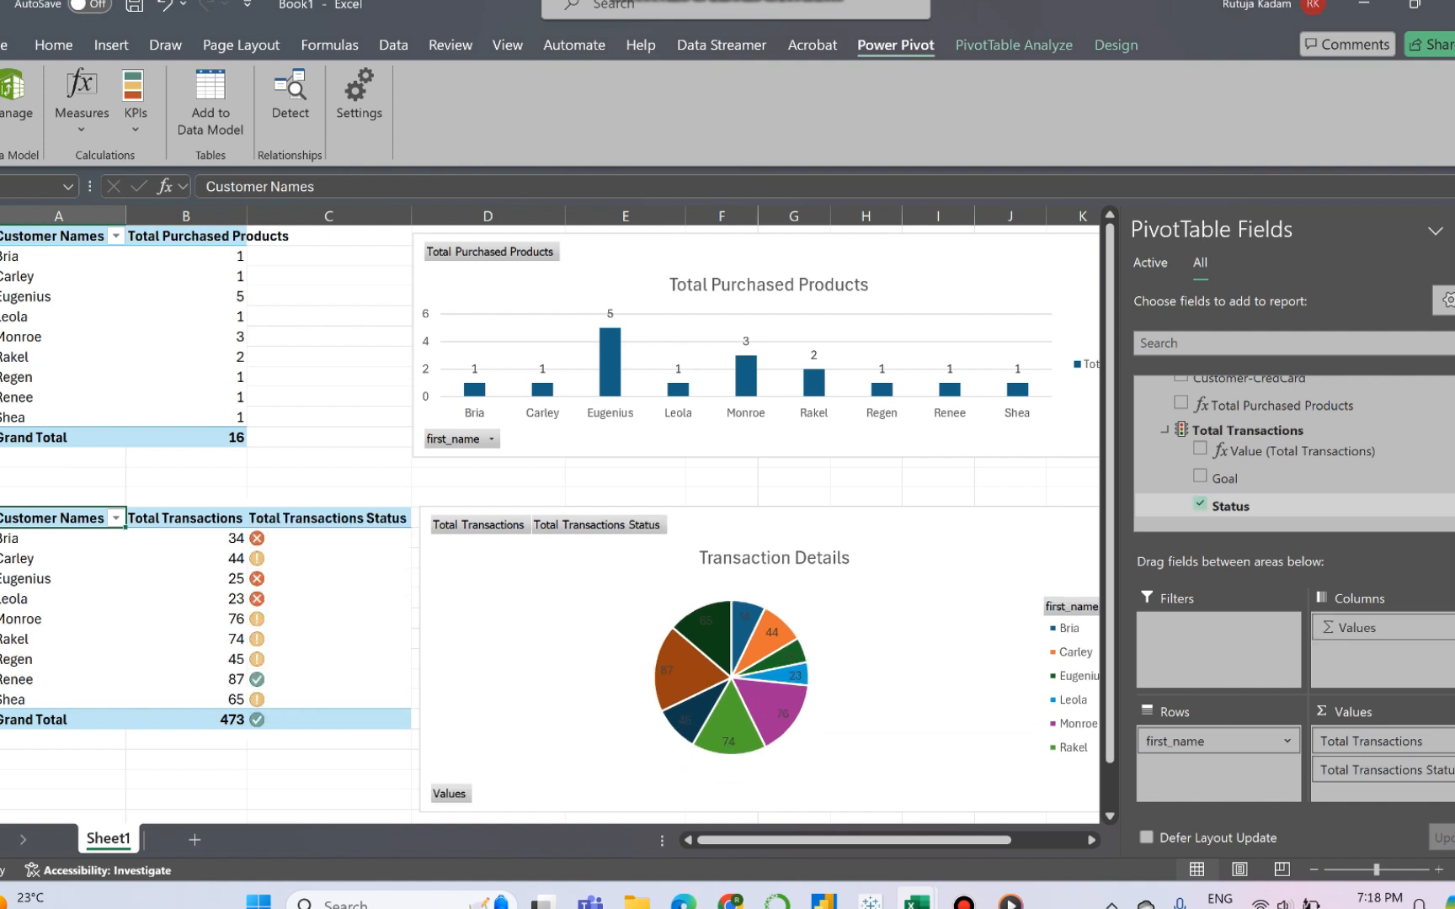
pyautogui.click(286, 538)
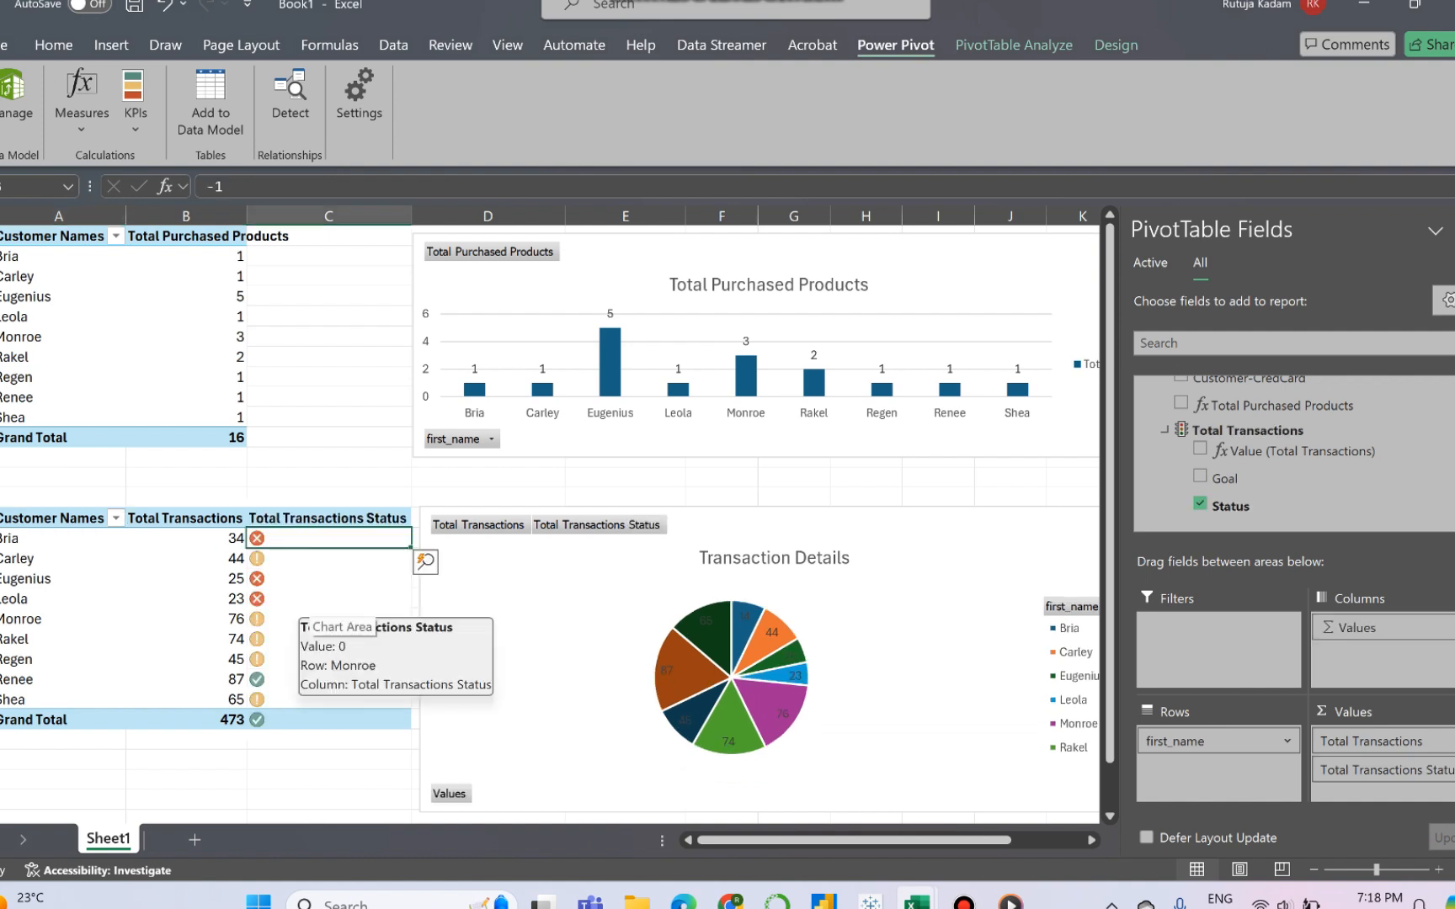
# - Review the Total Transactions entry in the list of existing KPIs, leaving it unedited
pyautogui.click(134, 106)
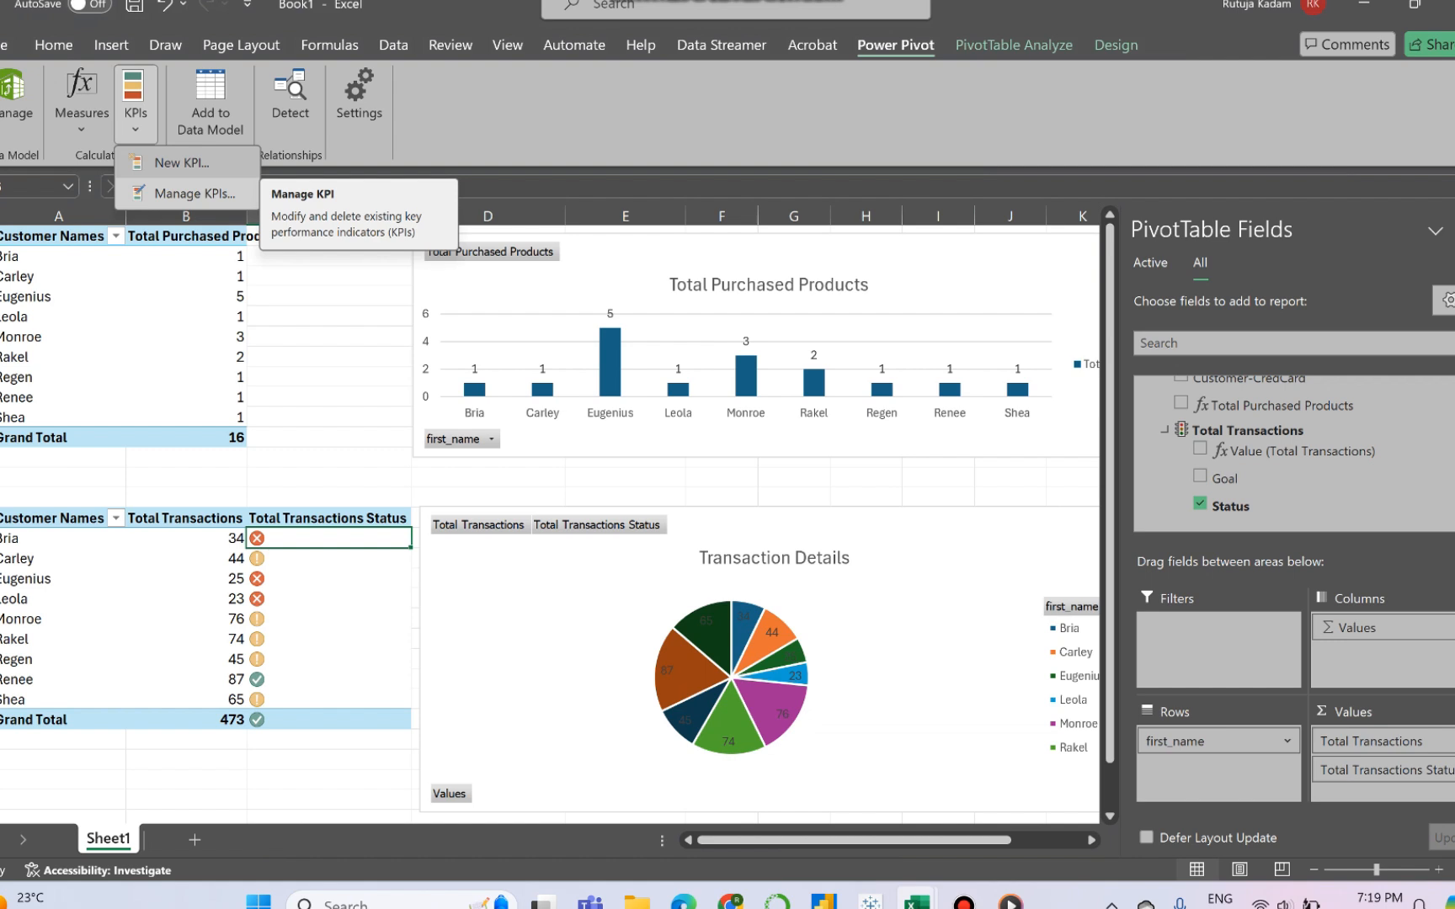
pyautogui.click(194, 193)
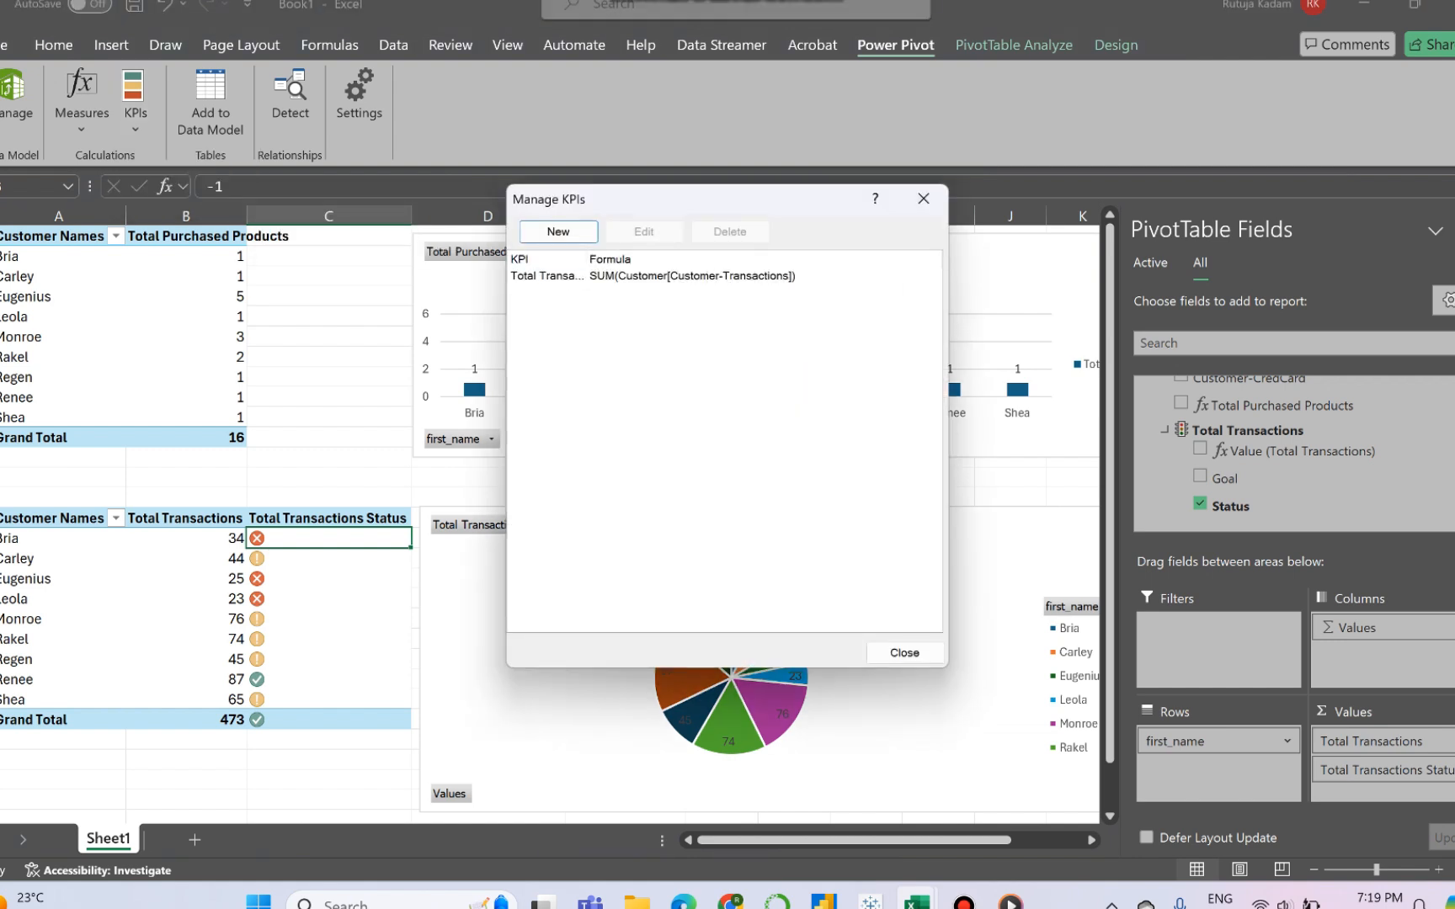
pyautogui.click(690, 276)
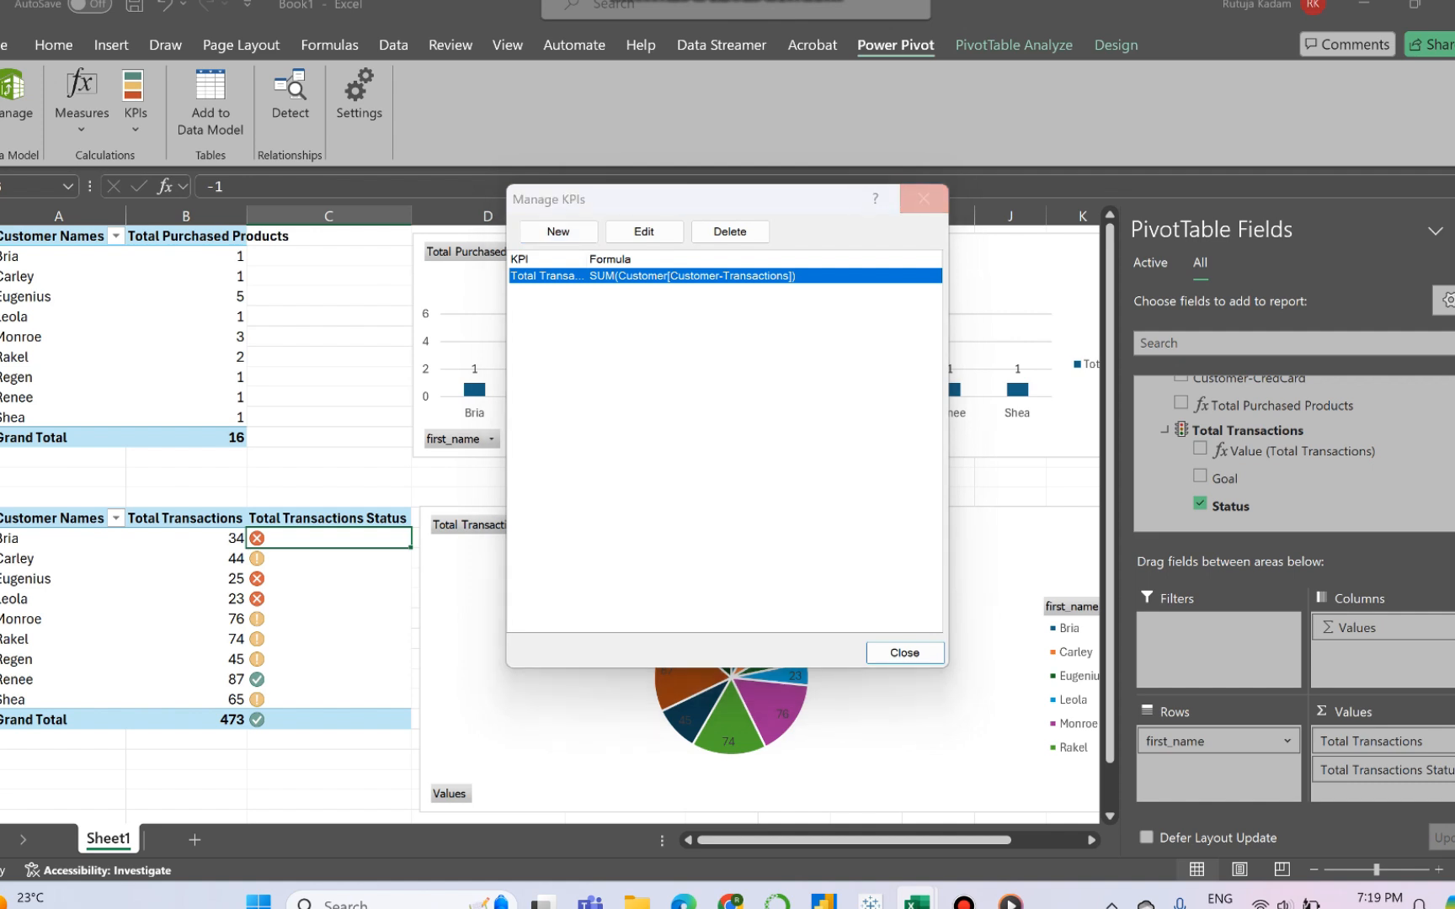
pyautogui.click(924, 198)
# - Examine the Total Transactions Status icons customer by customer in the transactions PivotTable
pyautogui.moveTo(337, 598)
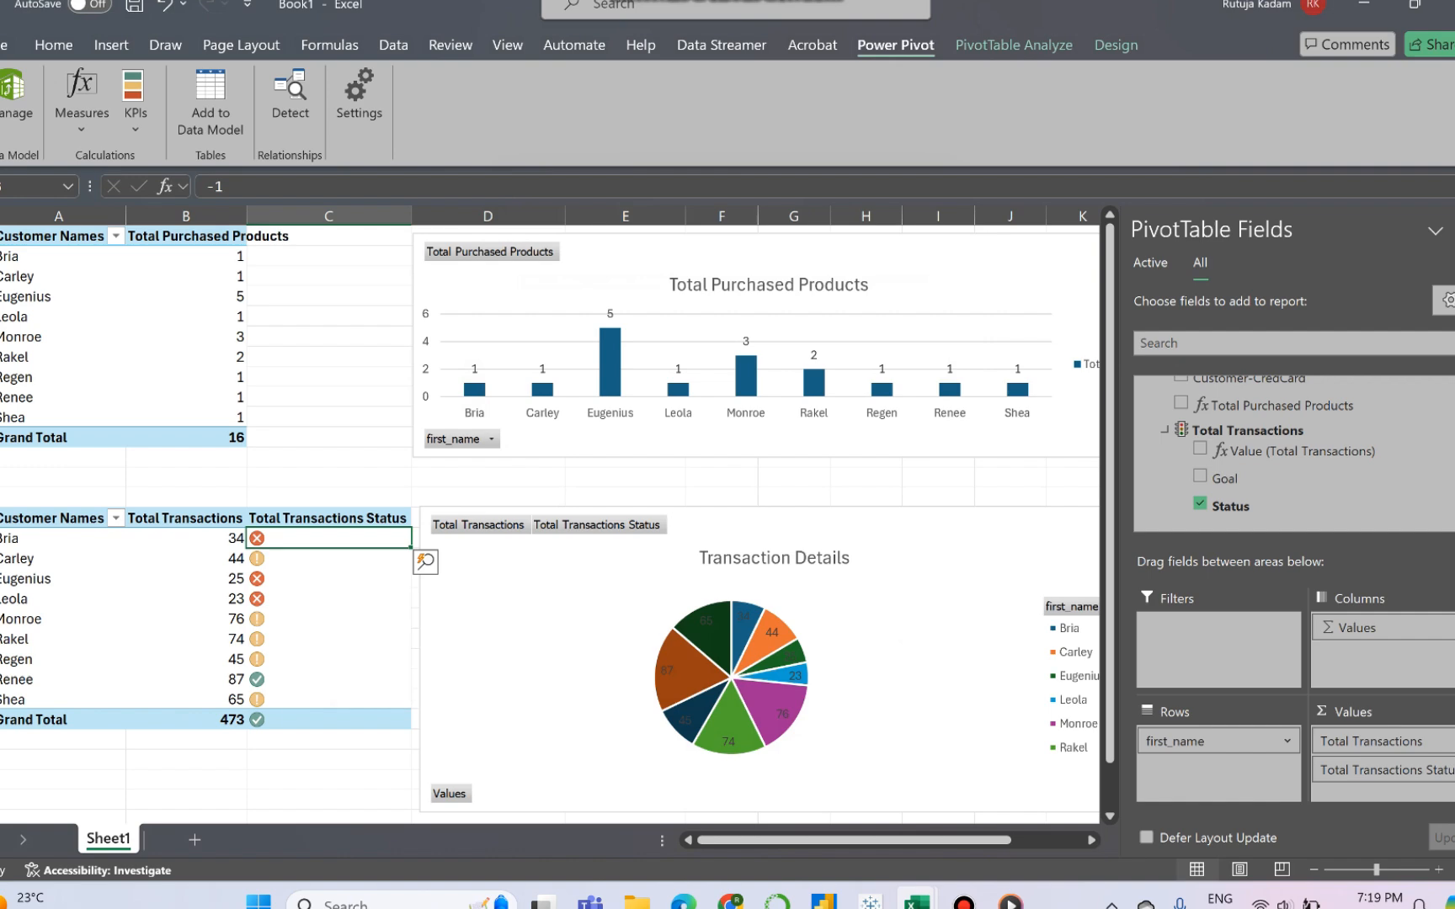
pyautogui.click(294, 678)
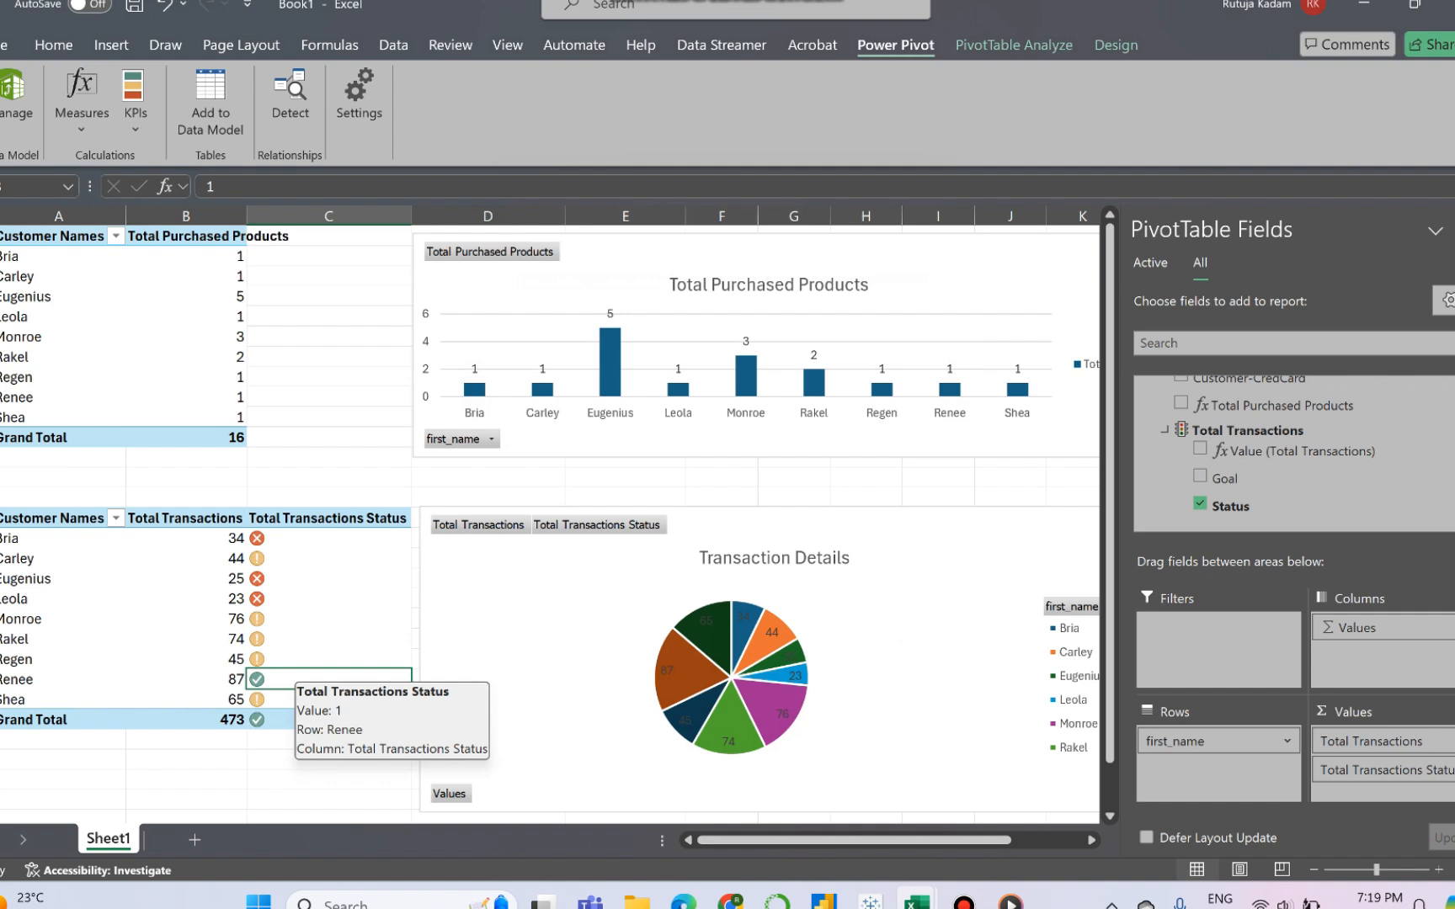
pyautogui.click(290, 539)
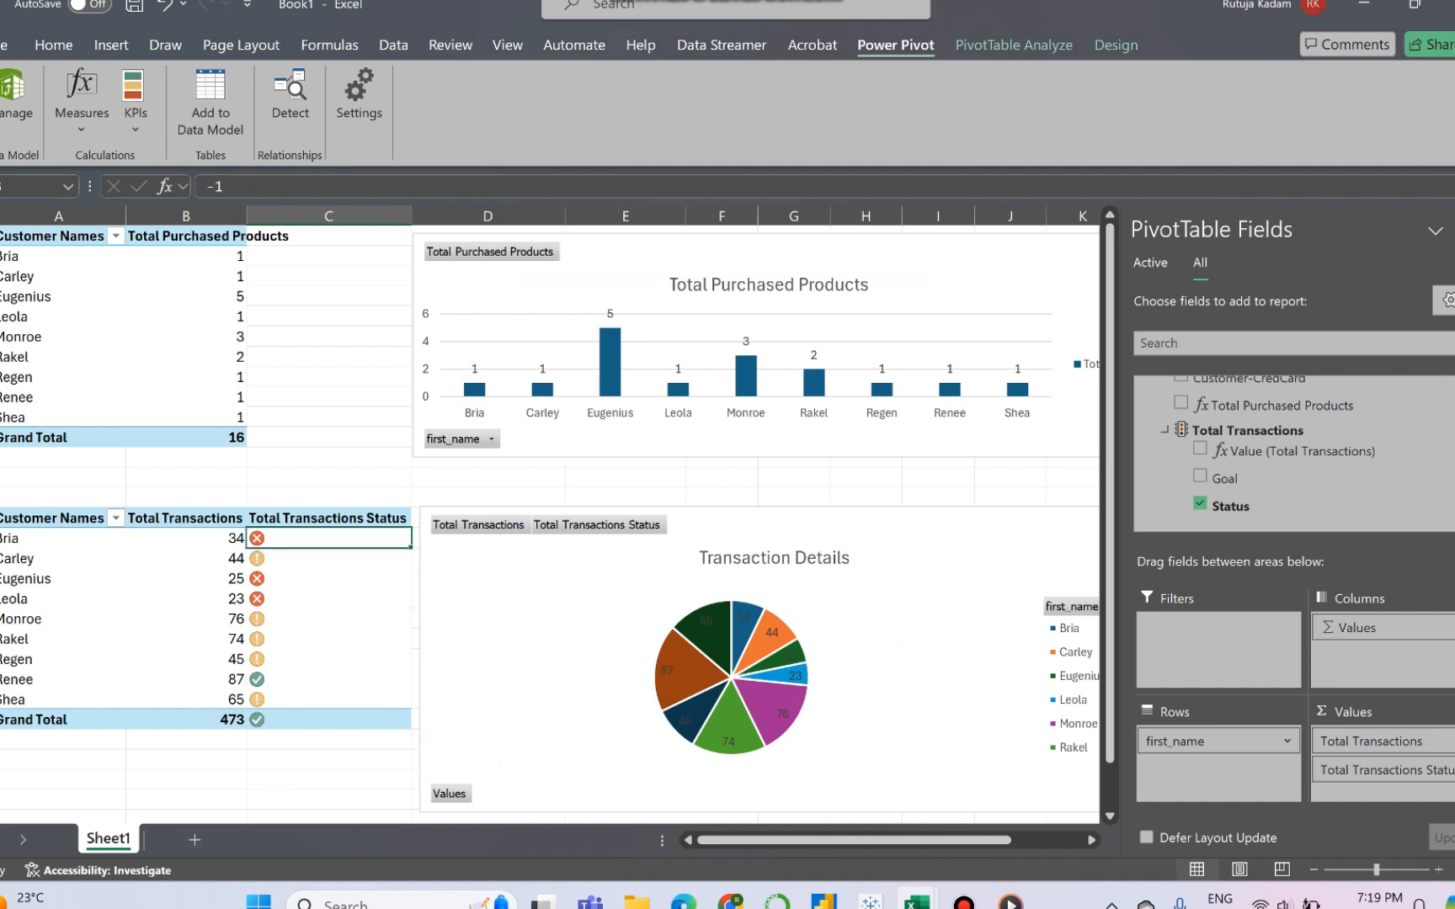
pyautogui.press('Down')
pyautogui.press('Down')
pyautogui.press('Down')
pyautogui.press('Down')
pyautogui.press('Down')
pyautogui.press('Down')
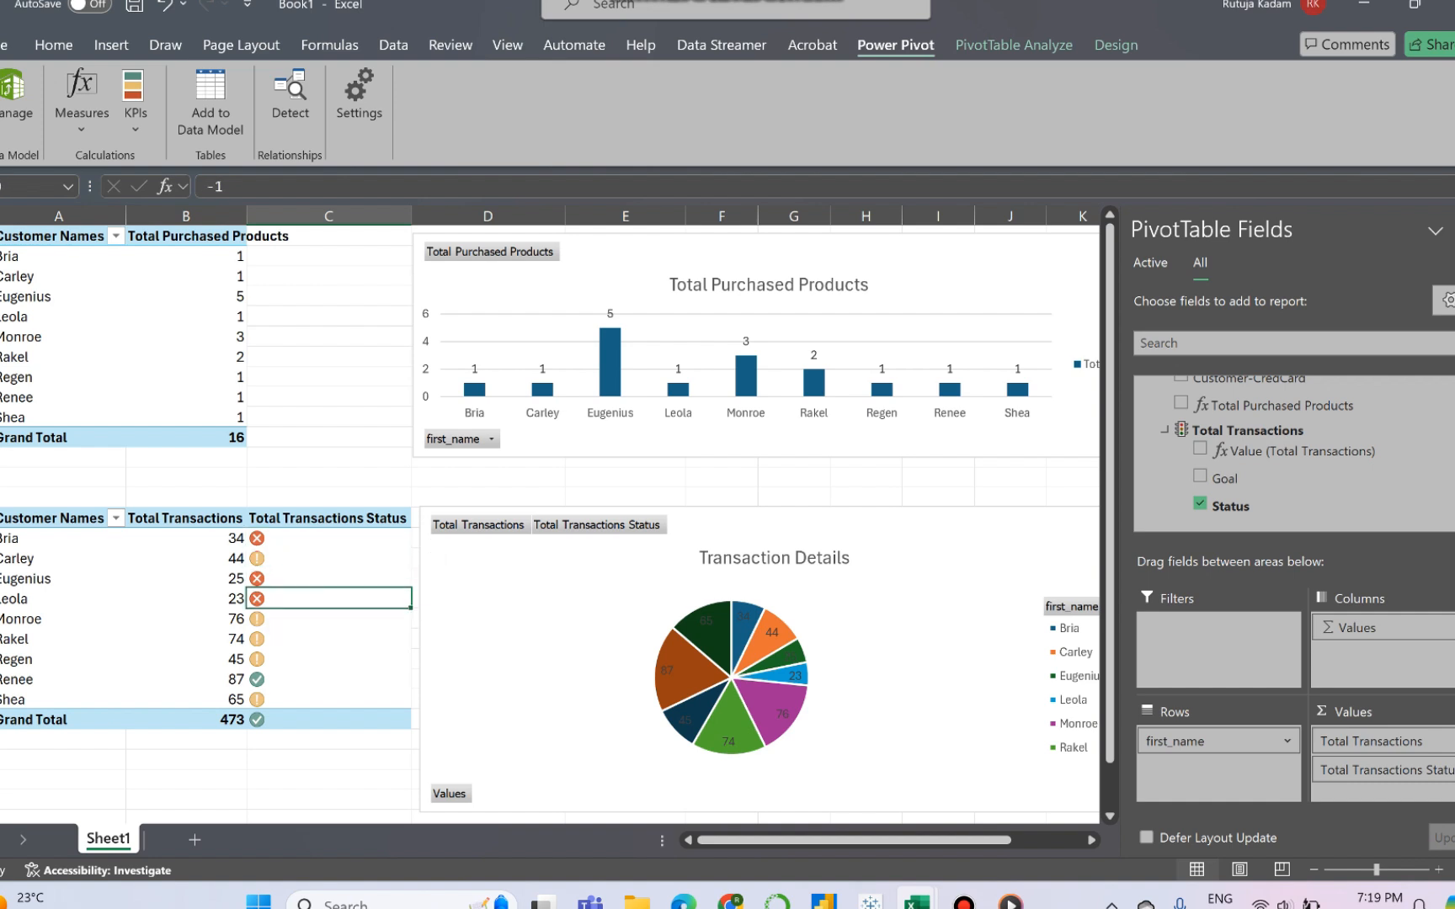
pyautogui.press('Down')
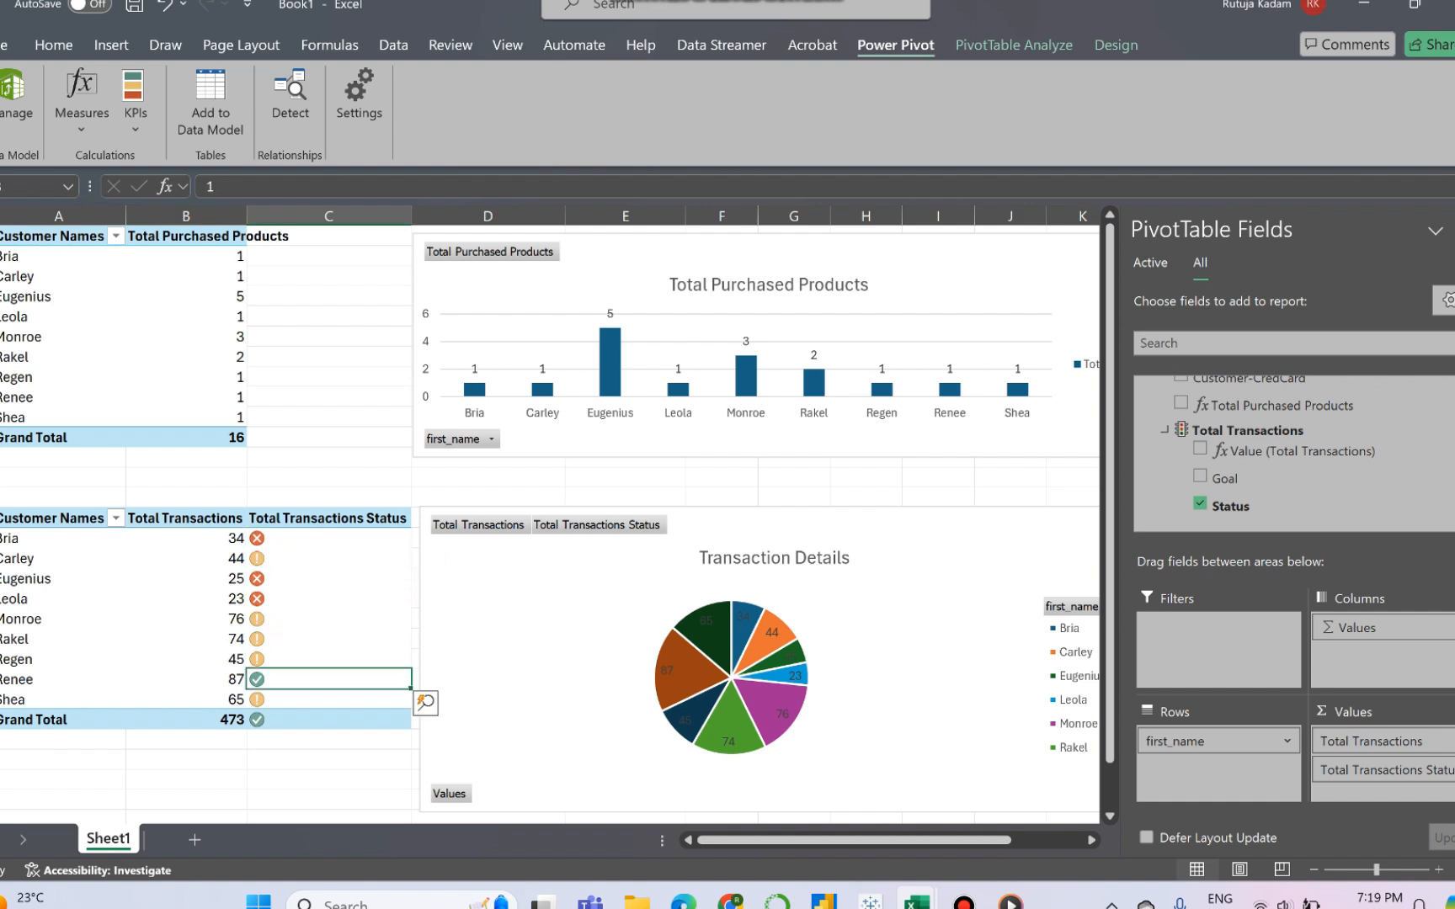